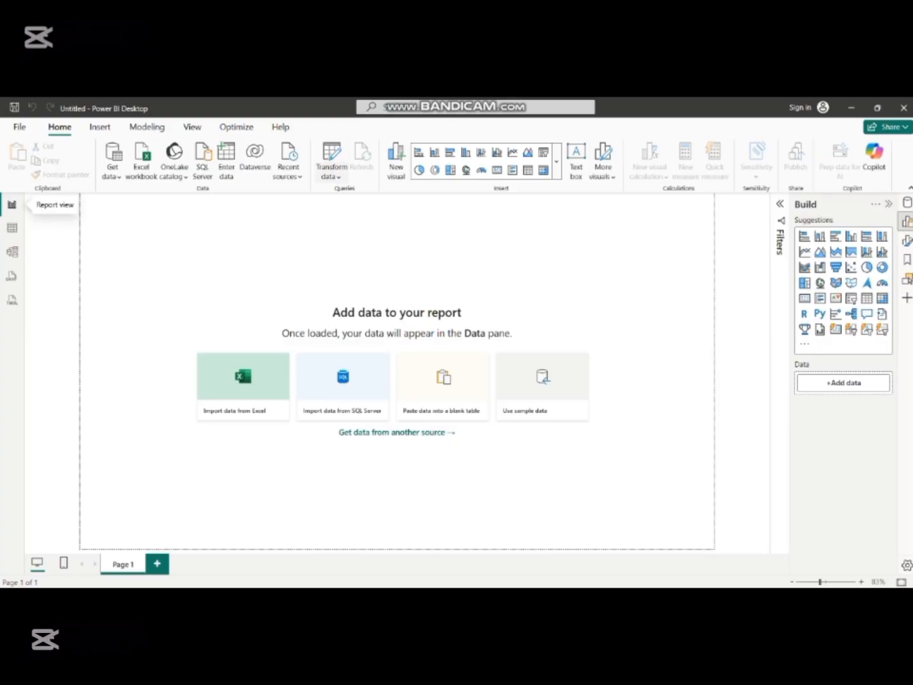
- Open the Power Query Editor and start a connection to a new Text/CSV data source
left_click(331, 172)
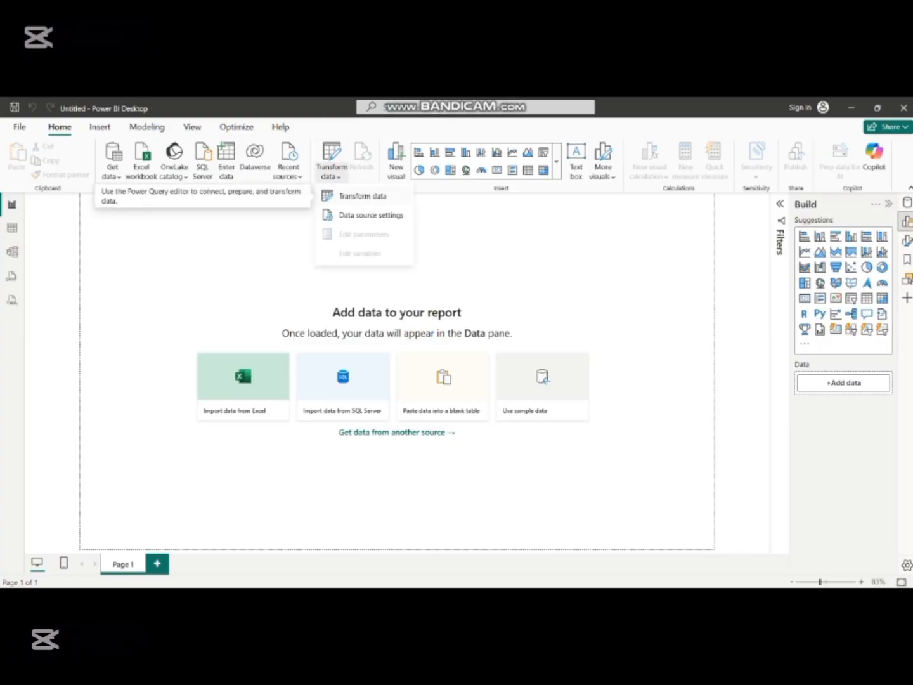
left_click(362, 196)
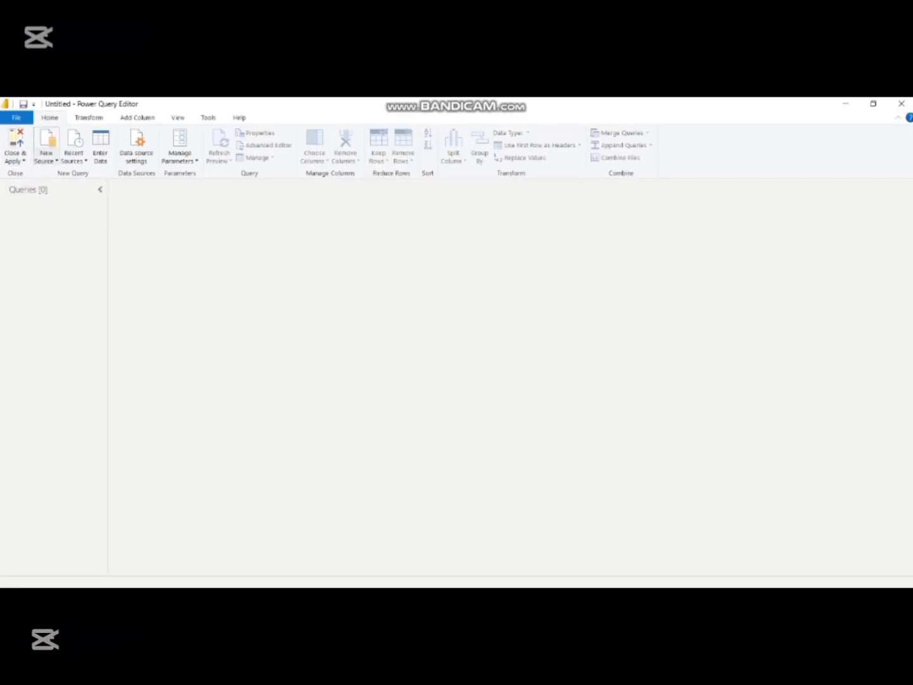
left_click(45, 157)
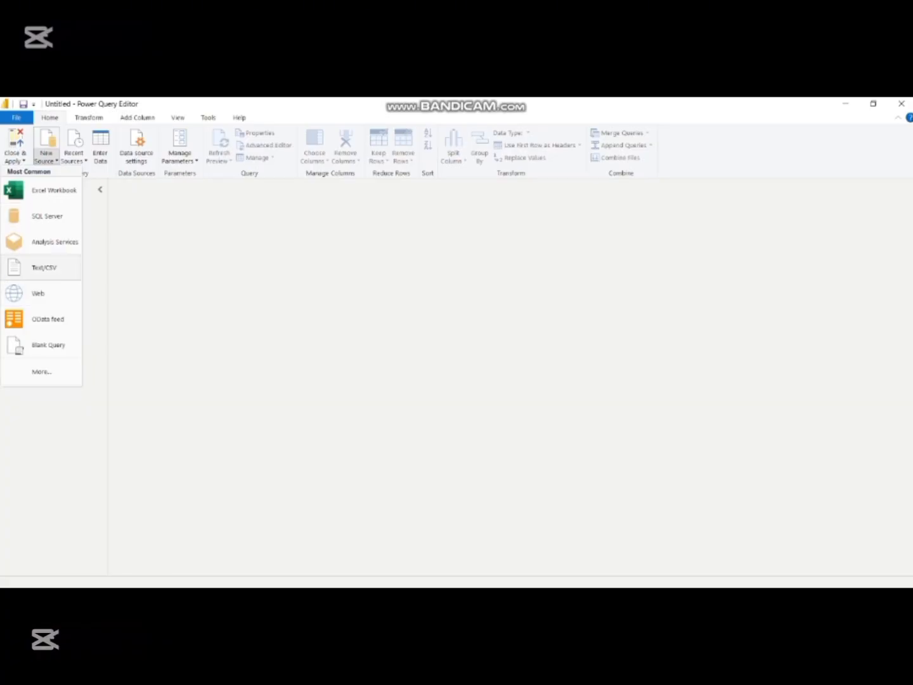
left_click(41, 371)
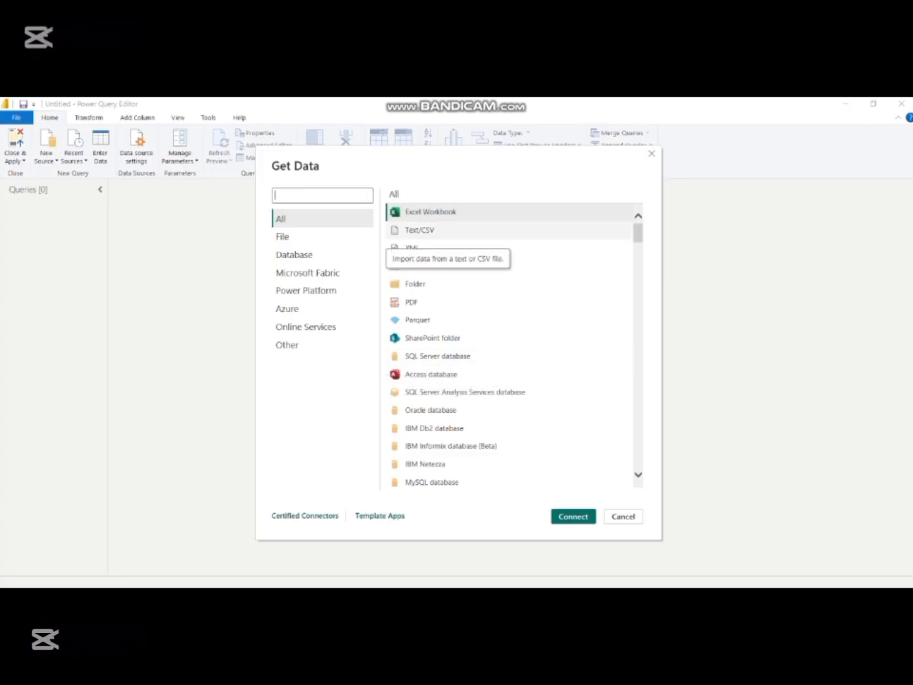
left_click(420, 230)
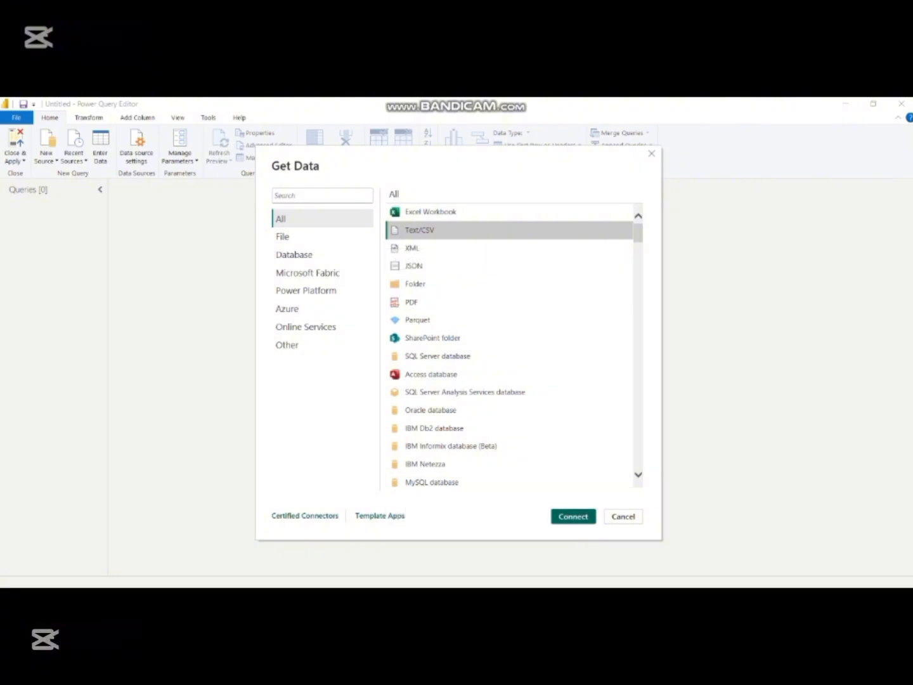
left_click(573, 516)
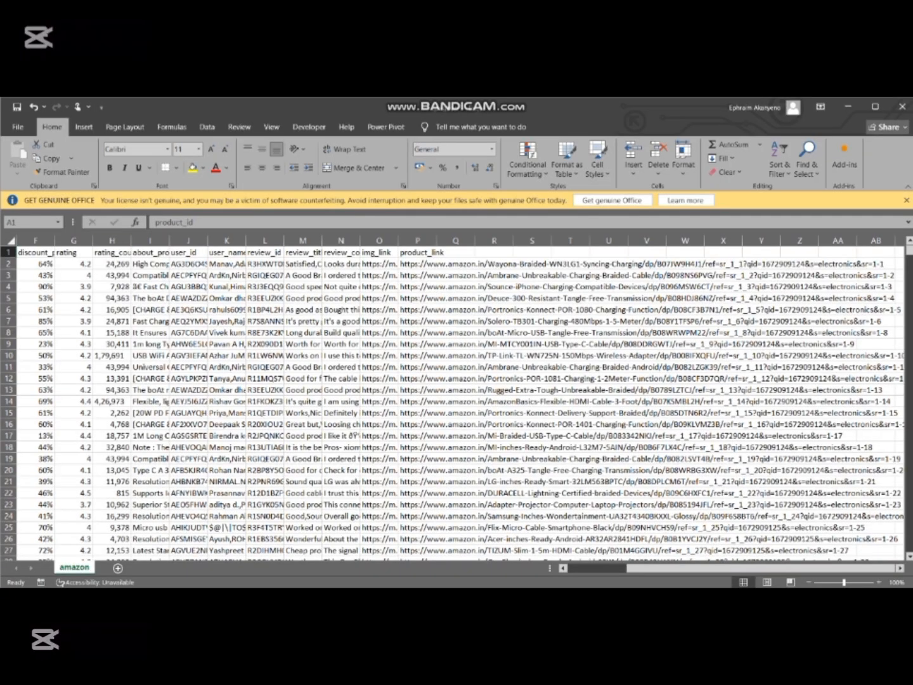
- Switch to the amazon sheet in Excel and autofit the discount_percentage, rating, rating_count and about_product columns
scroll(459, 403, "left", 3)
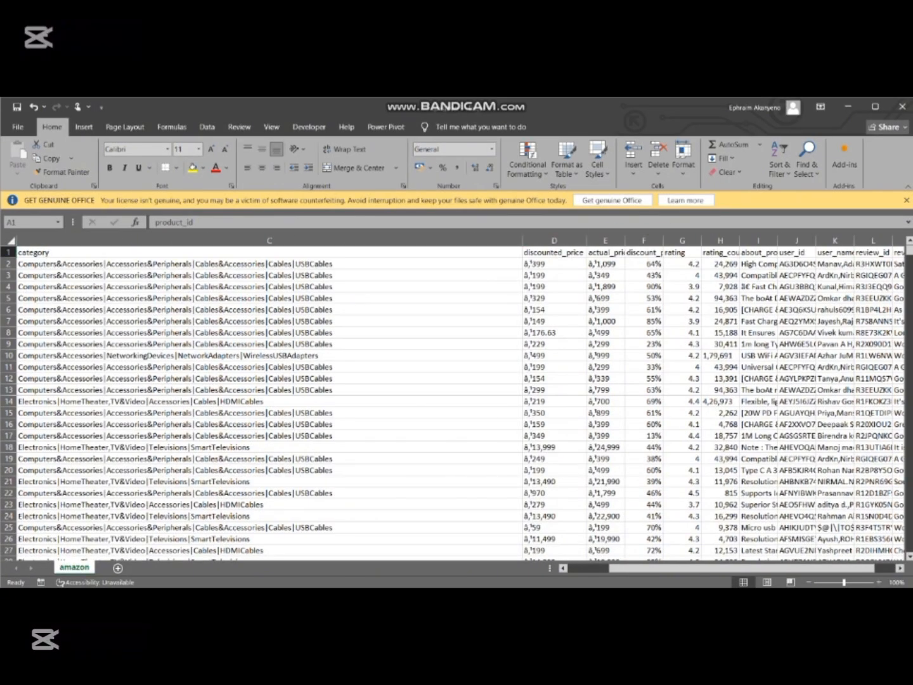
scroll(461, 403, "right", 1)
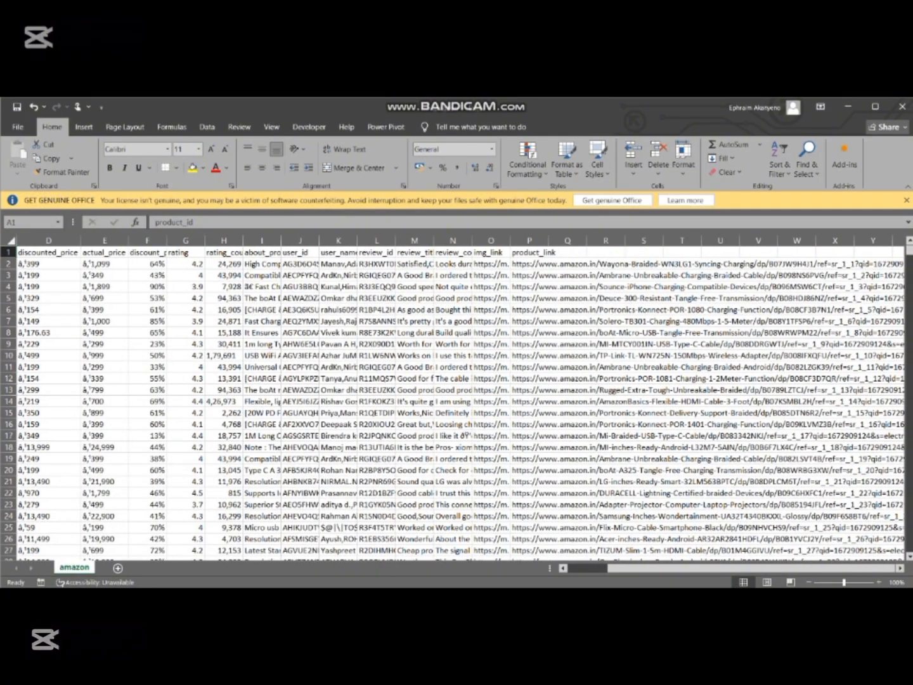
double_click(166, 240)
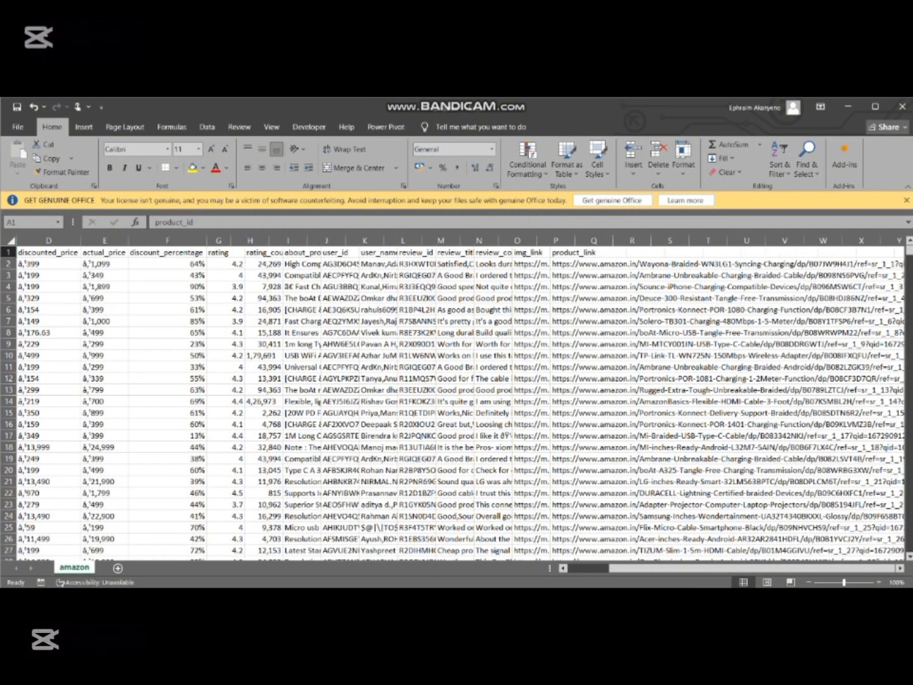
double_click(245, 241)
double_click(269, 240)
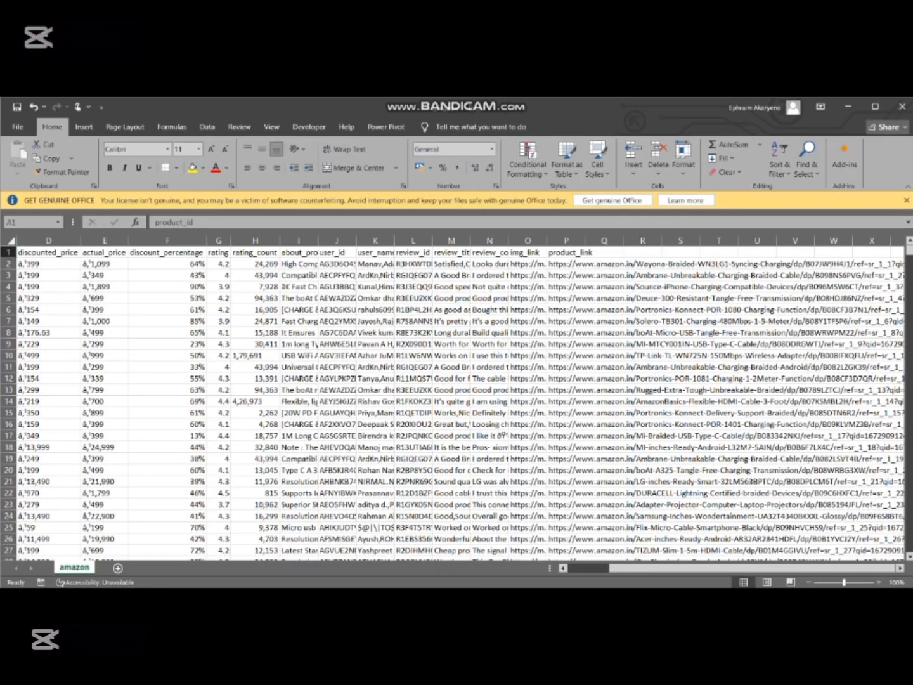
double_click(318, 241)
- Autofit the review_id, review_title, img_link and product_link columns on the amazon sheet
left_click_drag(701, 568, 823, 568)
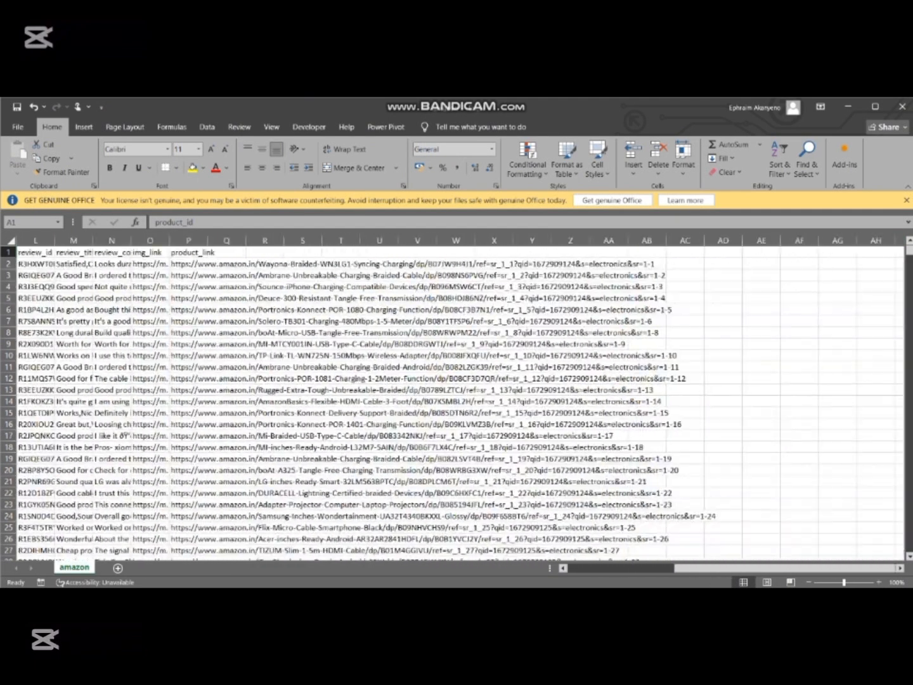
double_click(54, 240)
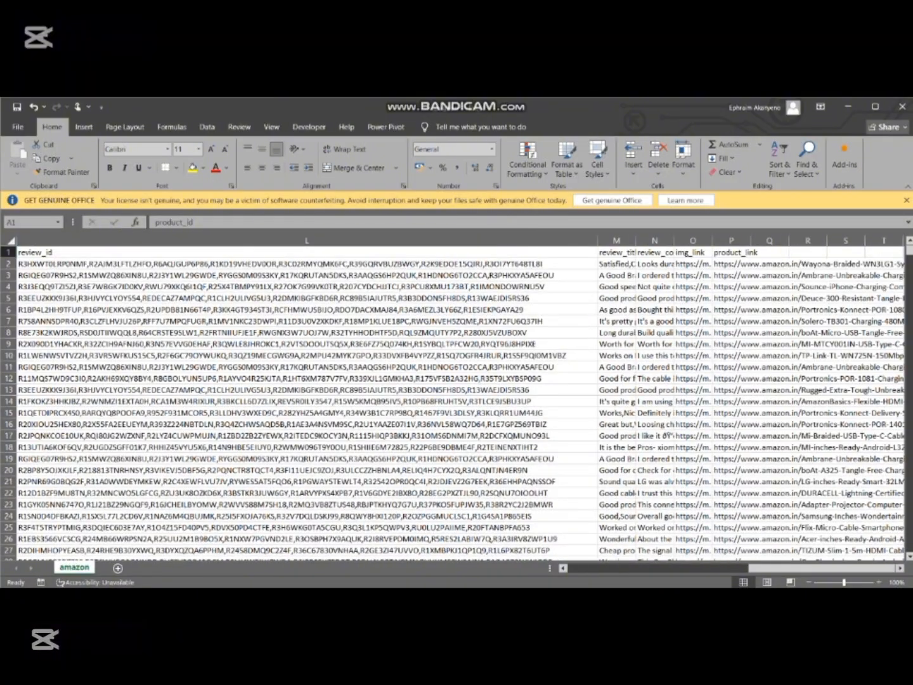
left_click(899, 568)
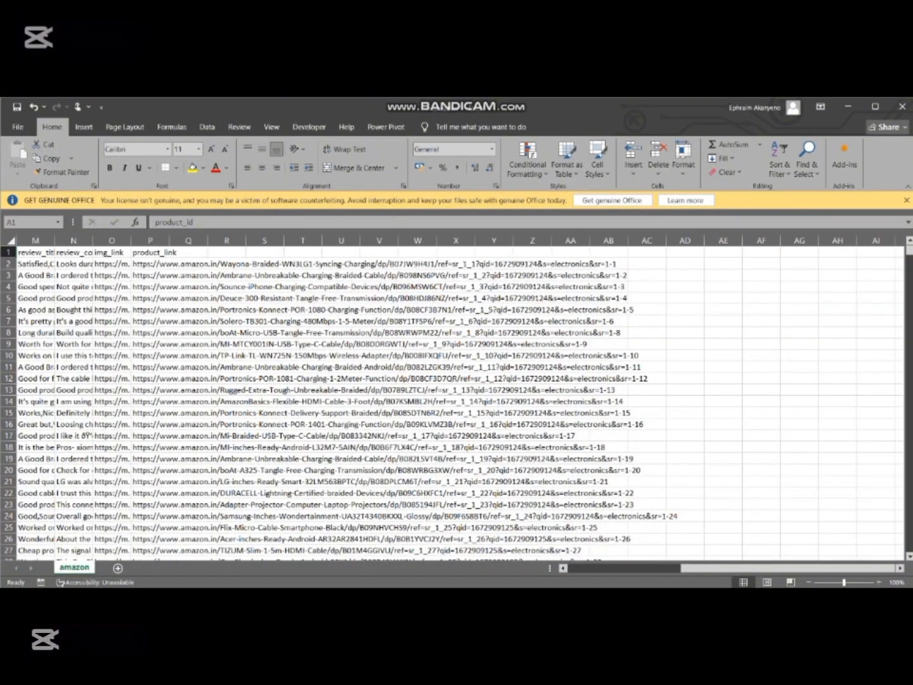
double_click(54, 240)
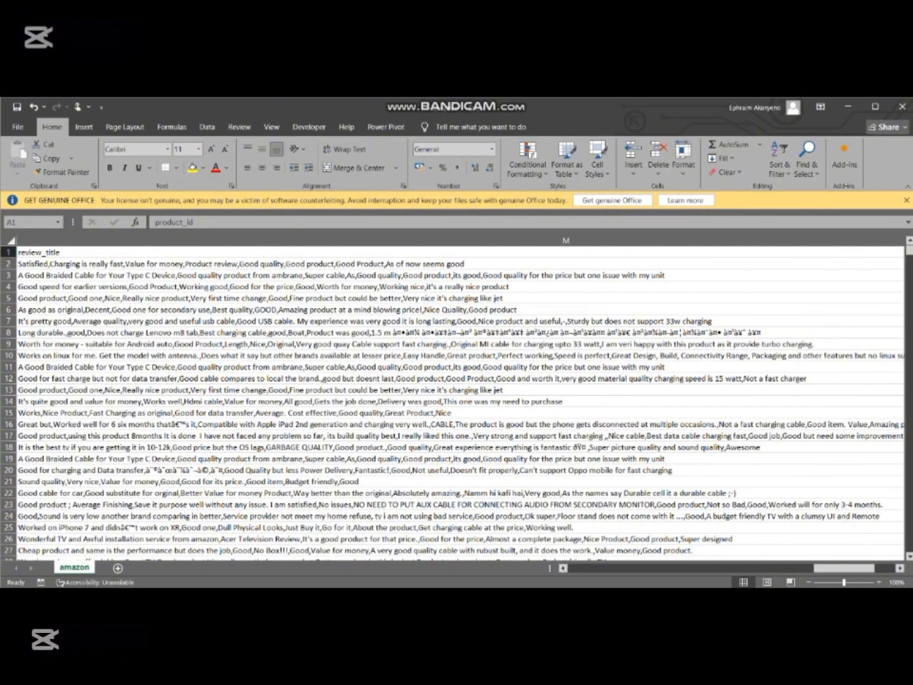
left_click(899, 568)
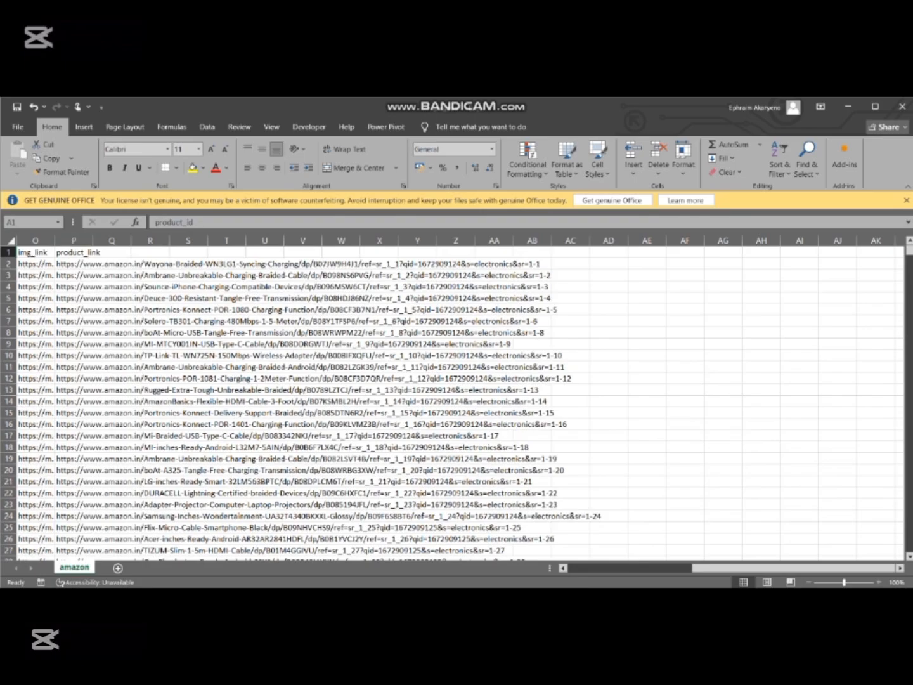
double_click(55, 241)
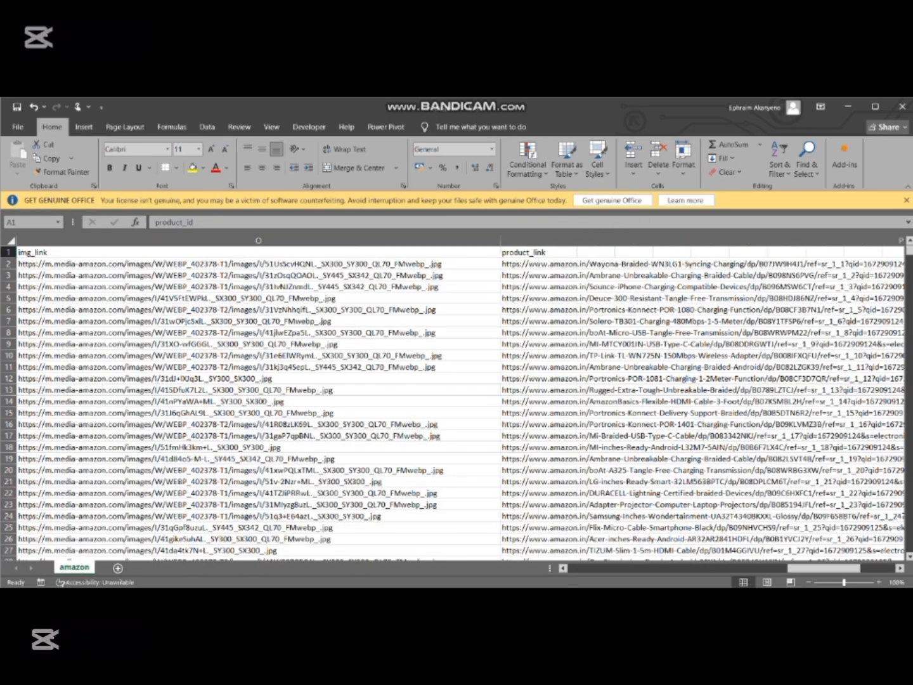
double_click(538, 241)
- Look through the amazon sheet's columns, from product_id across to about_product, to examine the kind of data each holds
left_click_drag(865, 568, 577, 568)
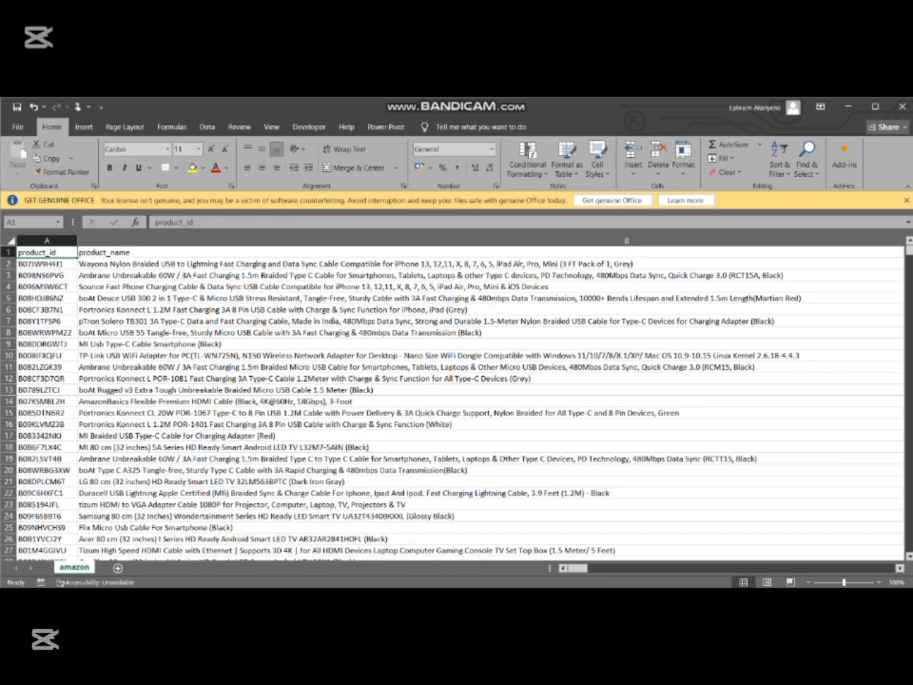
scroll(460, 402, "right", 15)
scroll(460, 402, "left", 15)
scroll(459, 402, "right", 5)
scroll(460, 402, "right", 5)
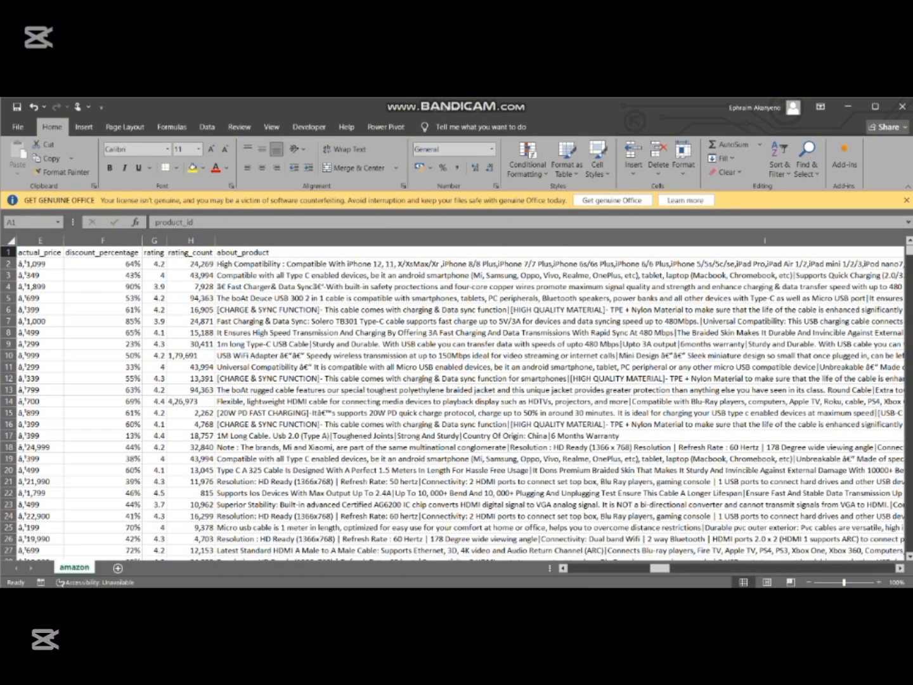
scroll(460, 403, "right", 10)
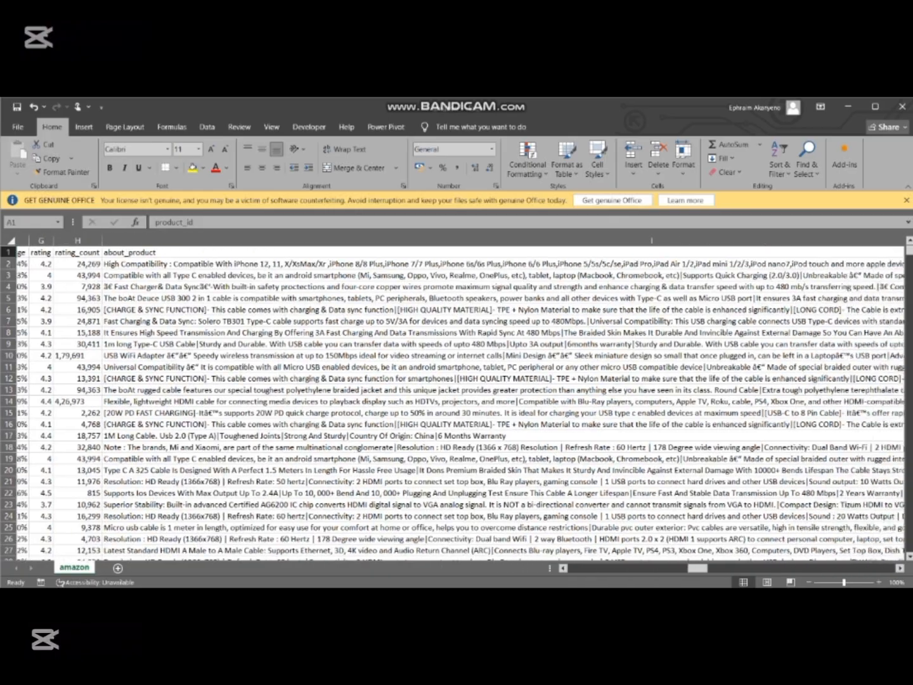
scroll(459, 402, "left", 15)
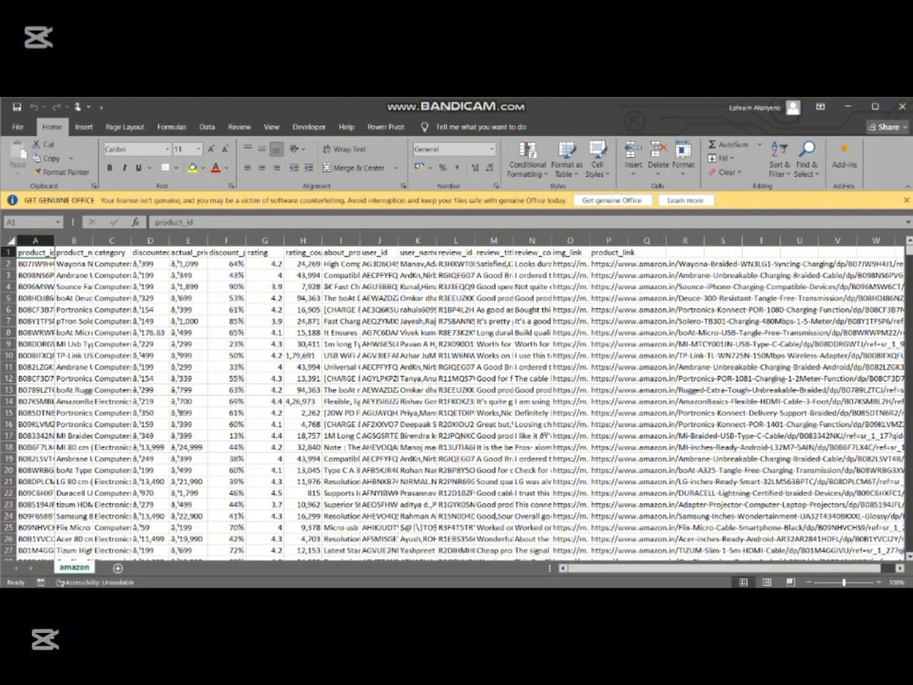
- Autofit the product_id, product_name, discounted_price and actual_price columns on the amazon sheet to inspect their values
double_click(54, 240)
double_click(115, 241)
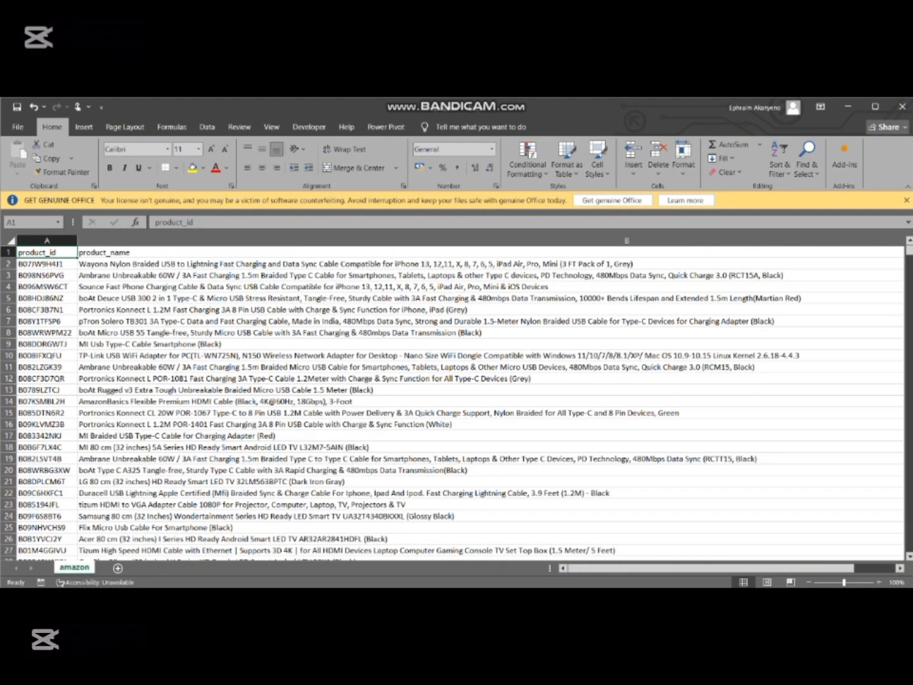
scroll(459, 403, "right", 5)
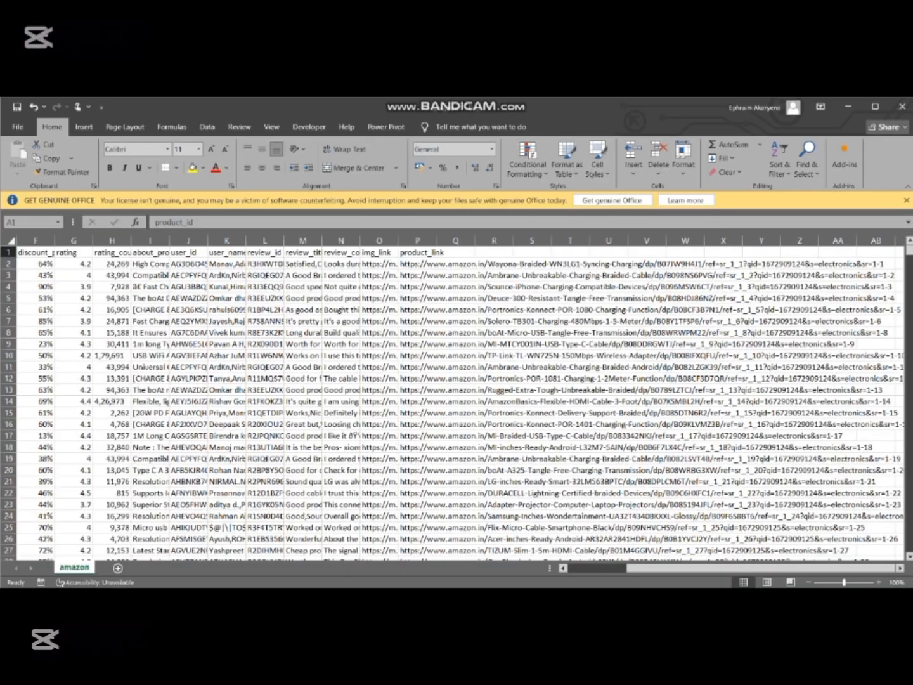
scroll(460, 404, "left", 2)
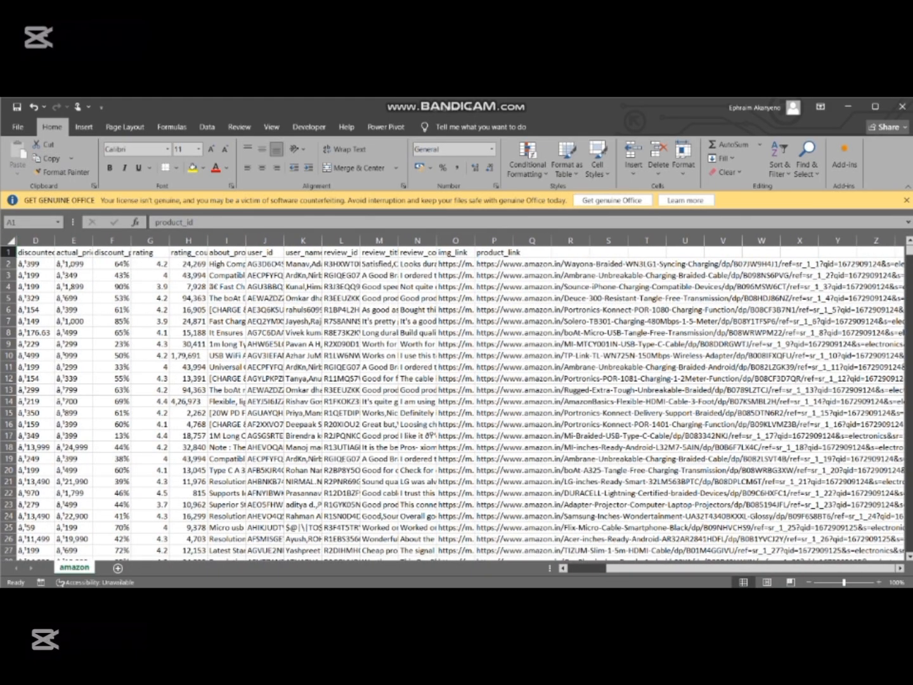
left_click(36, 264)
double_click(55, 241)
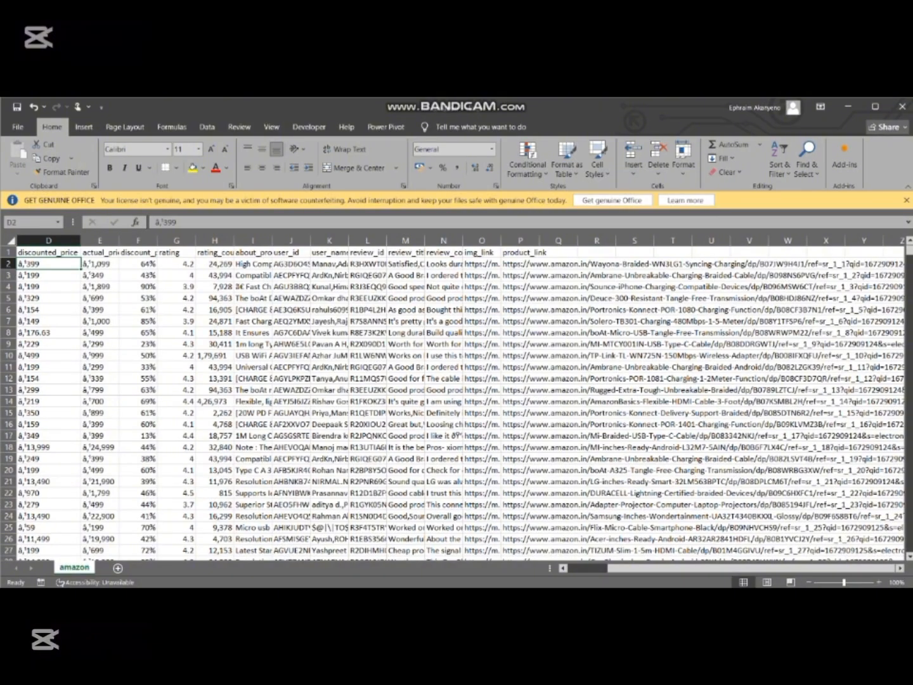
double_click(119, 241)
left_click(105, 263)
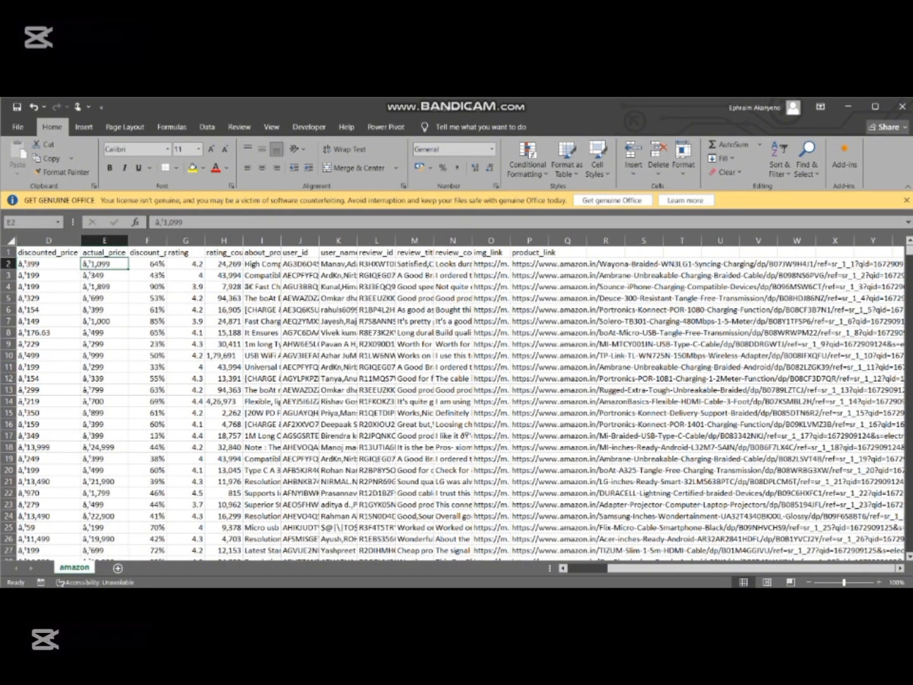
key("Left")
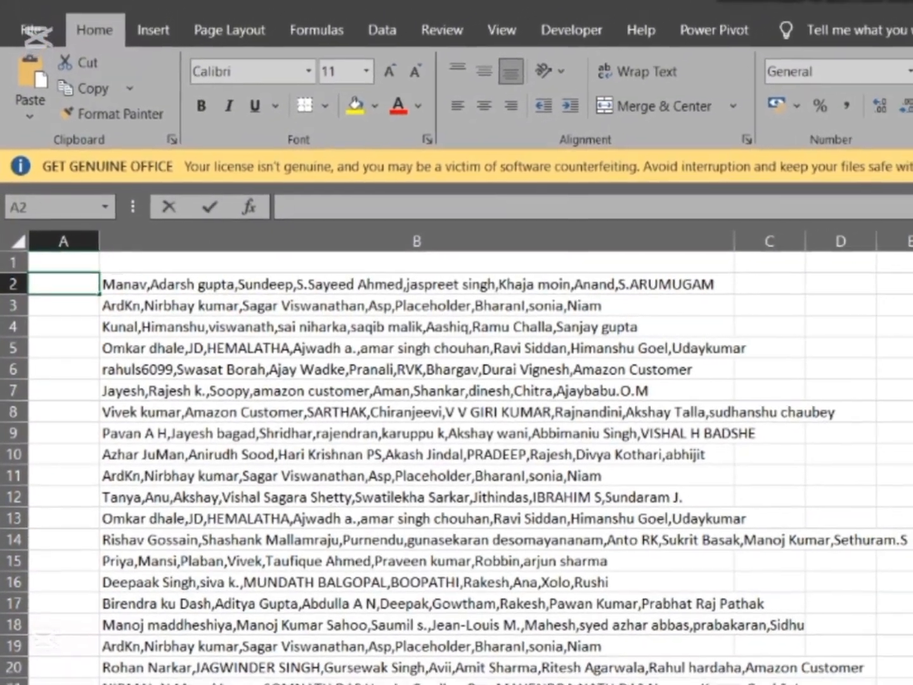
- Enter a TRIM formula in cell A2 of the User sheet that references the first user_id, cell J2, on the amazon sheet
type("=tri")
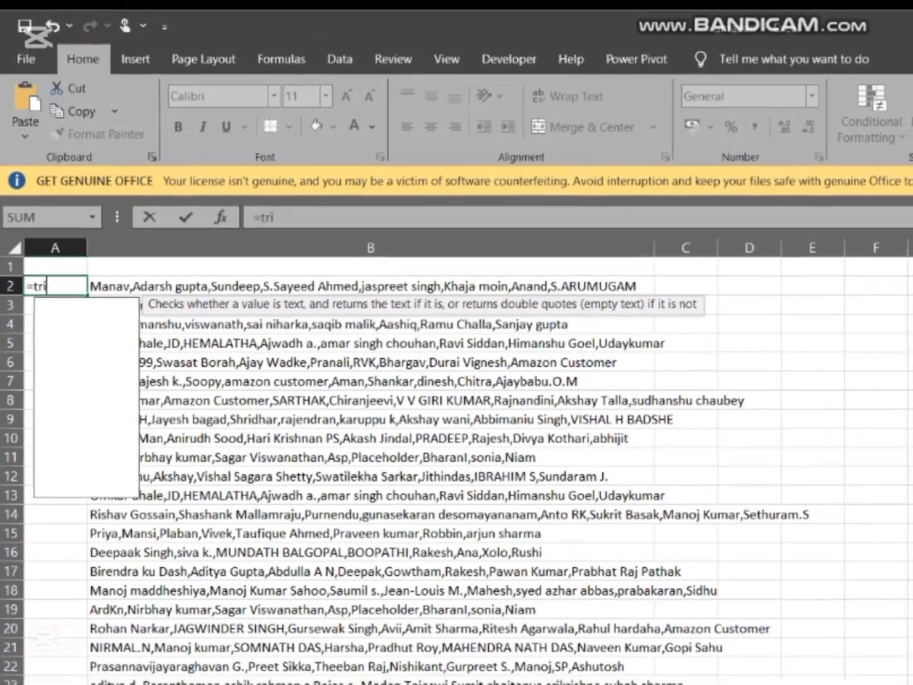
type("mm")
key("BackSpace")
key("Tab")
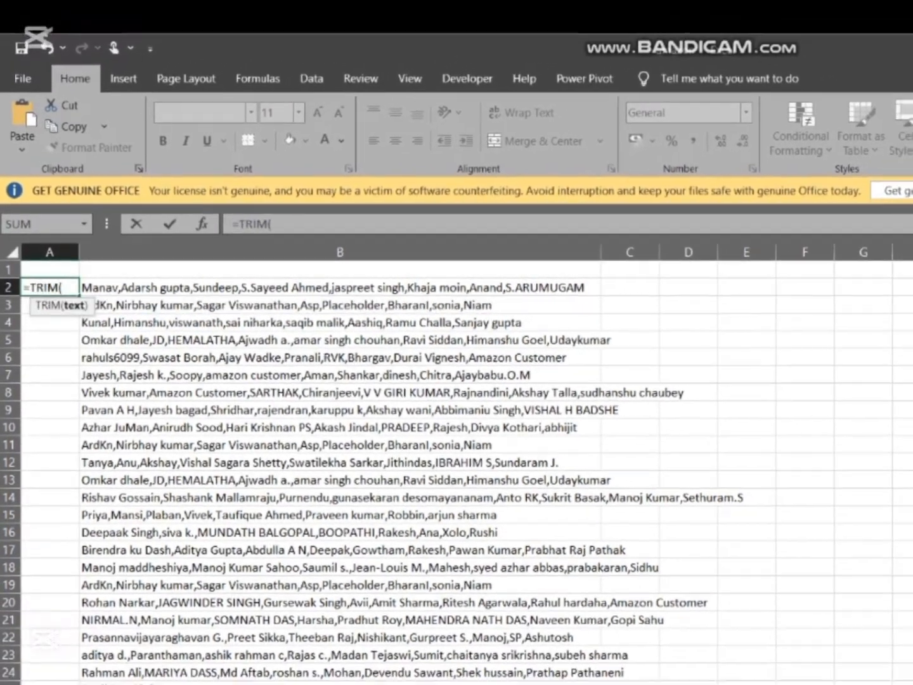
key("ctrl+Page_Up")
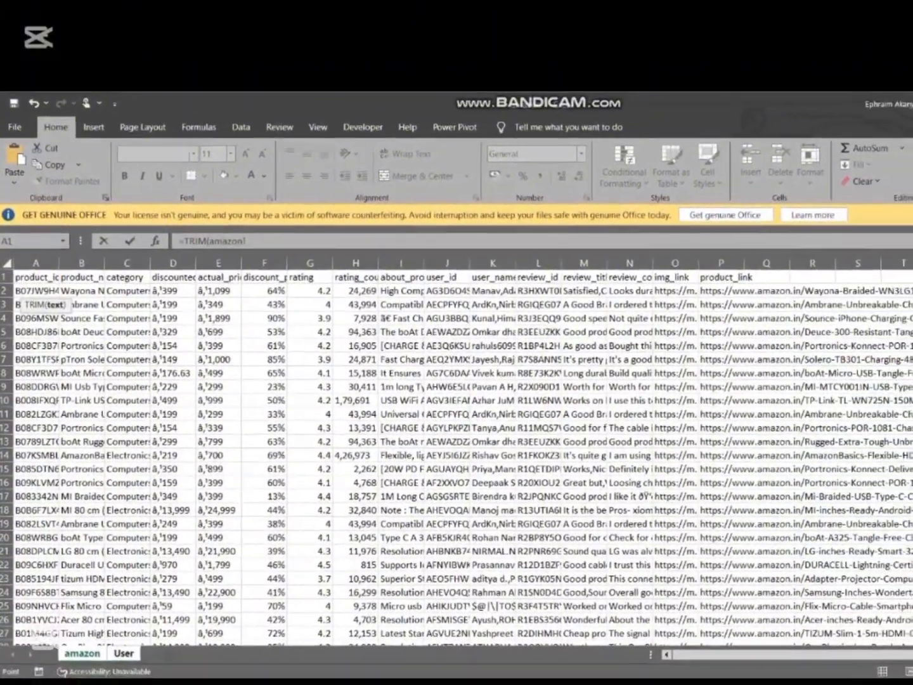
left_click(461, 290)
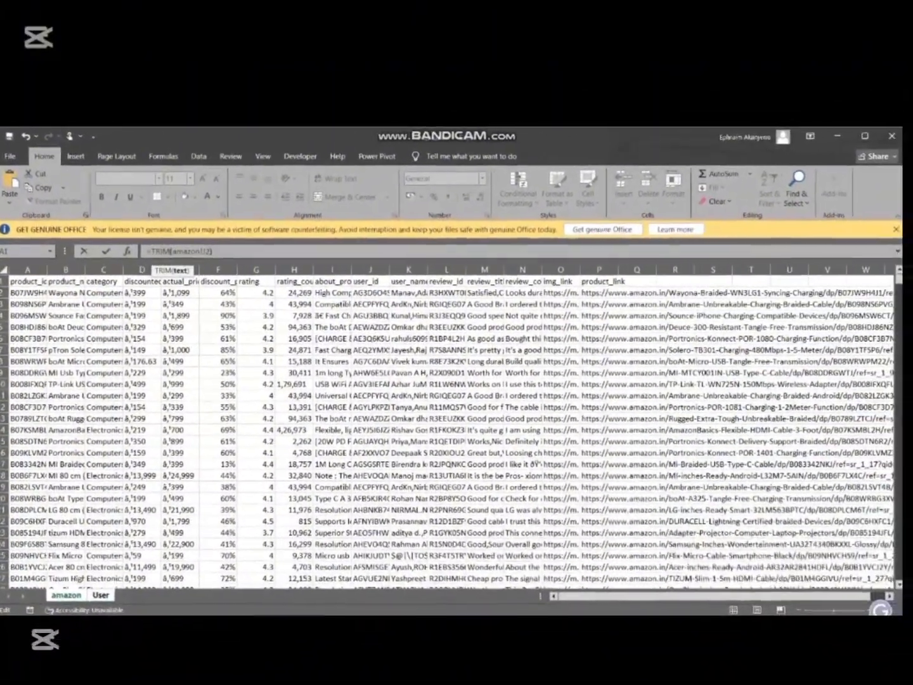
key("Return")
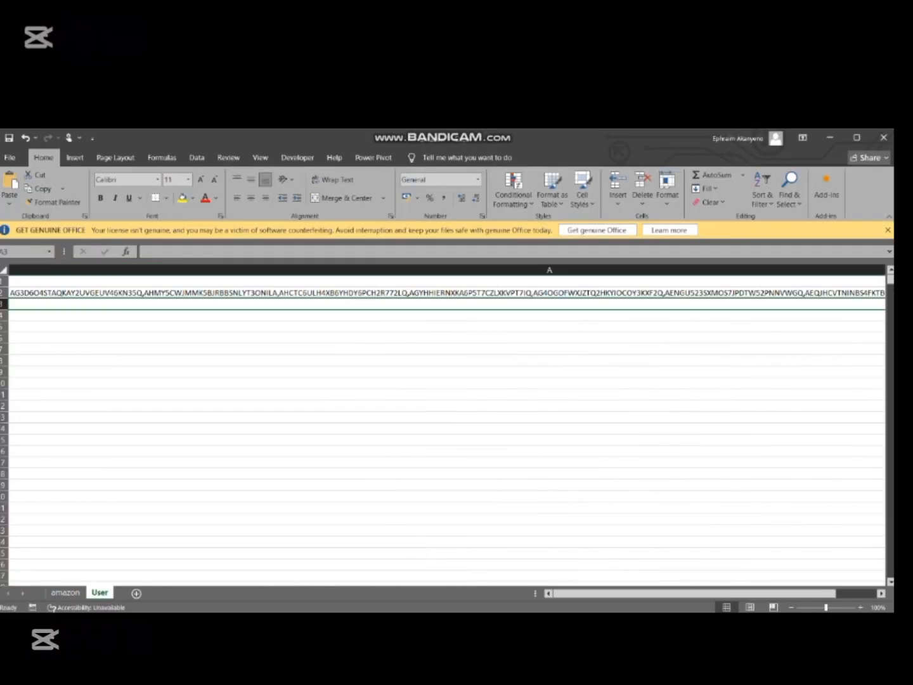
- Narrow column A on the User sheet so that it fits side by side with the user names in column B
scroll(447, 431, "right", 3)
scroll(447, 430, "left", 3)
scroll(447, 430, "right", 1)
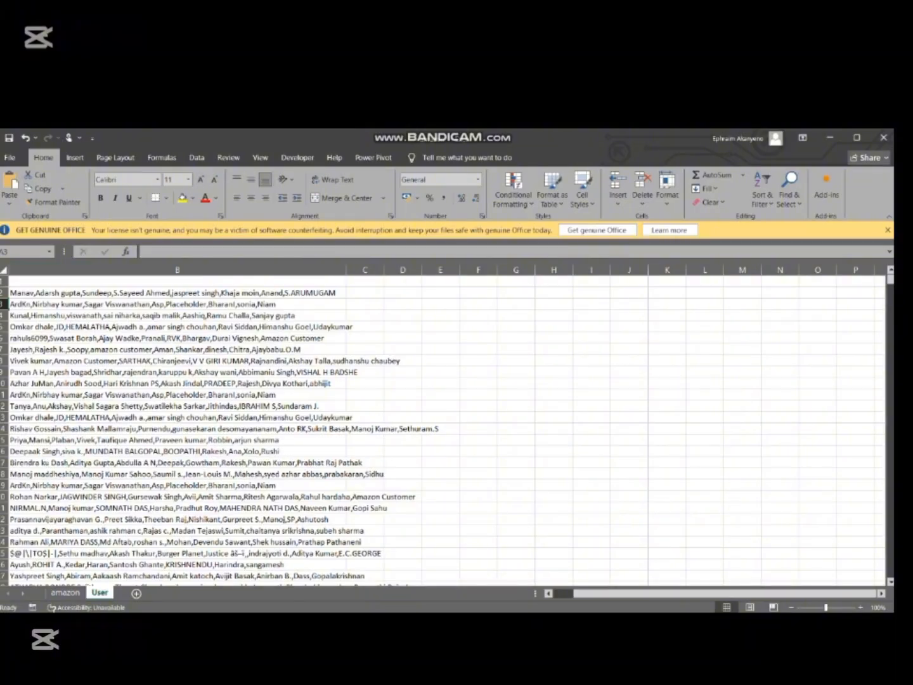
scroll(325, 384, "left", 2)
scroll(325, 383, "down", 3)
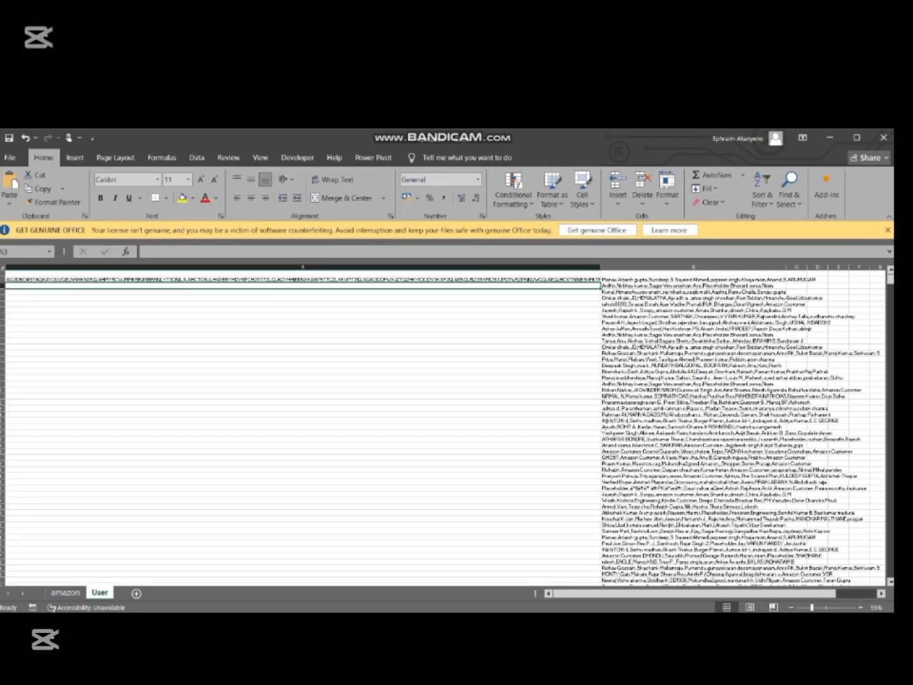
left_click_drag(600, 267, 78, 266)
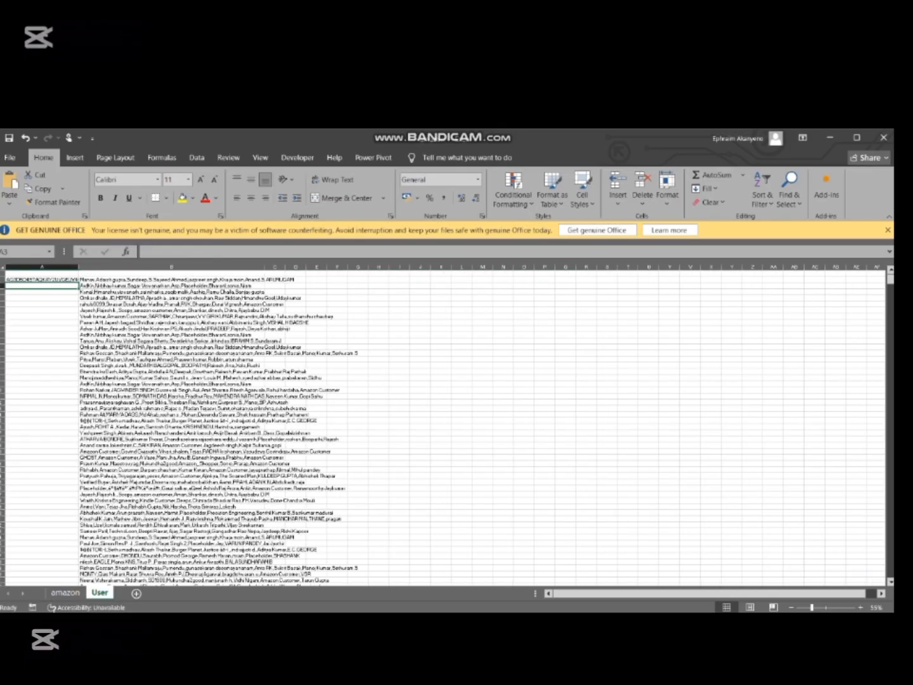
left_click(860, 608)
left_click(861, 608)
left_click(860, 608)
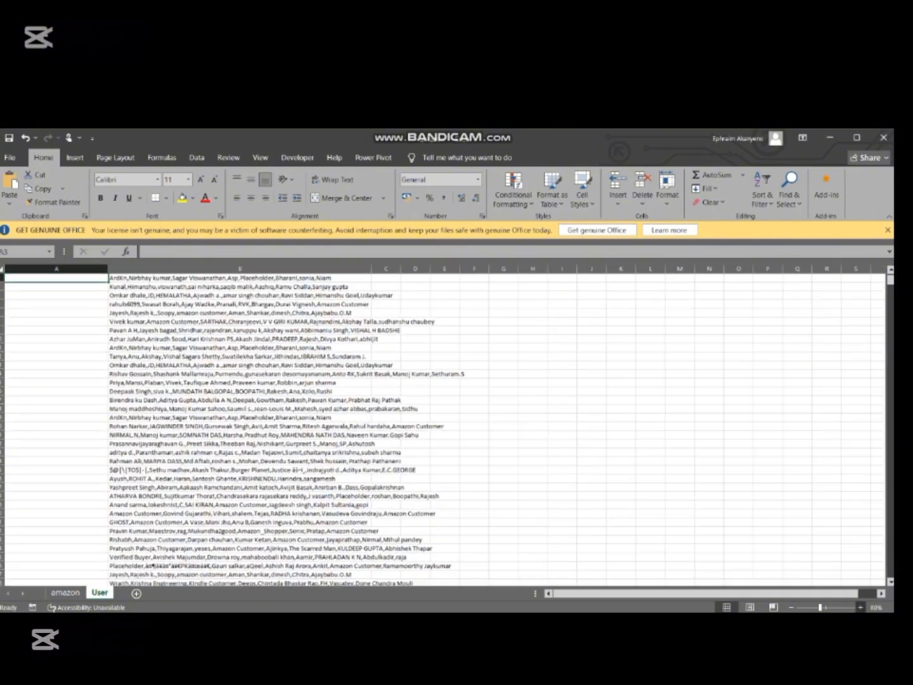
- Fill the user_id TRIM formula from cell A2 down column A of the User sheet, past the last row of user names
scroll(239, 429, "up", 1)
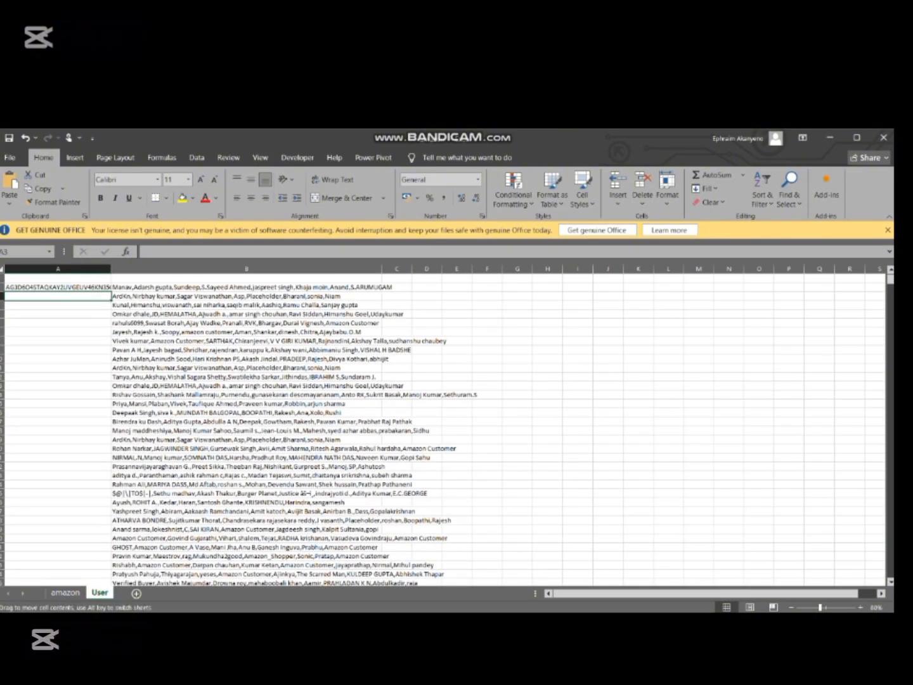
left_click(57, 287)
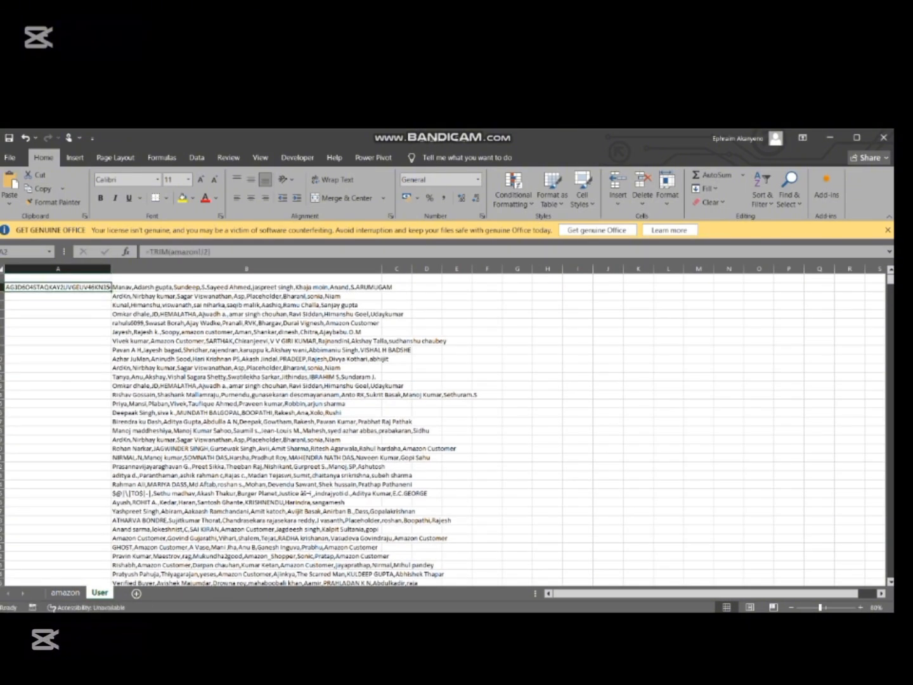
left_click_drag(111, 291, 111, 592)
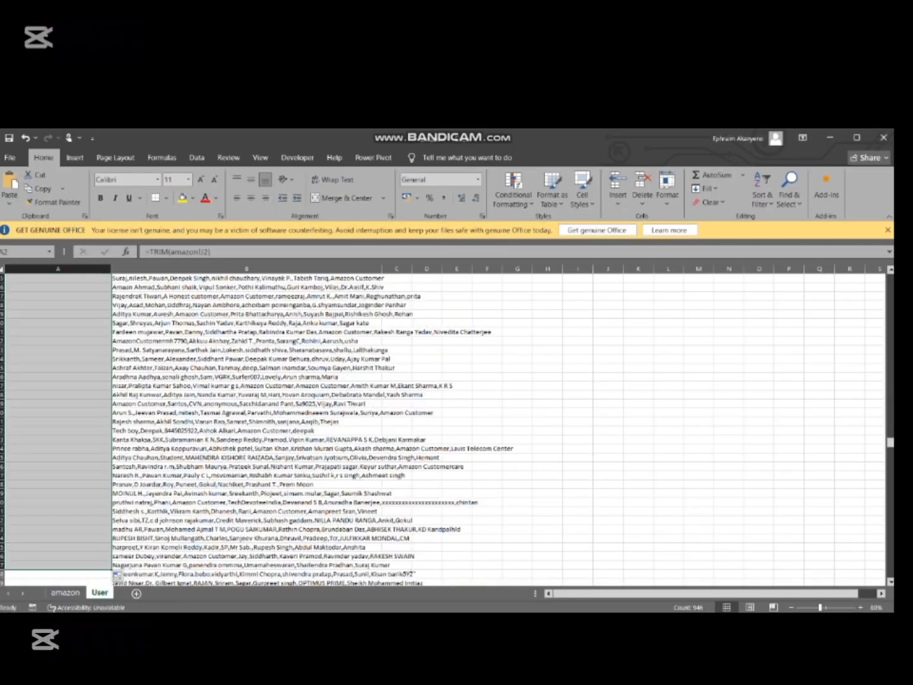
scroll(607, 394, "down", 1)
left_click(608, 395)
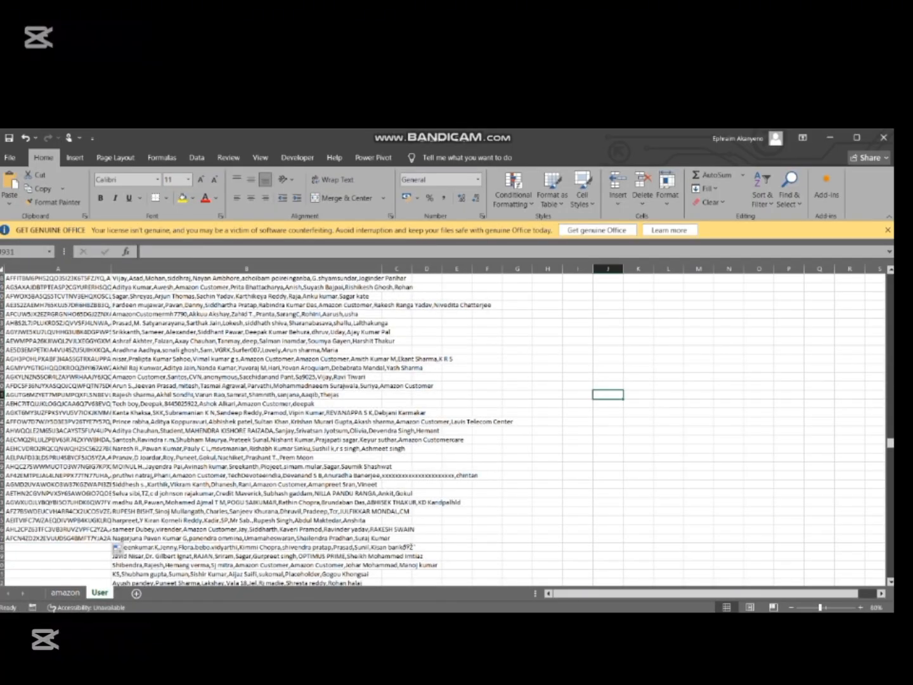
left_click(63, 539)
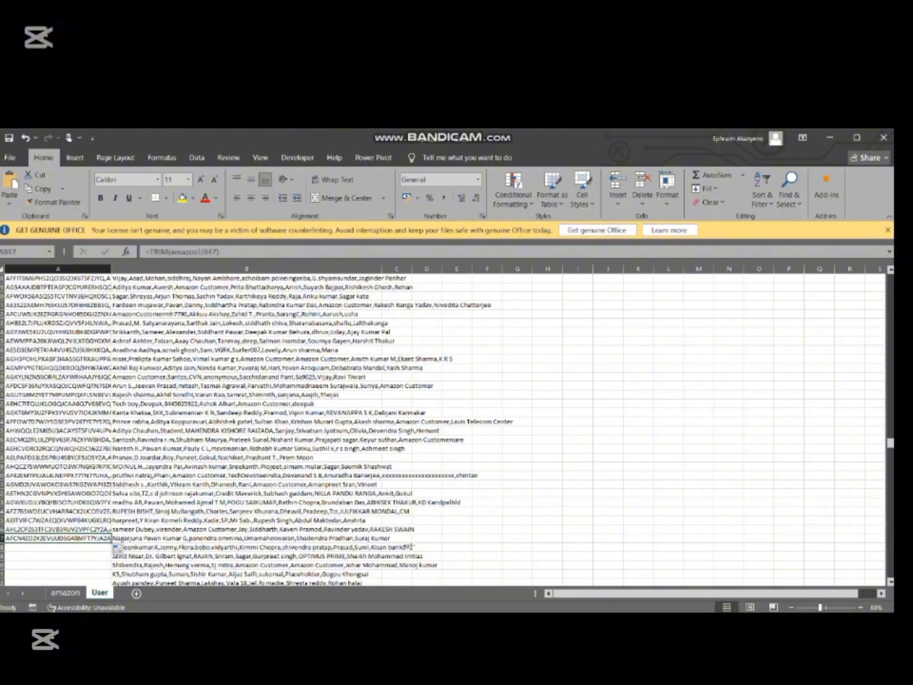
left_click_drag(116, 545, 112, 570)
scroll(111, 564, "up", 13)
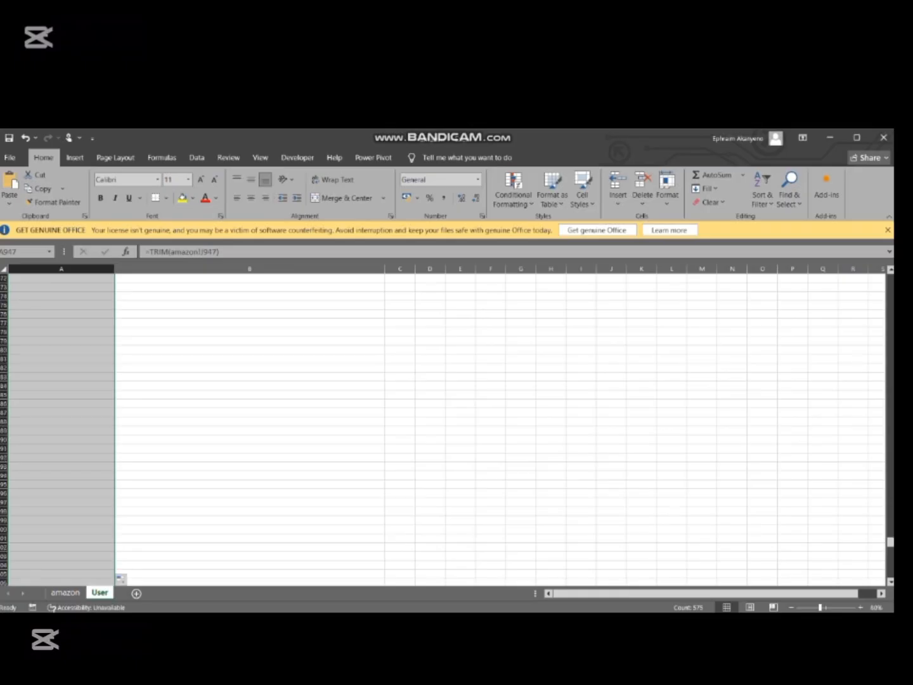
scroll(254, 425, "up", 20)
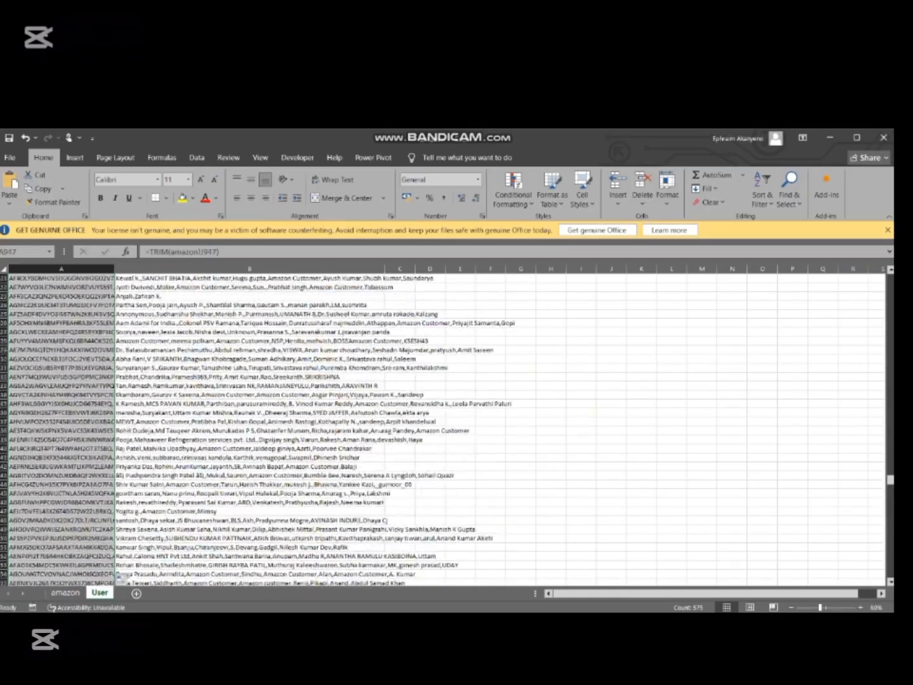
scroll(254, 425, "up", 20)
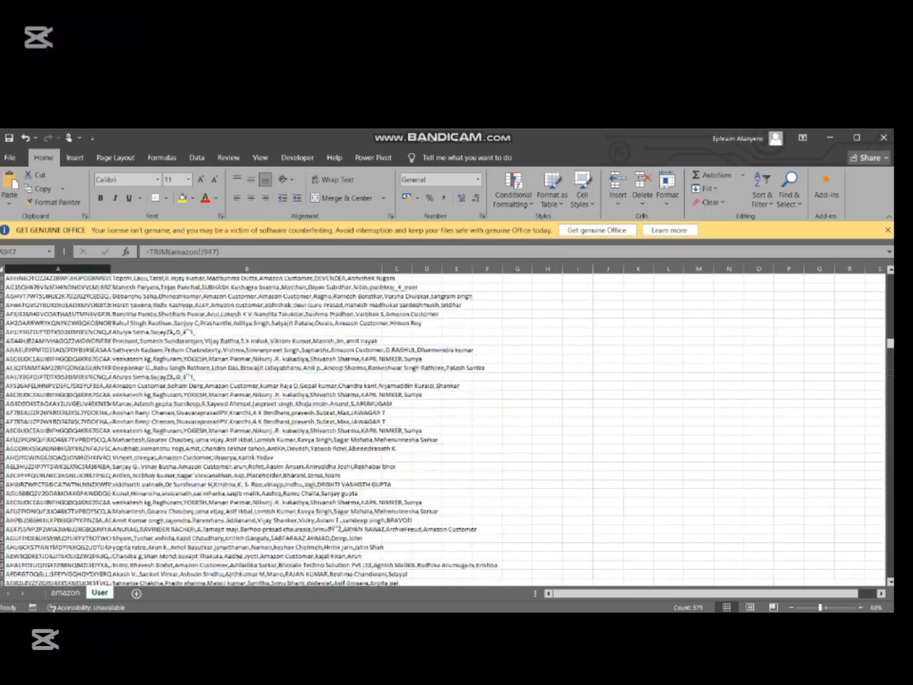
scroll(254, 425, "up", 15)
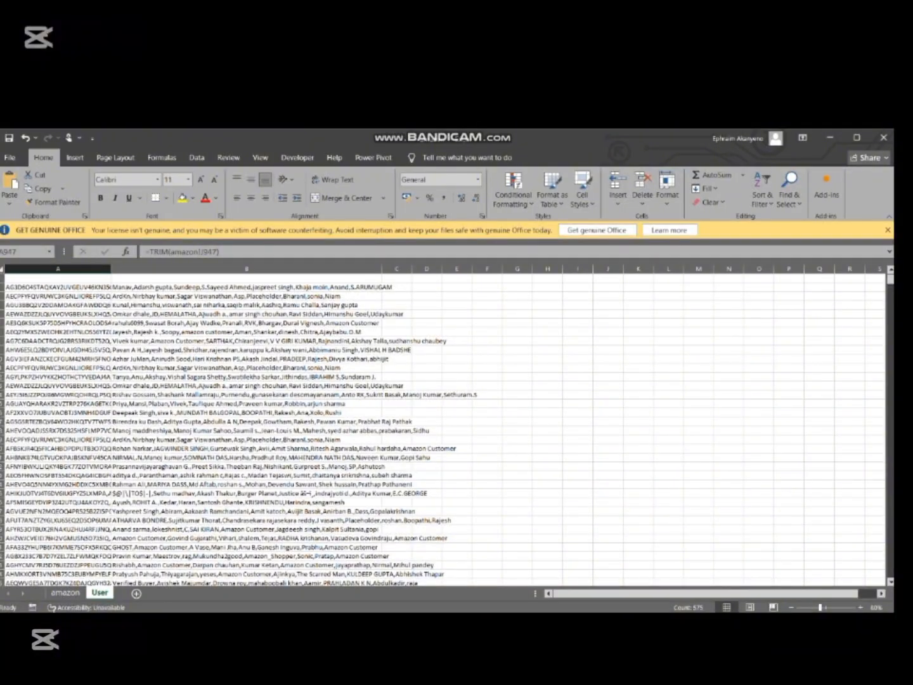
- Copy the user_id and user_name headers from the amazon sheet into cells A1 and B1 of the User sheet
left_click(66, 592)
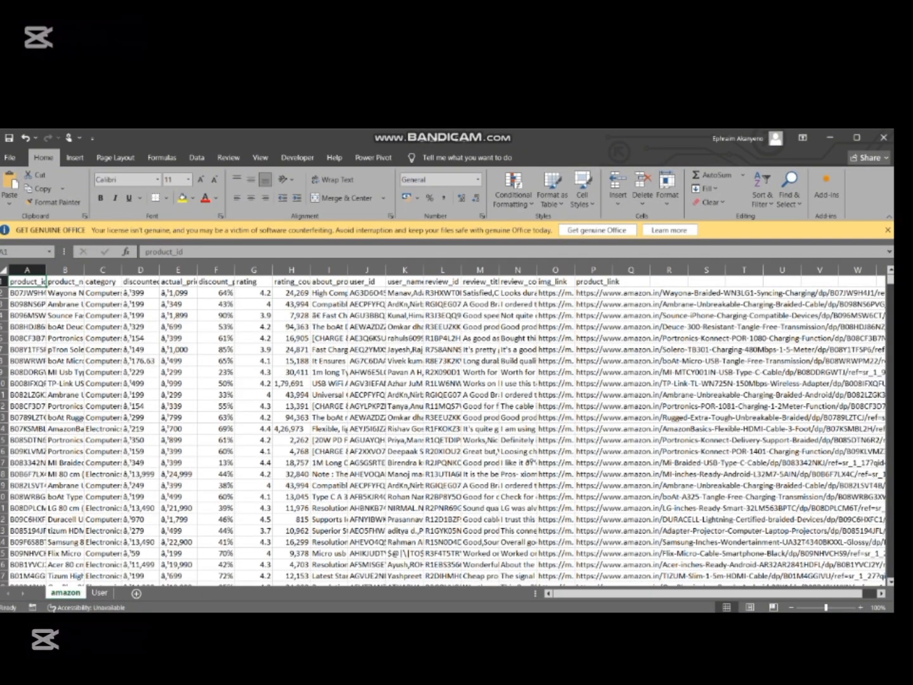
left_click(366, 283)
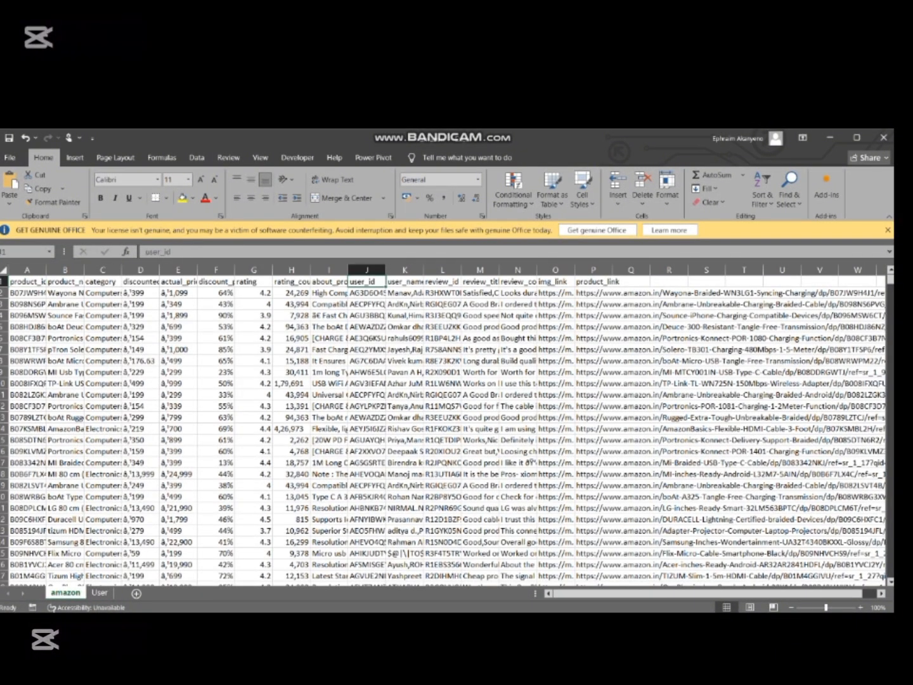
key("ctrl+c")
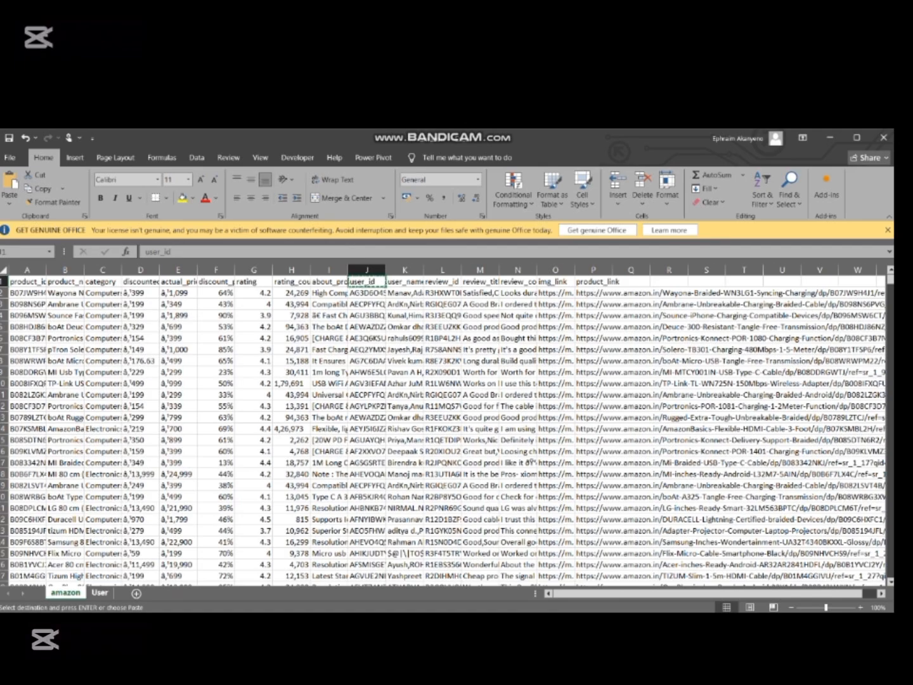
key("ctrl+Page_Down")
key("ctrl+v")
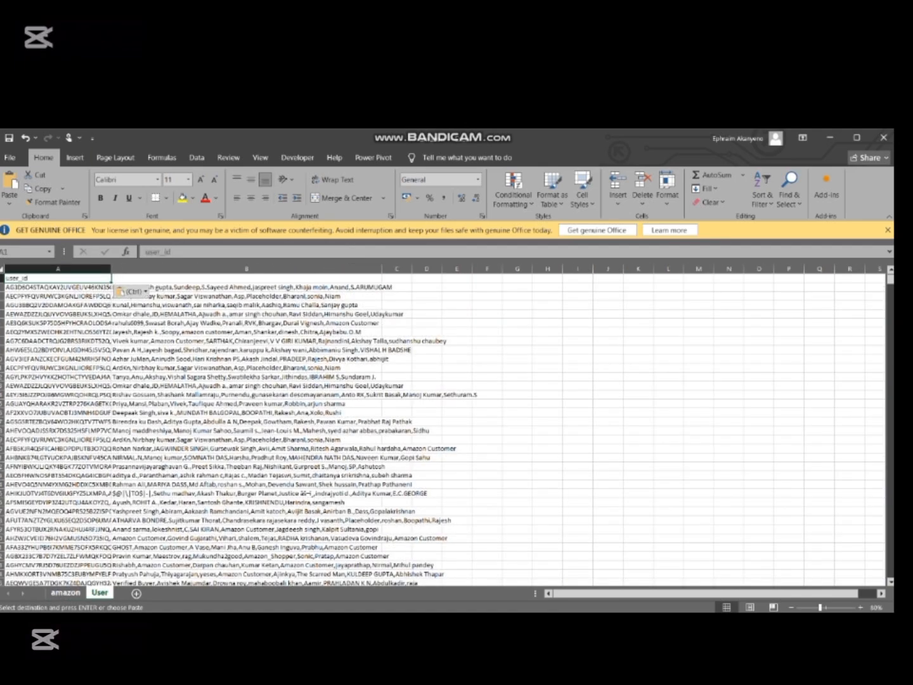
key("ctrl+Page_Up")
key("Right")
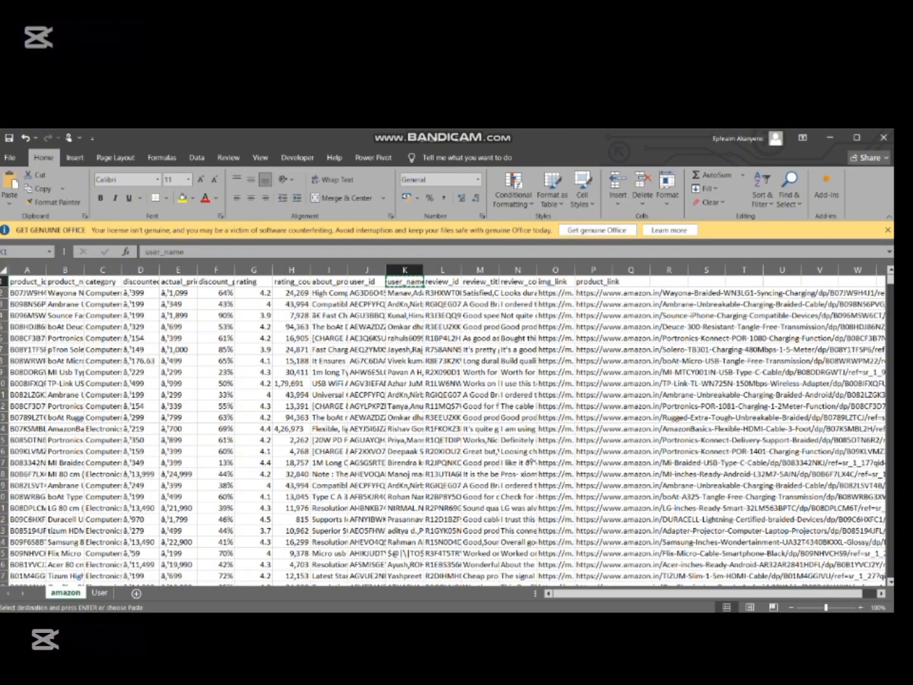
key("ctrl+Page_Down")
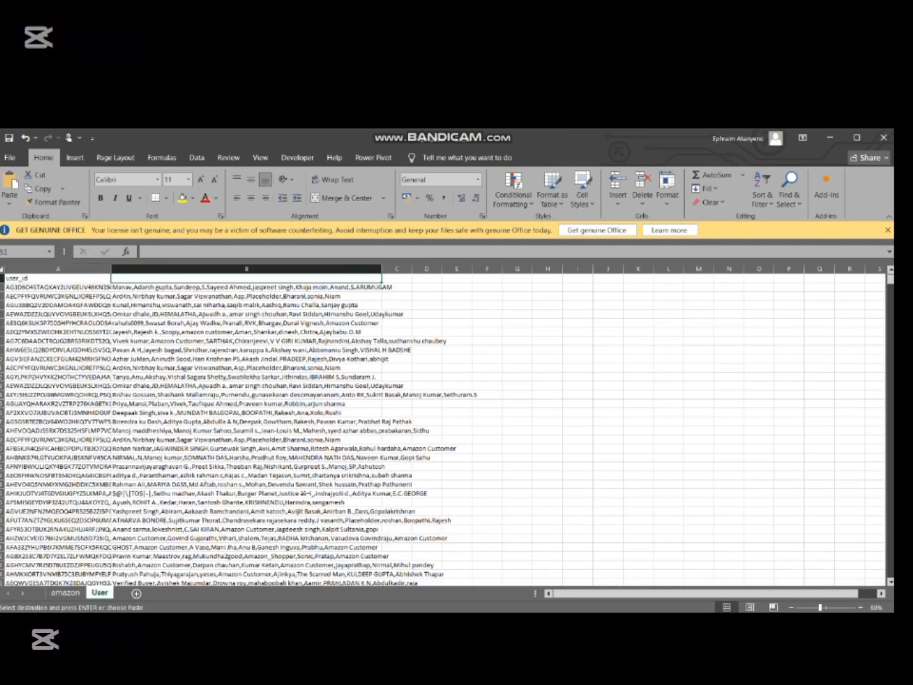
key("ctrl+v")
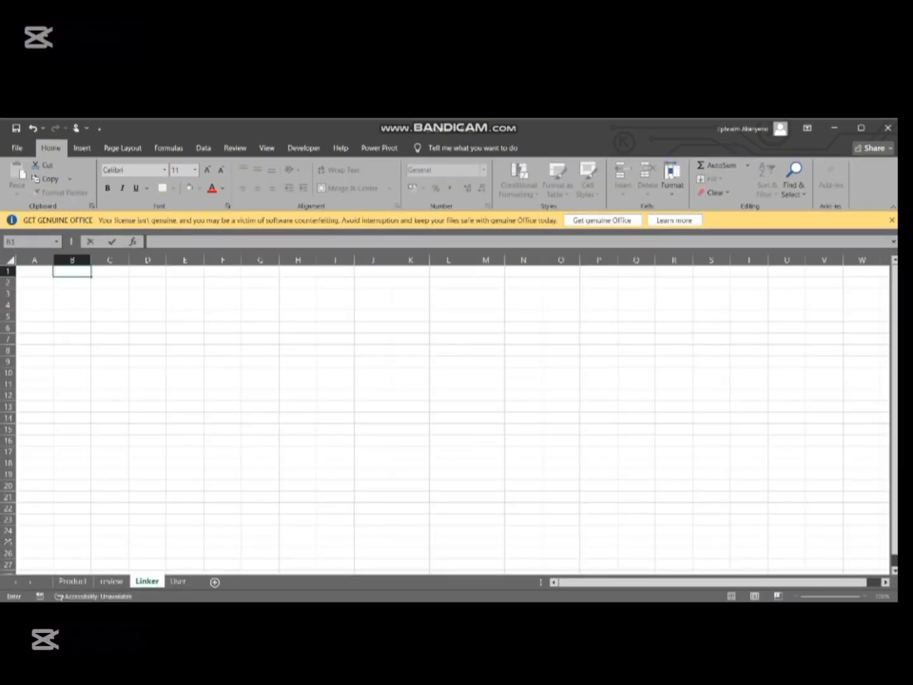
- Enter the formula =TRIM(Product!A1) in cell B1 of the Linker sheet to pull in the product_id header
type("=TRIM(")
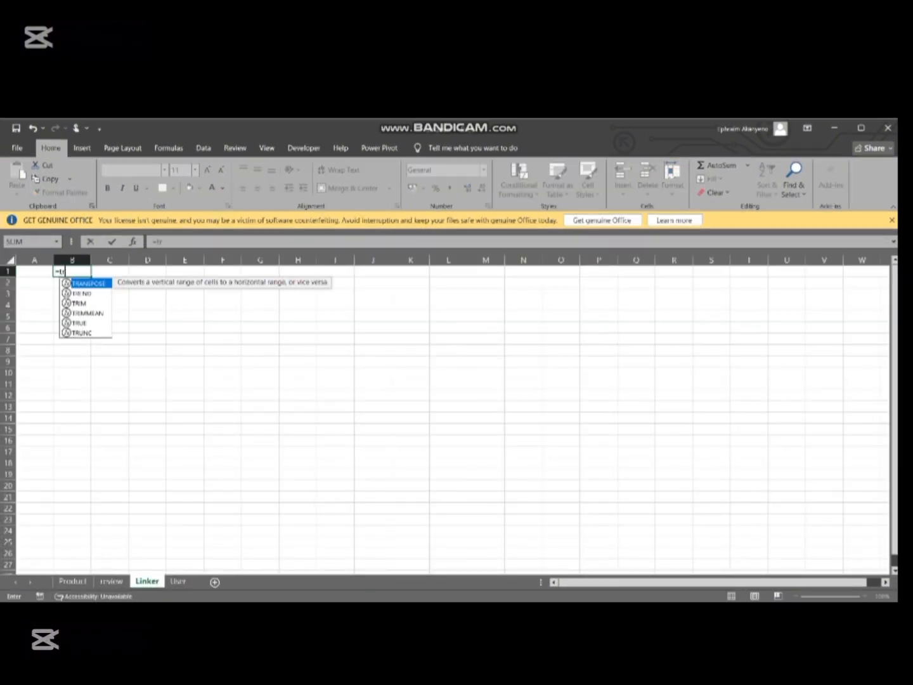
left_click(72, 581)
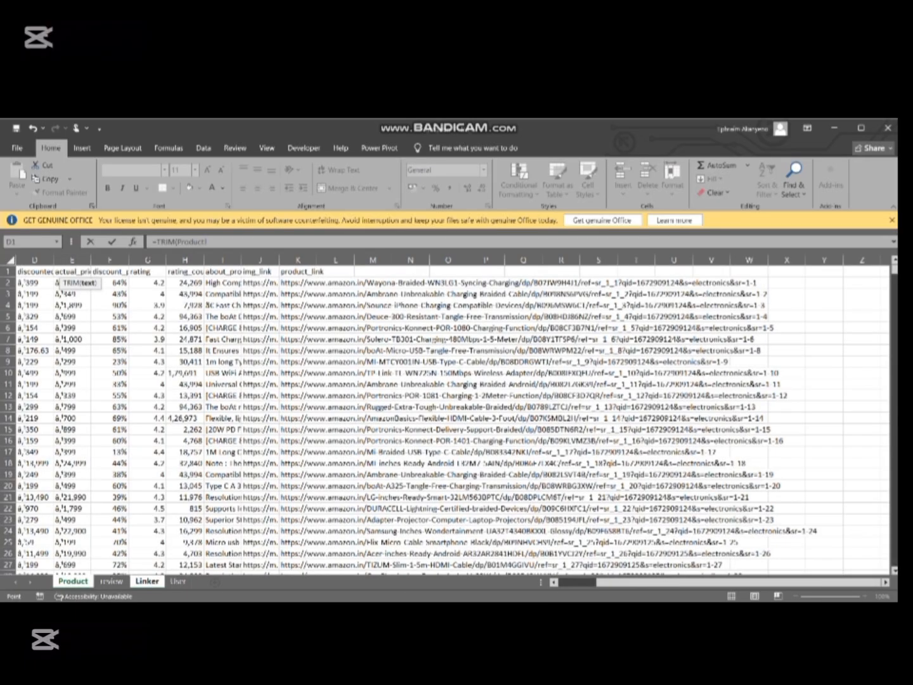
scroll(449, 419, "left", 3)
left_click(34, 271)
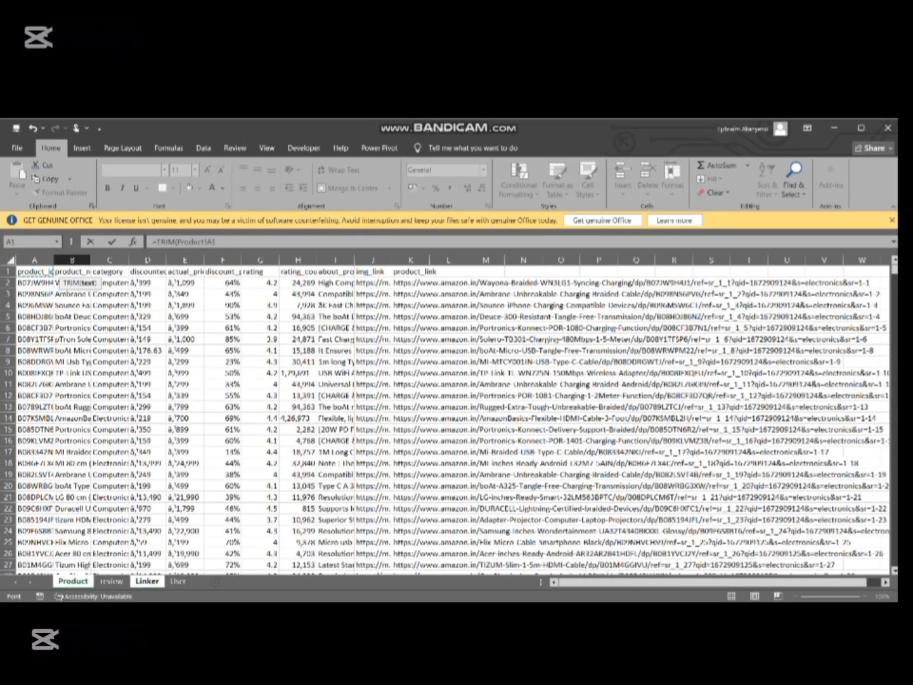
left_click(219, 242)
key("Return")
left_click(73, 271)
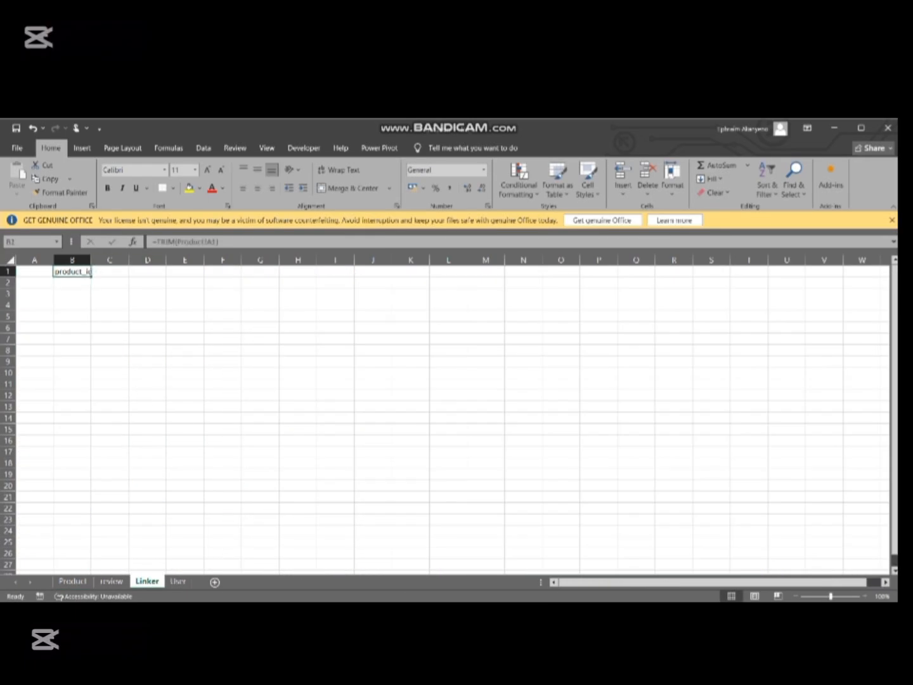
- Fill the product_id TRIM formula from B1 down to row 1819 on the Linker sheet and autofit column B
double_click(92, 259)
left_click_drag(95, 276, 98, 567)
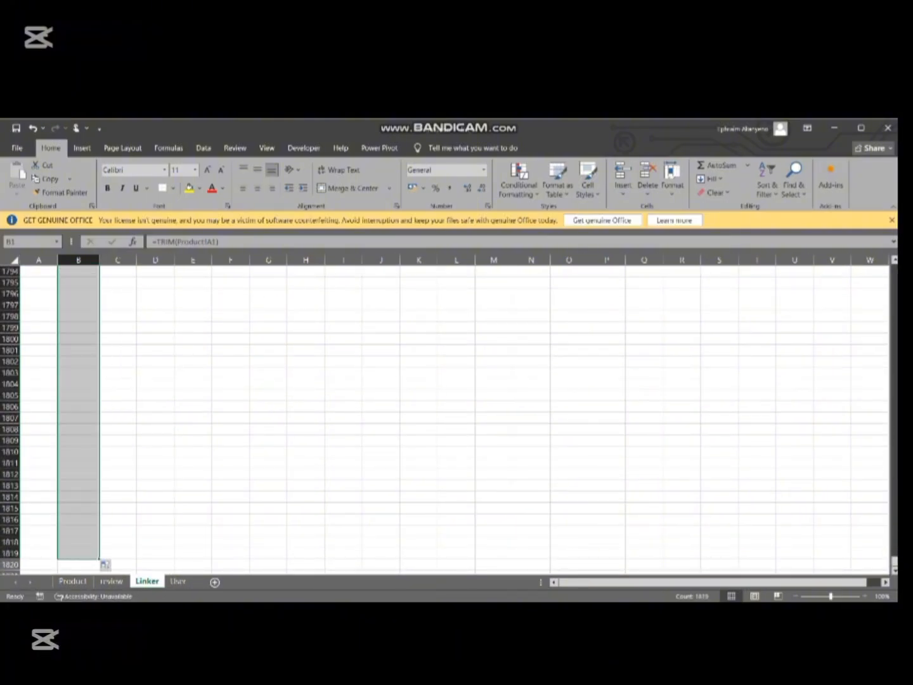
scroll(443, 419, "up", 20)
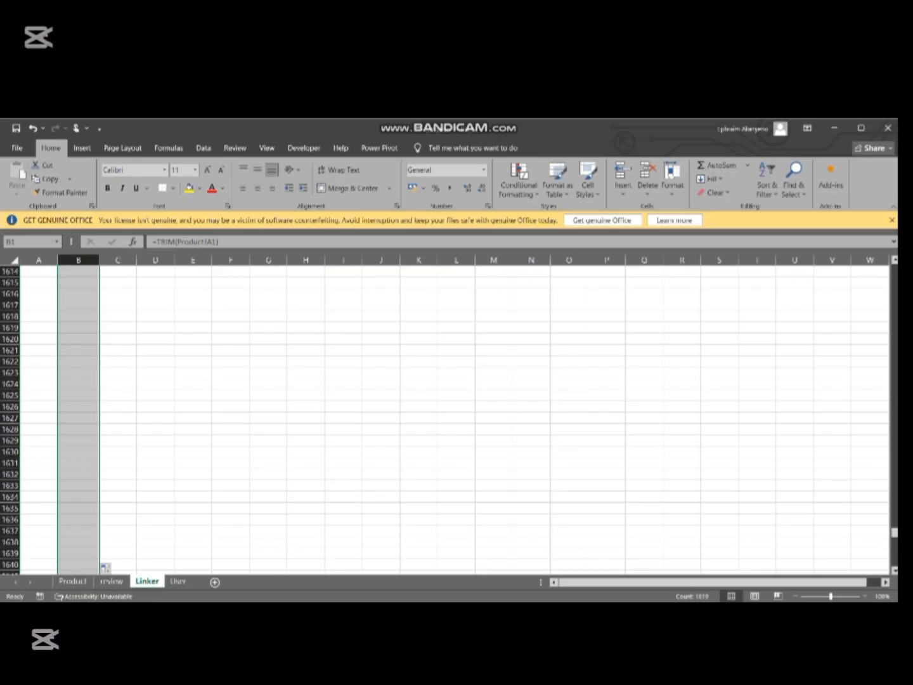
scroll(444, 418, "up", 20)
left_click(79, 430)
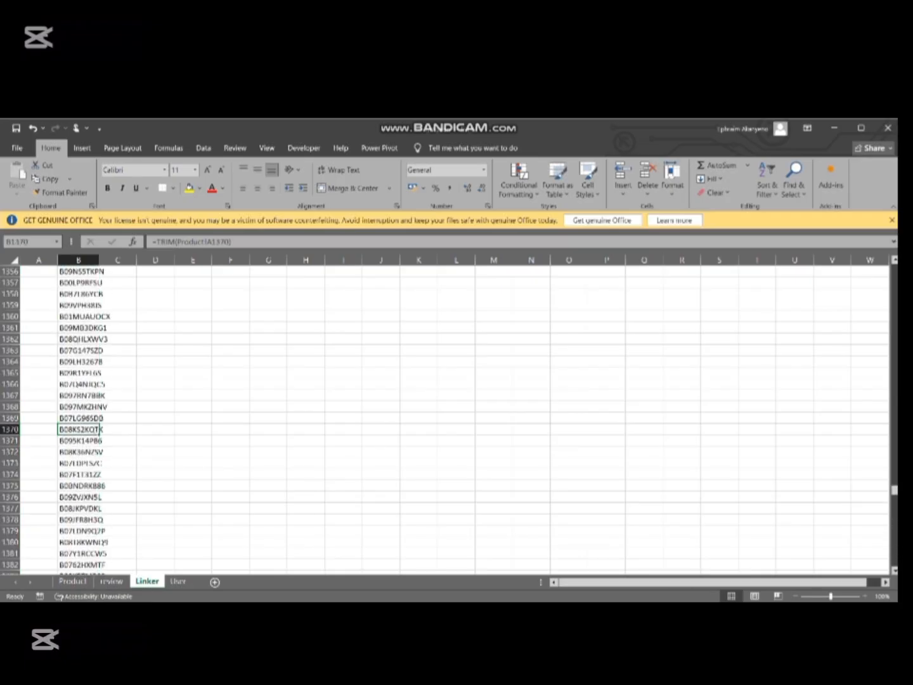
key("ctrl+Up")
double_click(95, 260)
- Enter the formula =TRIM(review!A1) in cell C1 of the Linker sheet to pull in the review_id header
left_click(132, 271)
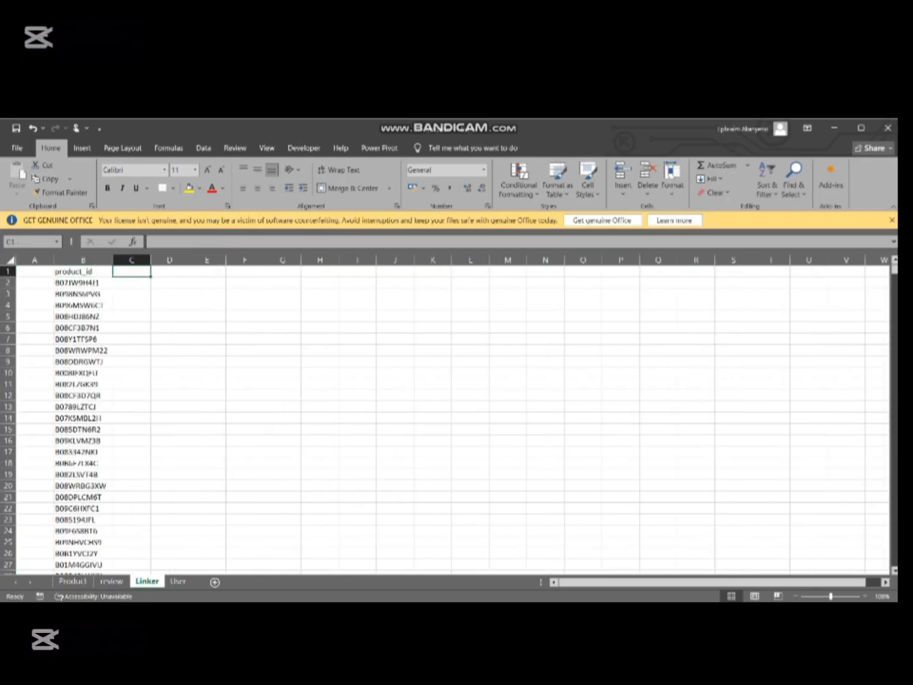
key("ctrl+Page_Up")
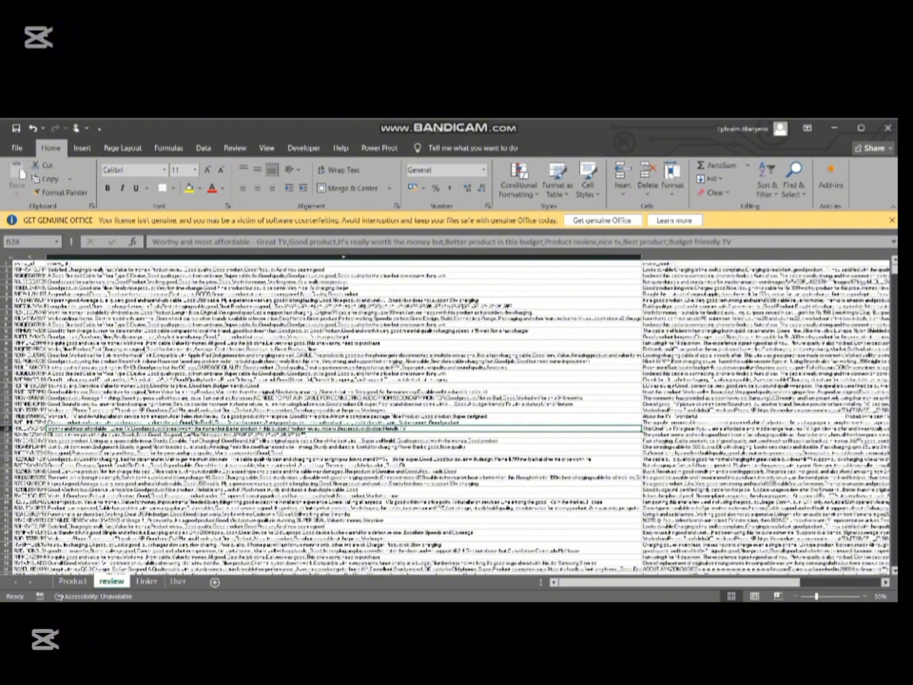
key("ctrl+Page_Down")
type("=tr")
key("Down")
key("Down")
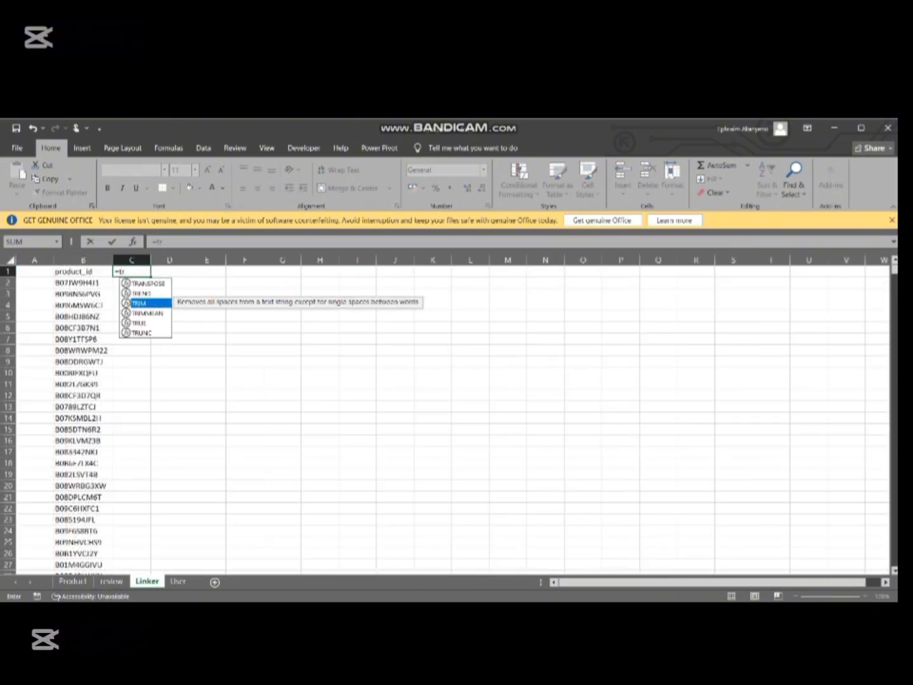
key("Tab")
key("ctrl+Page_Up")
key("ctrl+Page_Up")
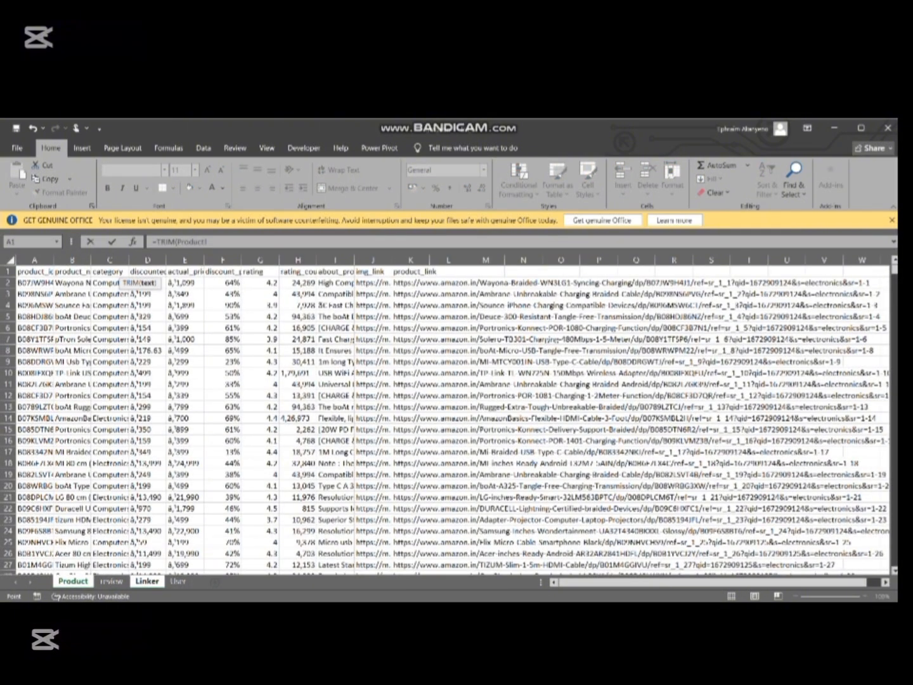
key("ctrl+Page_Down")
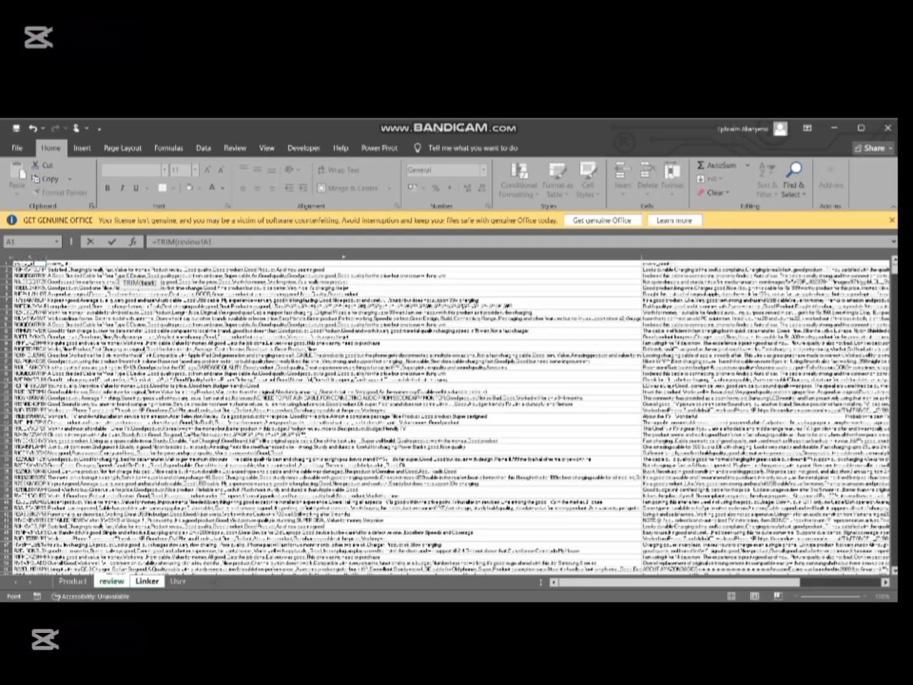
left_click(214, 242)
type(")")
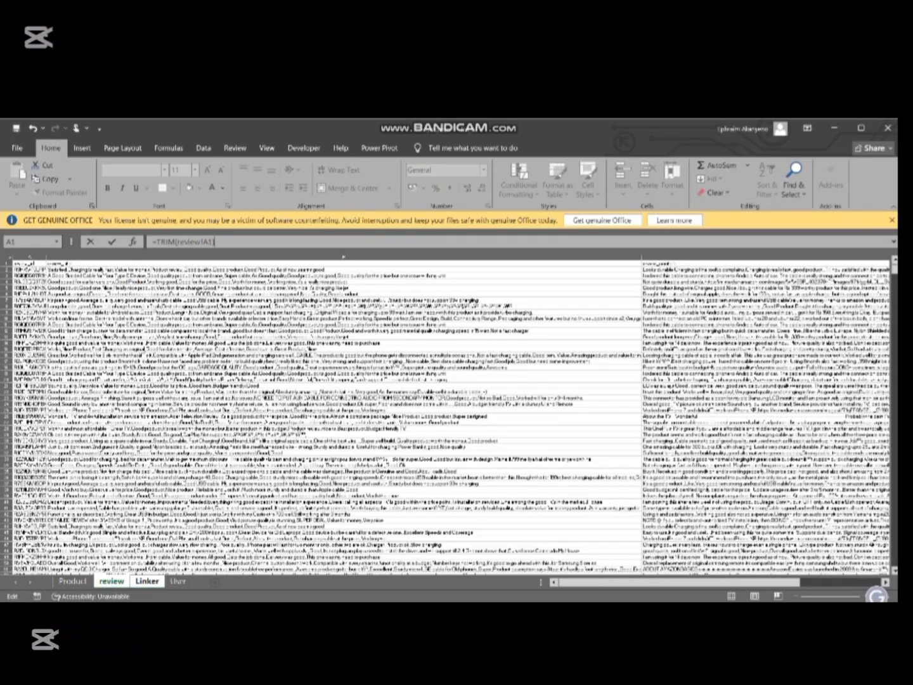
key("Return")
- Fill the review_id TRIM formula from C1 down column C of the Linker sheet, alongside the product IDs
left_click(131, 272)
left_click_drag(151, 277, 152, 558)
left_click_drag(894, 550, 894, 269)
left_click(132, 271)
- Check the Product and User sheets for the next ID, and widen the review_id column on the Linker sheet
key("Right")
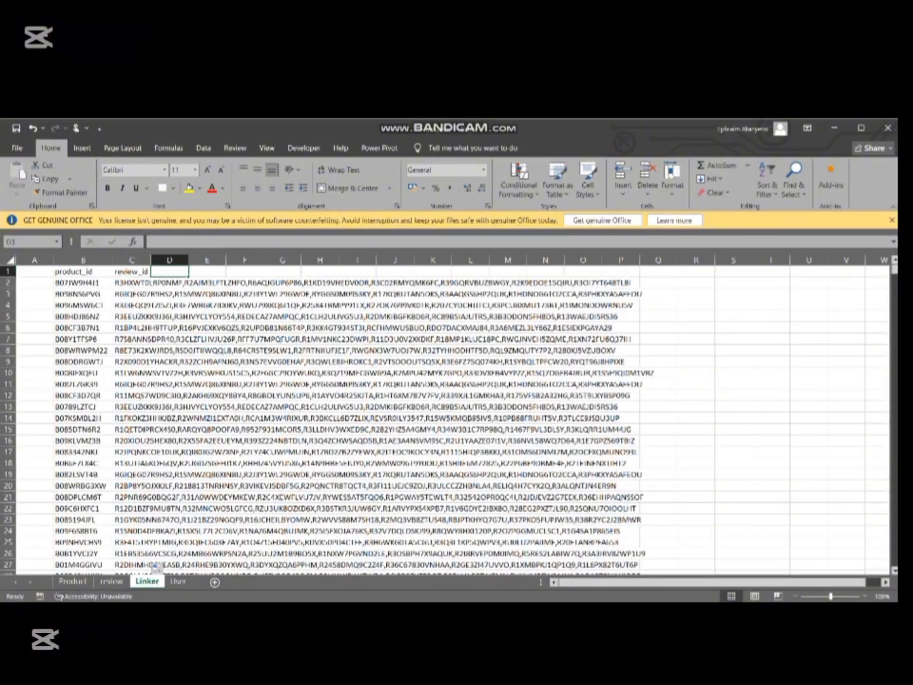
left_click(73, 580)
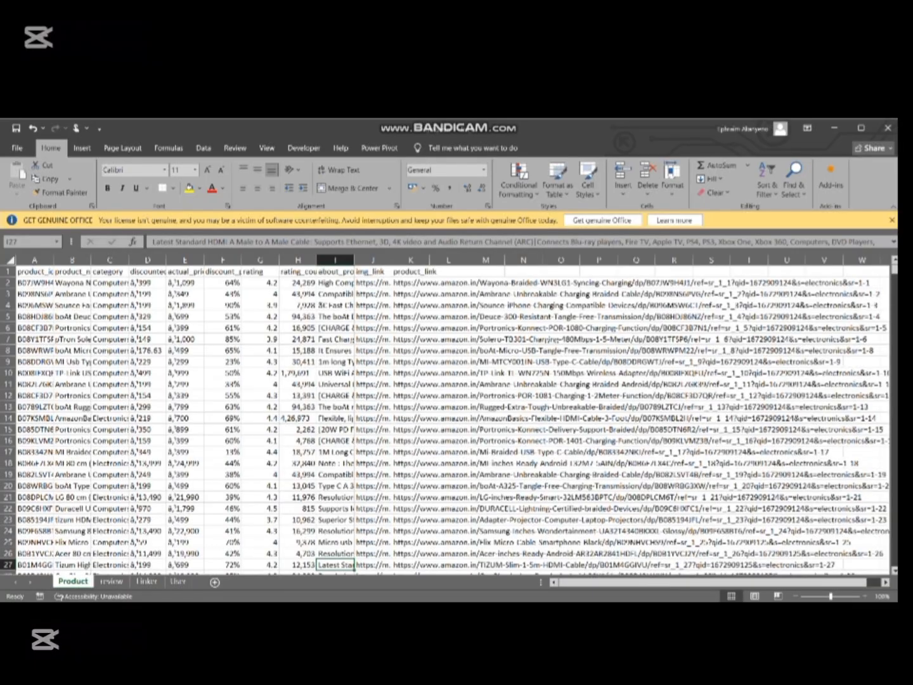
left_click(178, 580)
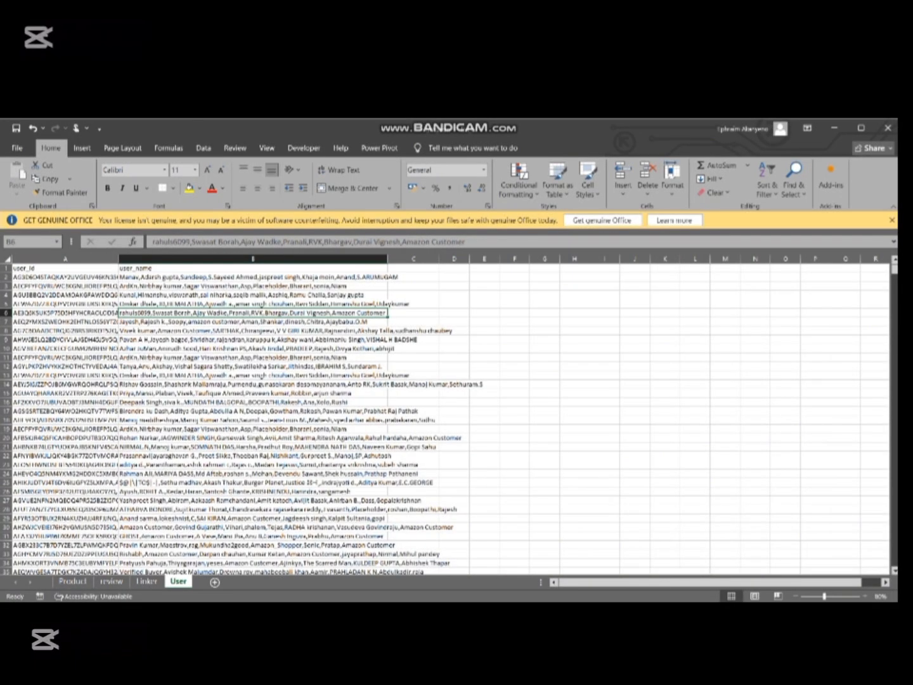
left_click(147, 581)
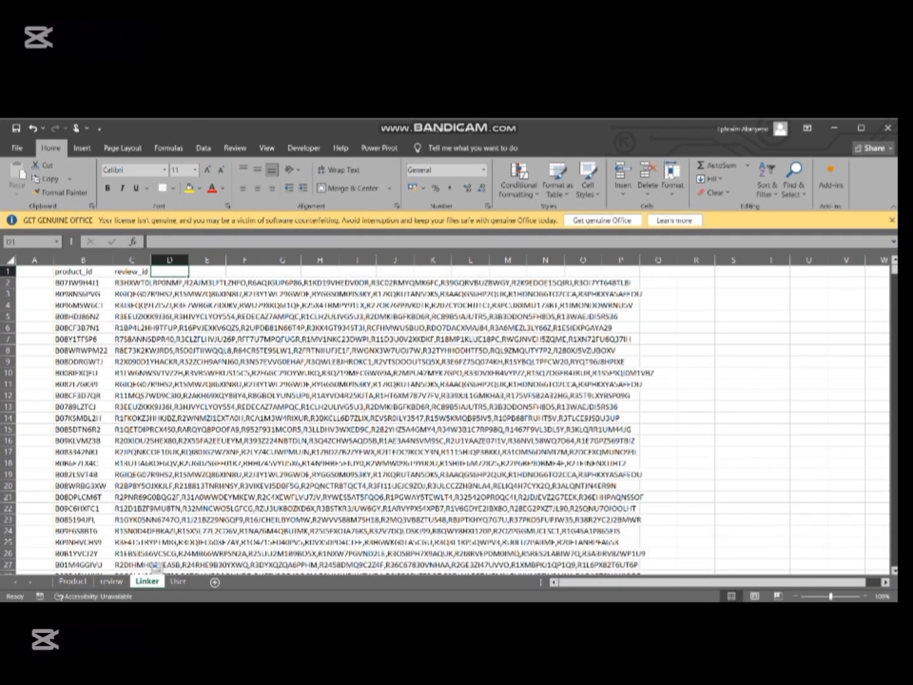
left_click_drag(152, 259, 175, 260)
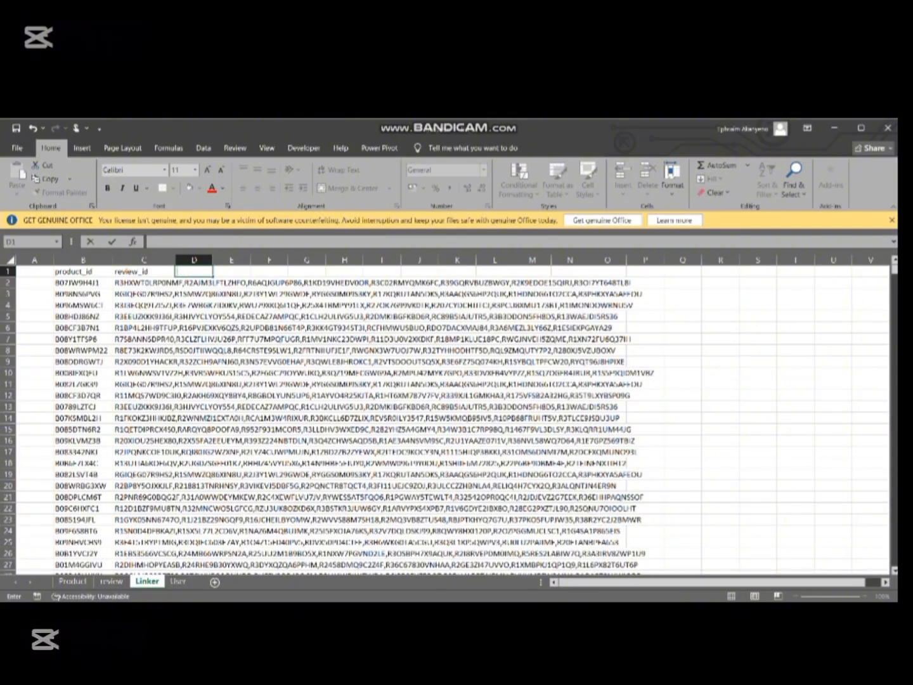
- Enter the formula =TRIM(User!A1) in cell D1 of the Linker sheet to pull in the user_id header
type("=tr")
key("Tab")
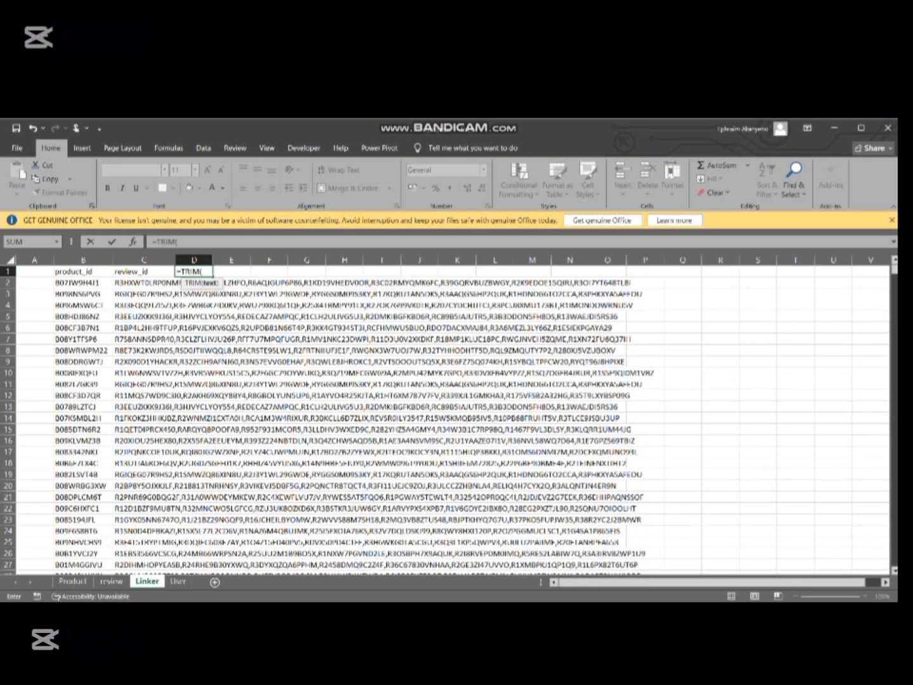
left_click(178, 580)
left_click(65, 268)
left_click(205, 242)
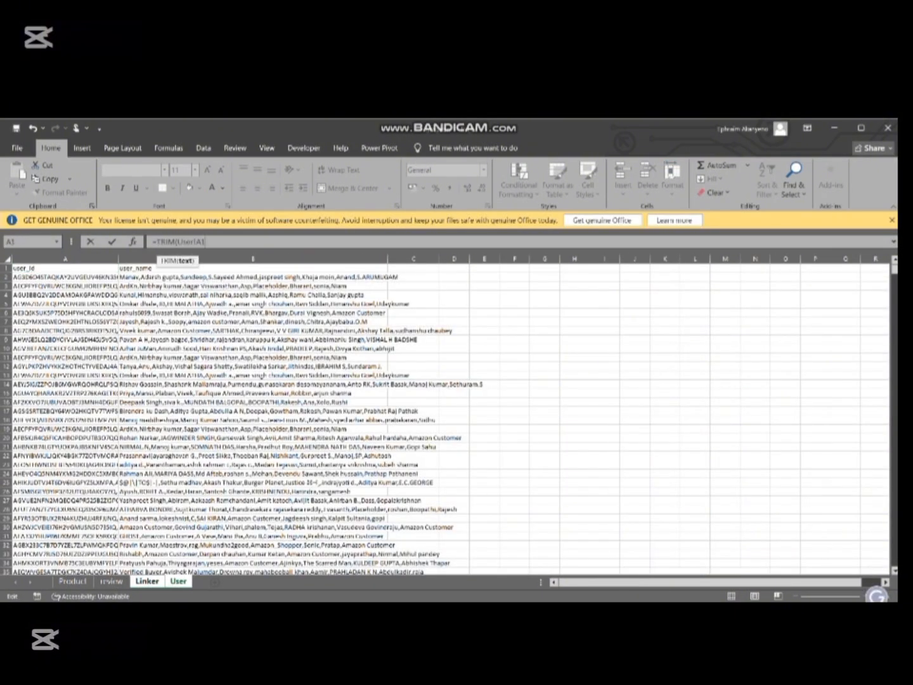
key("Return")
- Fill the user_id TRIM formula from D1 down column D of the Linker sheet and widen the column
left_click(194, 272)
left_click_drag(213, 276, 212, 508)
mouse_move(213, 569)
left_mouse_down()
mouse_move(213, 493)
mouse_move(213, 557)
left_mouse_up()
left_click(204, 564)
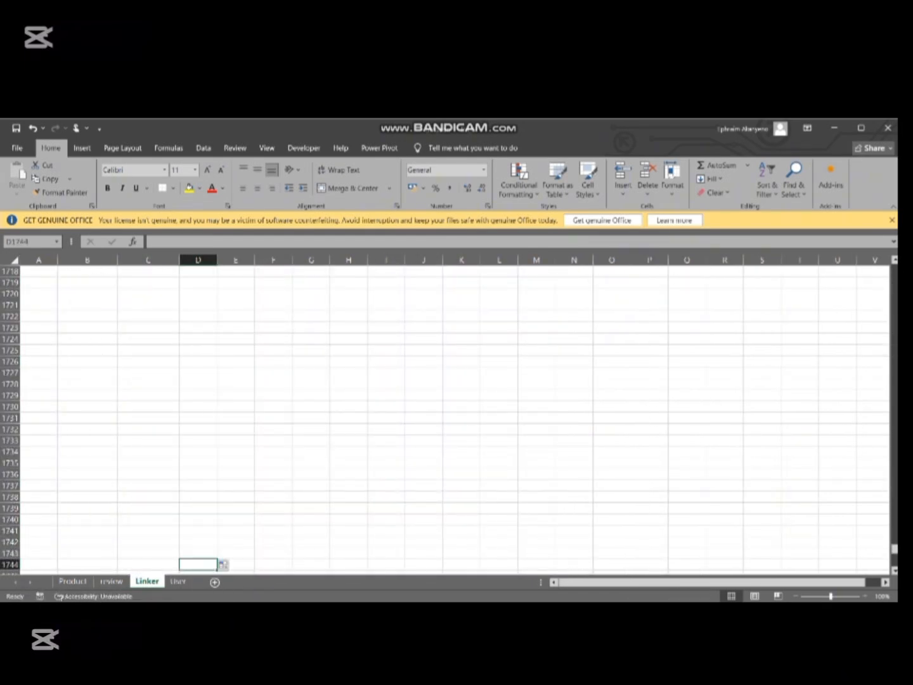
key("ctrl+Up")
key("ctrl+Up")
left_click_drag(213, 259, 226, 260)
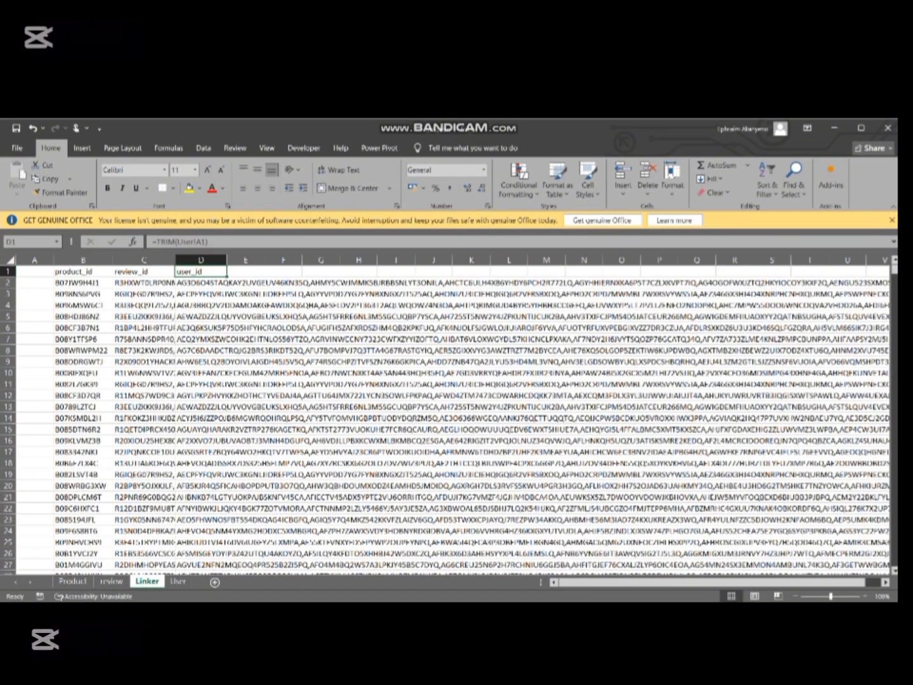
- Enter Linker as the header in cell A1 and rename the Linker sheet as Bridge
left_click(36, 271)
type("Linker")
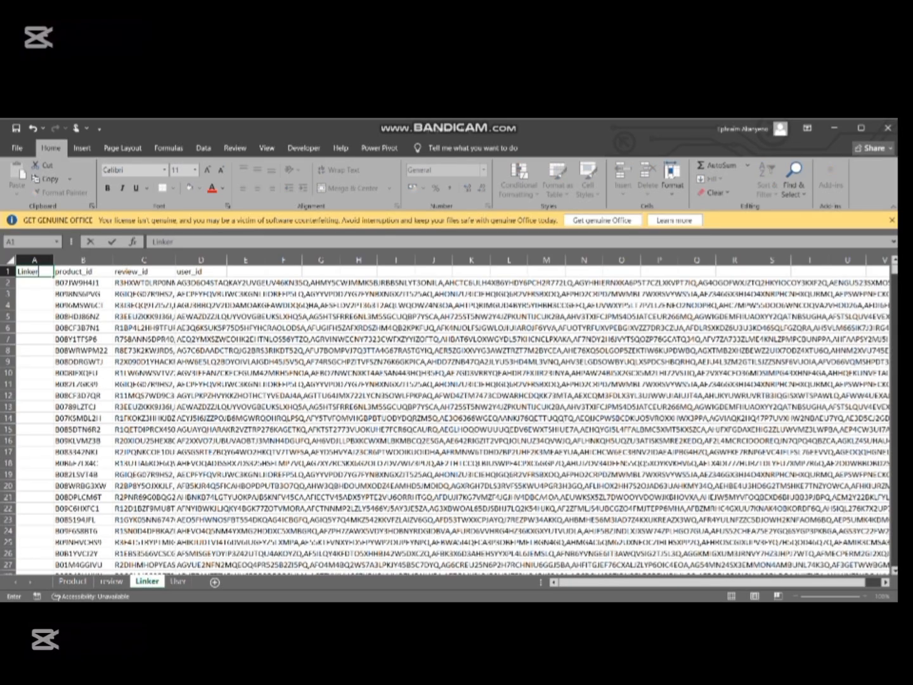
double_click(147, 581)
type("Brid")
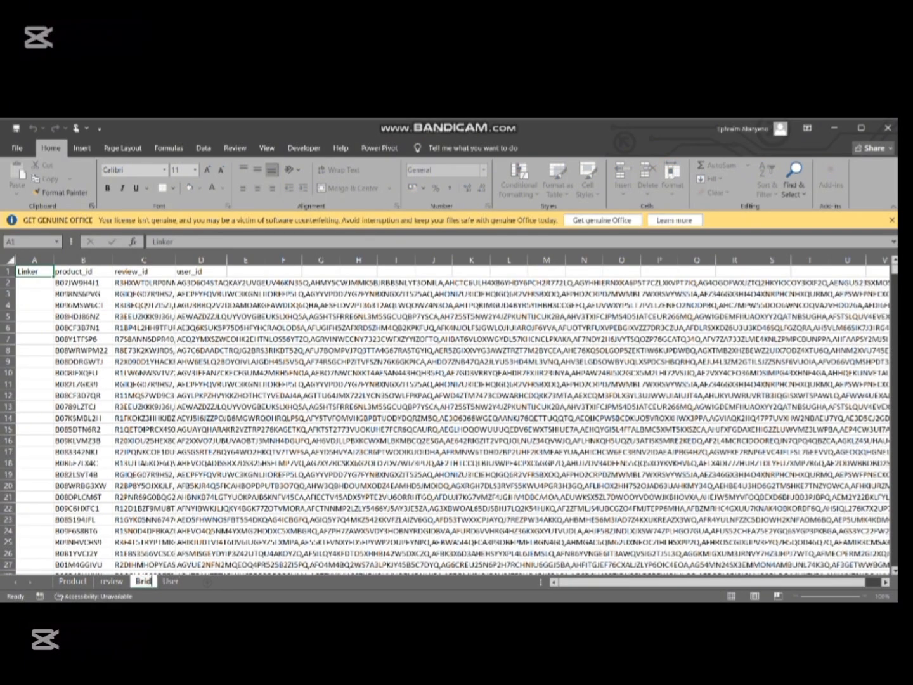
type("ge")
key("Return")
- Change the header in cell A1 to Bridge id and rename the Bridge sheet as Bridge table
key("F2")
key("BackSpace")
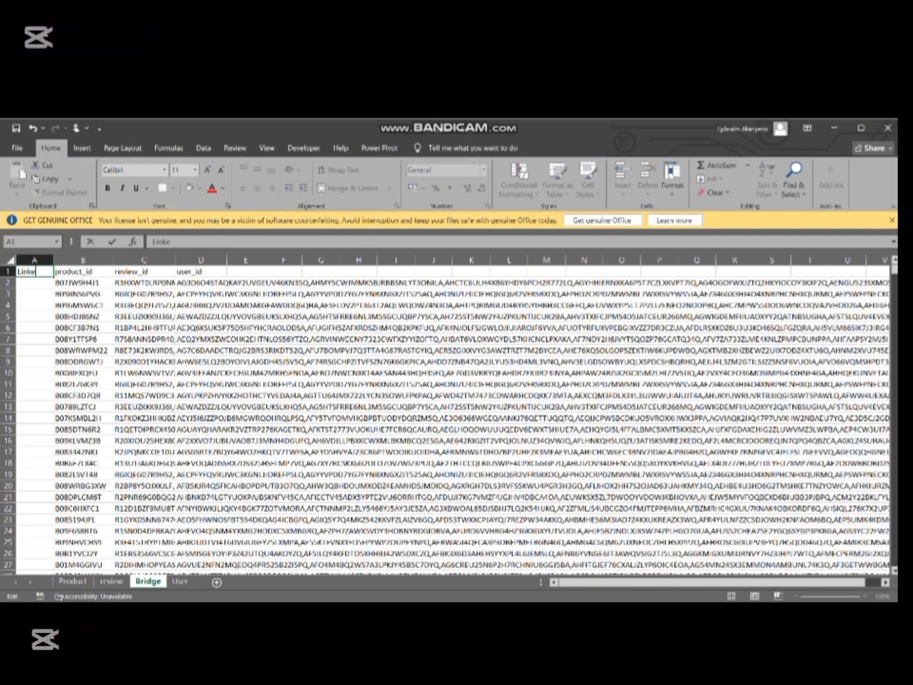
type("Bridge id")
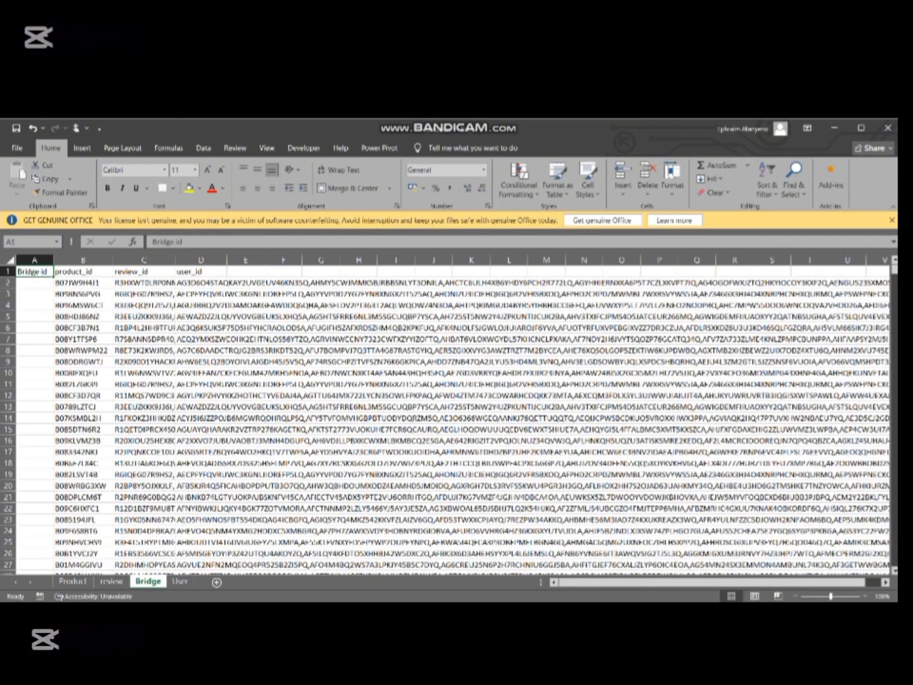
double_click(148, 581)
key("Return")
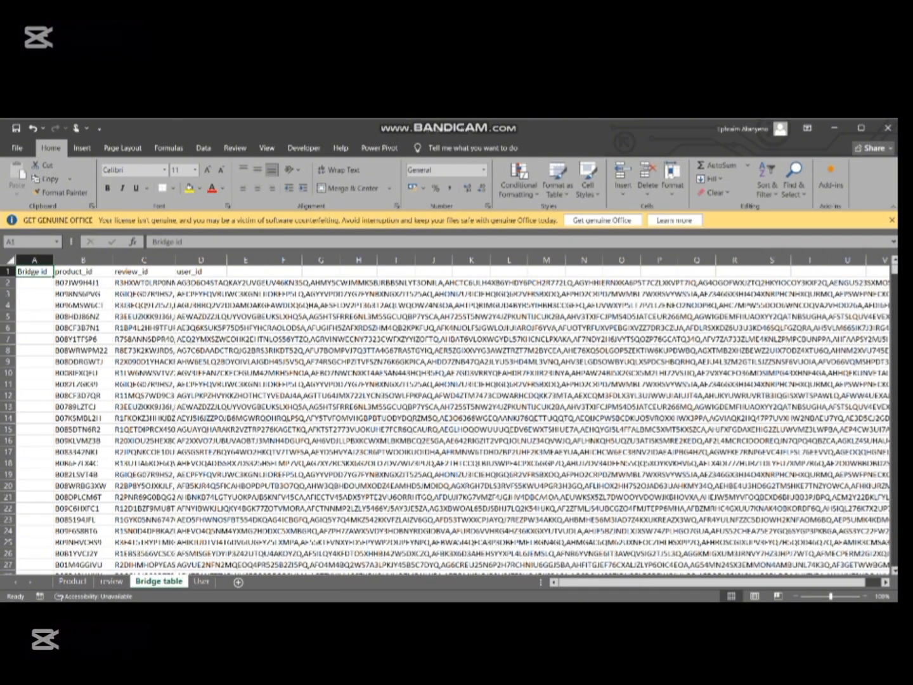
- Change the header in cell A1 to Bridge_id and start an INDEX formula in cell A2
left_click(35, 283)
double_click(38, 271)
key("Return")
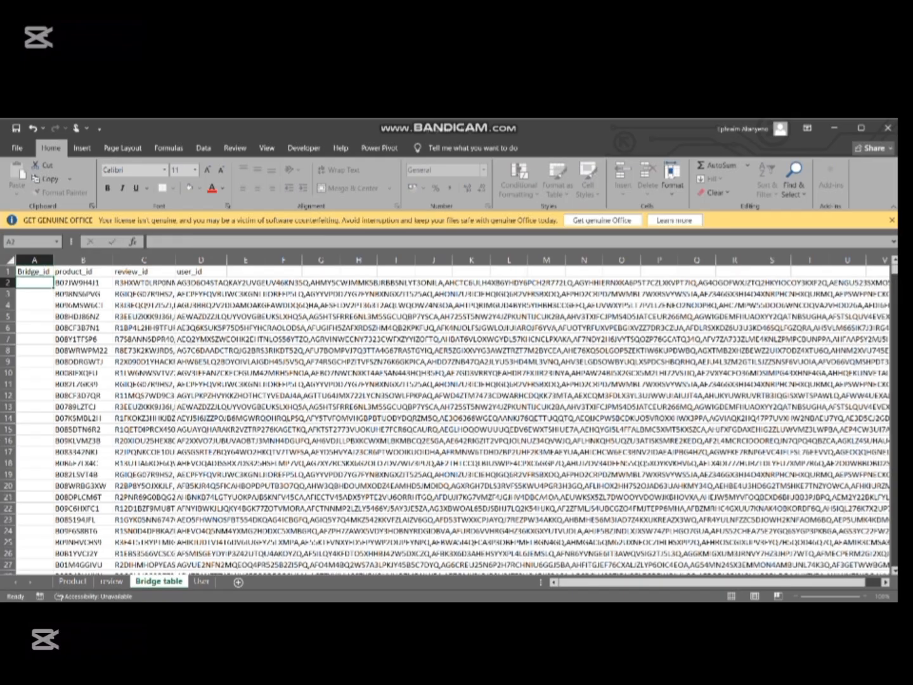
type("=INDEX(")
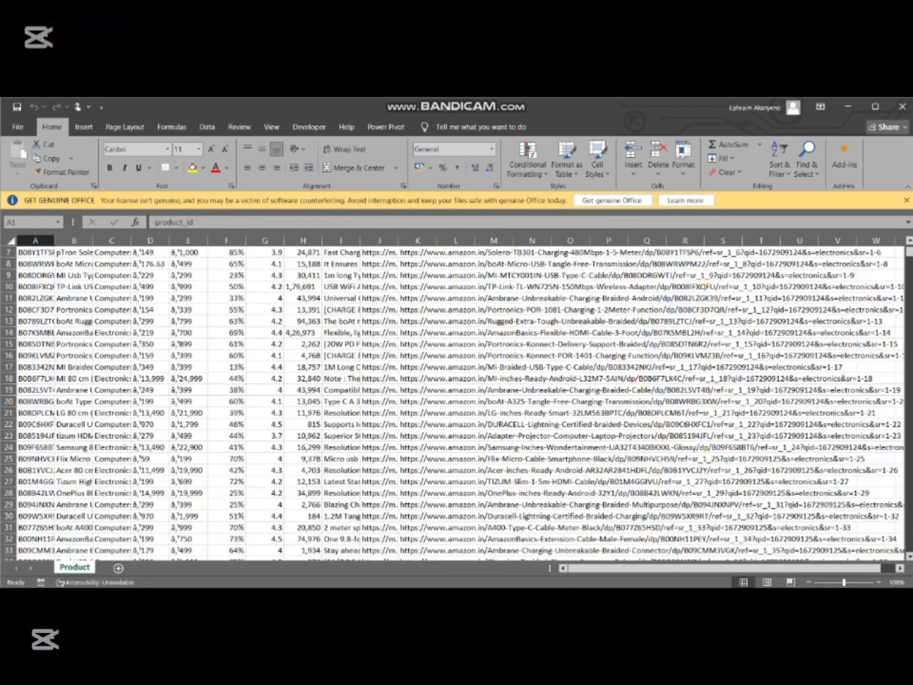
- Look through the rows and columns of the separate Product file, and close it
scroll(457, 400, "down", 10)
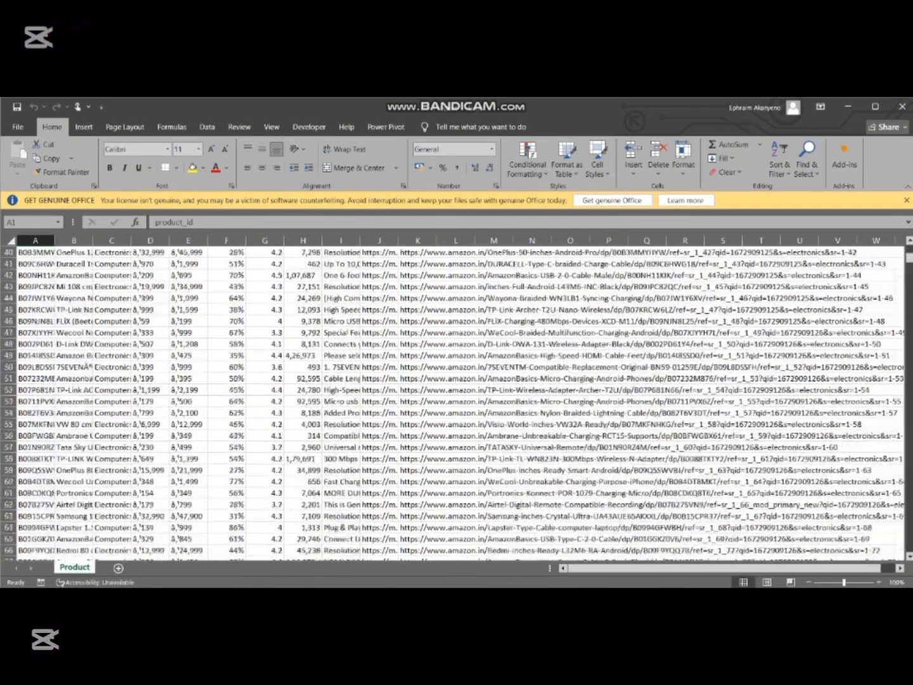
scroll(457, 399, "up", 20)
scroll(457, 399, "right", 2)
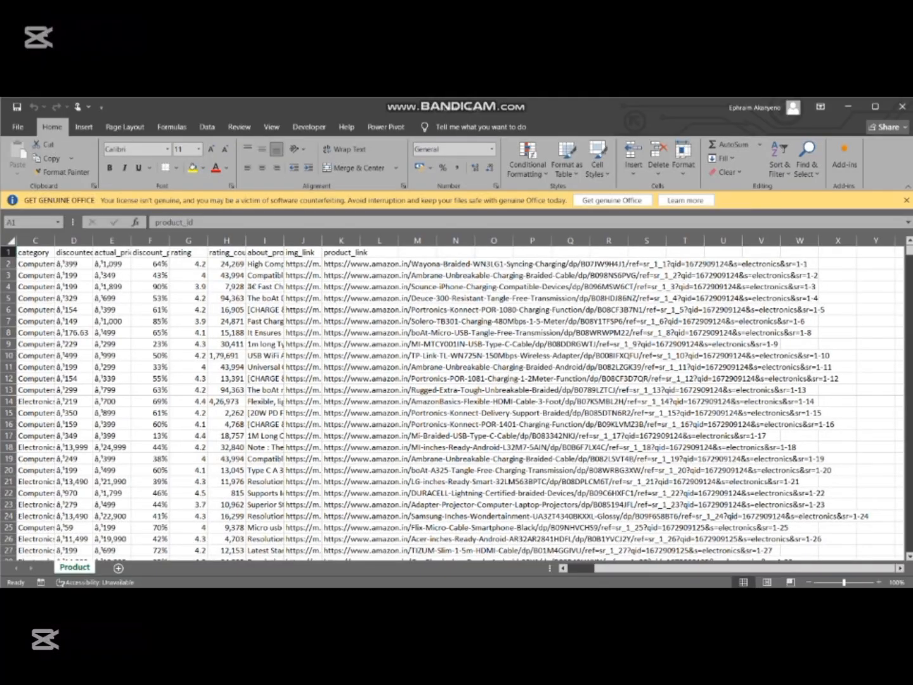
scroll(457, 399, "down", 8)
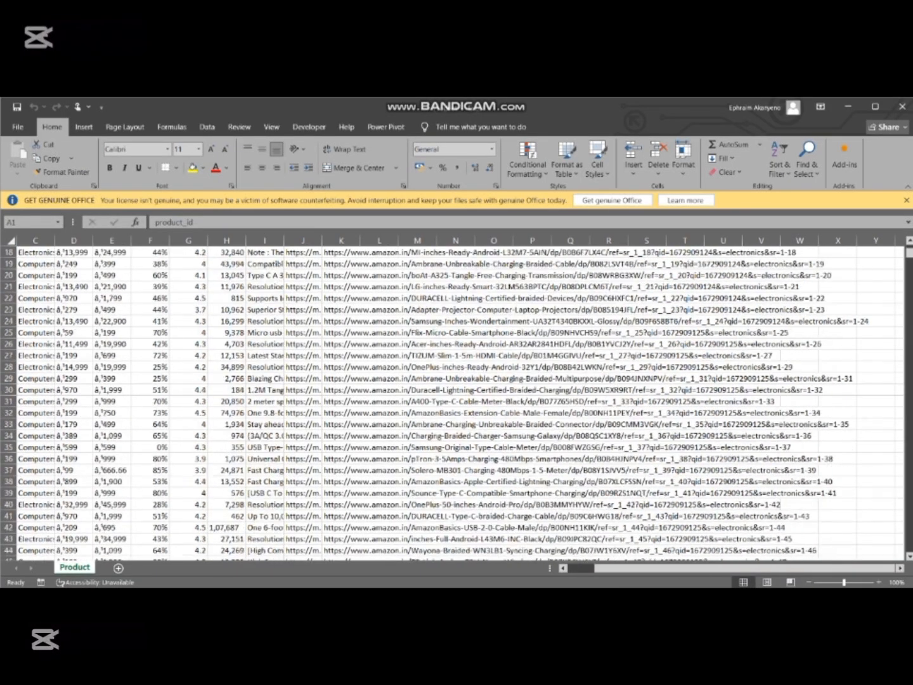
scroll(456, 399, "down", 3)
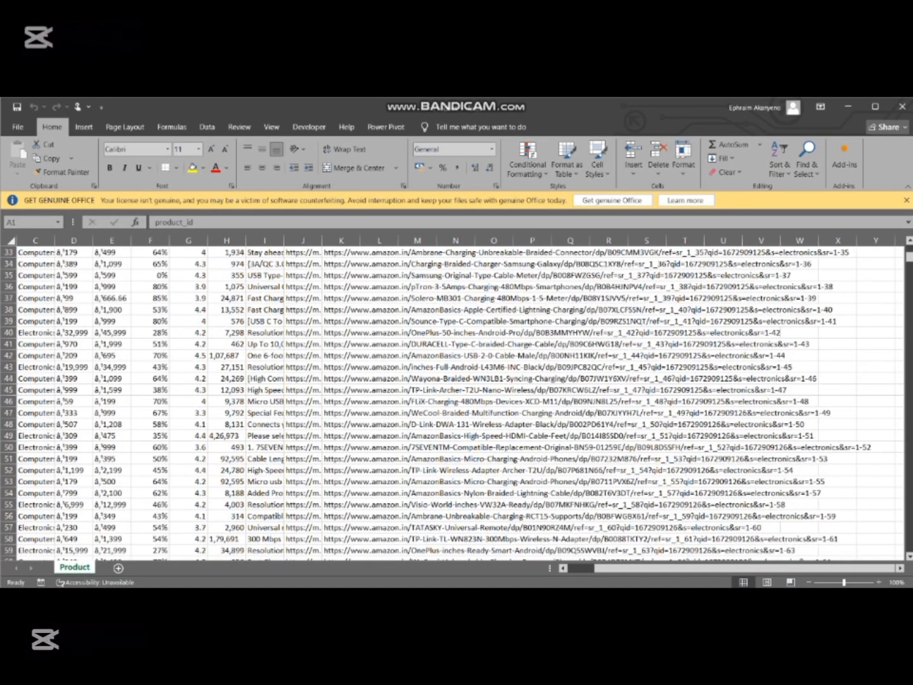
scroll(456, 400, "down", 14)
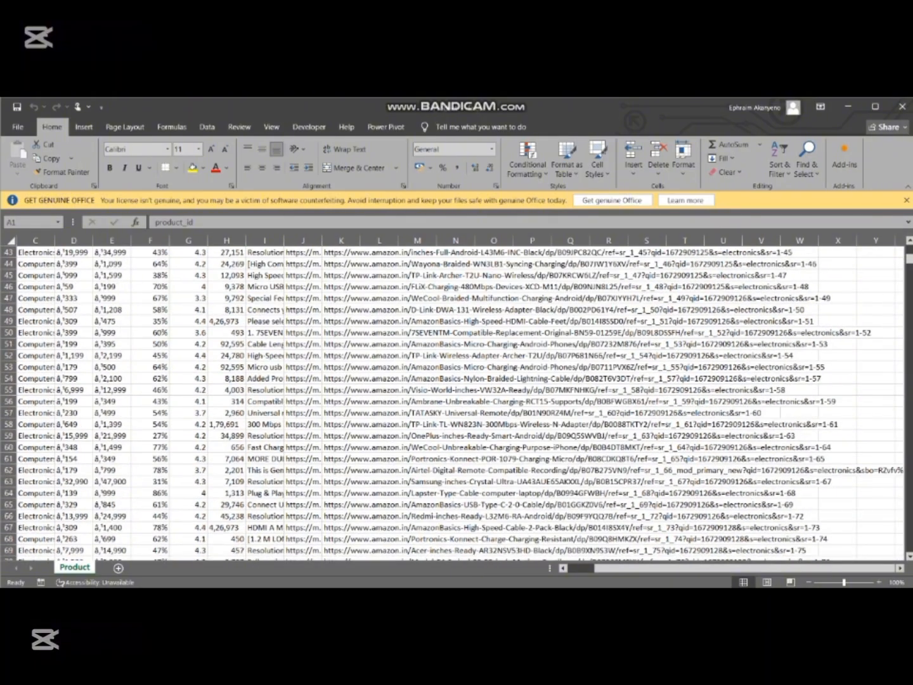
scroll(456, 399, "up", 20)
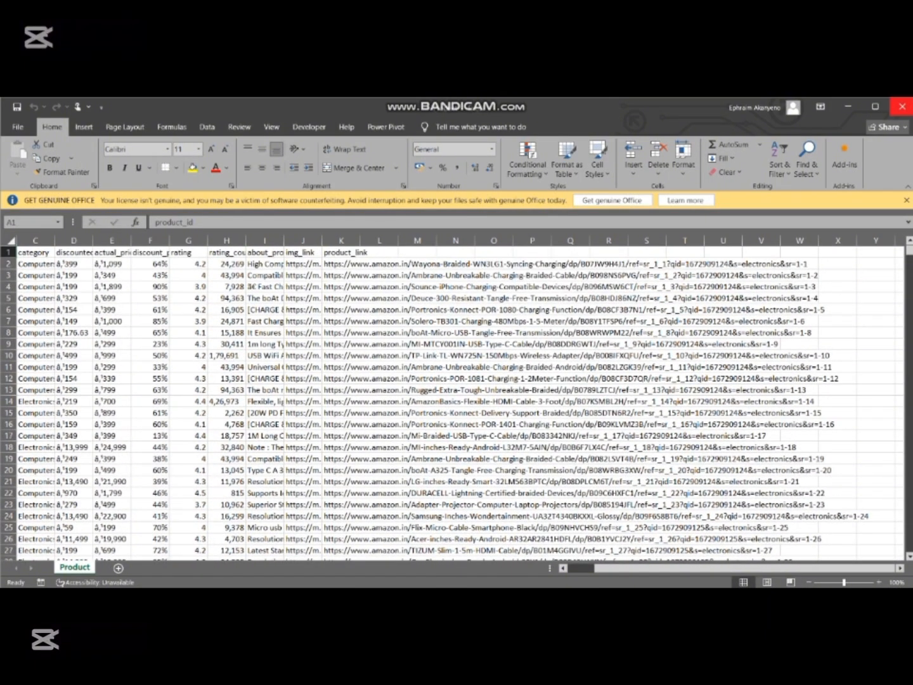
left_click(902, 105)
- Open the separate review file and look through its review rows
left_click(150, 252)
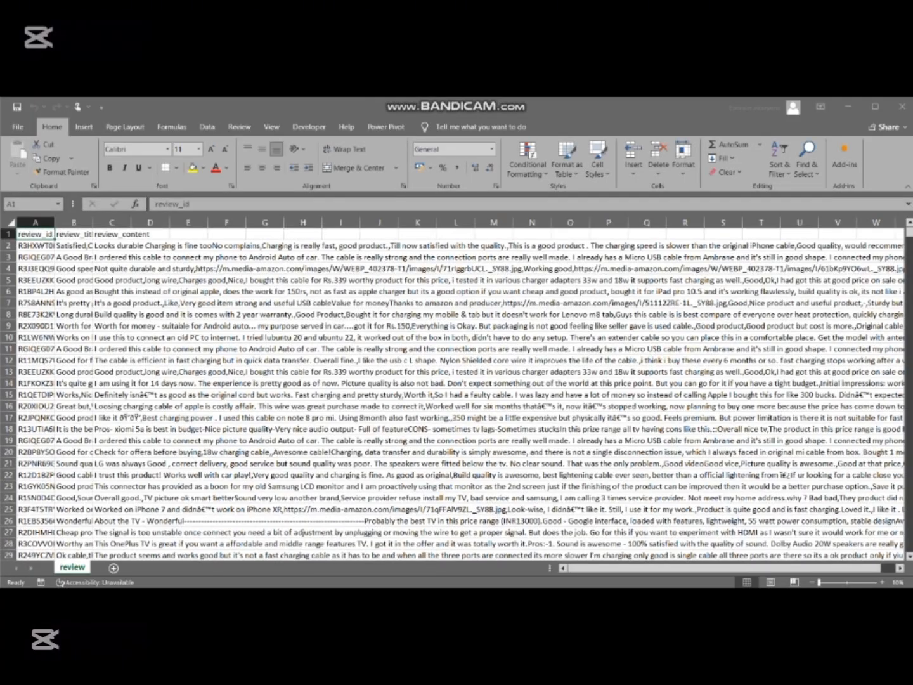
scroll(461, 403, "down", 15)
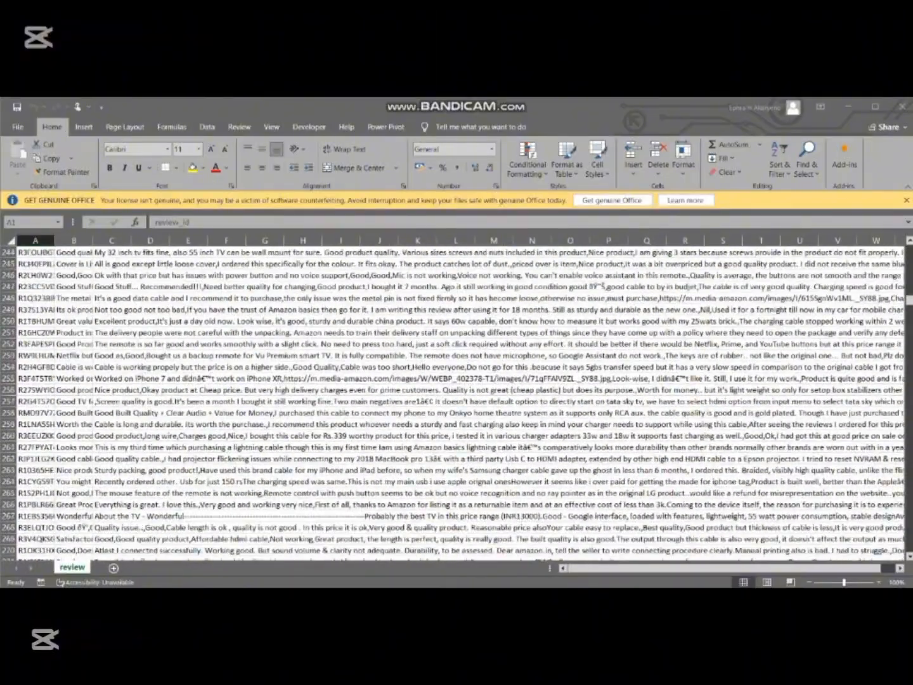
scroll(461, 403, "up", 20)
scroll(461, 402, "up", 20)
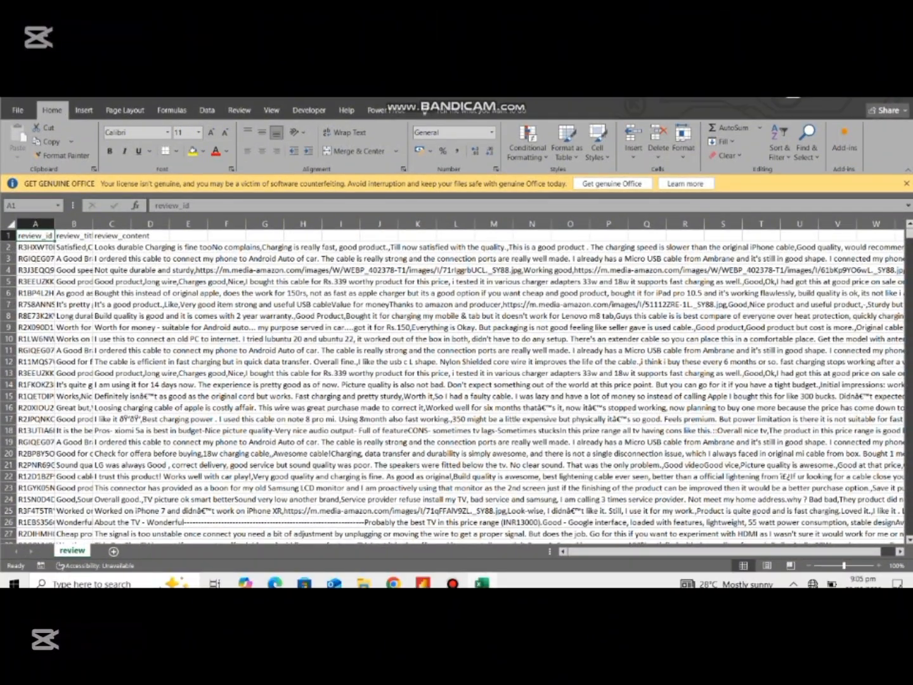
- Switch to Power BI's Power Query Editor and start connecting to a new Text/CSV data source
left_click(624, 305)
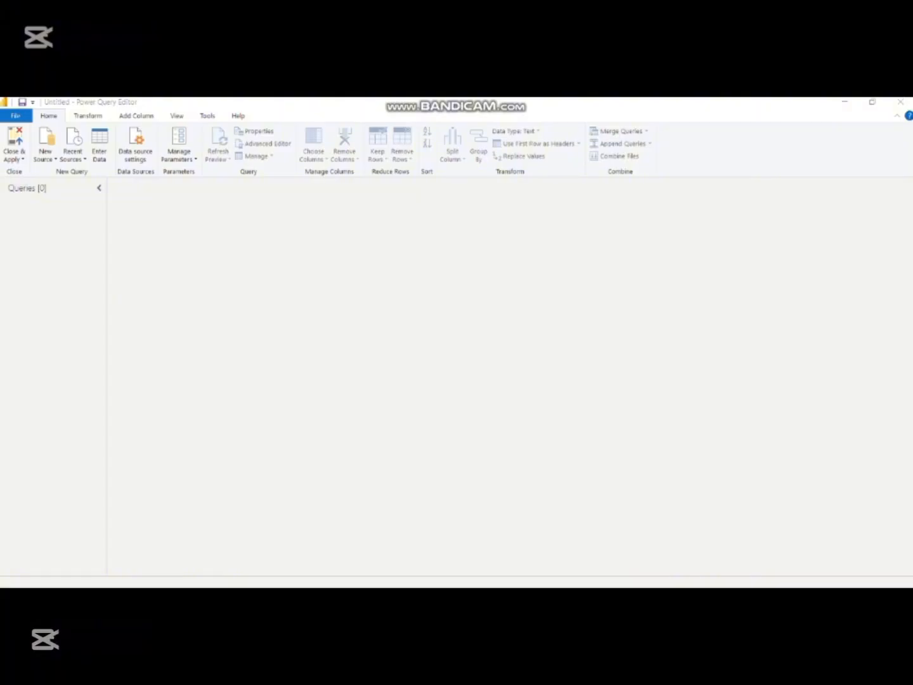
left_click(45, 153)
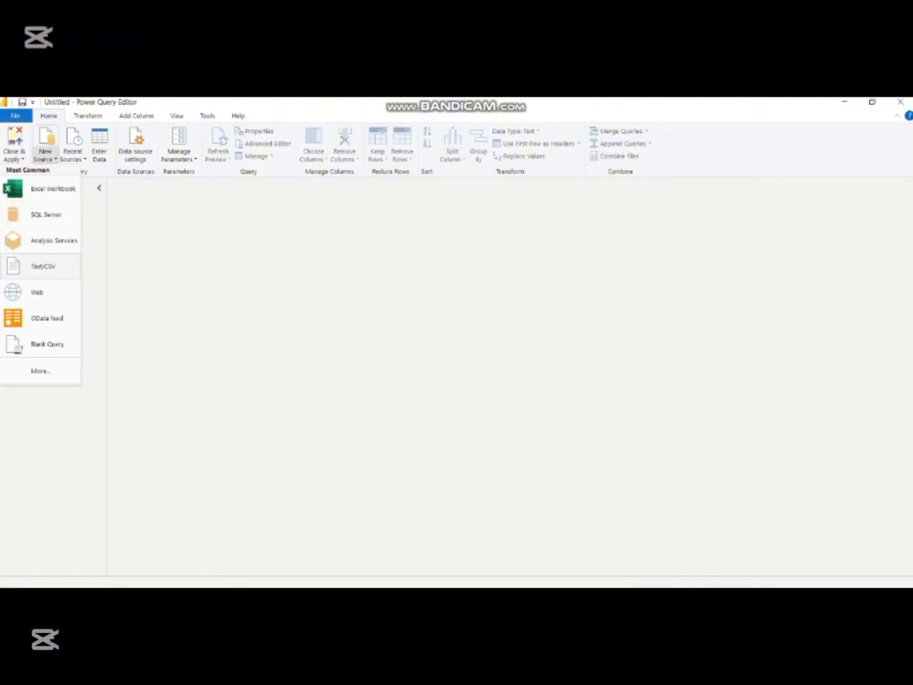
left_click(40, 370)
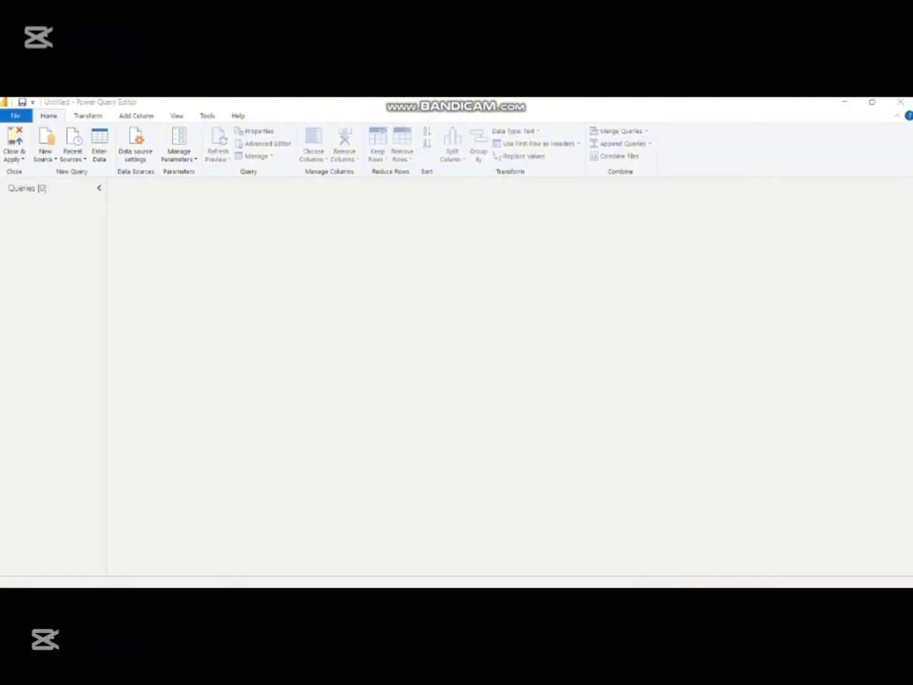
scroll(447, 430, "down", 20)
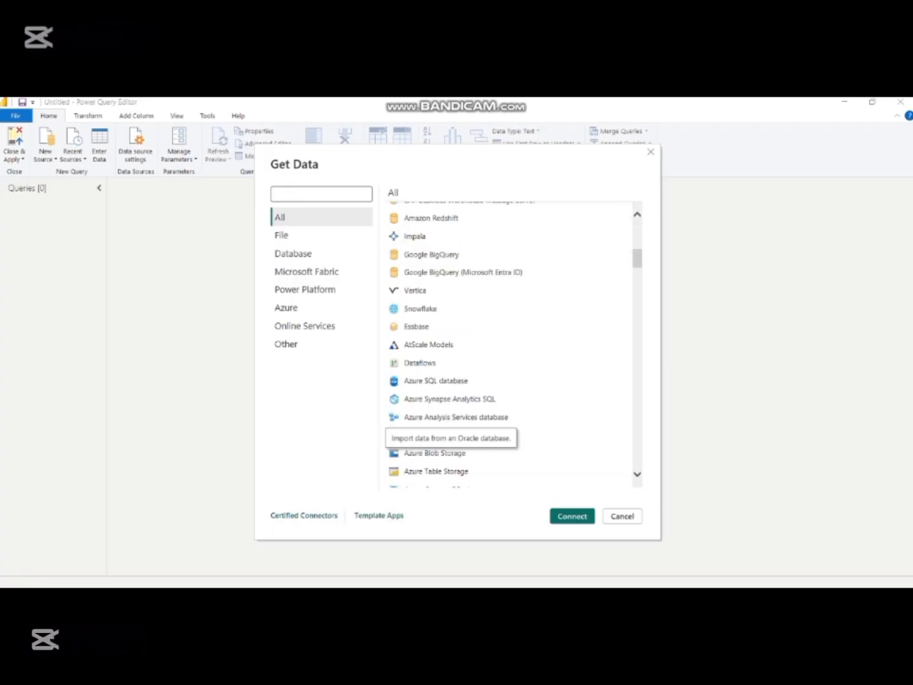
scroll(431, 413, "up", 20)
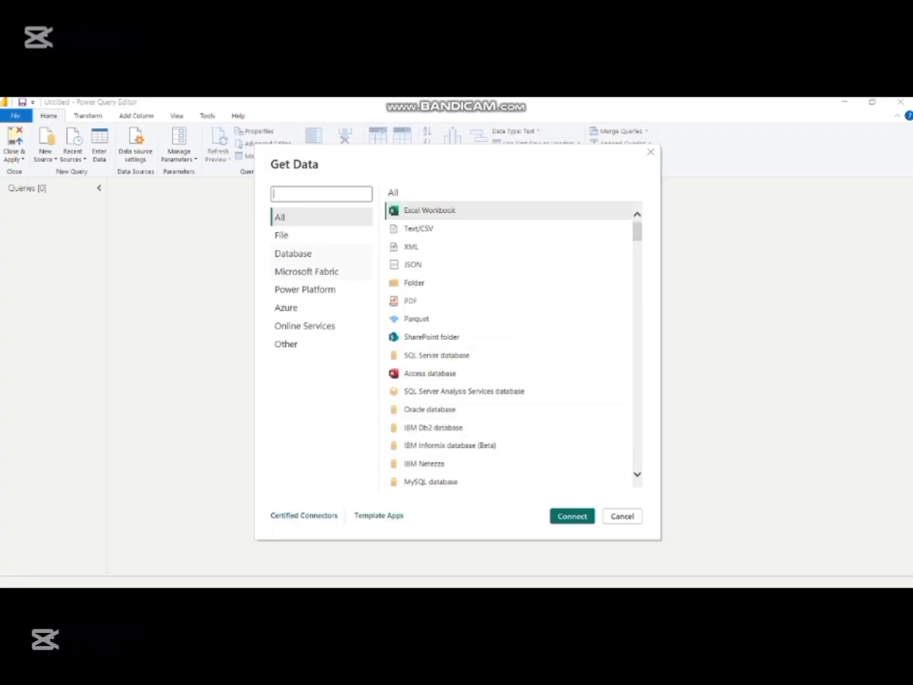
left_click(419, 229)
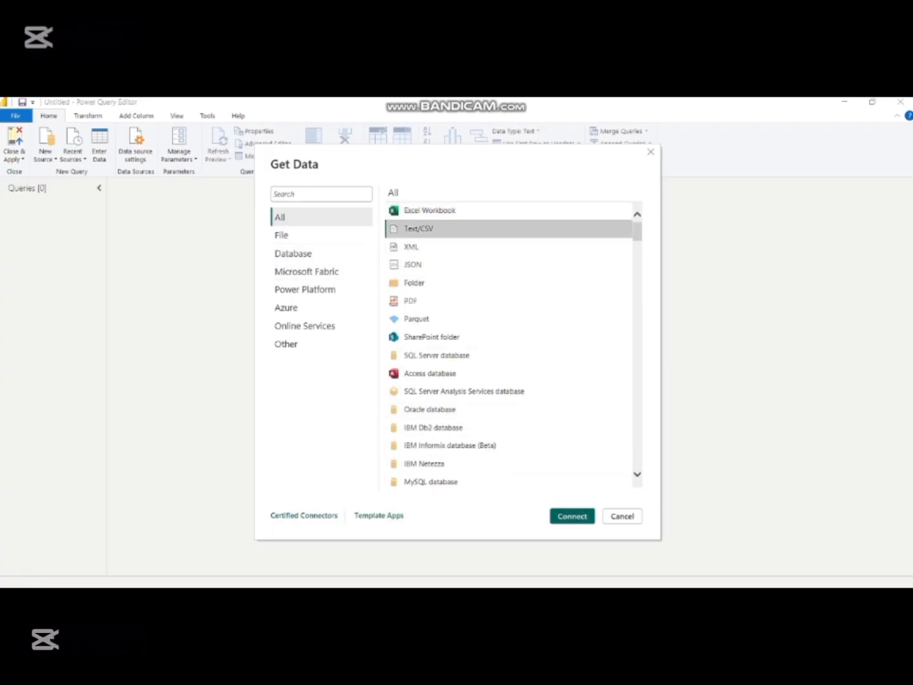
left_click(572, 516)
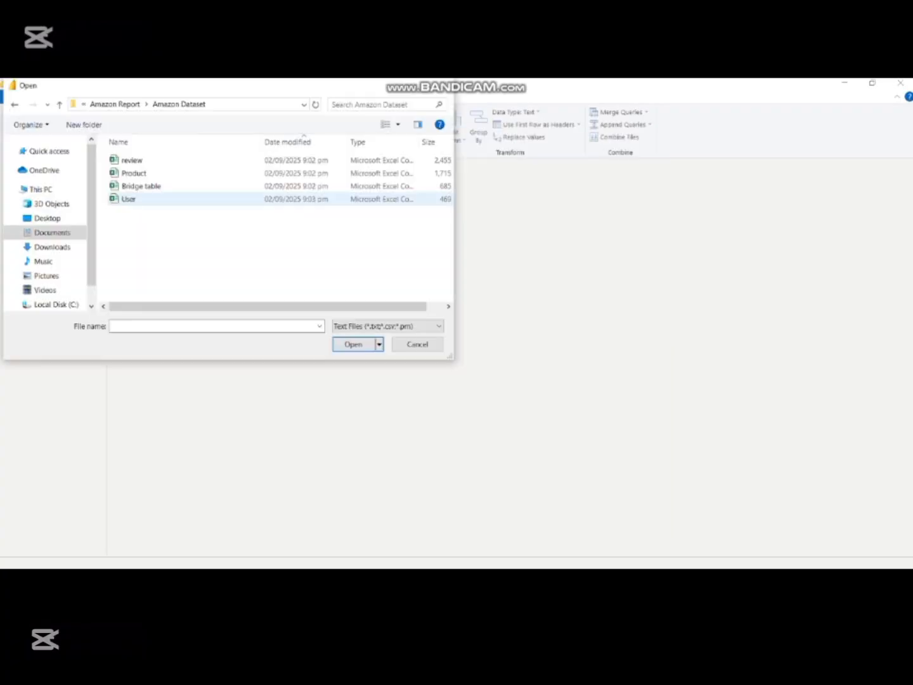
- Import the Product CSV file from the Amazon Dataset folder as a query
left_click(134, 173)
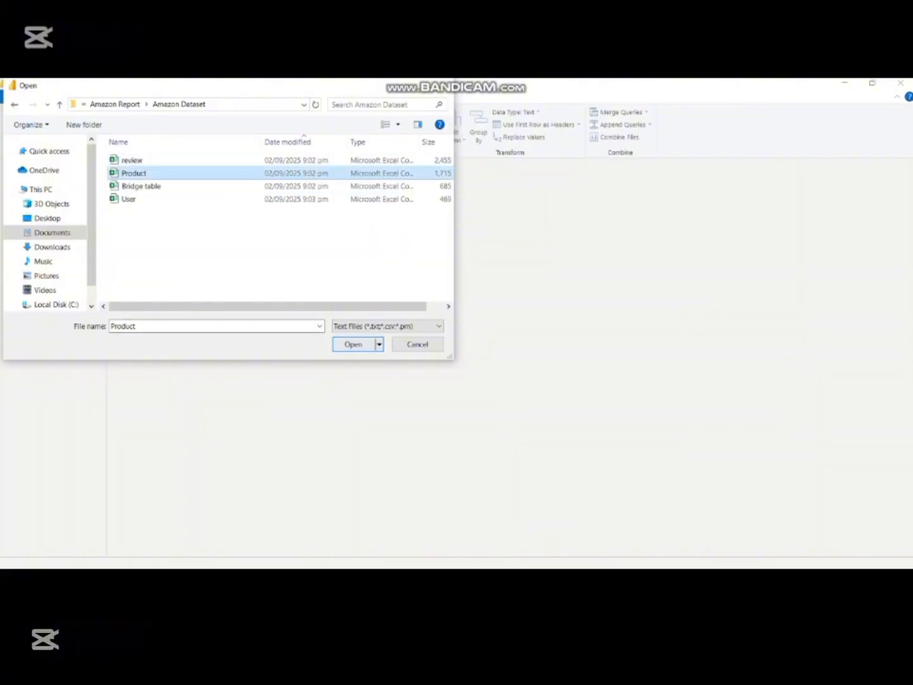
left_click(353, 345)
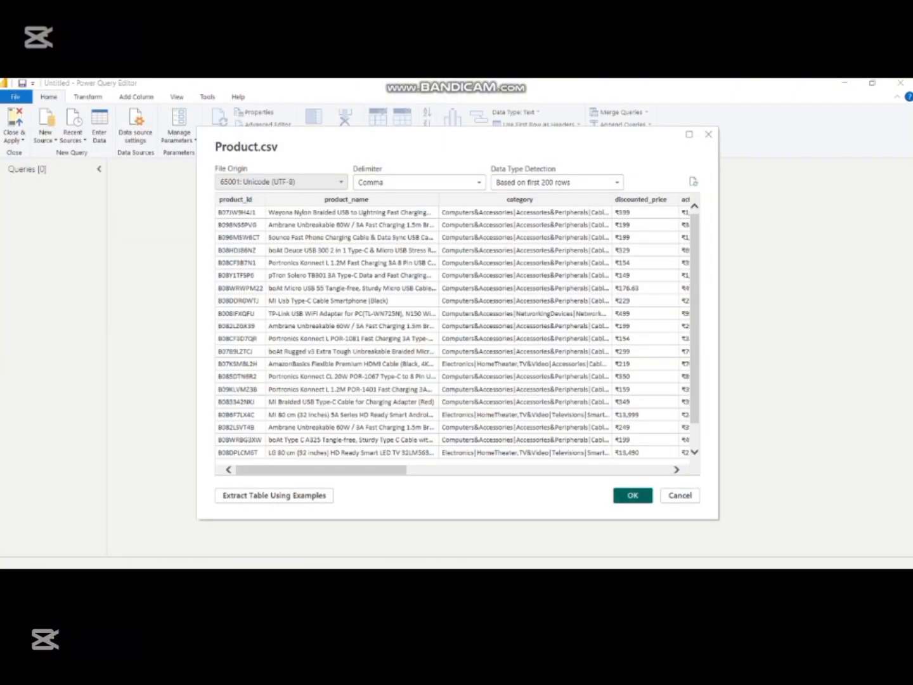
left_click(632, 495)
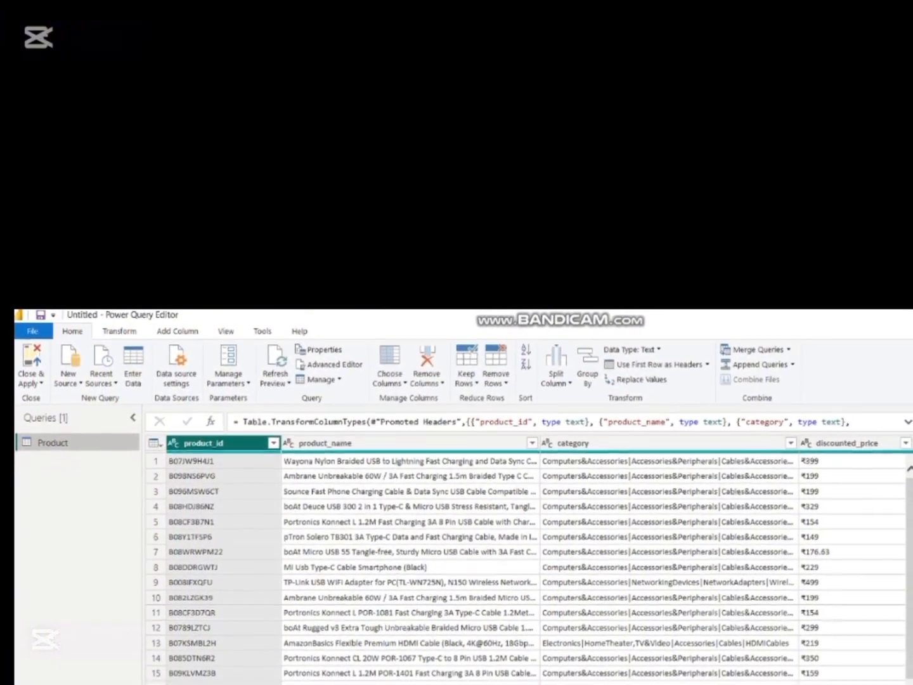
- Look through the columns of the imported Product query, from the product names across to the prices, discount percentage and ratings
key("Delete")
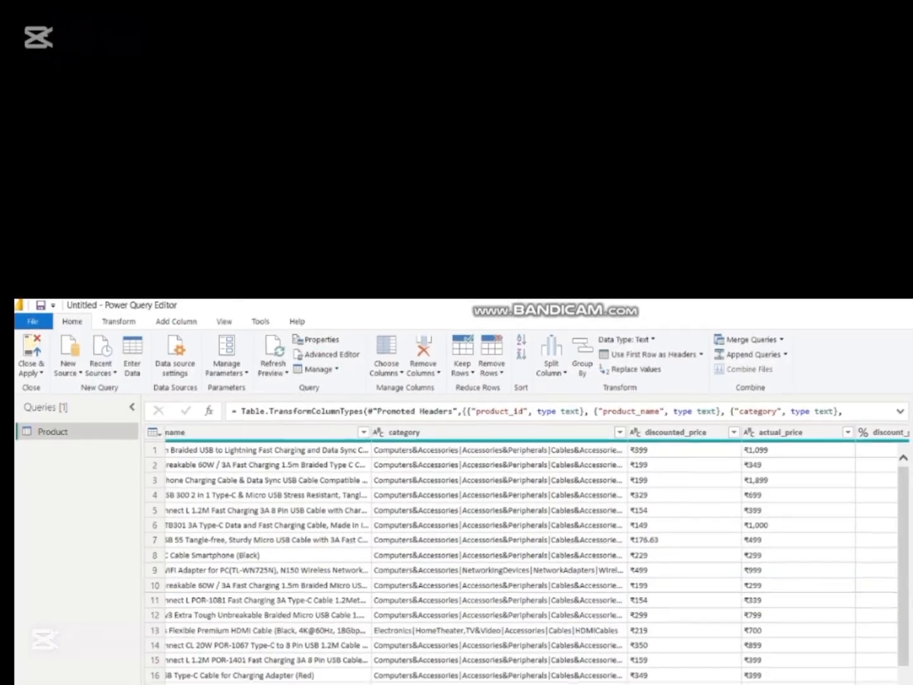
scroll(520, 551, "right", 2)
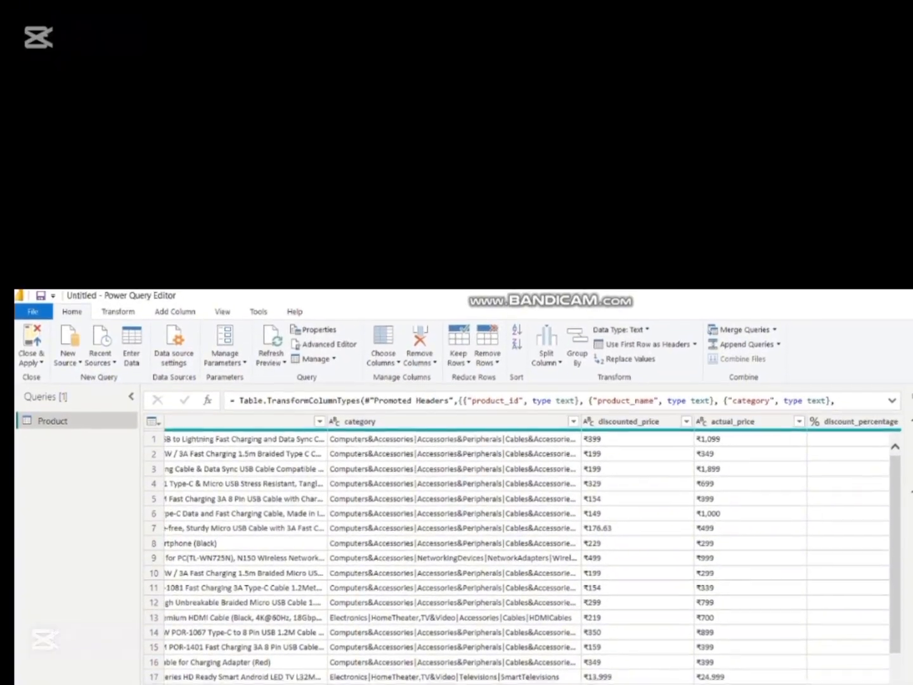
scroll(520, 551, "right", 1)
scroll(519, 552, "right", 1)
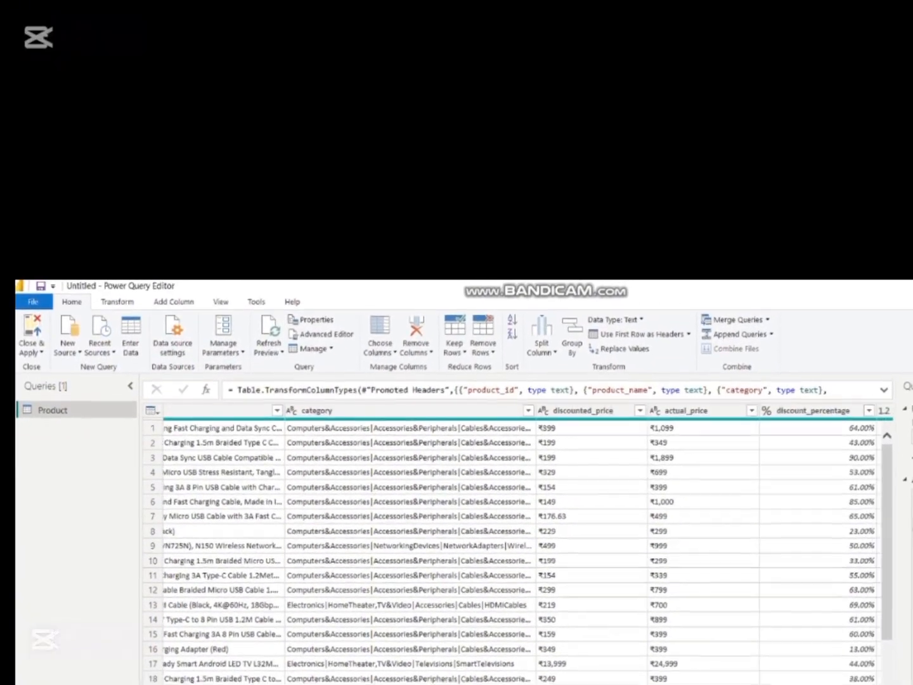
scroll(519, 551, "right", 1)
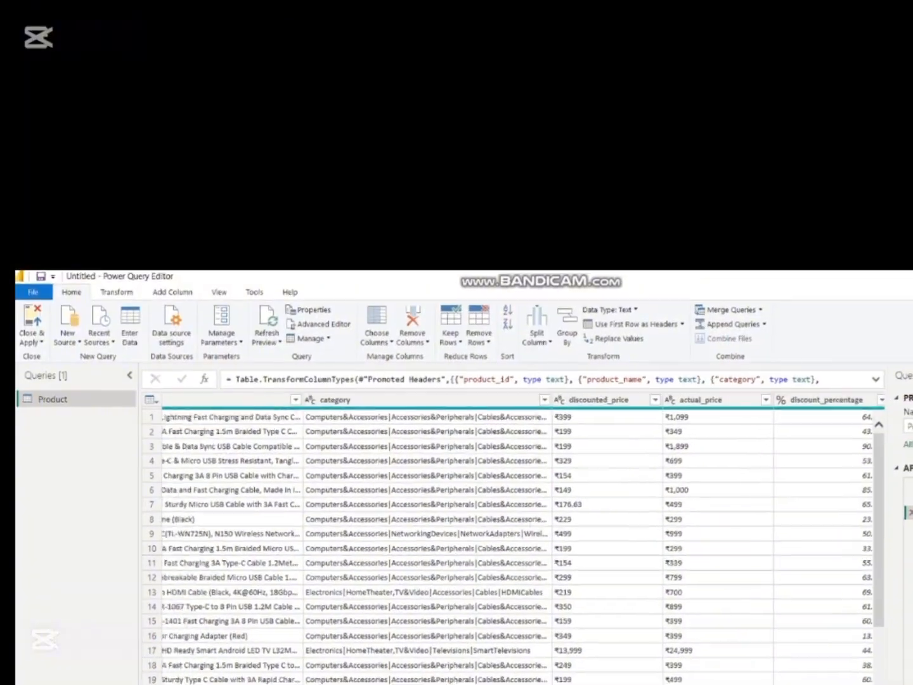
scroll(521, 552, "left", 1)
scroll(519, 552, "left", 2)
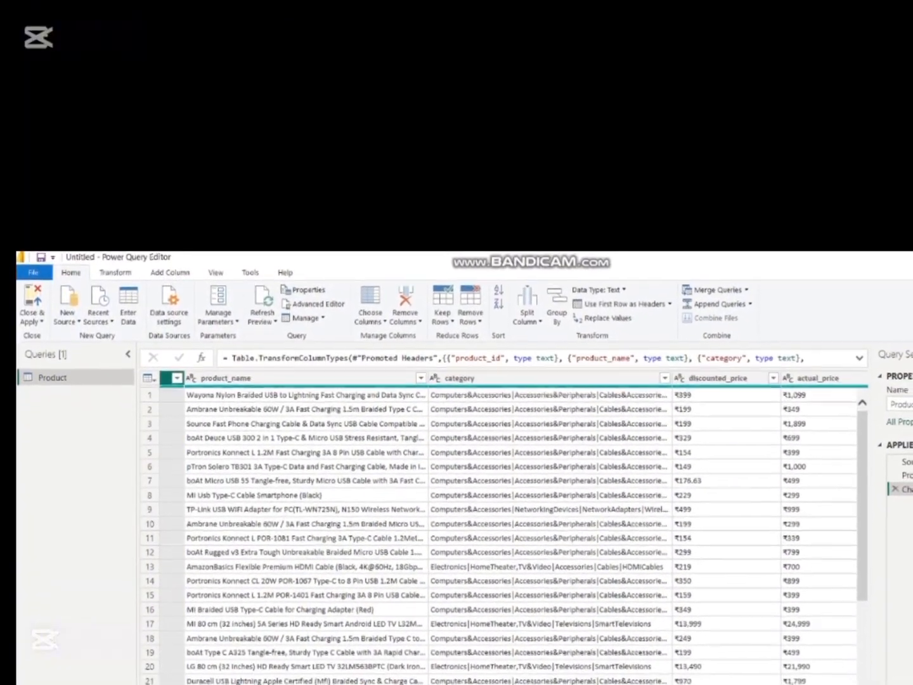
scroll(495, 520, "right", 4)
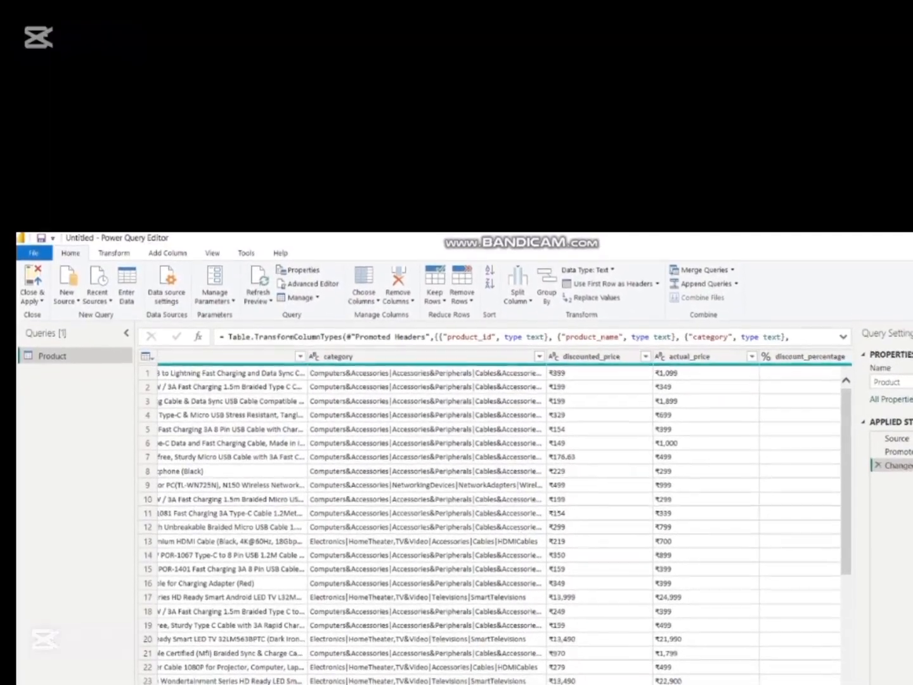
scroll(494, 520, "right", 2)
scroll(494, 520, "right", 7)
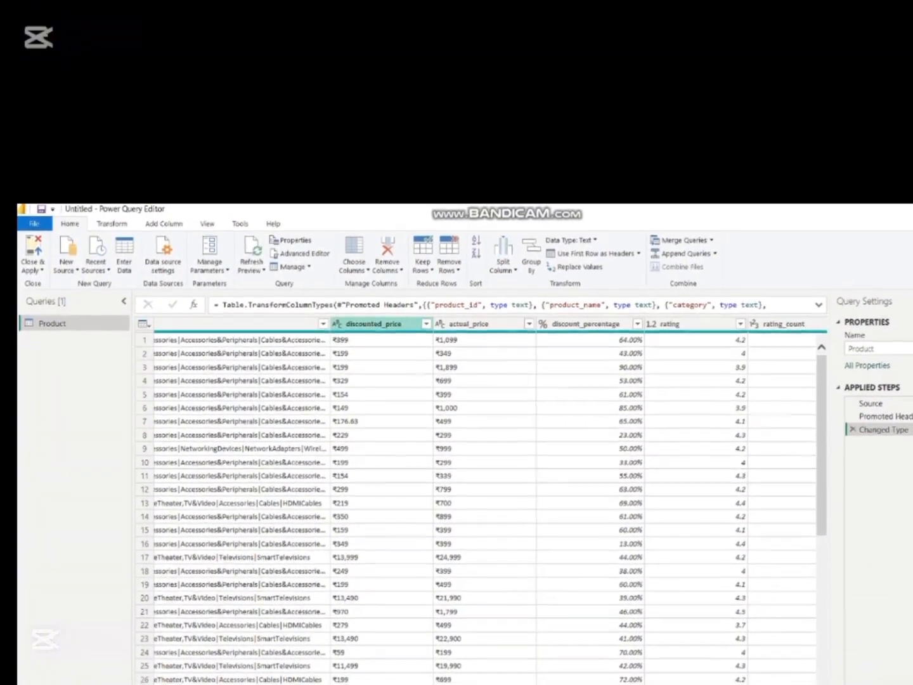
- Try converting the discounted_price column to Fixed decimal number by replacing the current conversion, and delete the query's Changed Type step
left_click(376, 332)
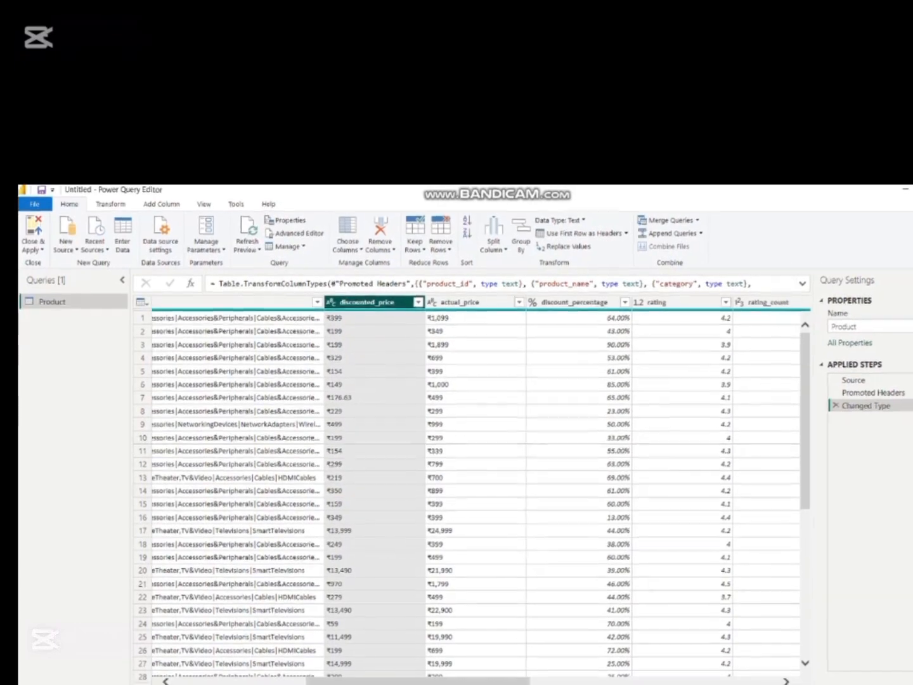
left_click(330, 300)
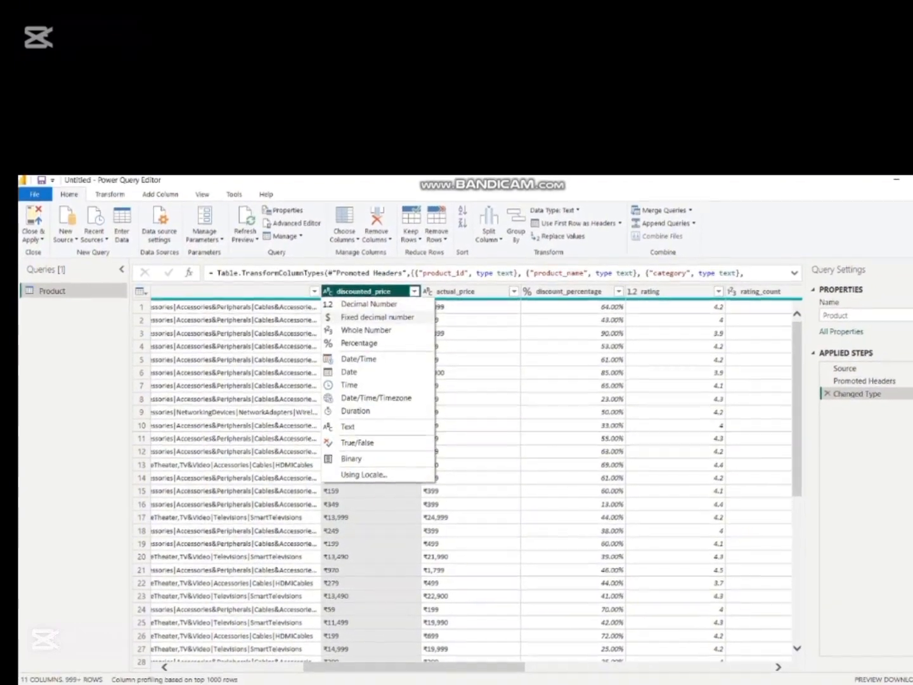
left_click(376, 315)
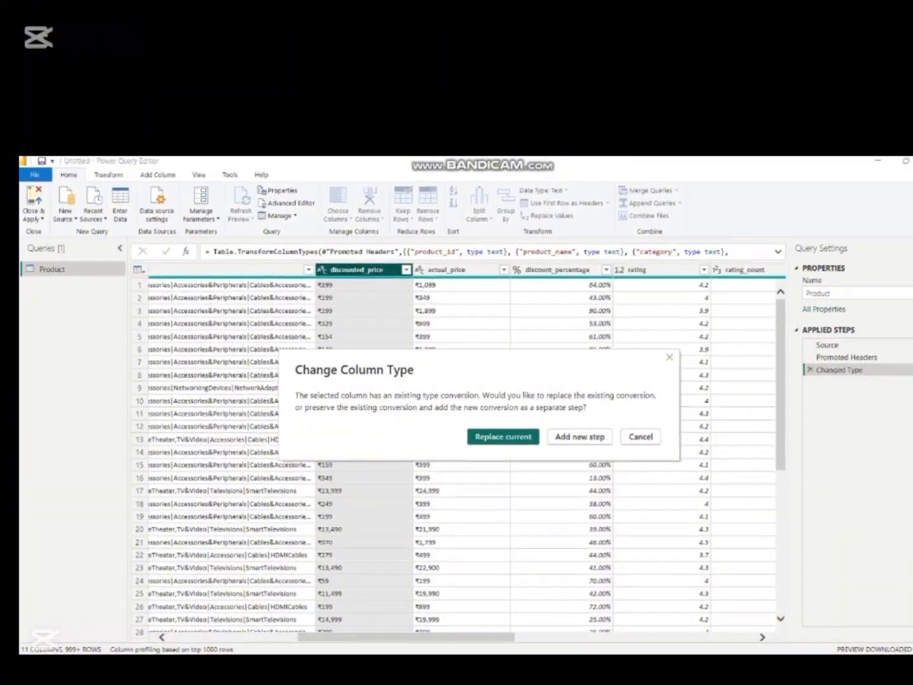
left_click(507, 446)
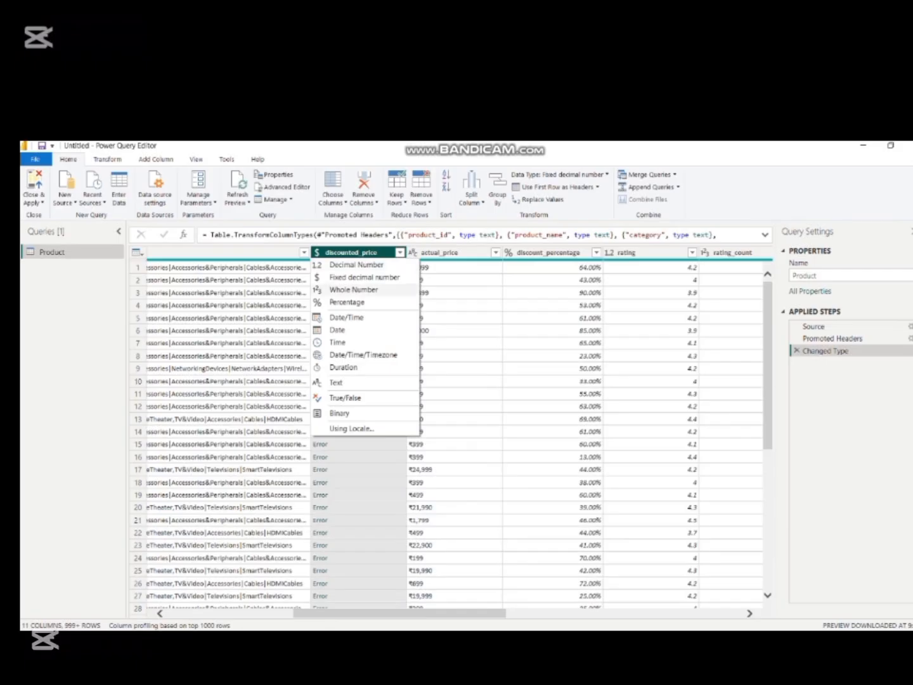
left_click(461, 306)
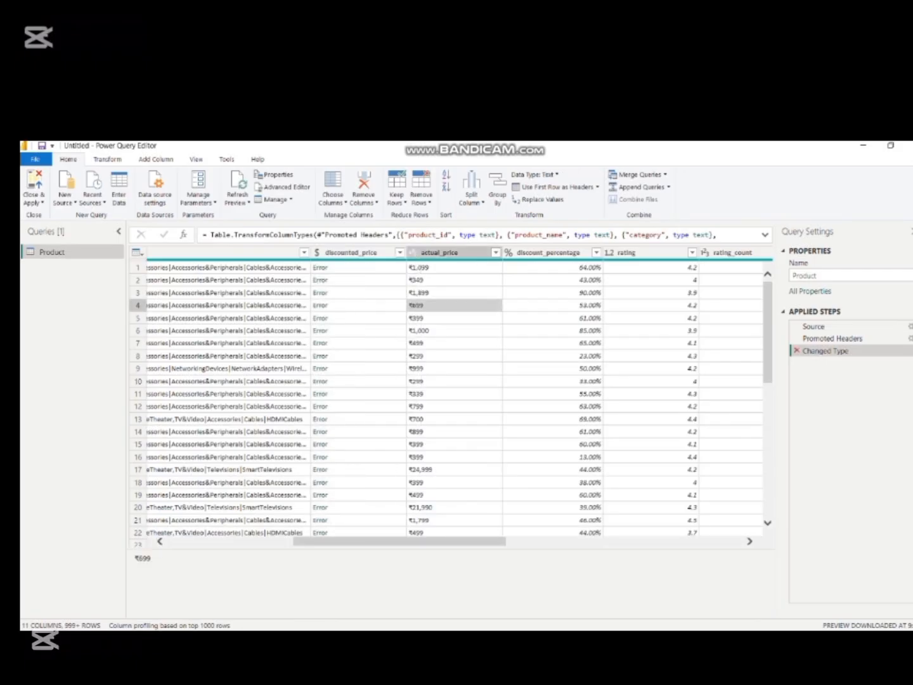
left_click(797, 351)
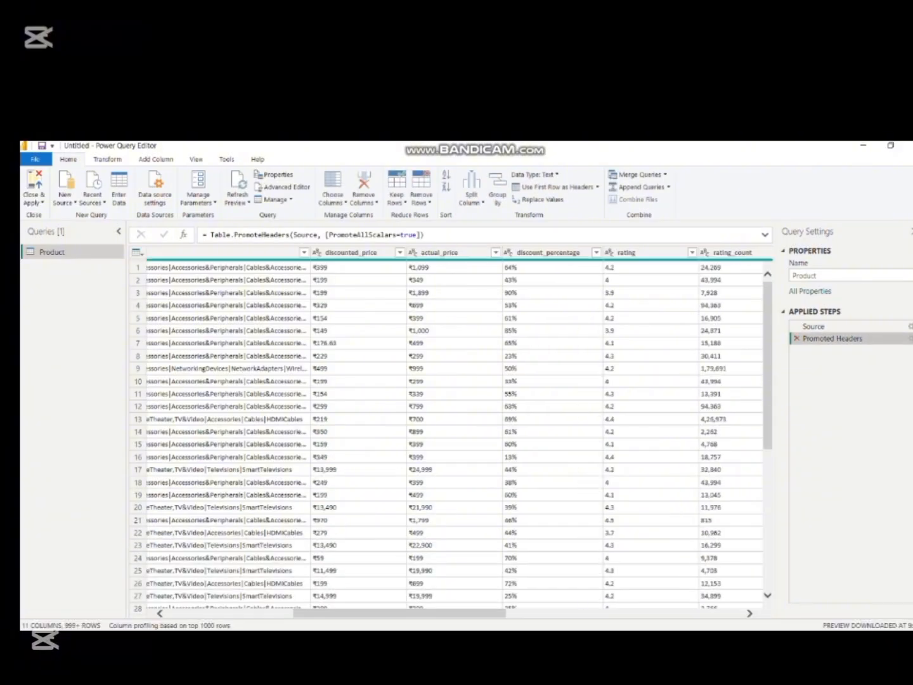
left_click(350, 253)
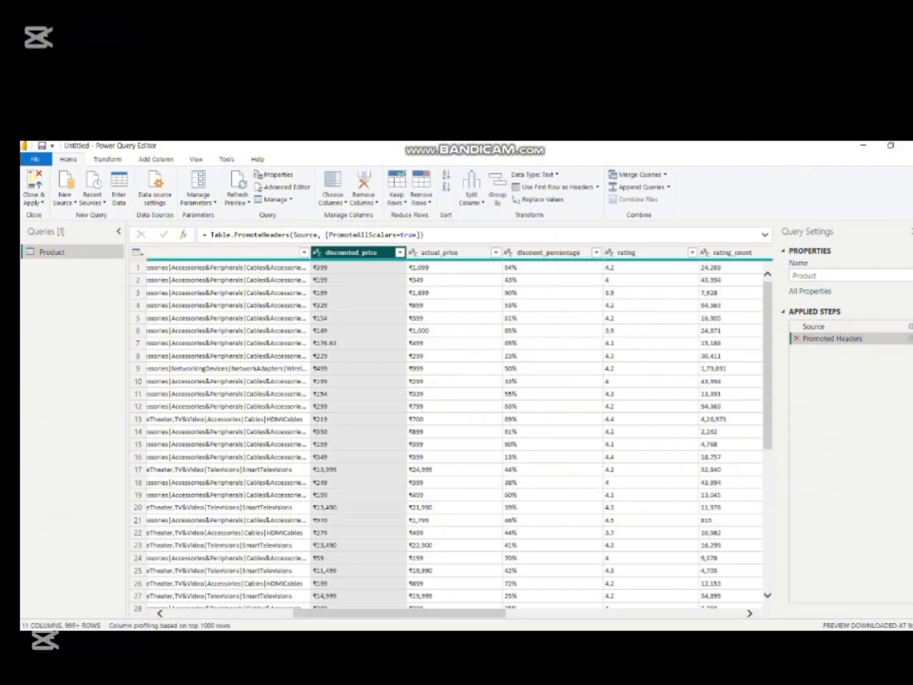
left_click(107, 160)
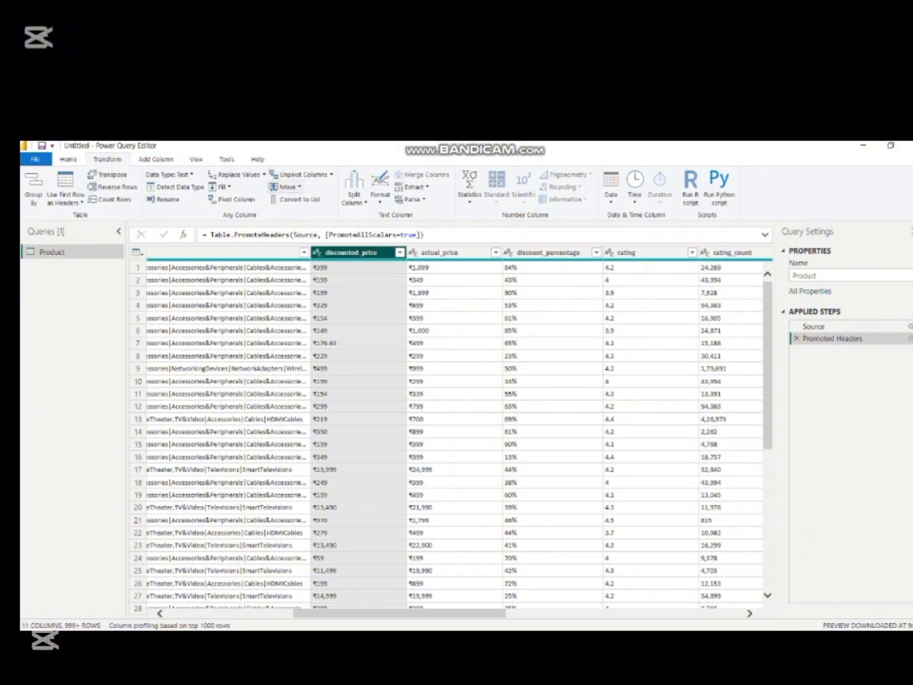
left_click(263, 174)
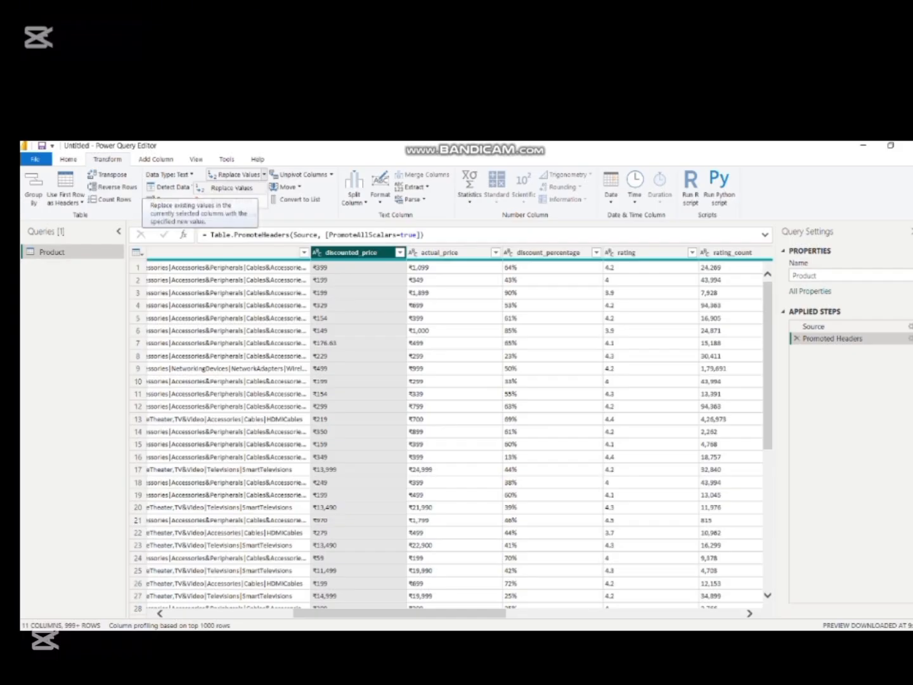
left_click(231, 188)
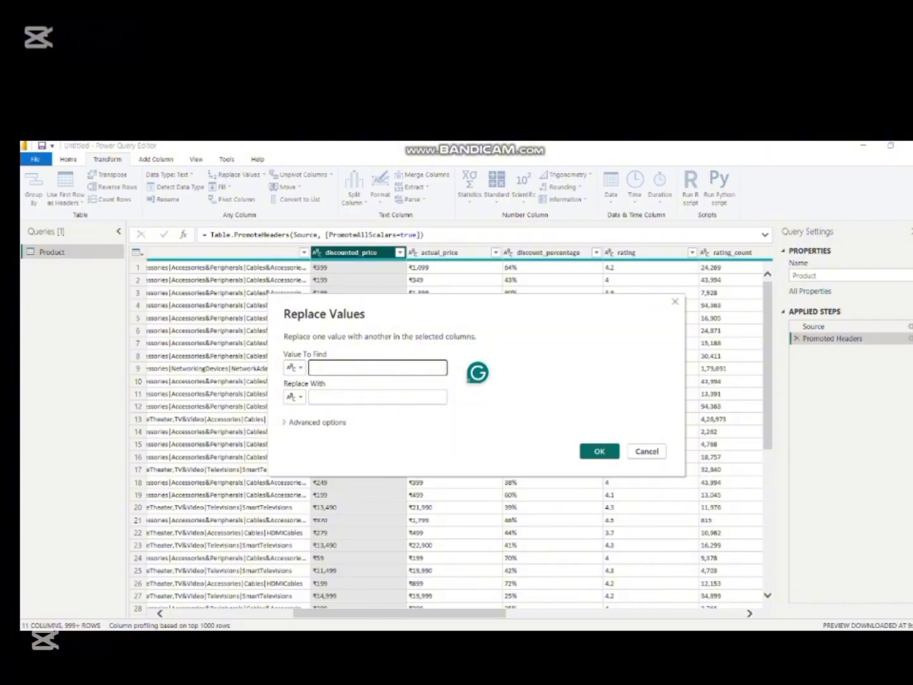
left_click(647, 451)
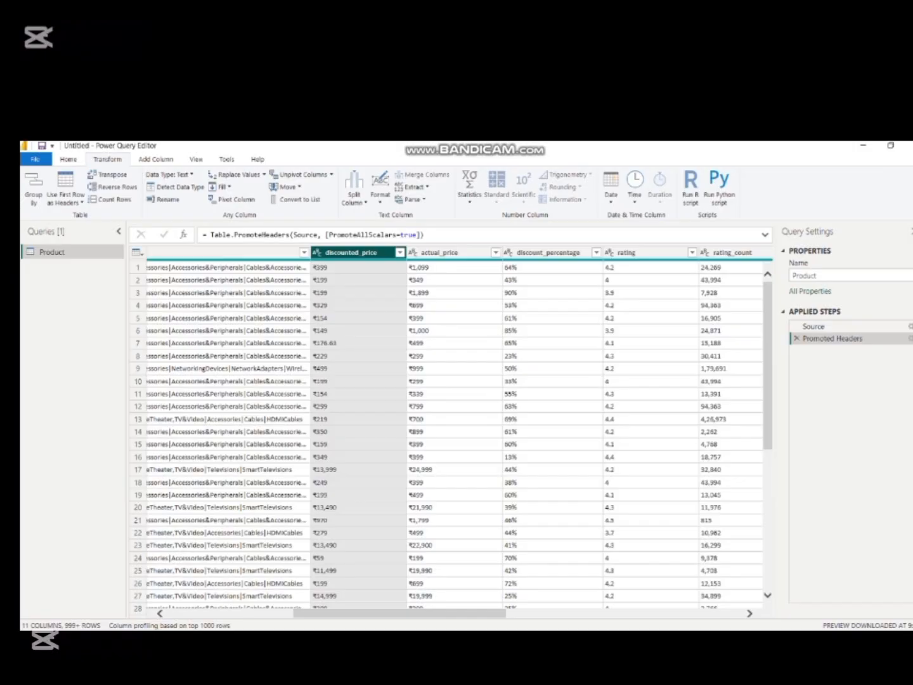
- Replace the ₹ symbol with nothing throughout the discounted_price column and change the column's data type to Fixed decimal number
left_click(357, 268)
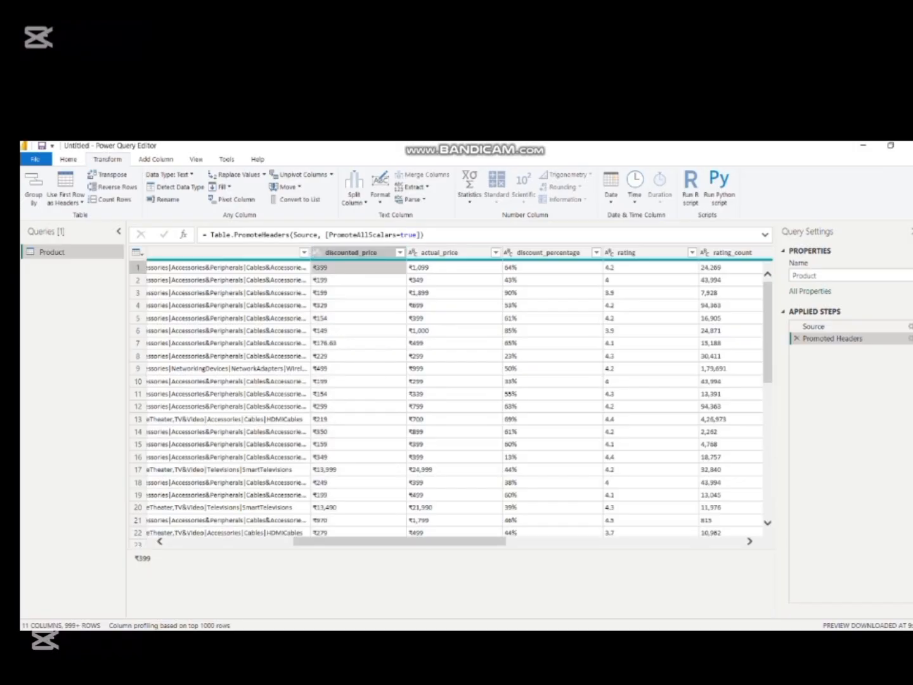
left_click_drag(140, 558, 134, 558)
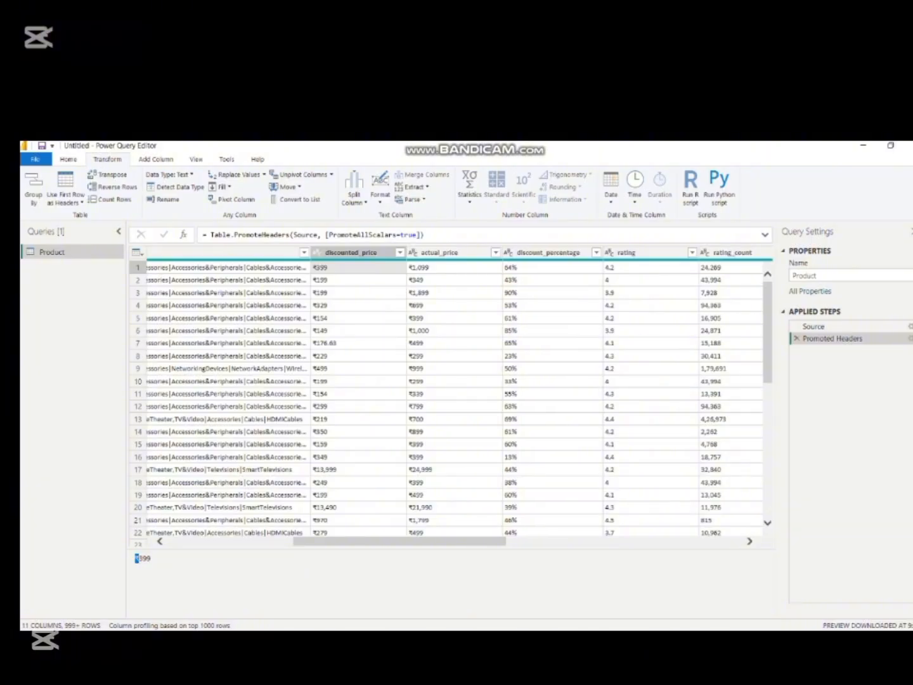
left_click(358, 268)
left_click(358, 280)
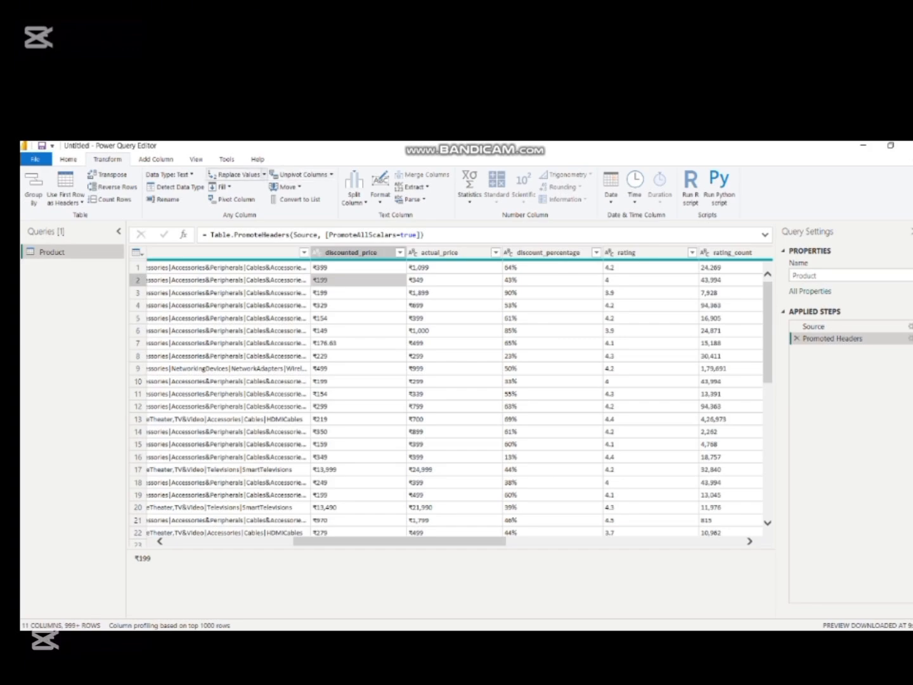
left_click(264, 174)
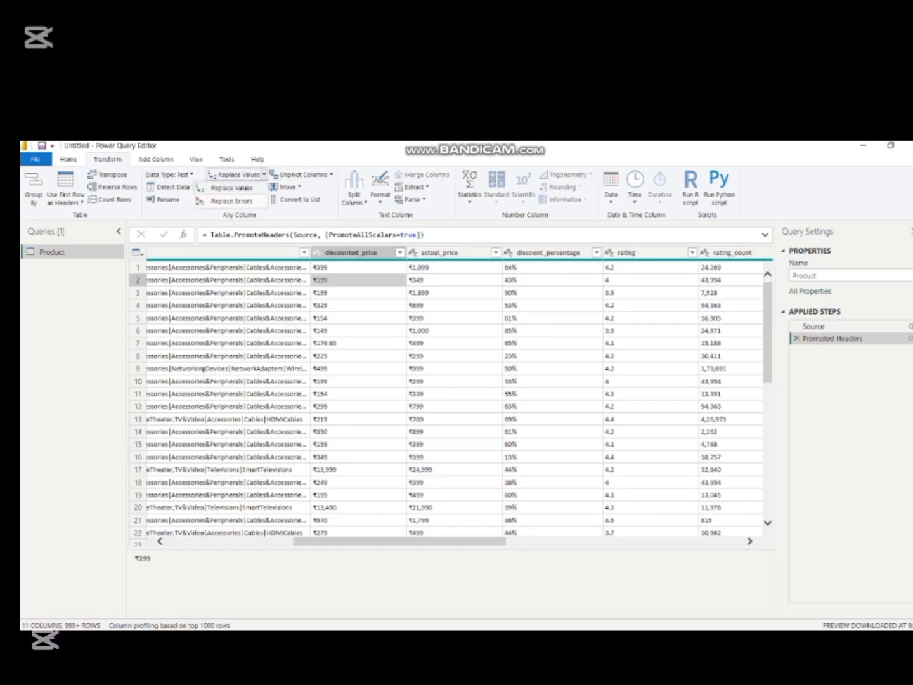
left_click(232, 187)
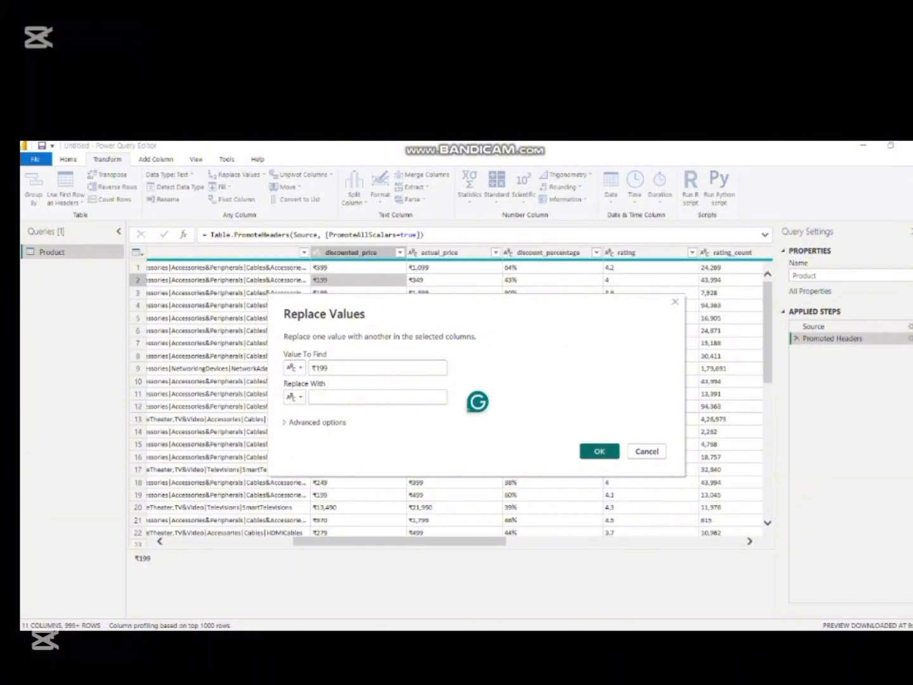
left_click(328, 368)
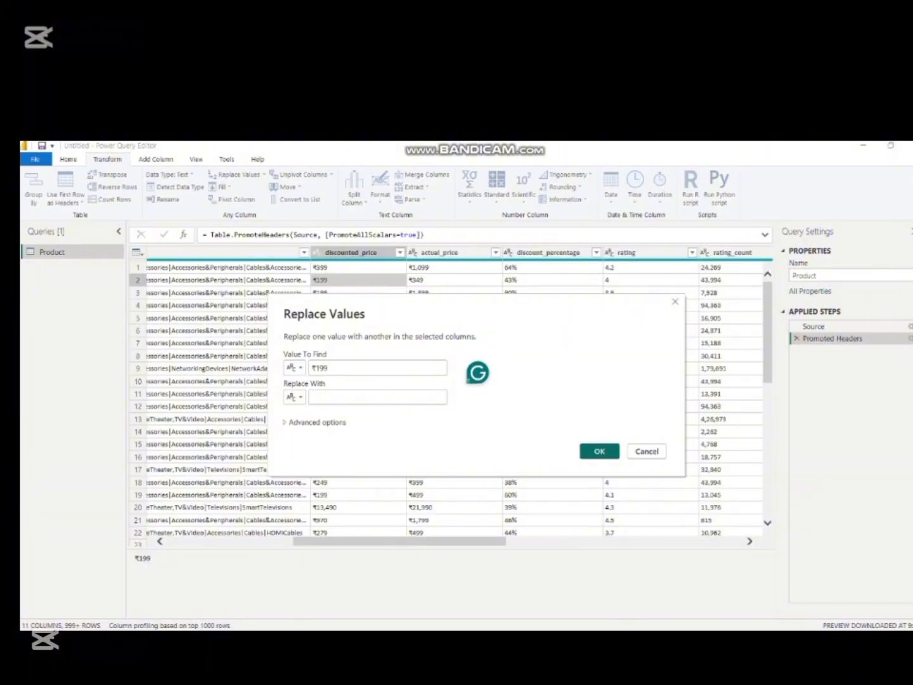
key("BackSpace")
key("BackSpace")
key("BackSpace")
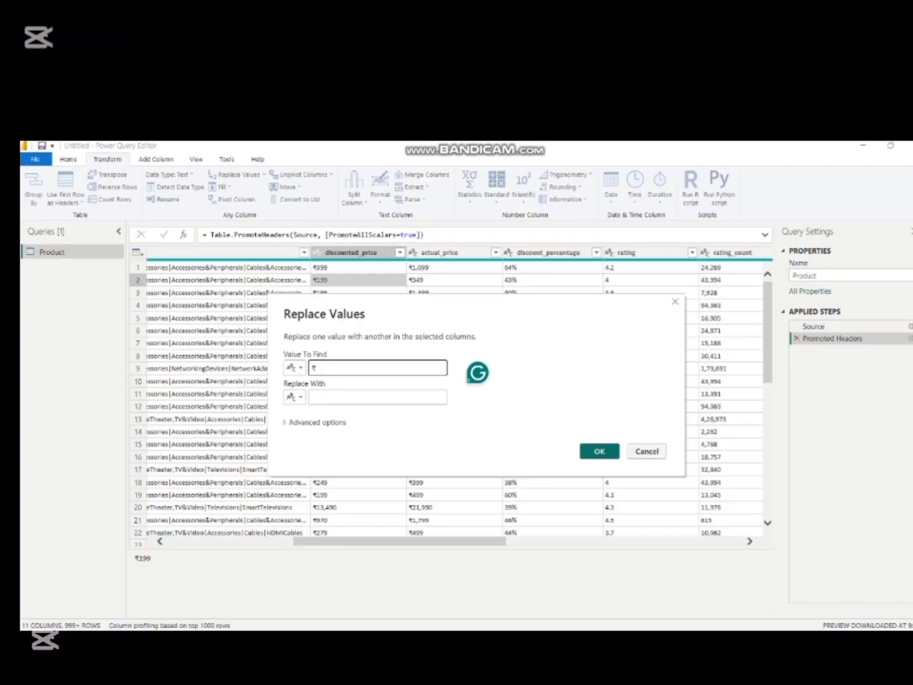
left_click(599, 450)
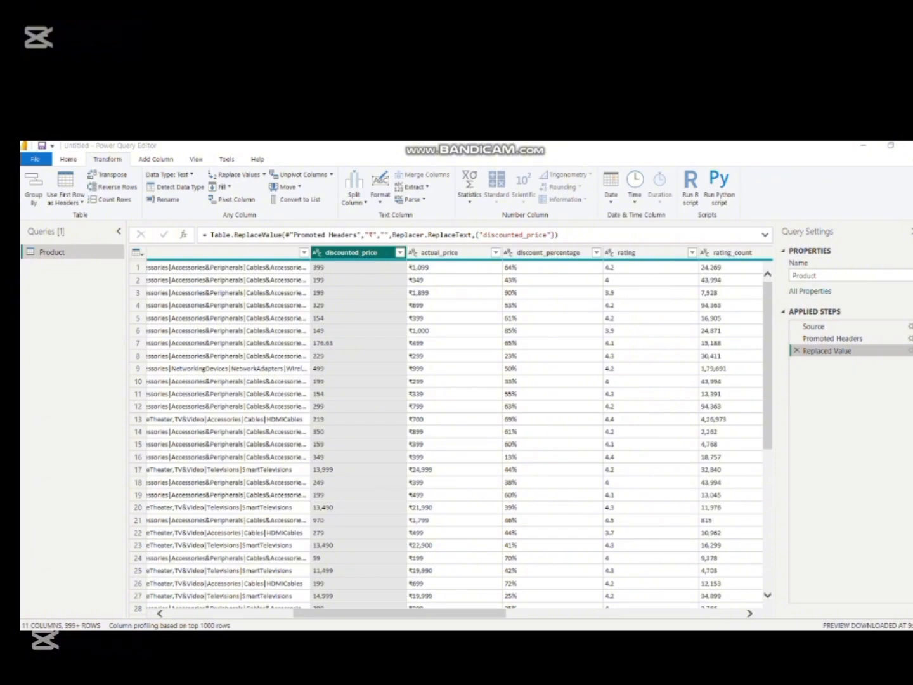
left_click(317, 252)
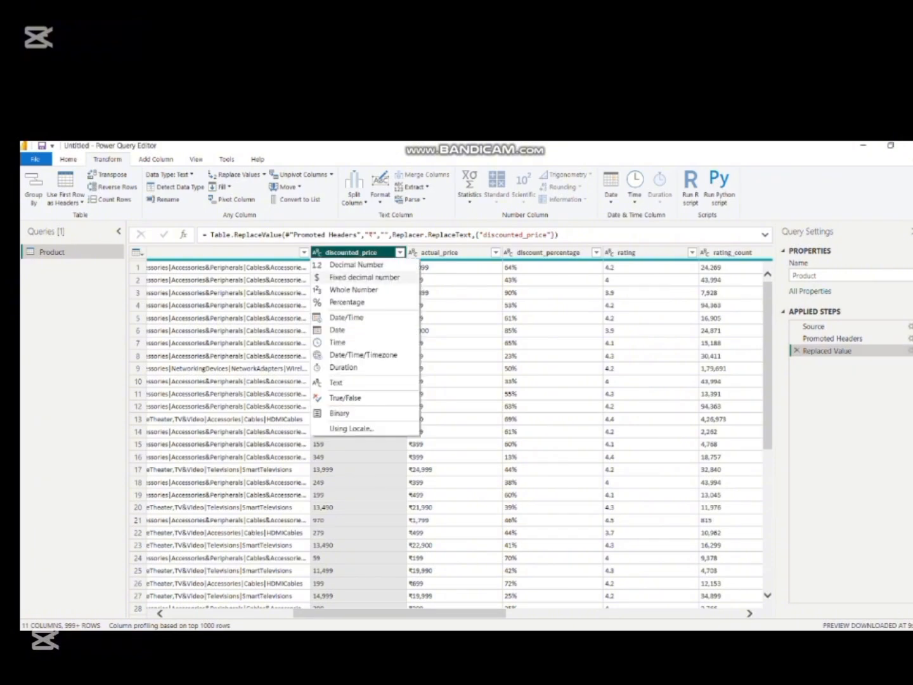
left_click(364, 277)
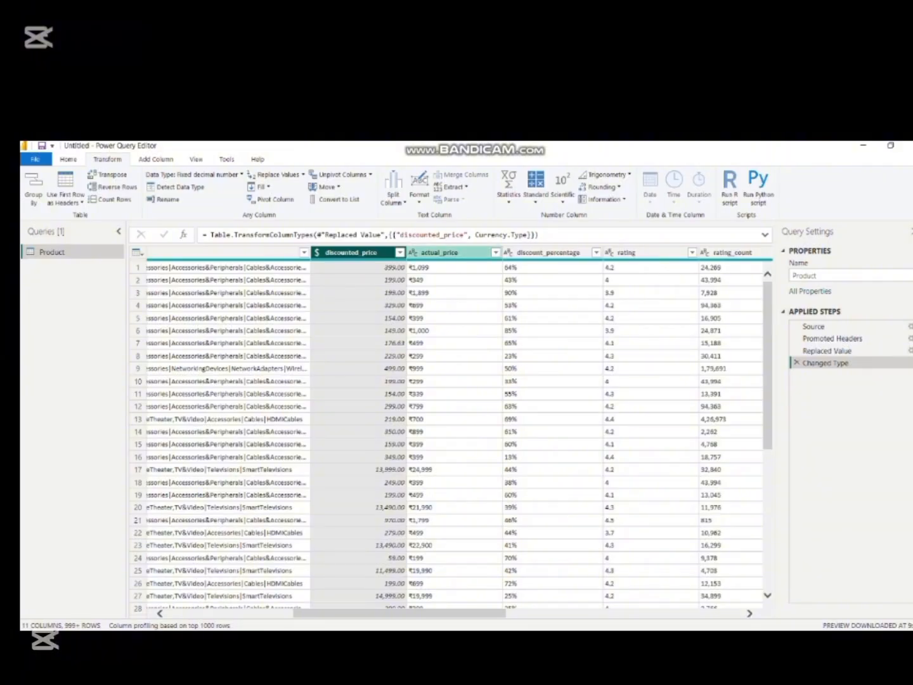
- Strip the ₹ symbol from the actual_price column with Replace Values and set its data type to Fixed decimal number
left_click(439, 252)
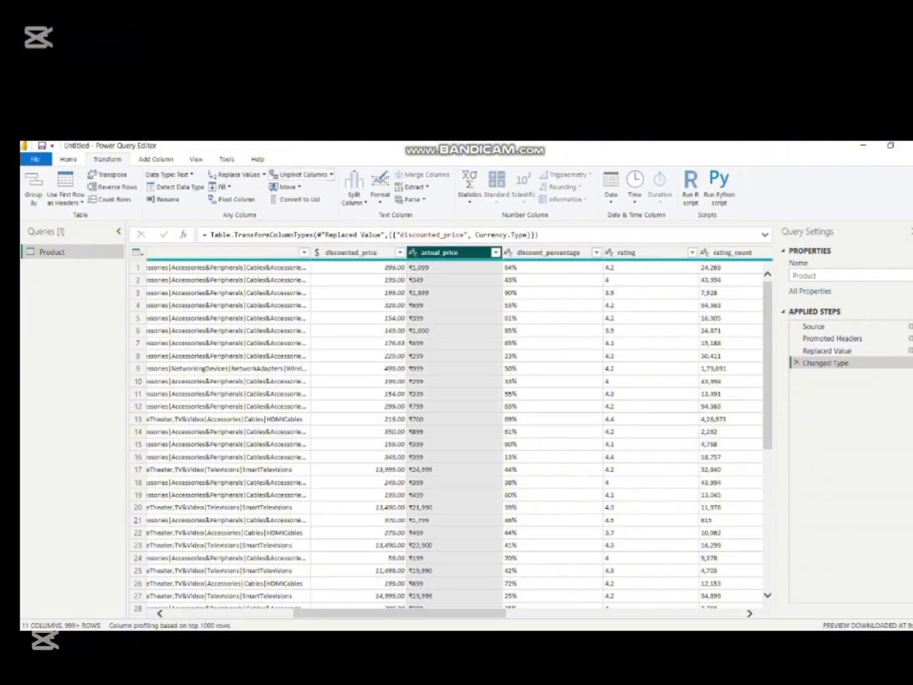
left_click(264, 174)
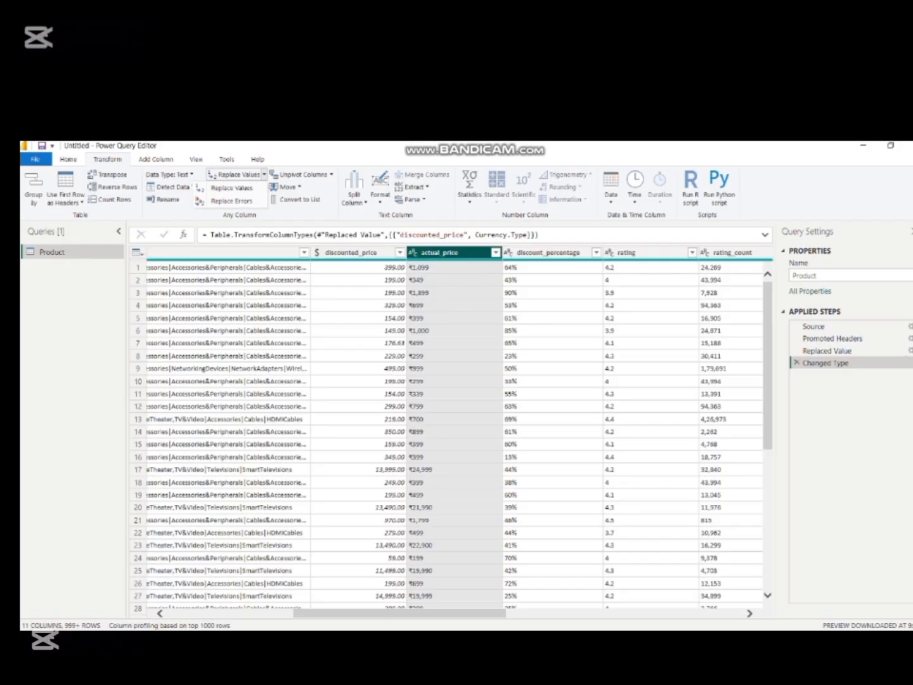
left_click(231, 188)
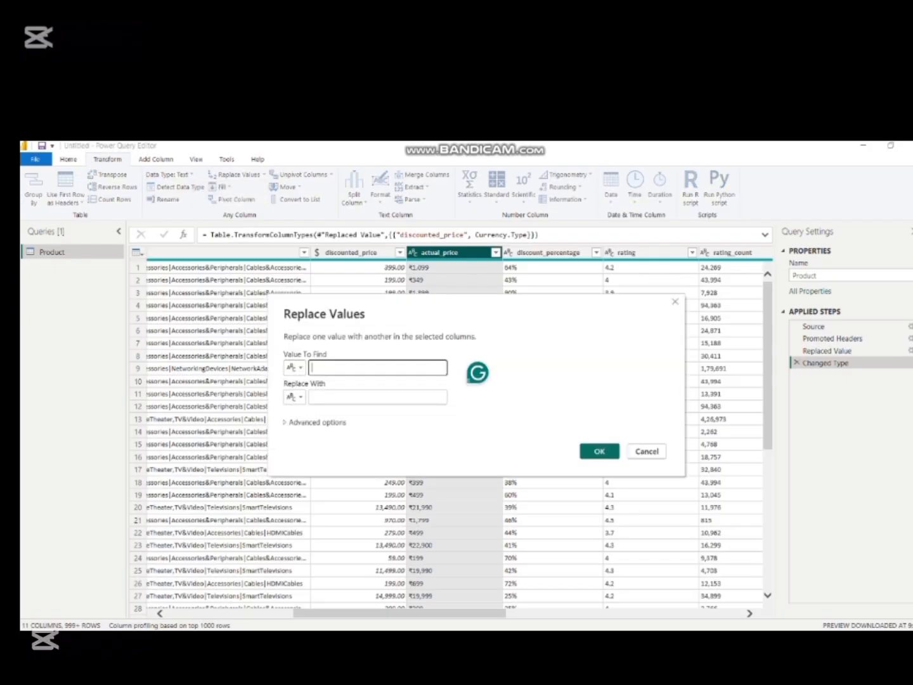
type("₹")
left_click(599, 451)
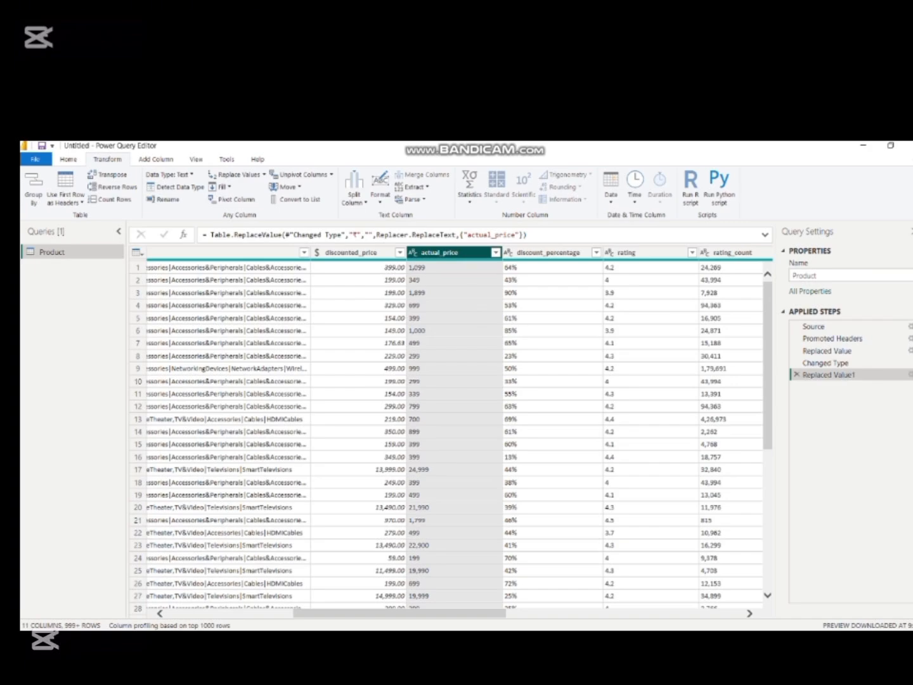
left_click(413, 252)
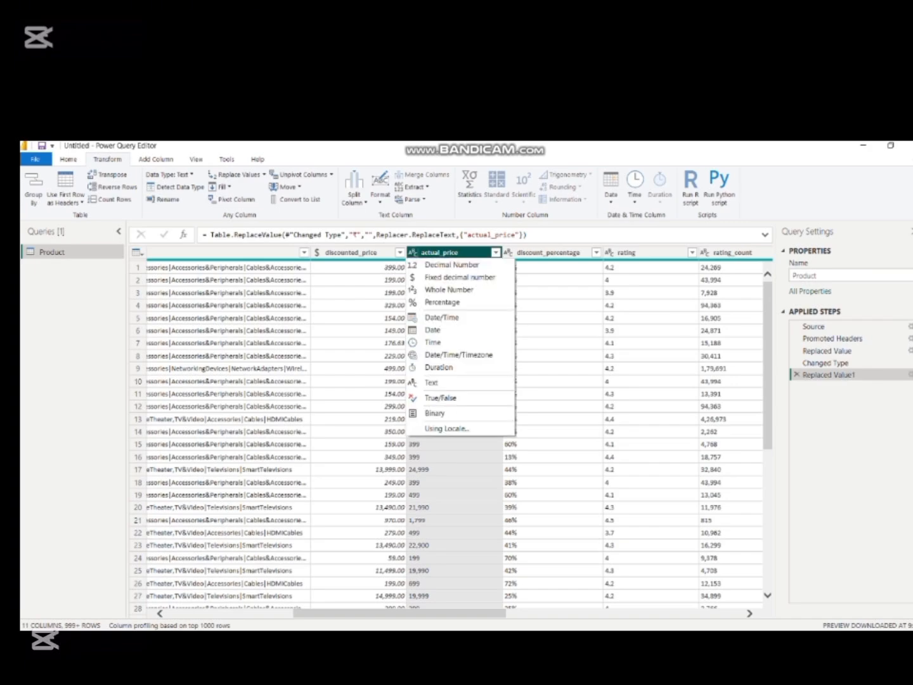
left_click(459, 277)
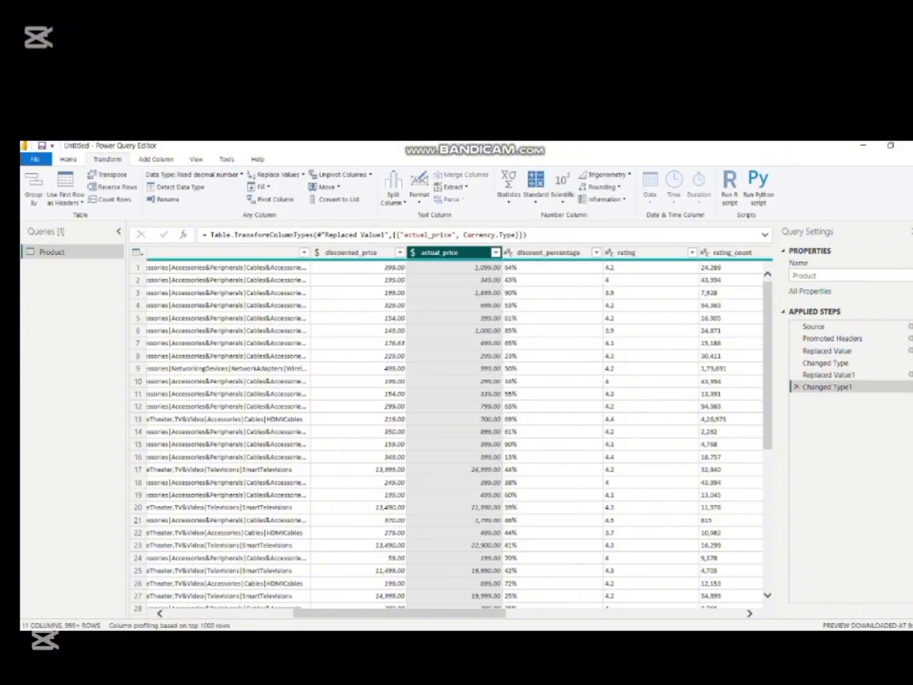
scroll(450, 438, "down", 20)
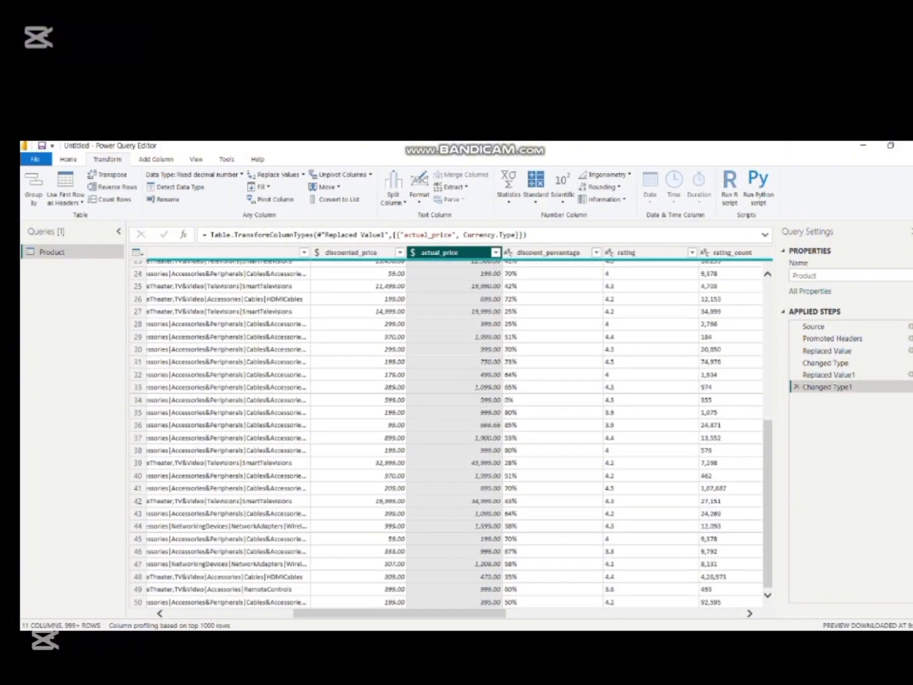
- Set the data types of discount_percentage to Percentage, rating to Decimal Number and rating_count to Whole Number
scroll(450, 437, "up", 20)
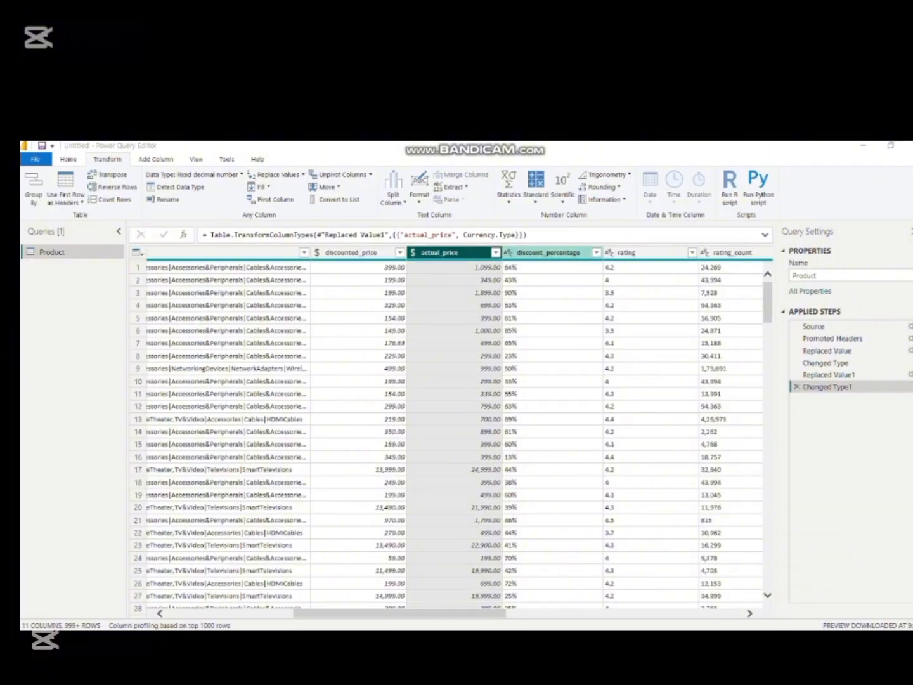
left_click(549, 252)
left_click(508, 253)
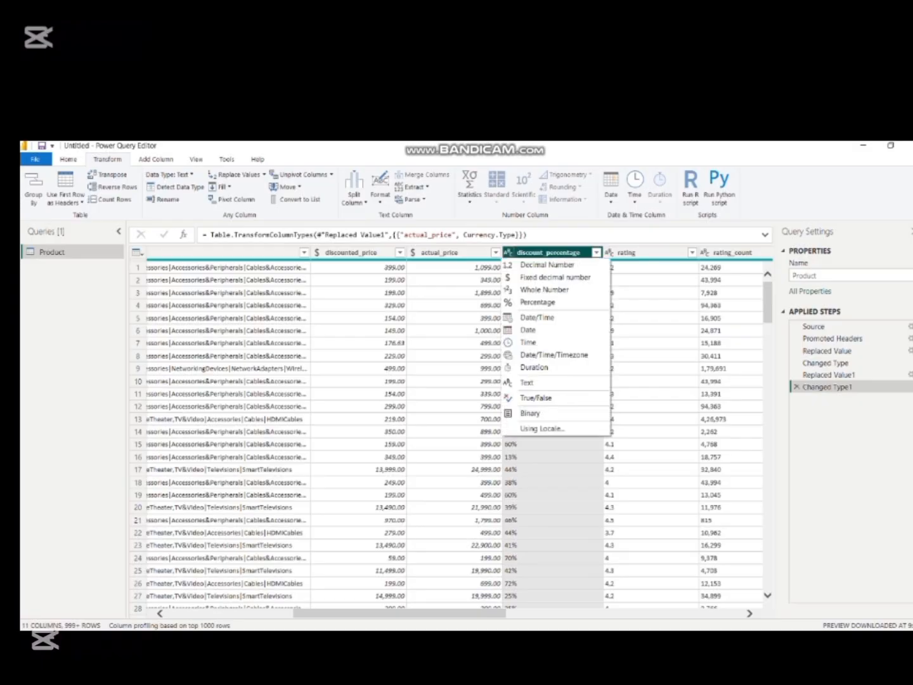
left_click(537, 302)
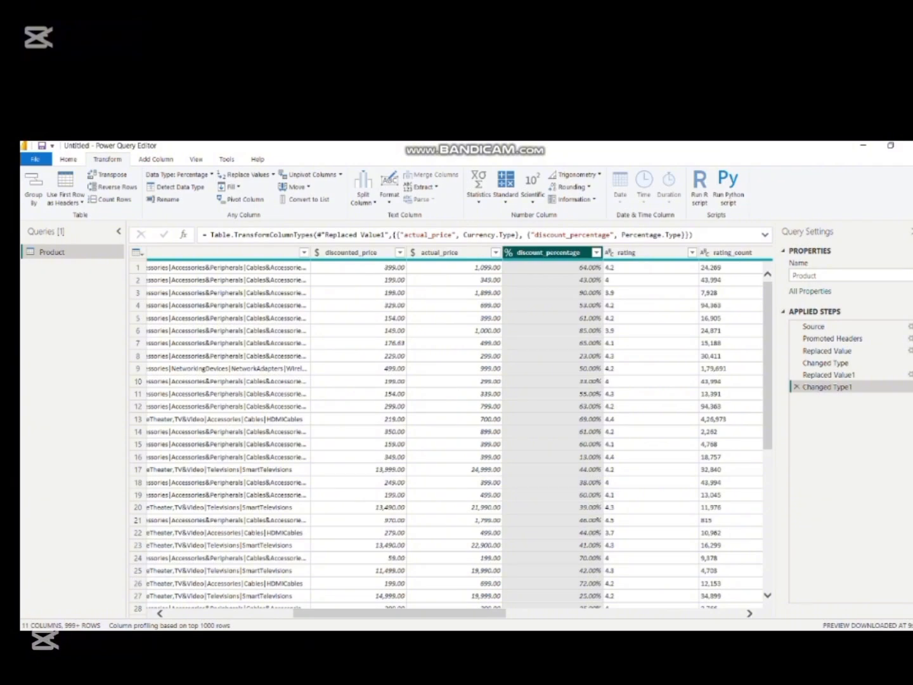
scroll(447, 438, "down", 3)
scroll(446, 436, "up", 3)
left_click(608, 252)
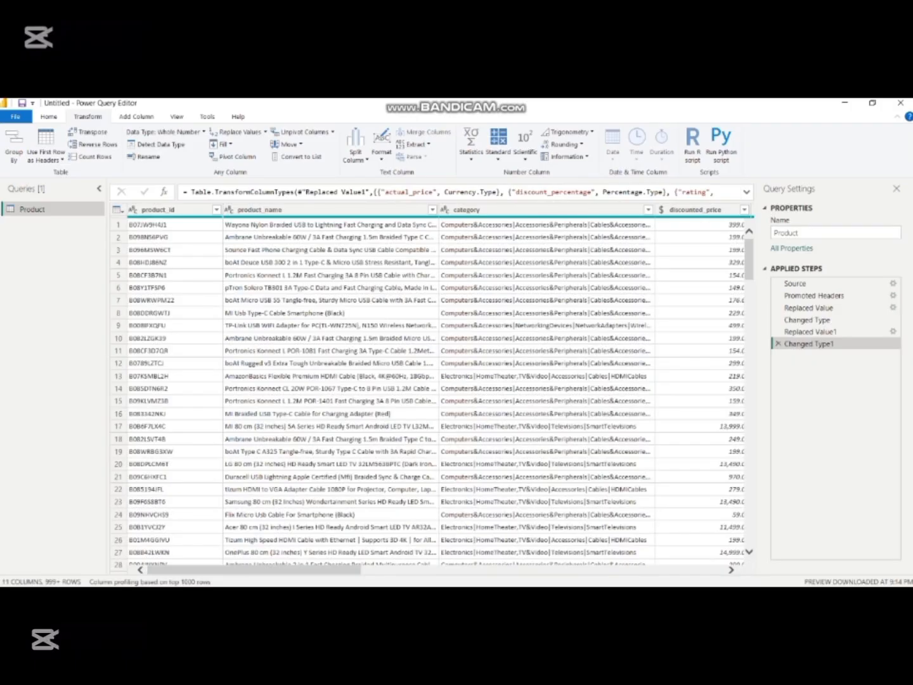
left_click(817, 275)
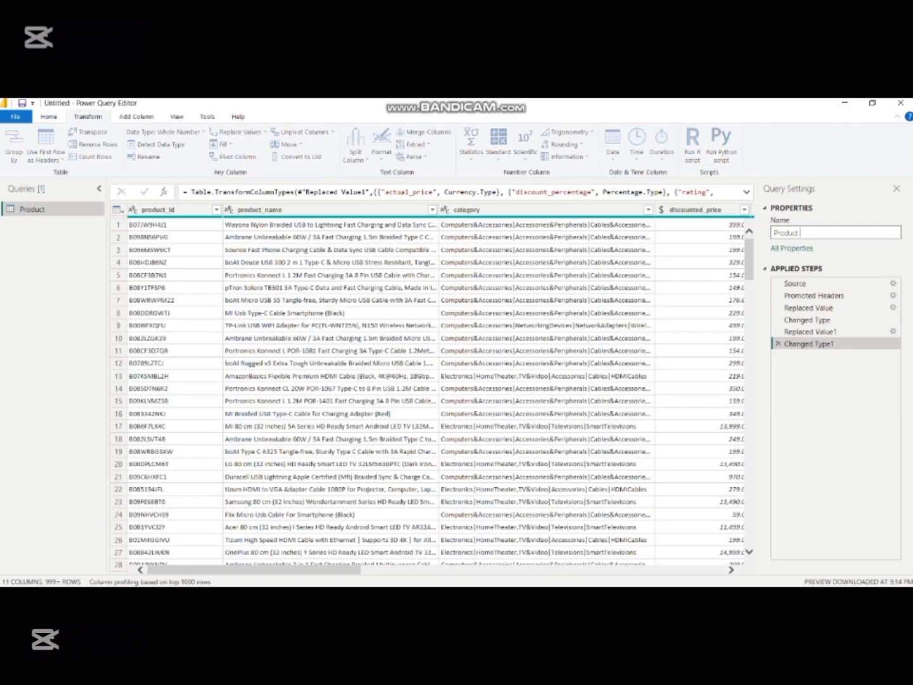
key("Left")
key("Left")
key("Left")
key("Left")
key("Left")
key("Left")
key("Left")
key("Left")
type("Amazon")
key("BackSpace")
key("BackSpace")
key("BackSpace")
key("BackSpace")
key("BackSpace")
key("BackSpace")
key("Return")
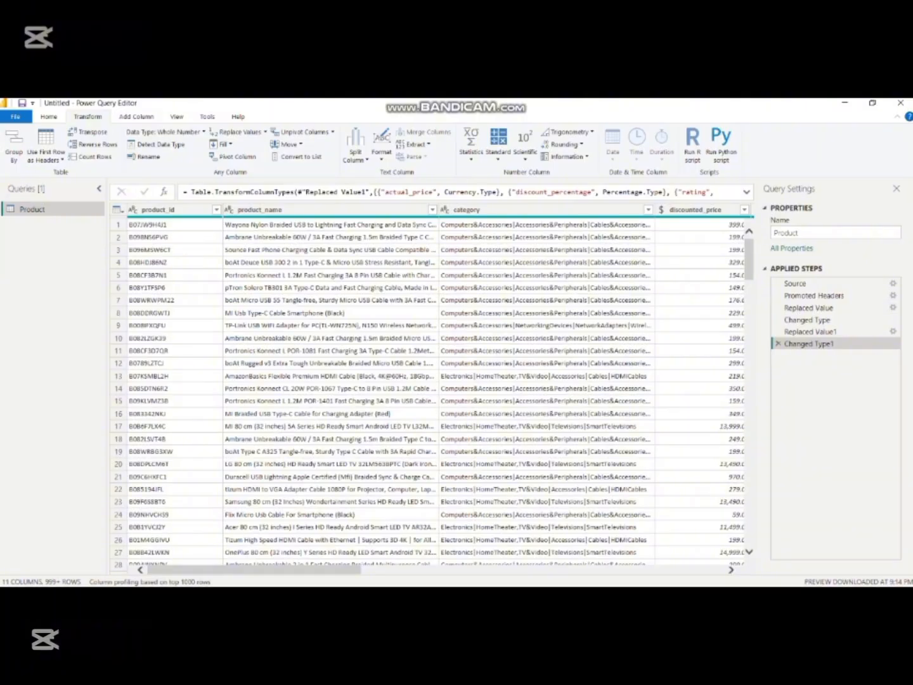
- Review the Product query's columns from the prices and ratings through about_product, img_link and product_link
left_click(137, 117)
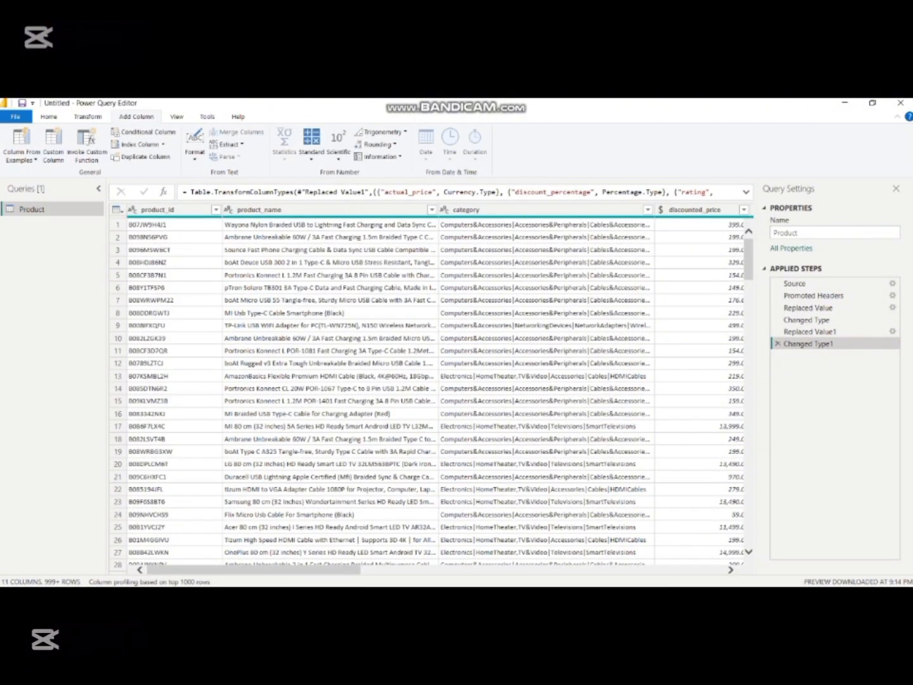
left_click_drag(254, 569, 393, 568)
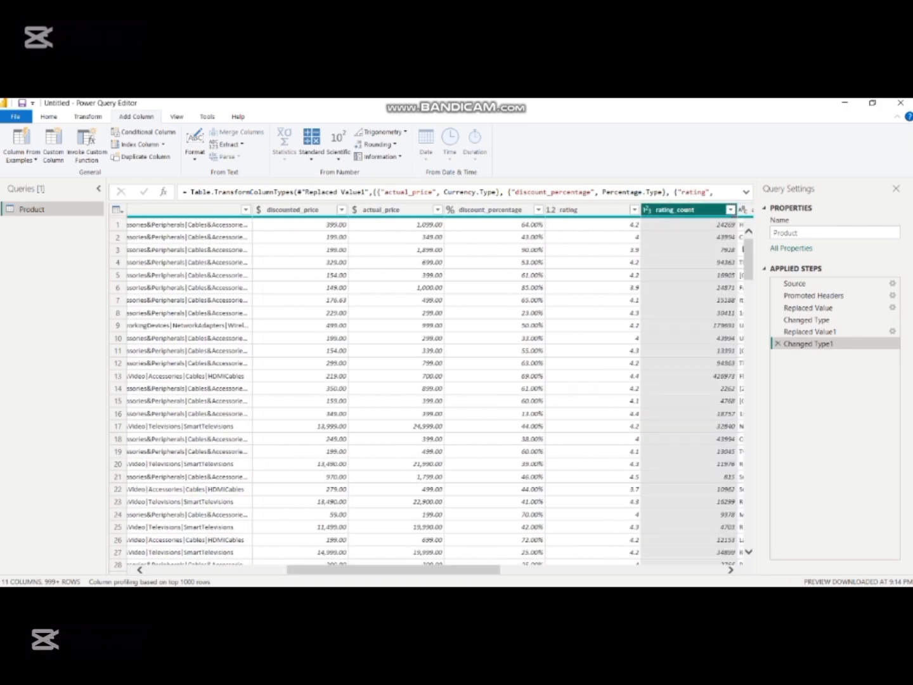
left_click_drag(393, 569, 531, 568)
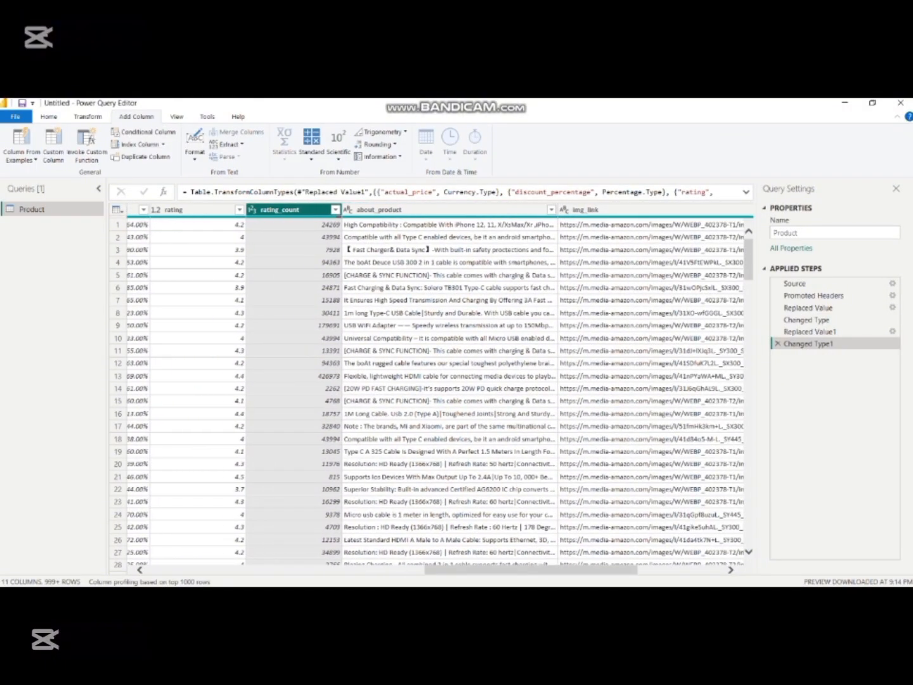
left_click_drag(532, 569, 616, 569)
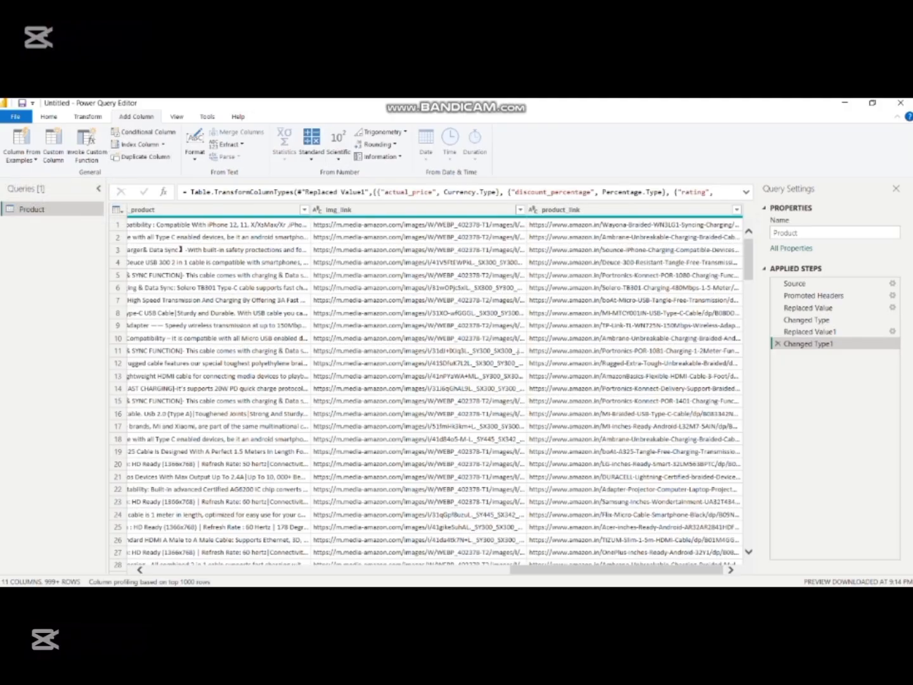
left_click(88, 117)
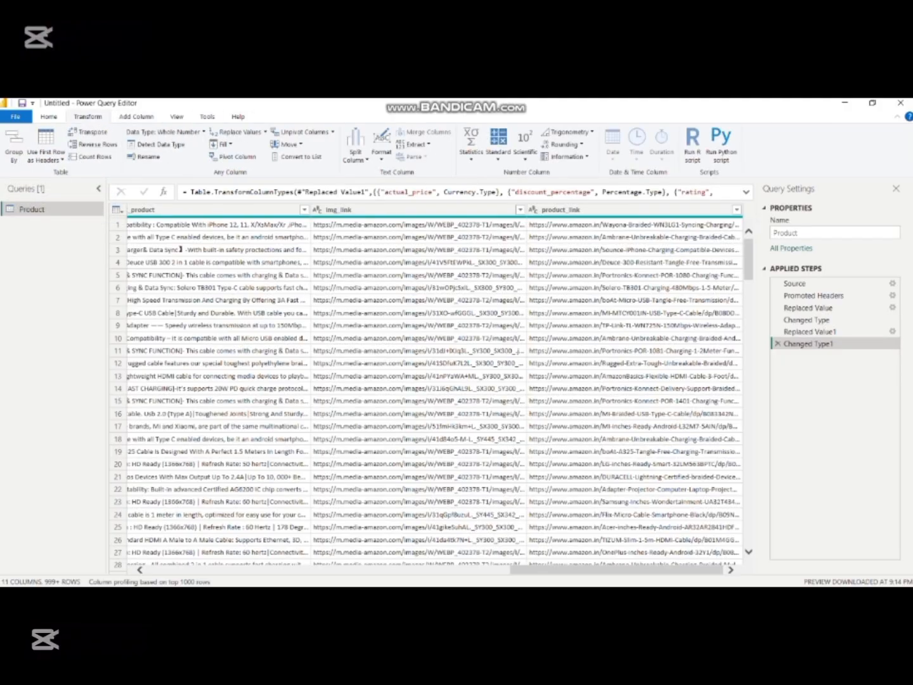
scroll(431, 386, "left", 10)
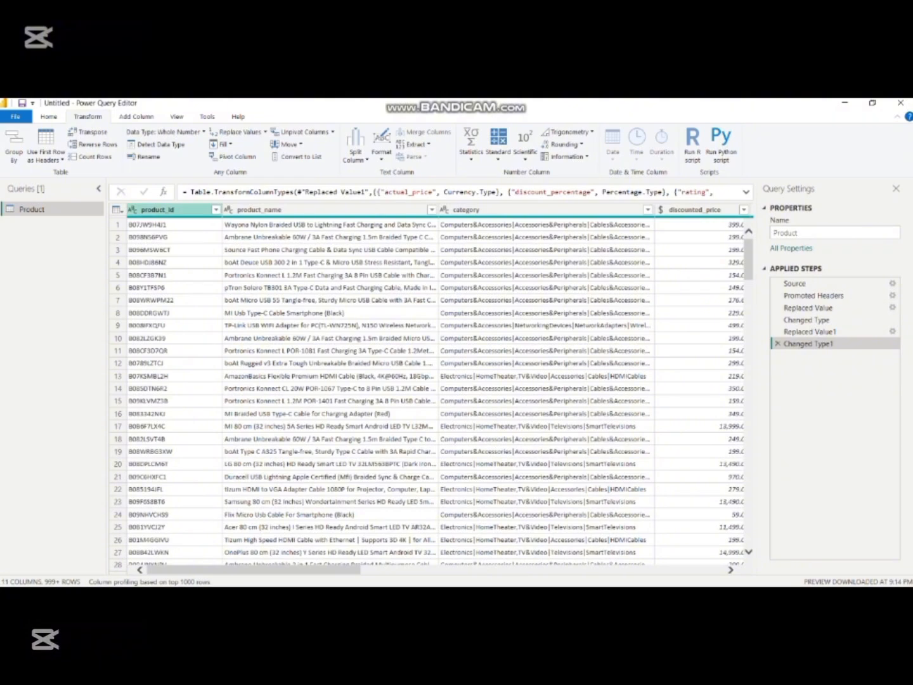
- Try removing duplicate rows from the Product query based on product_id, and delete the resulting Removed Duplicates step
left_click(158, 210)
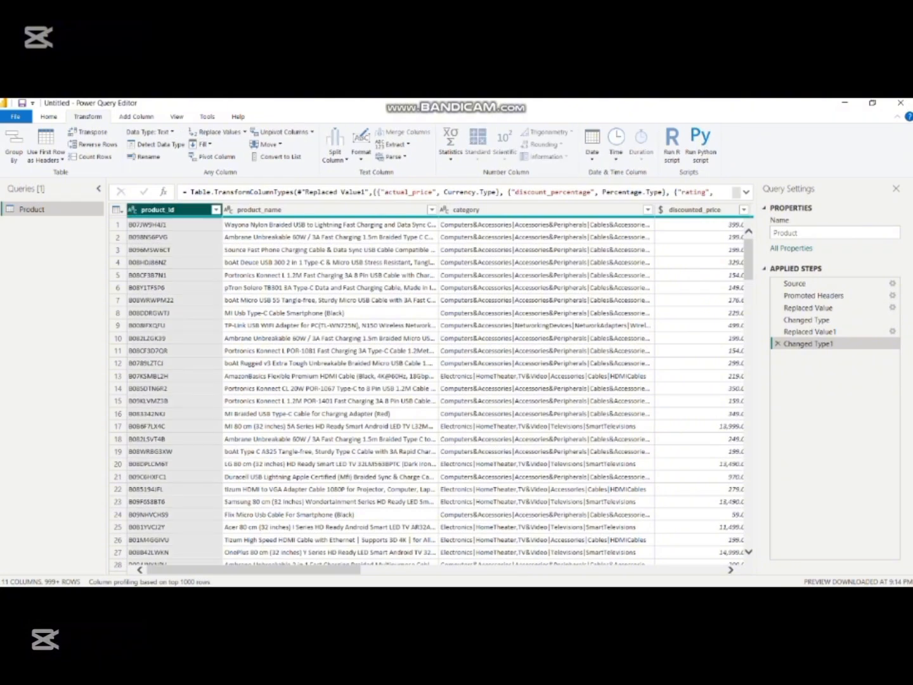
left_click(49, 116)
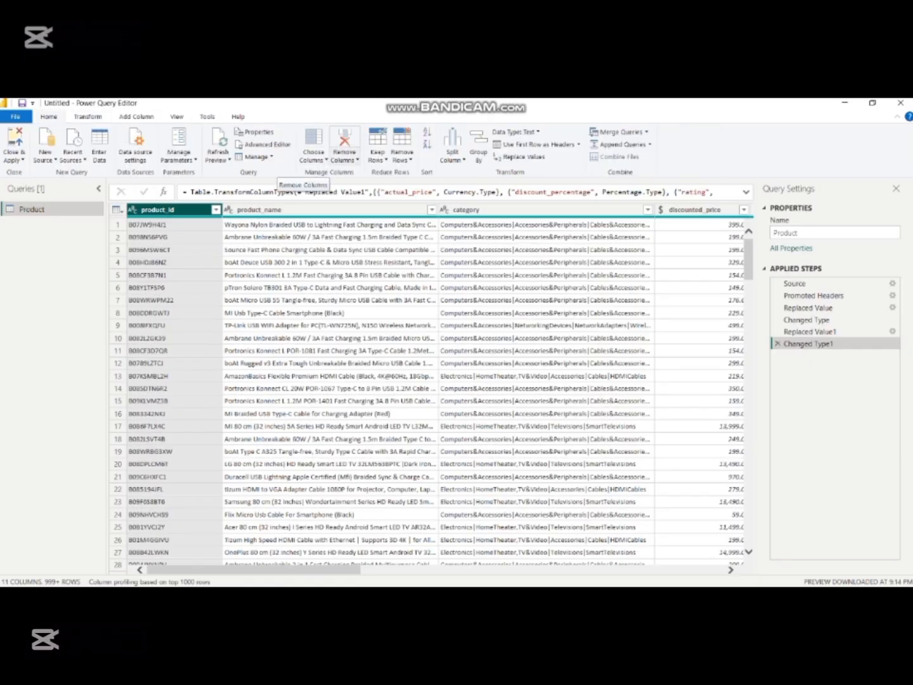
left_click(345, 160)
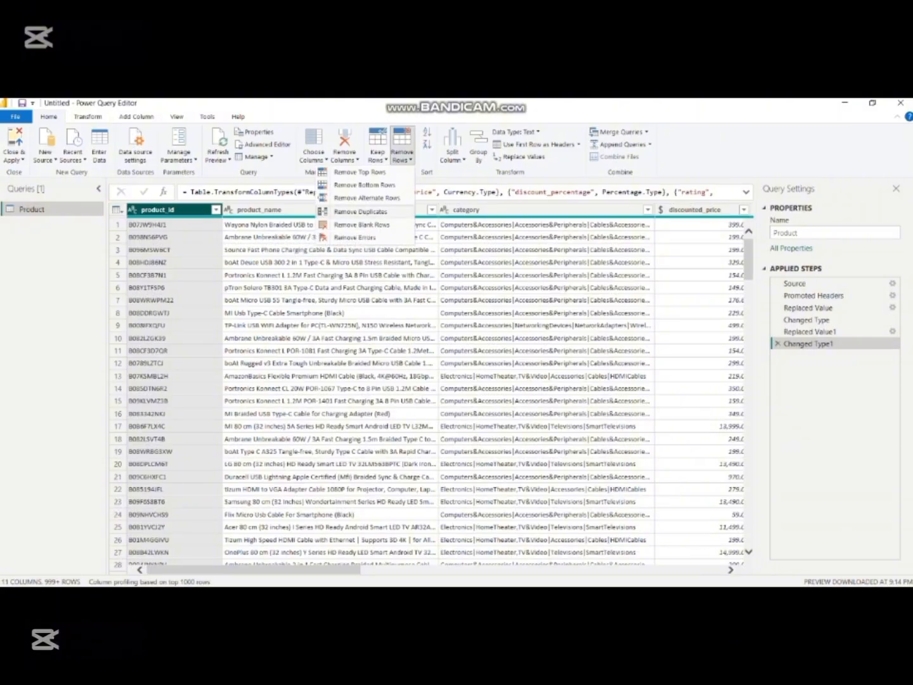
left_click(360, 211)
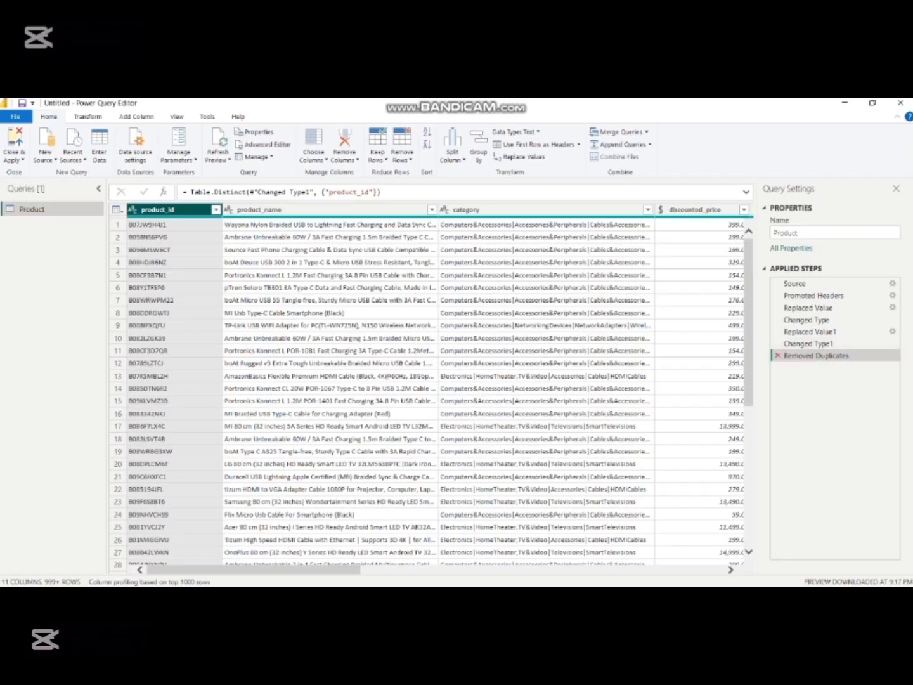
left_click(778, 356)
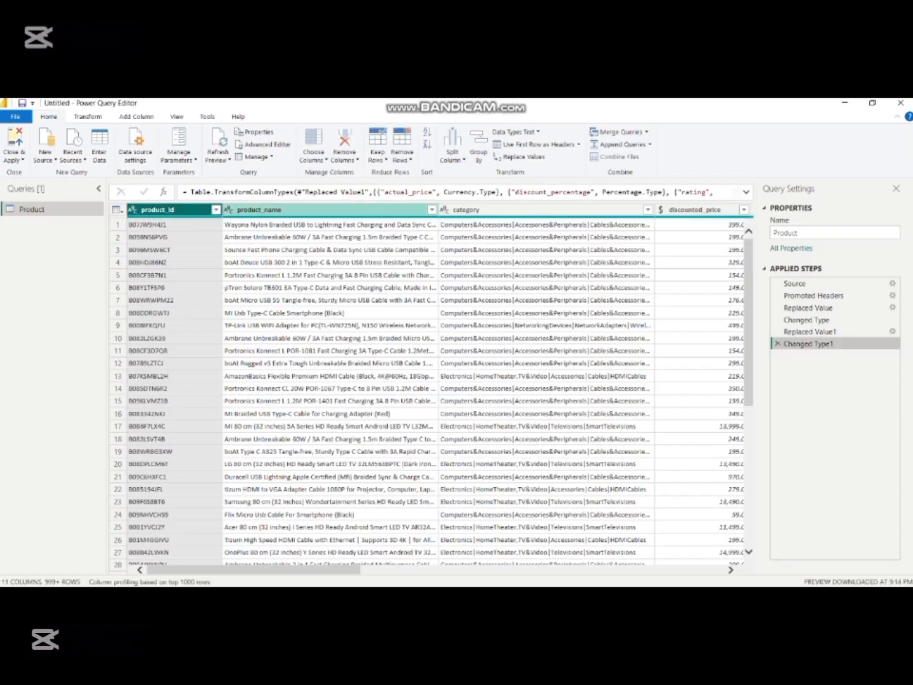
- Check the filter value lists of the product_id, product_name and discounted_price columns in the Product query for empty entries
left_click(215, 209)
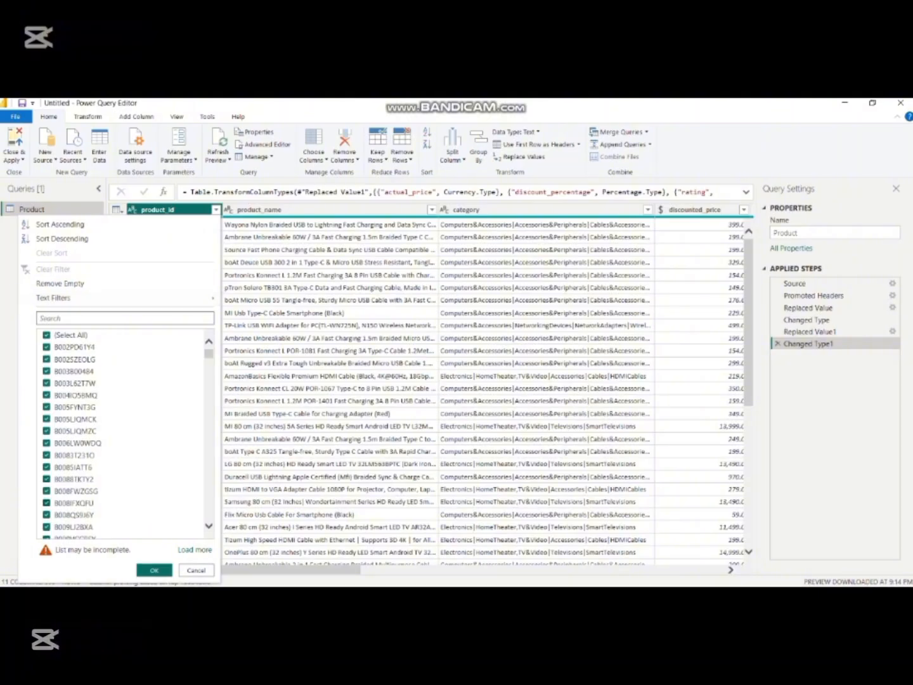
scroll(127, 430, "down", 5)
scroll(123, 431, "down", 10)
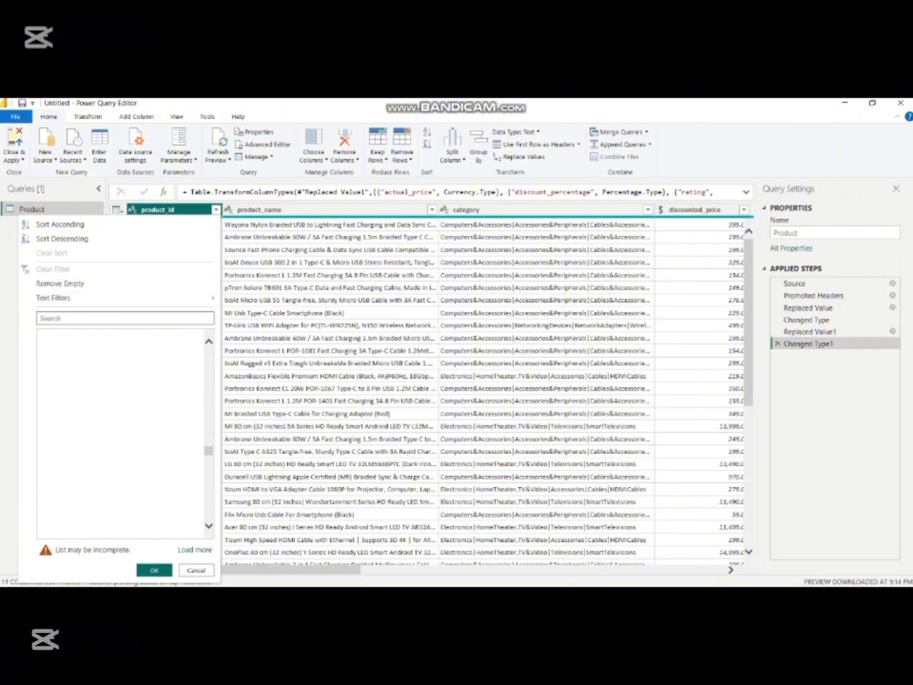
scroll(127, 430, "up", 15)
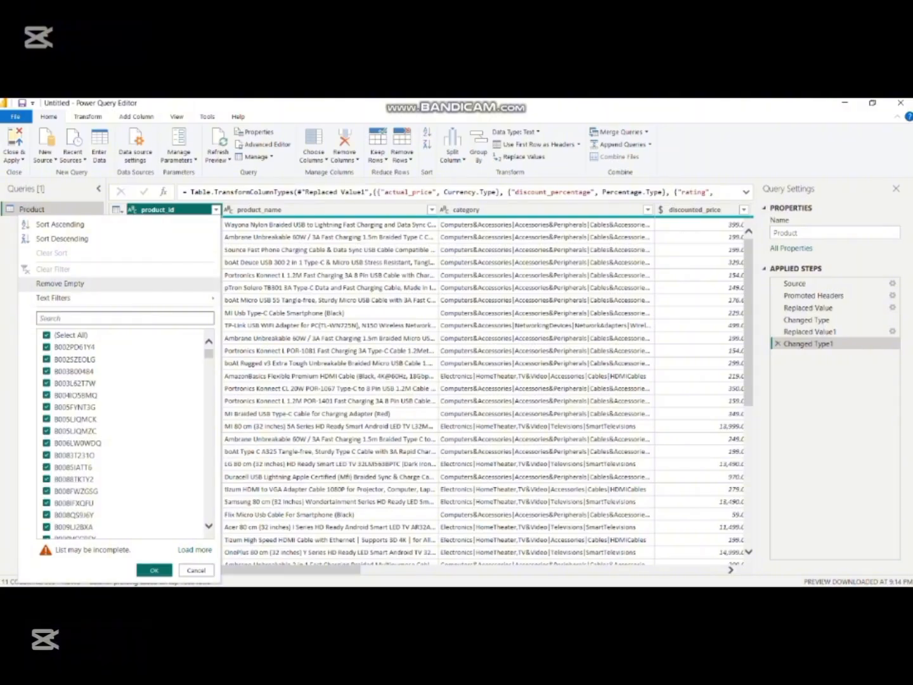
left_click(317, 276)
left_click(329, 250)
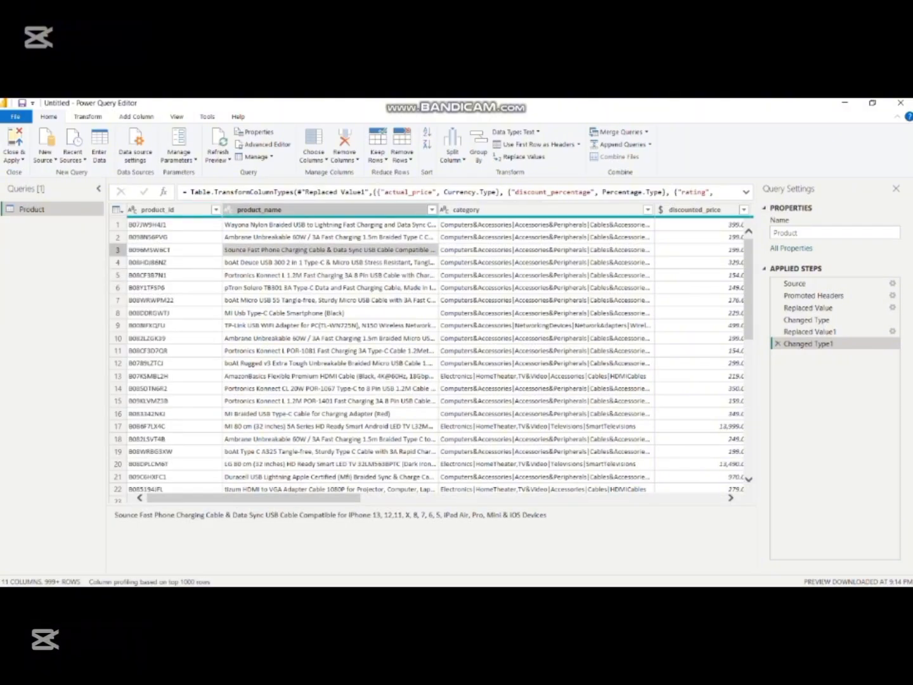
left_click(304, 209)
left_click(432, 210)
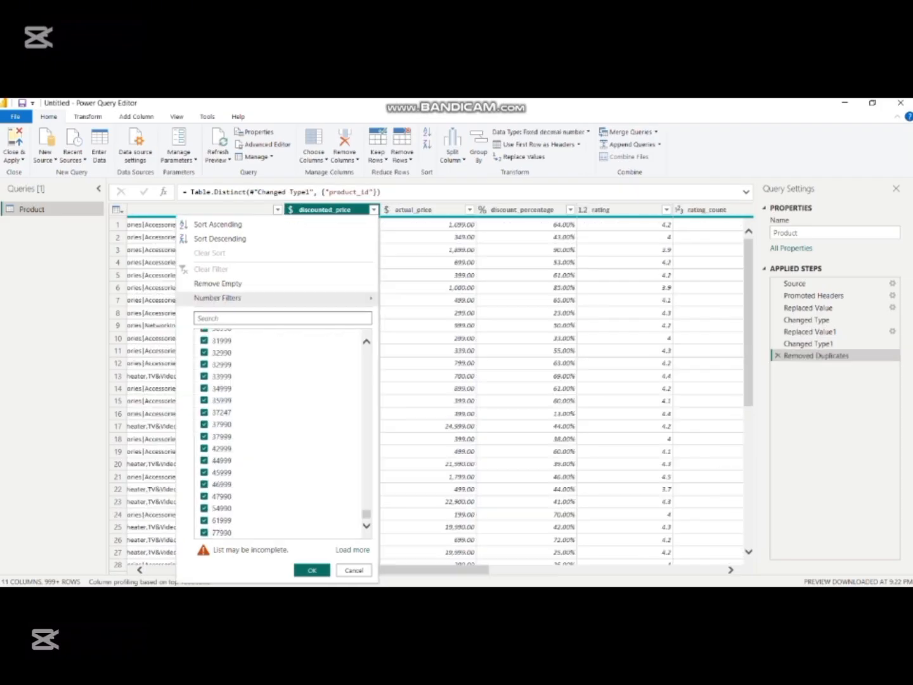
left_click(527, 300)
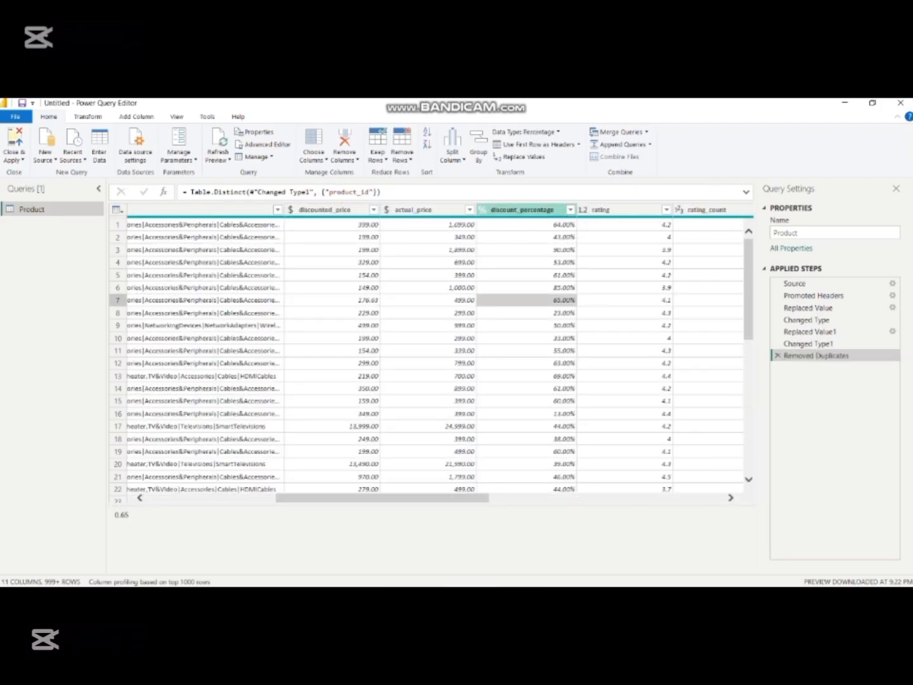
left_click(523, 209)
left_click_drag(382, 569, 248, 570)
- Import the review CSV file from the Amazon Dataset folder as a new query with comma delimiter and UTF-8 origin
left_click(45, 155)
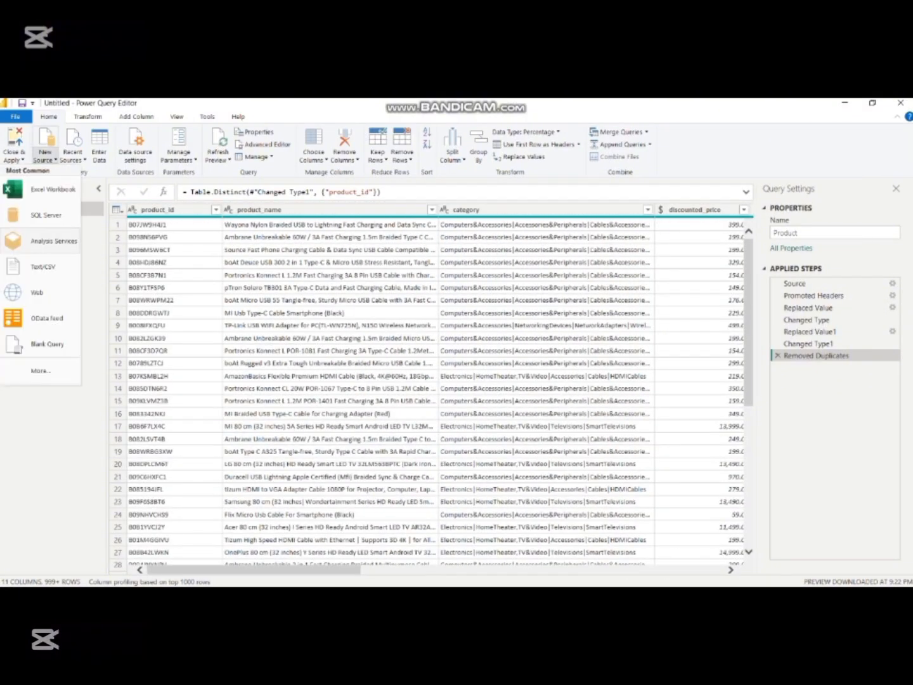
left_click(42, 266)
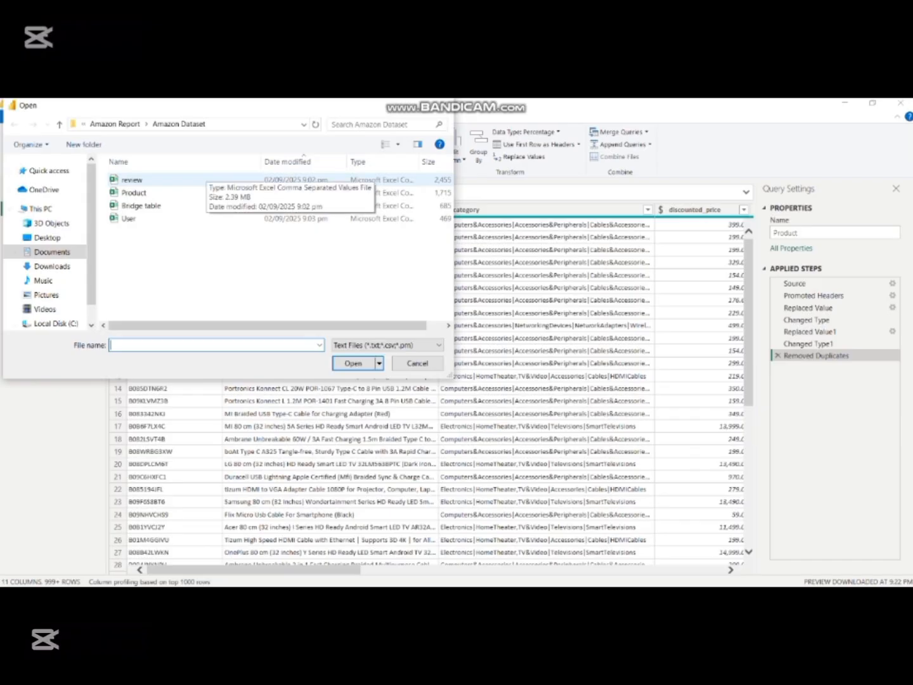
left_click(190, 180)
left_click(353, 362)
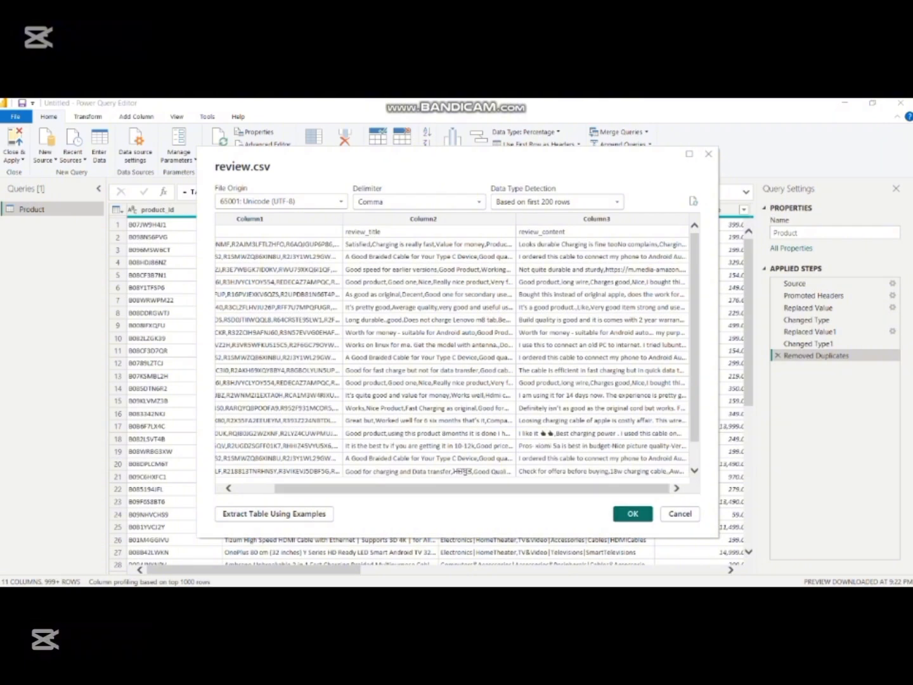
left_click(632, 513)
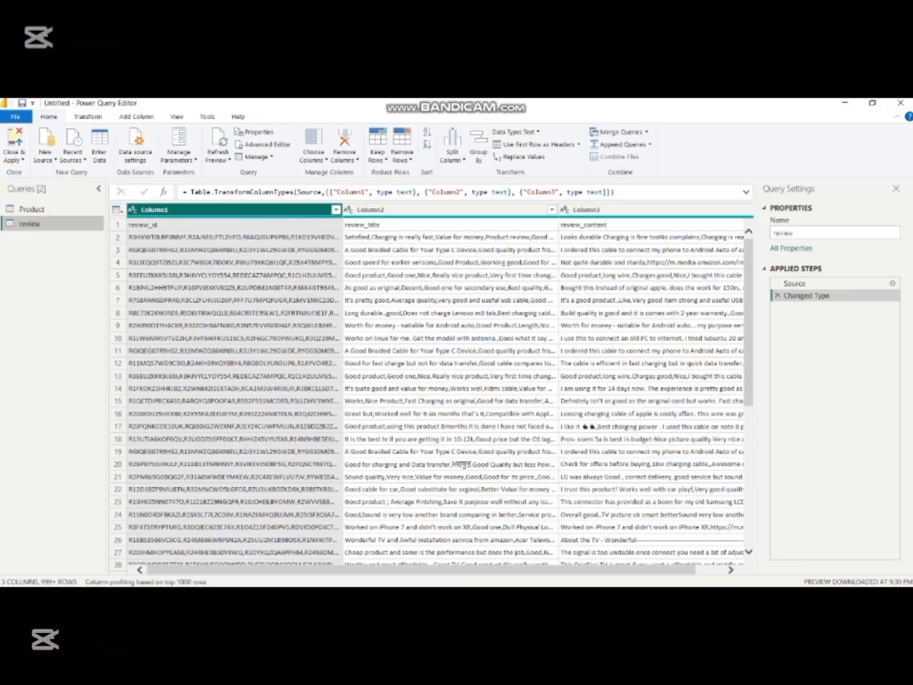
- Promote the first row of the review query to column headers
left_click_drag(421, 570, 448, 569)
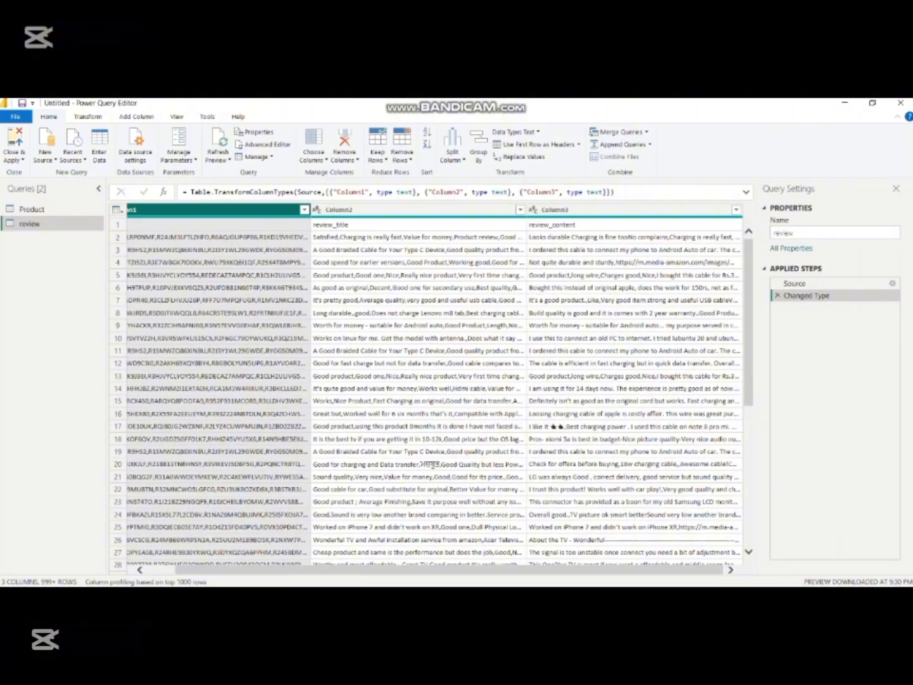
scroll(443, 380, "left", 1)
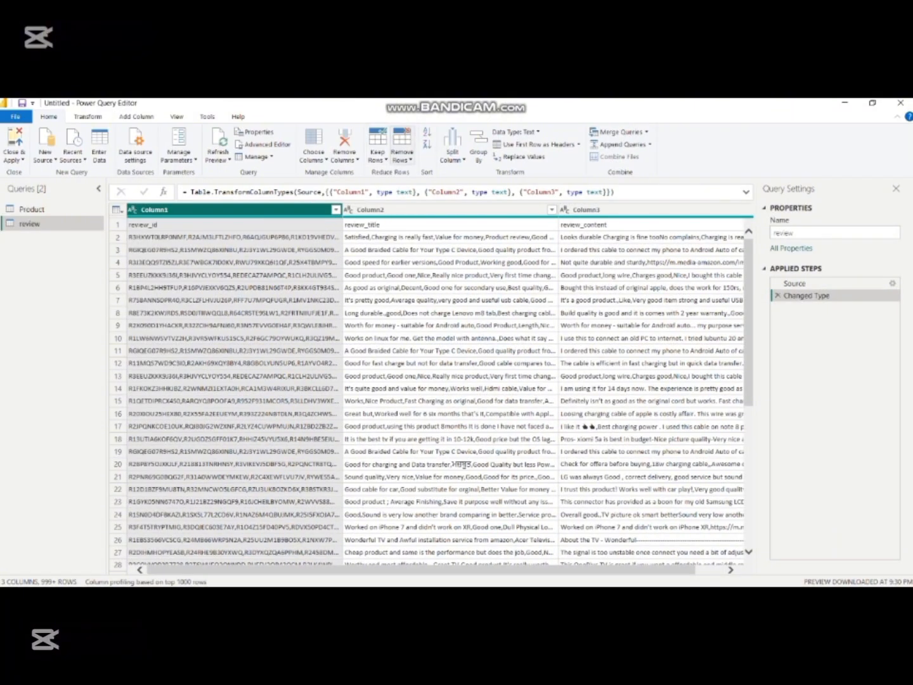
left_click(401, 156)
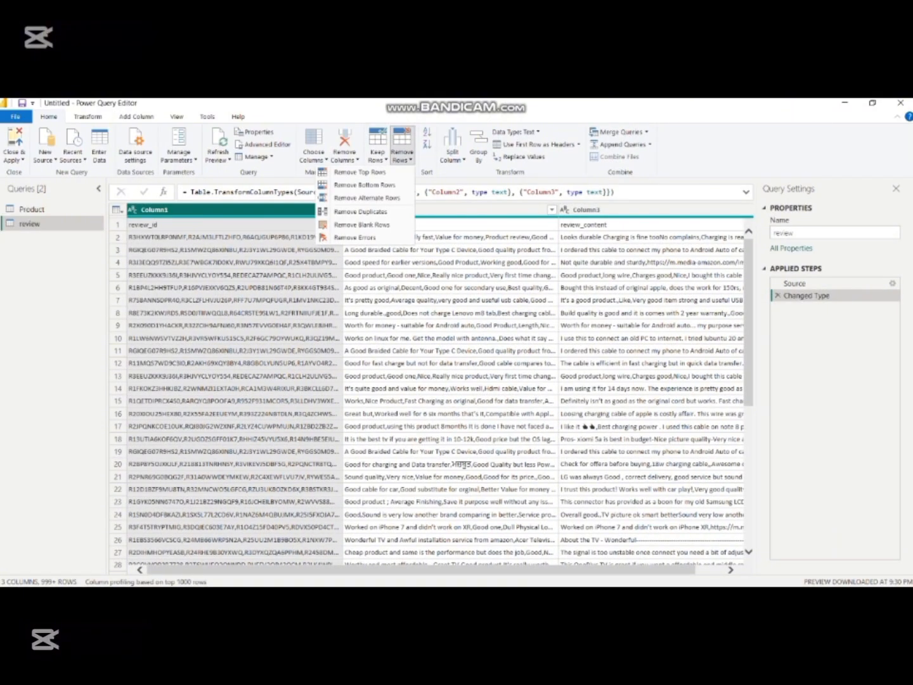
key("Escape")
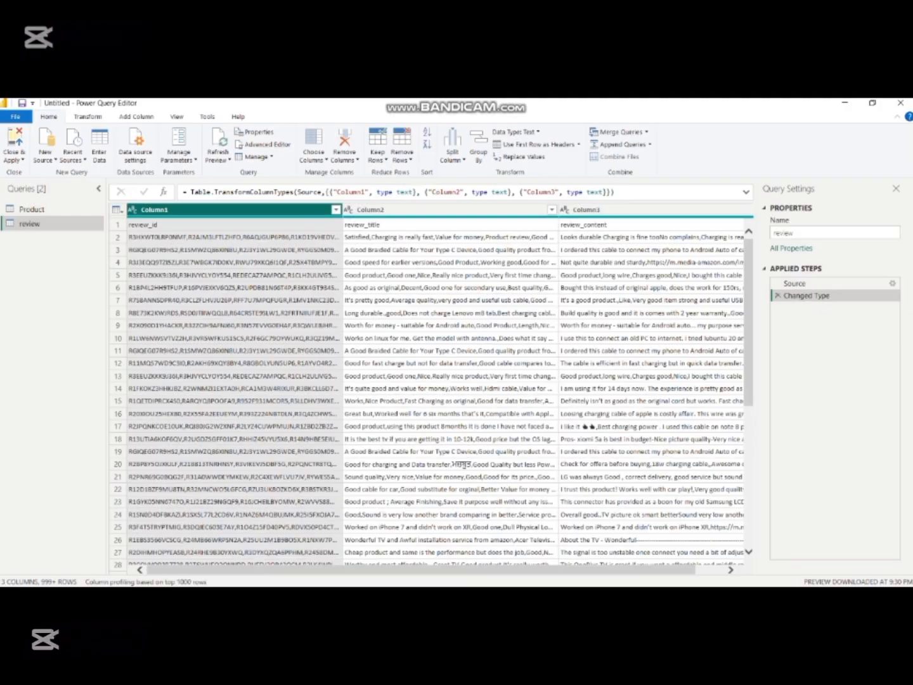
left_click(88, 117)
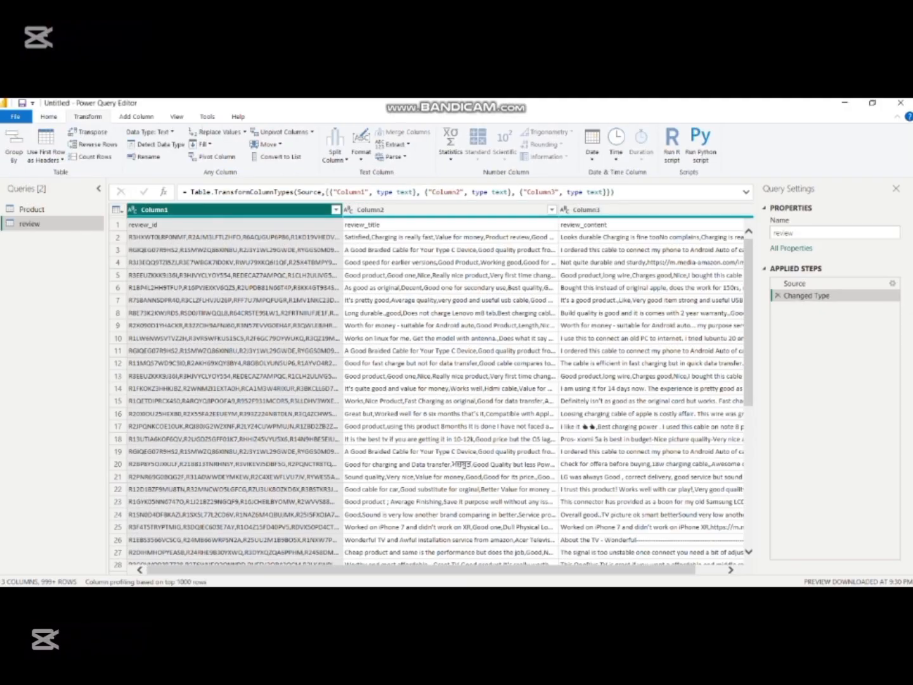
left_click(46, 160)
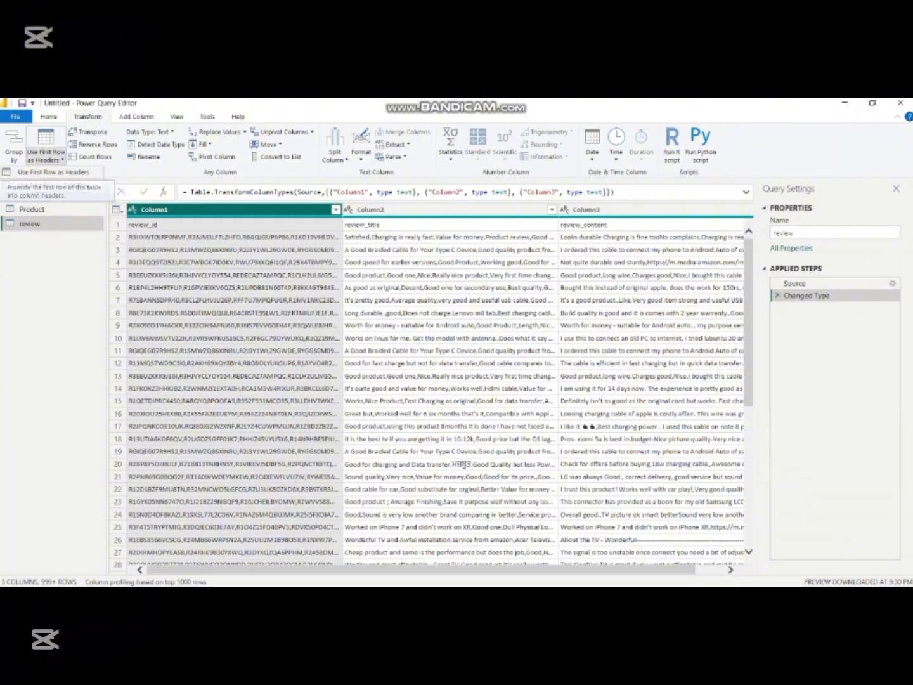
left_click(47, 172)
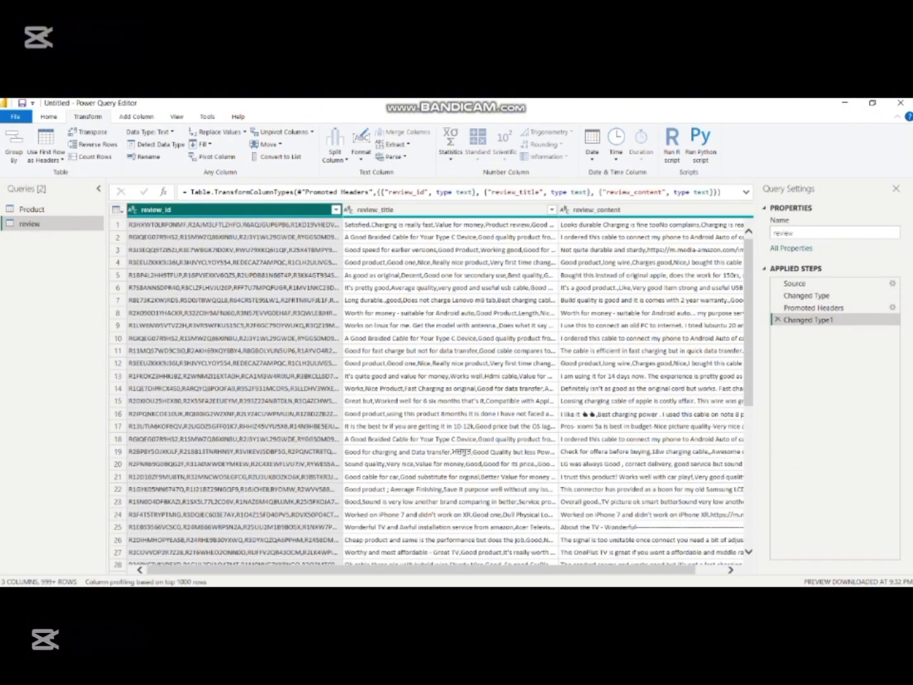
left_click(635, 262)
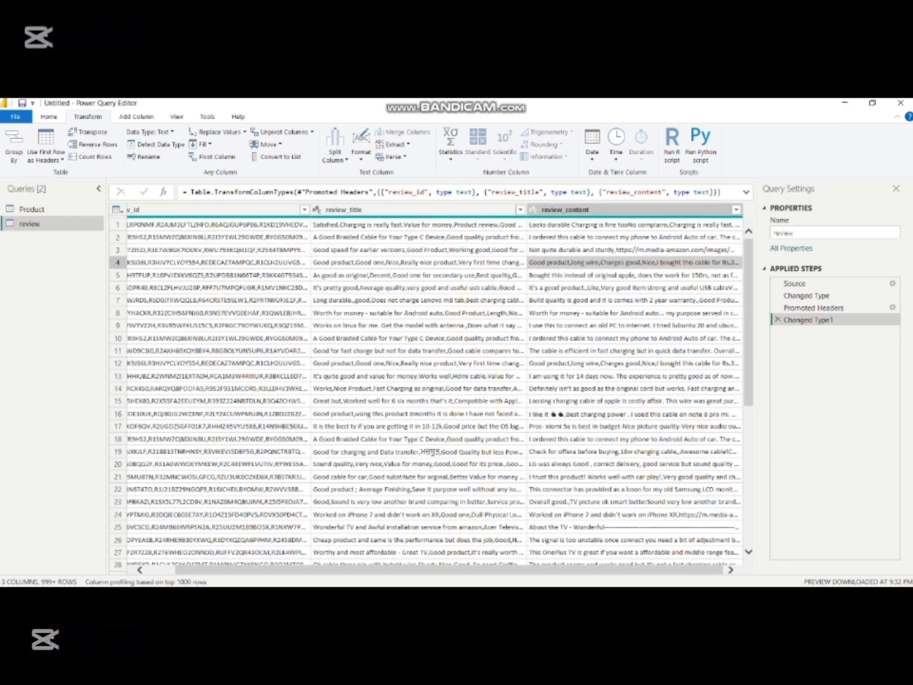
- Check the filter value list of the review_id column in the review query
left_click_drag(507, 569, 472, 569)
left_click(336, 209)
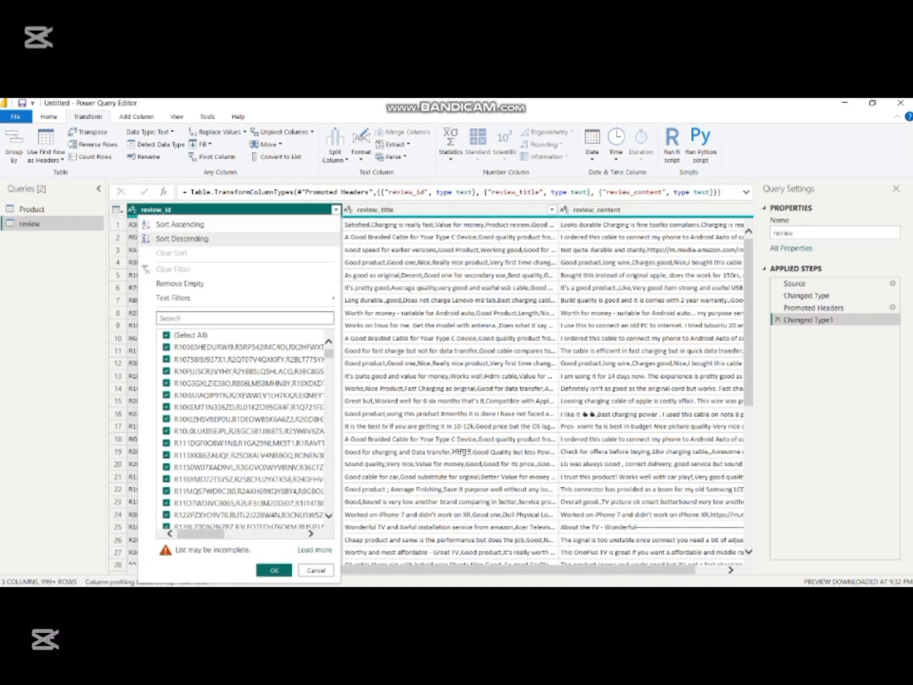
left_click(449, 312)
- Remove duplicate rows from the review query based on the review_id column
left_click(203, 209)
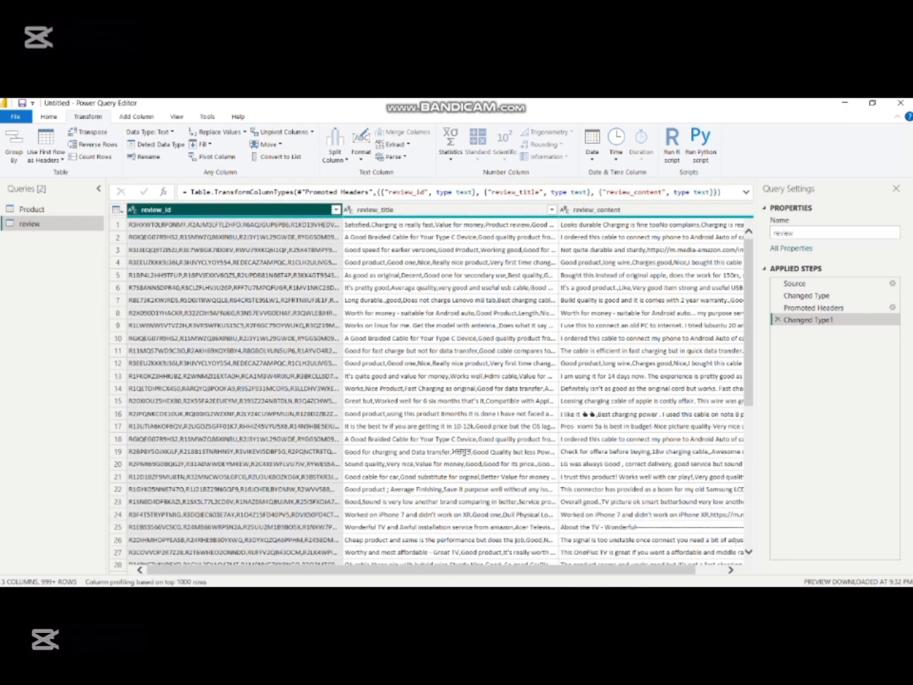
right_click(221, 210)
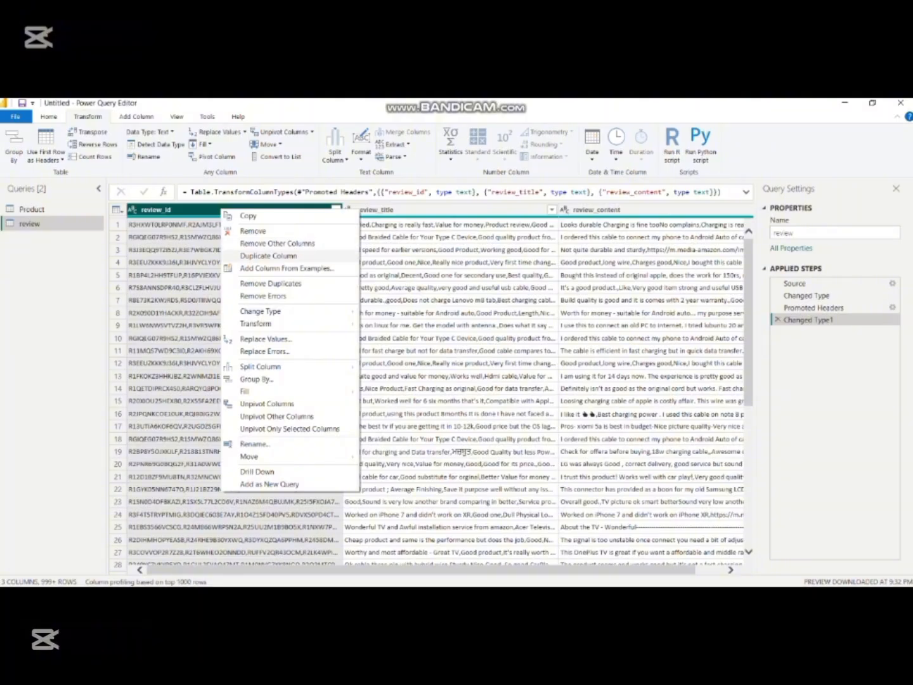
key("Escape")
left_click(48, 118)
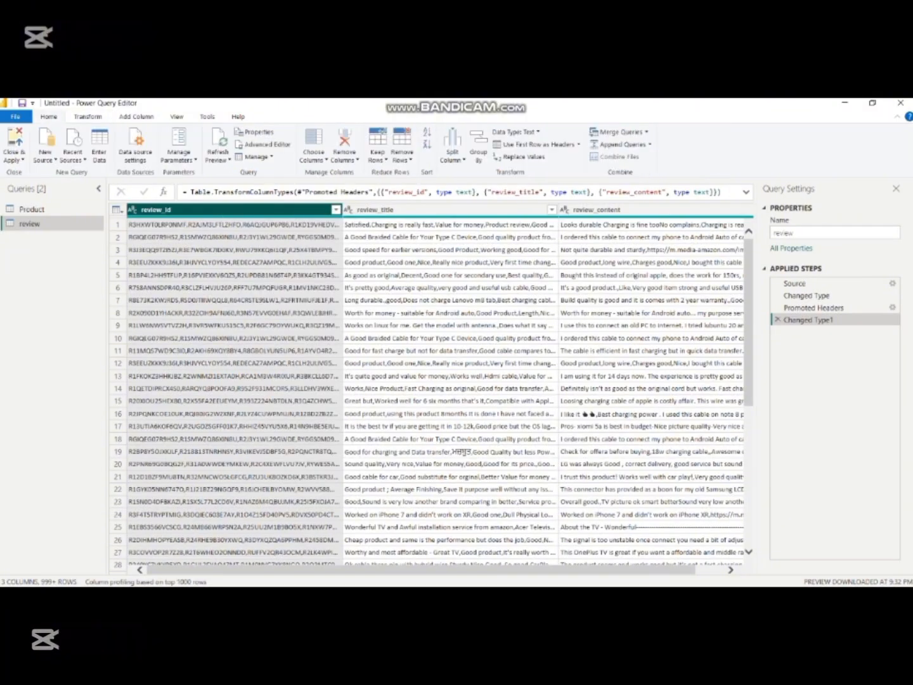
left_click(402, 155)
left_click(360, 211)
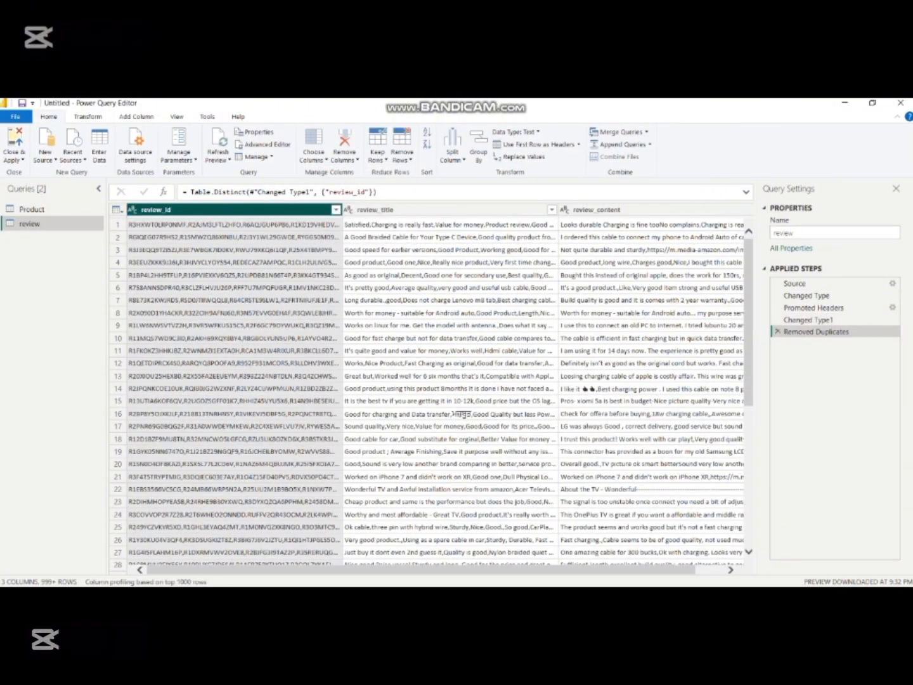
scroll(435, 386, "right", 1)
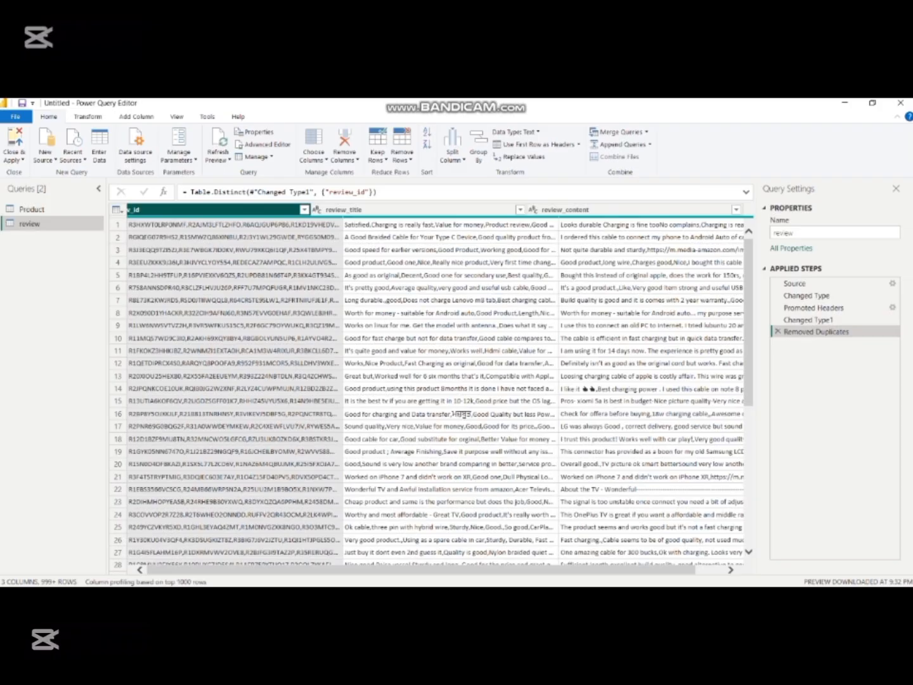
left_click(796, 232)
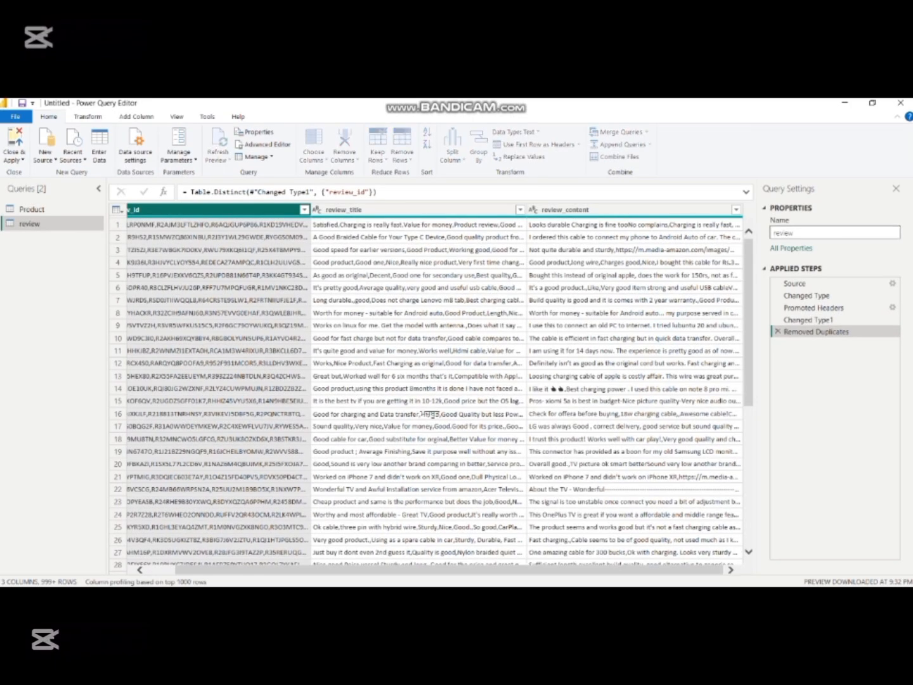
- Import the Bridge table CSV file from the Amazon Dataset folder as a new query
left_click(45, 159)
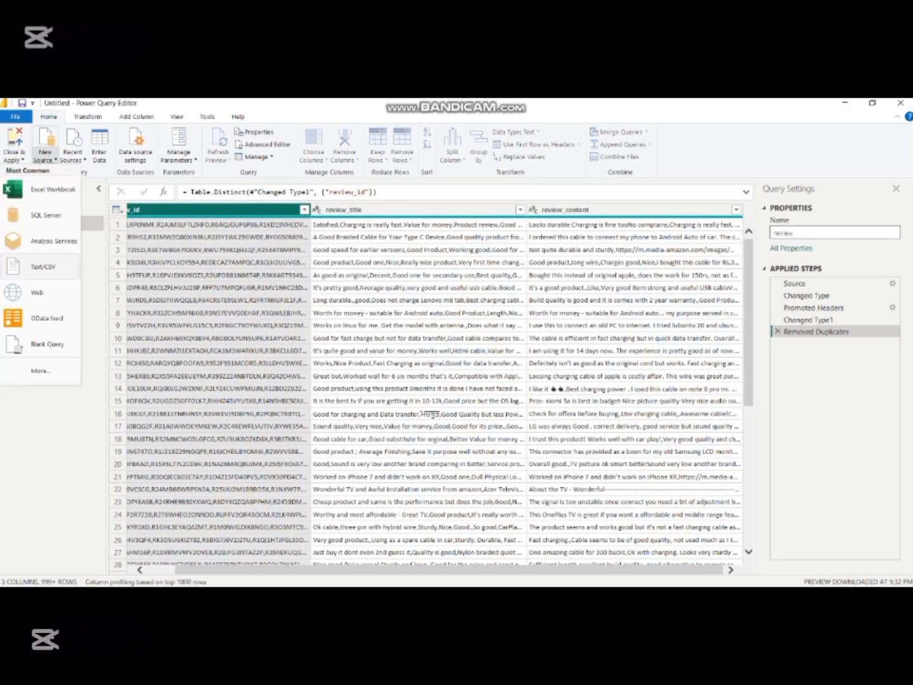
left_click(43, 266)
left_click(140, 205)
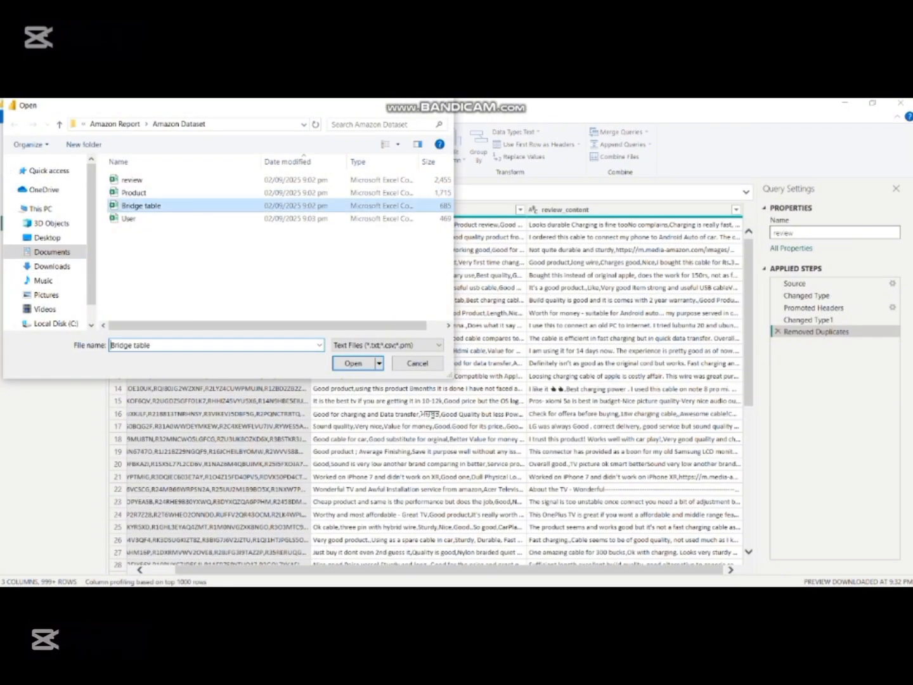
key("Return")
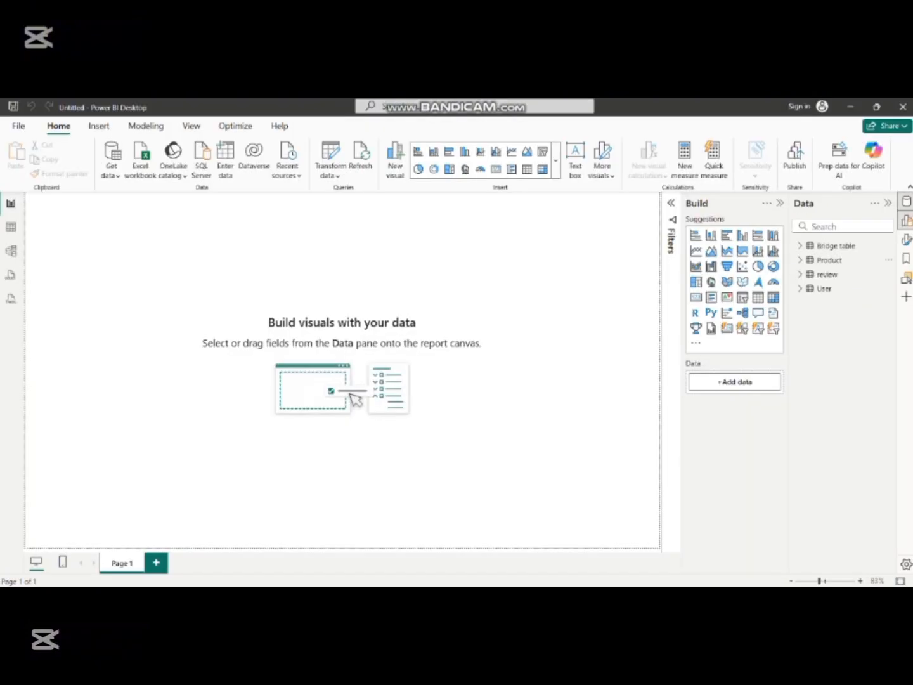
- In the data model view, delete the existing relationships linking Bridge table to review and to User
left_click(10, 250)
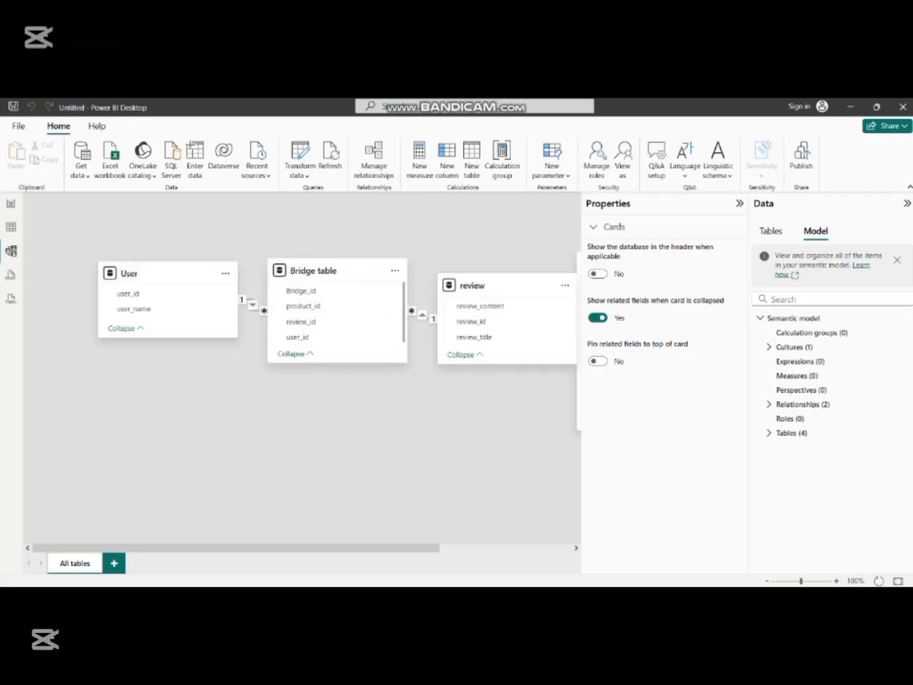
left_click(419, 314)
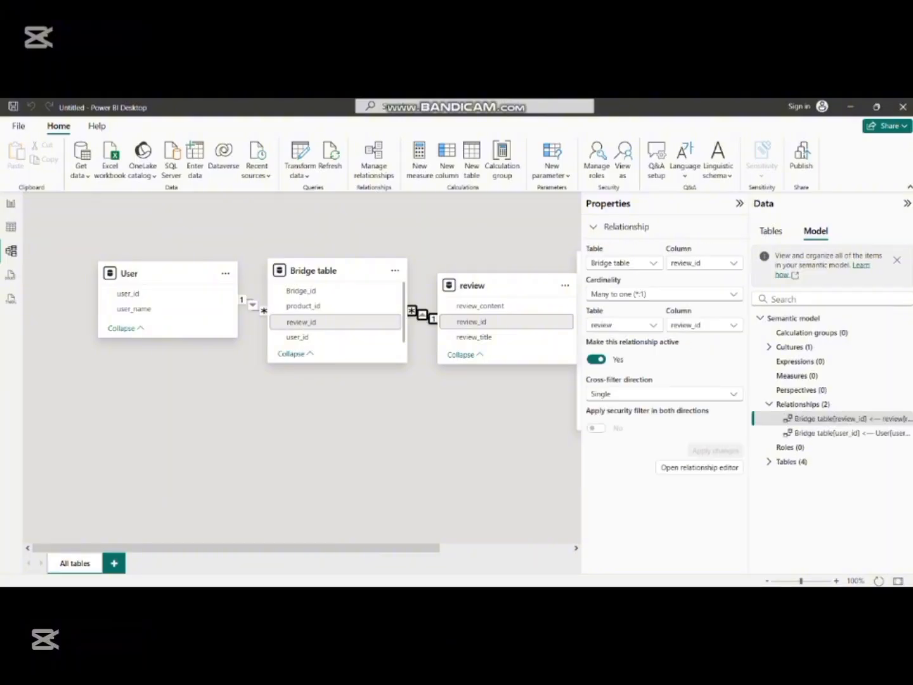
key("Delete")
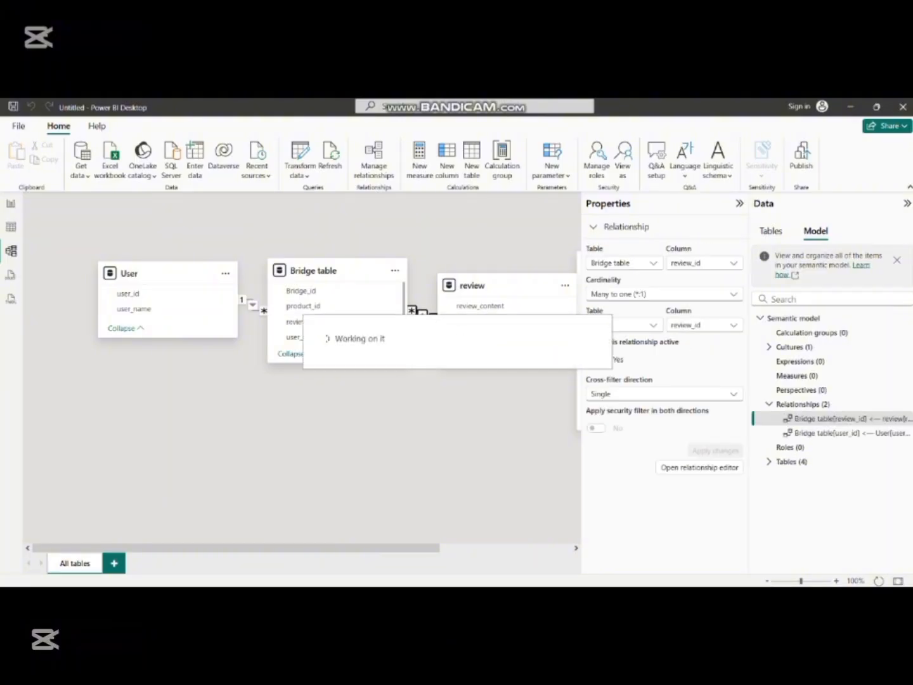
left_click(253, 305)
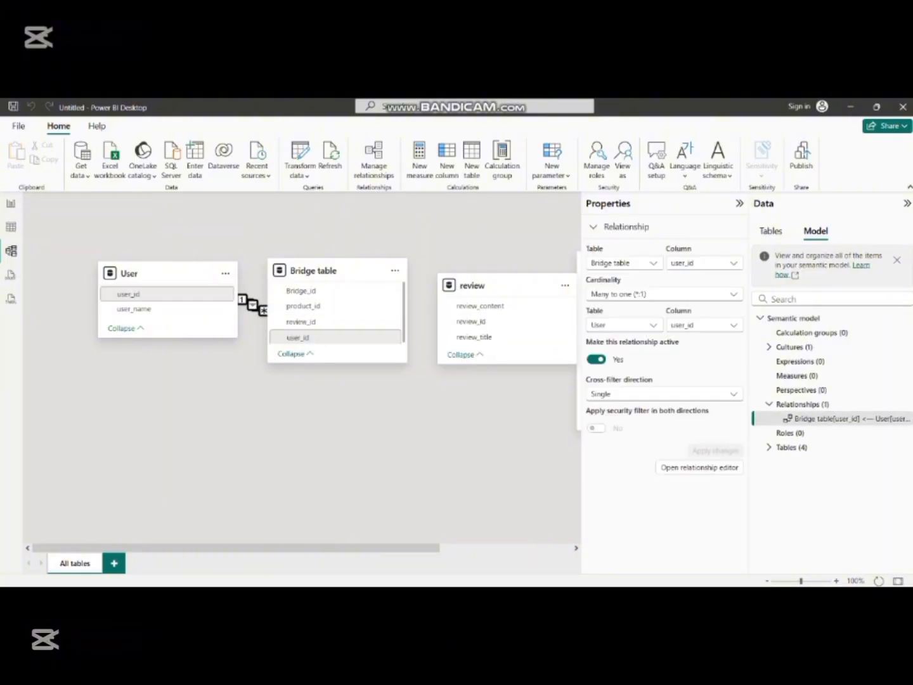
key("Delete")
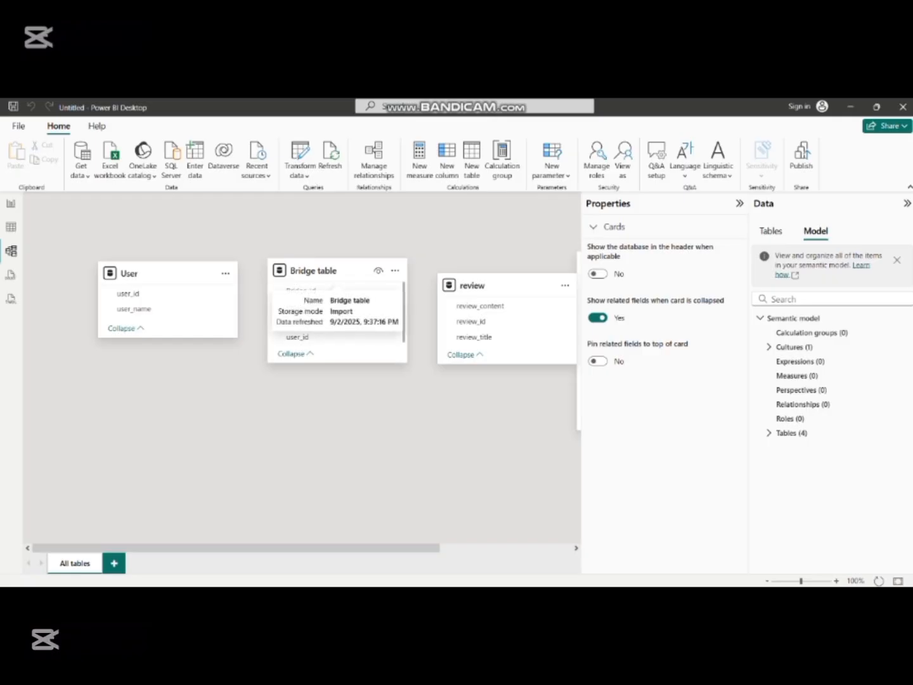
- Place the Bridge table card below the other tables and the Product card between User and review in the model diagram
scroll(302, 368, "right", 3)
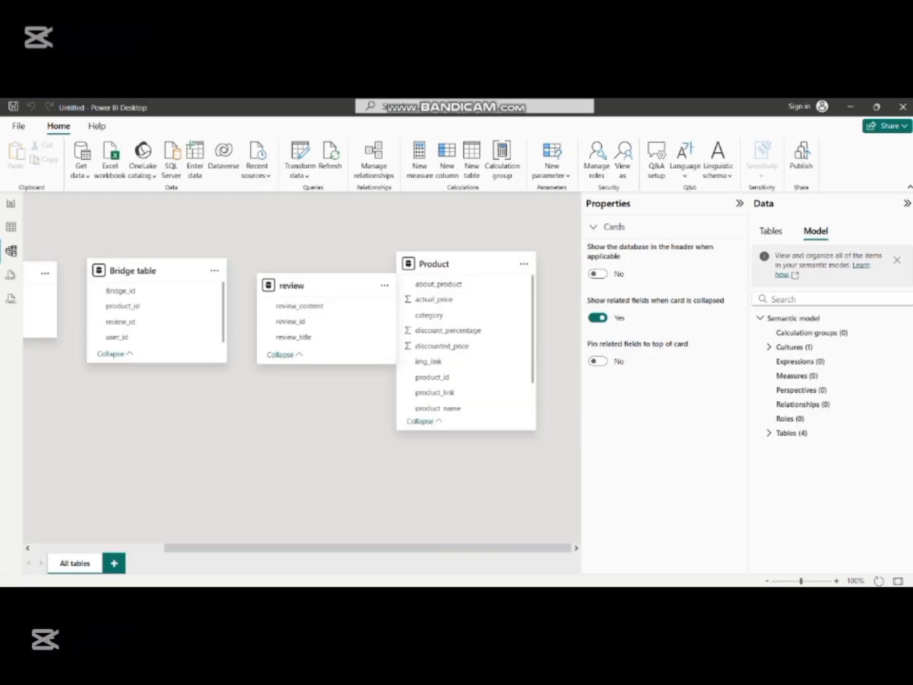
left_click(766, 581)
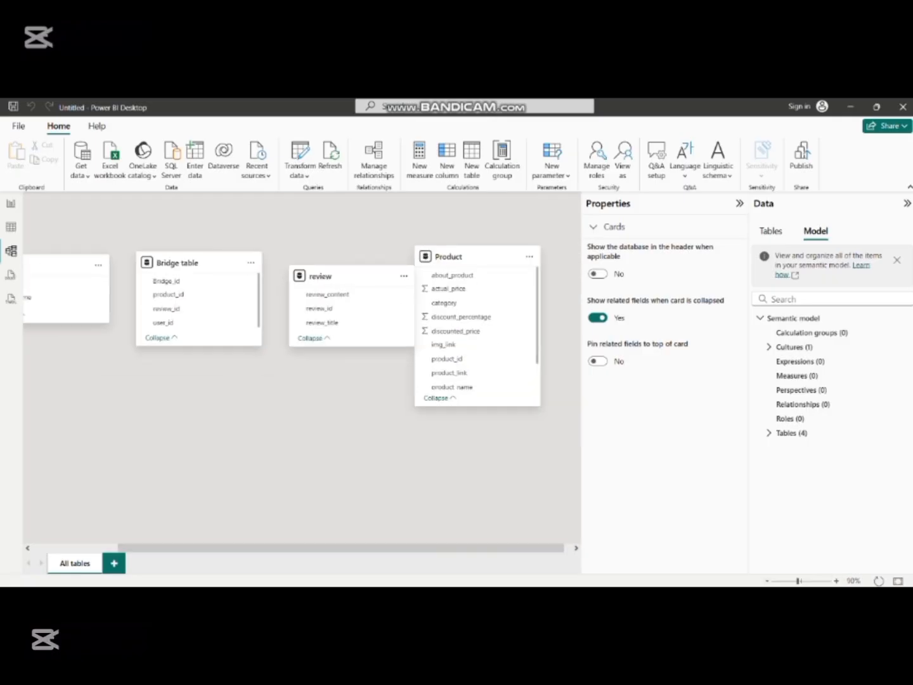
left_click(767, 580)
left_click(767, 581)
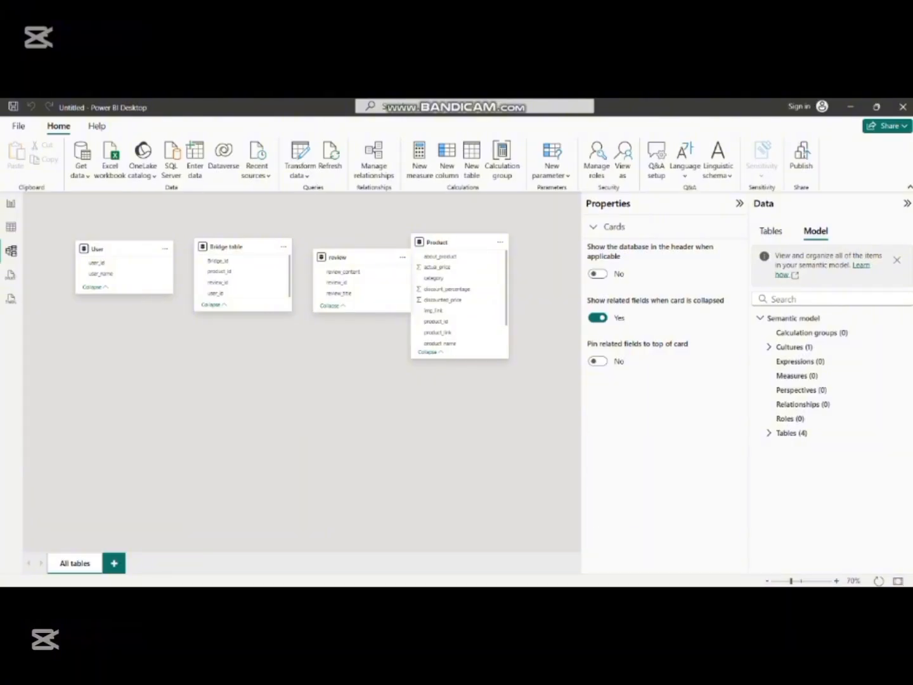
left_click(243, 247)
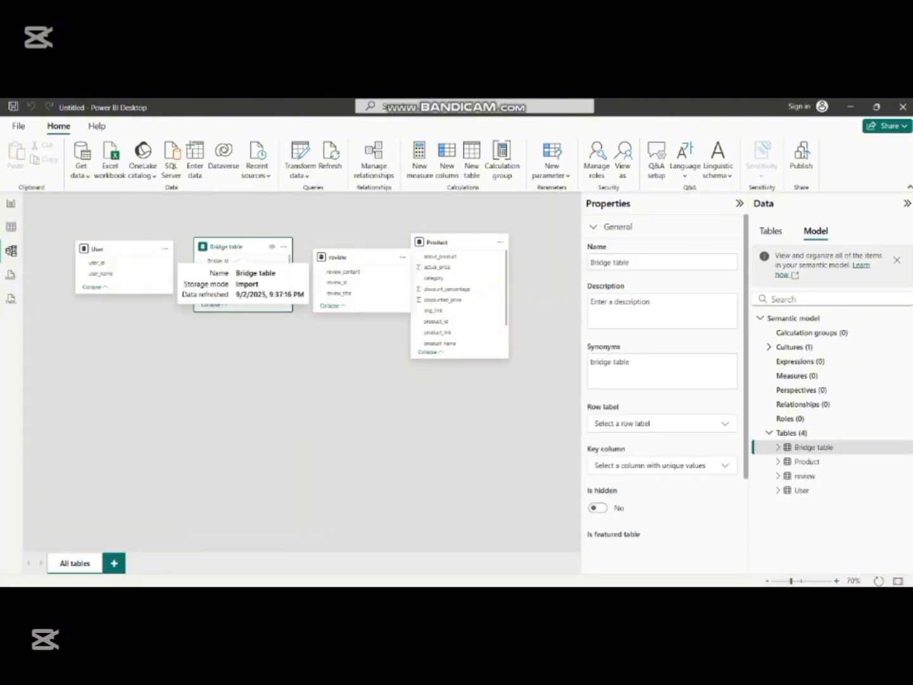
left_click_drag(242, 247, 313, 449)
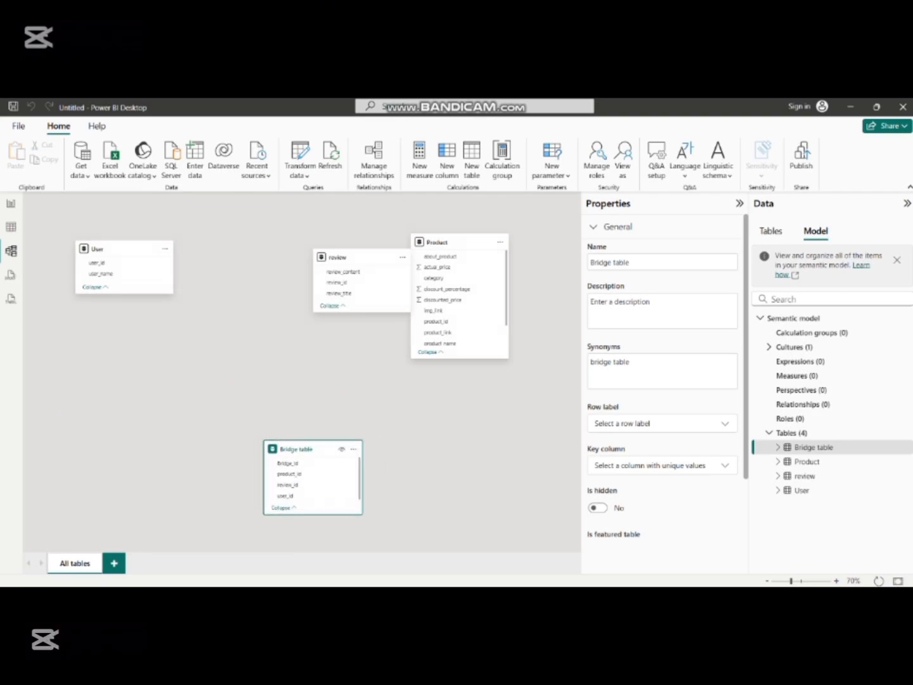
left_click_drag(443, 244, 231, 234)
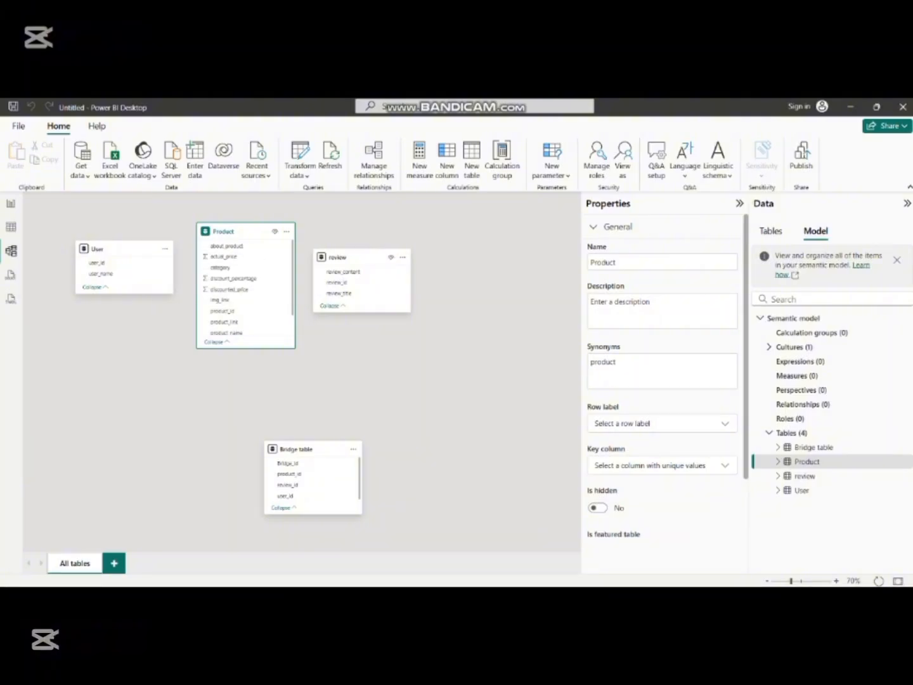
- Space the User, Product and review cards out in one row and align the Bridge table card beneath Product
left_click(362, 258)
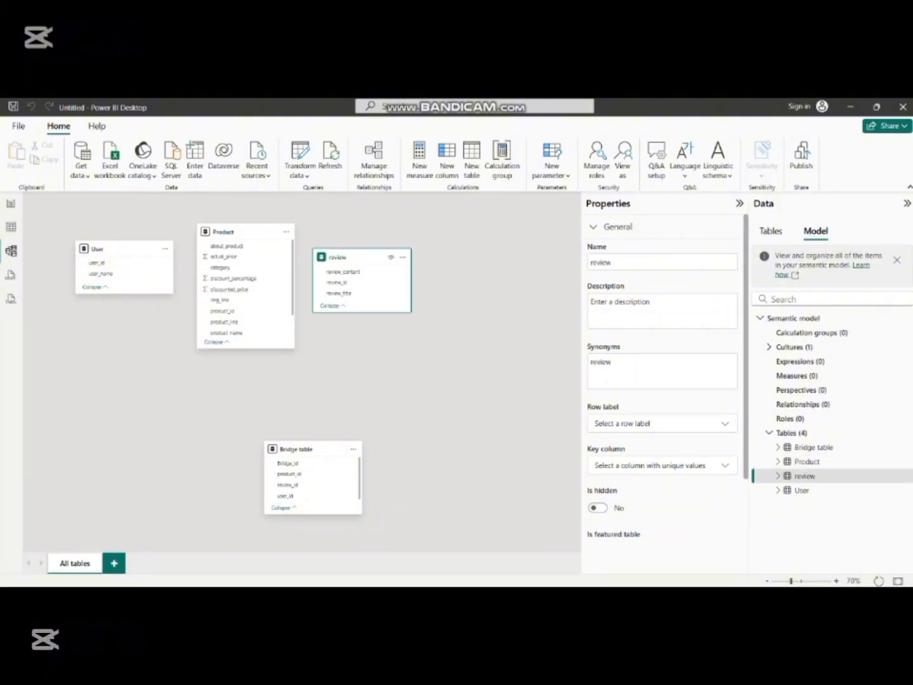
left_click_drag(362, 257, 430, 235)
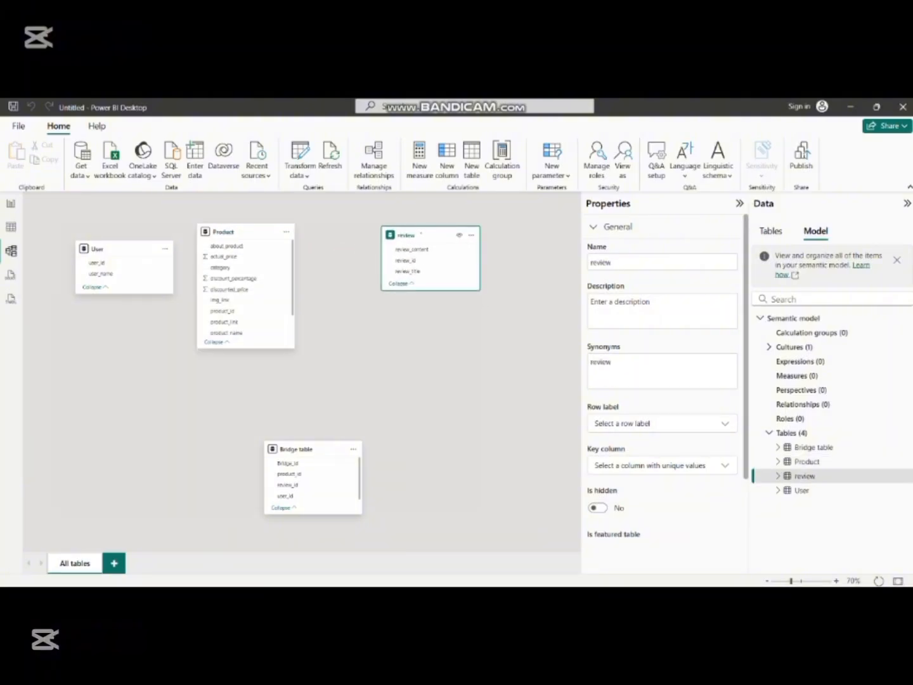
left_click(228, 232)
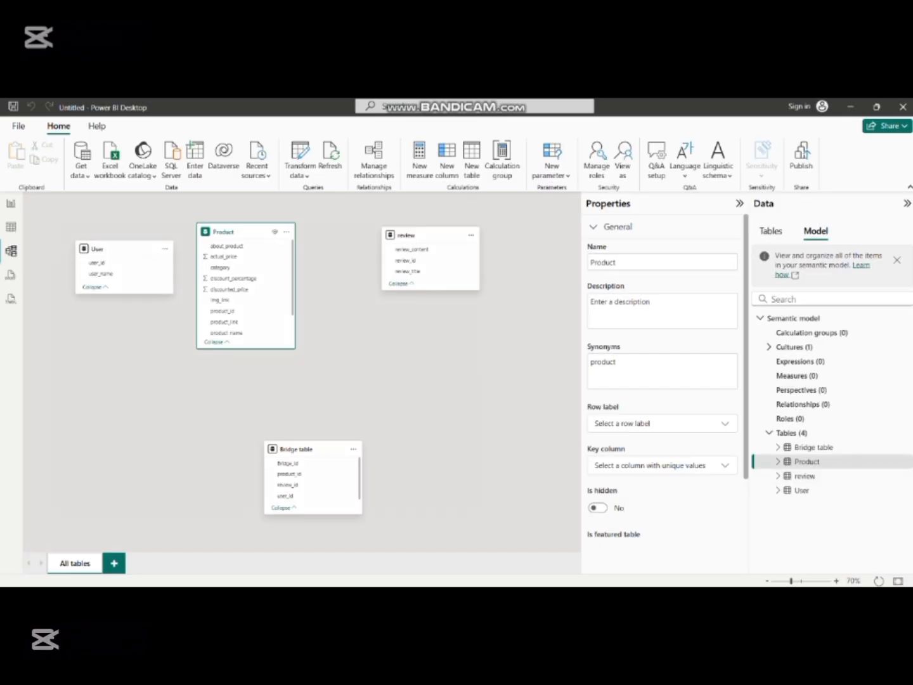
left_click_drag(228, 233, 289, 233)
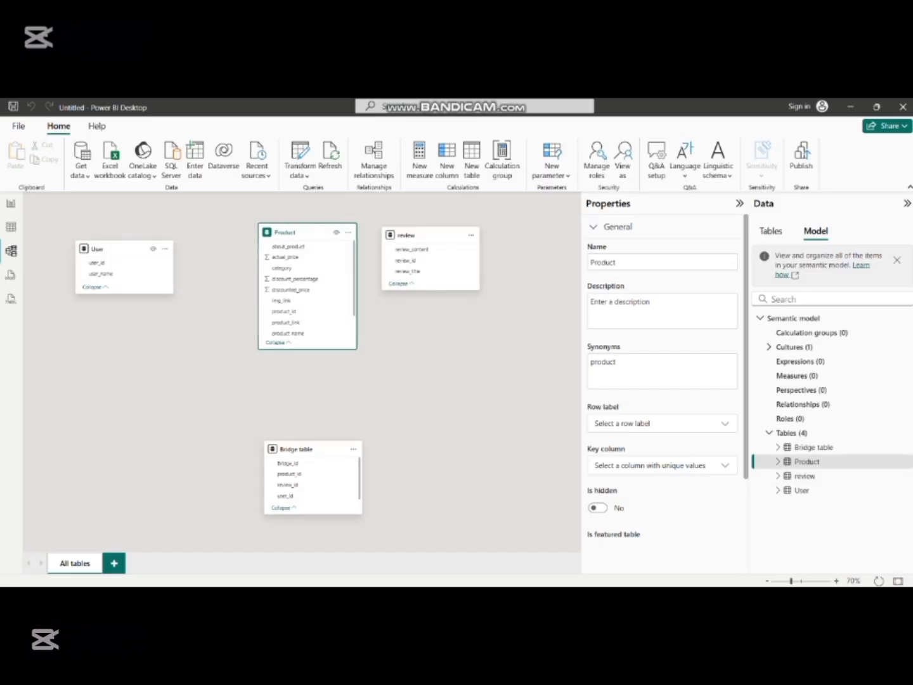
left_click(152, 249)
left_click_drag(152, 248, 202, 232)
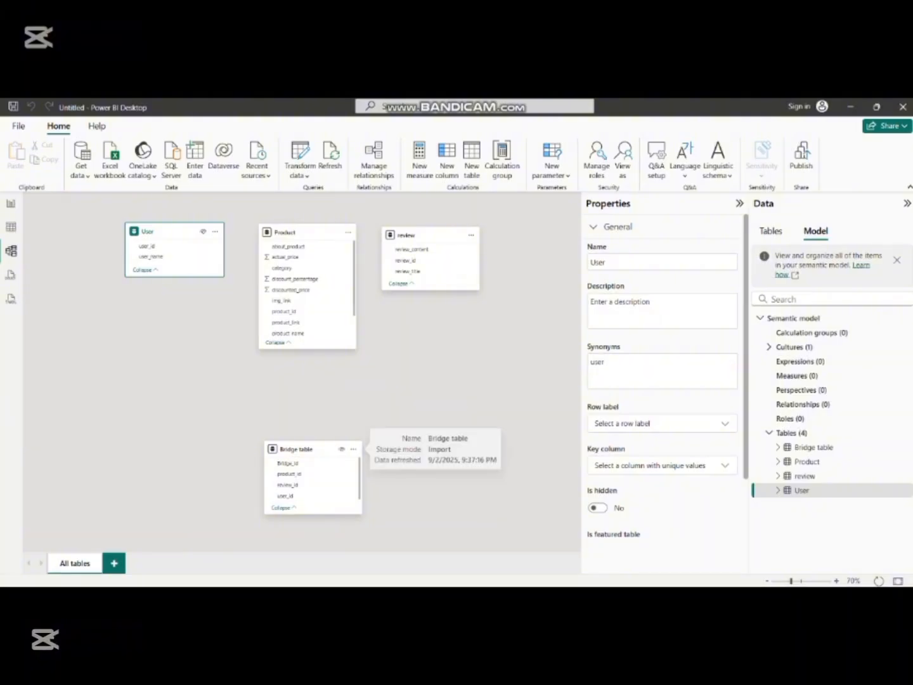
left_click(343, 448)
left_click_drag(342, 449, 311, 423)
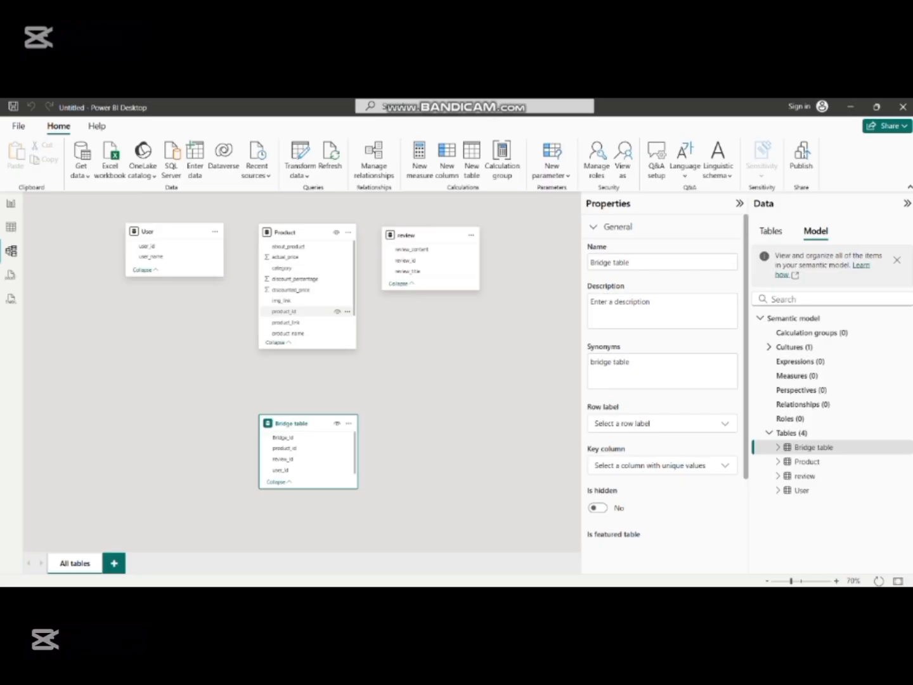
- Create active one-to-many relationships with single cross-filter direction from Product's product_id and User's user_id to the matching Bridge table columns
left_click_drag(284, 311, 285, 448)
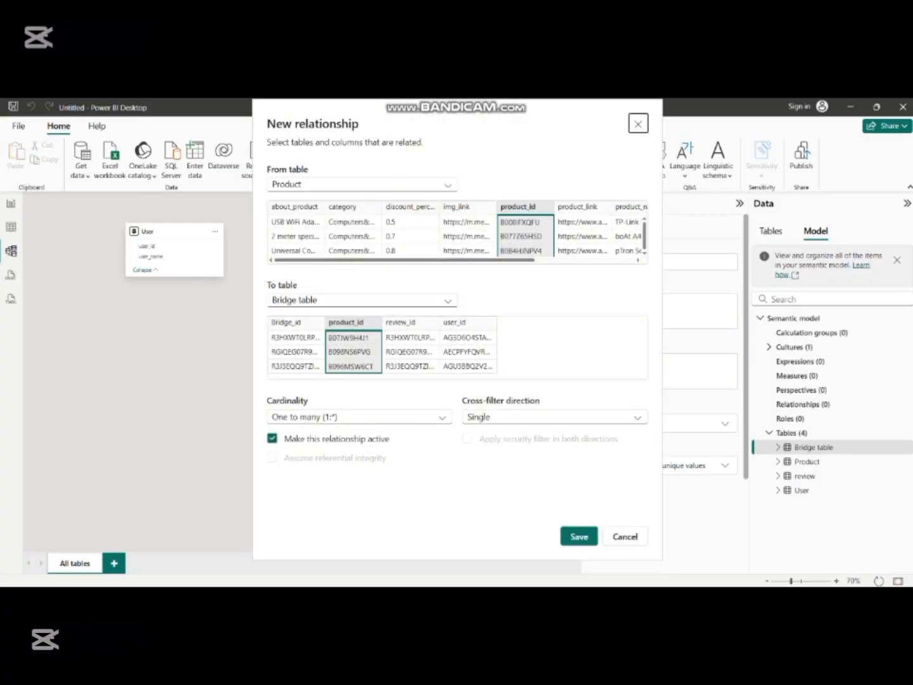
left_click(579, 537)
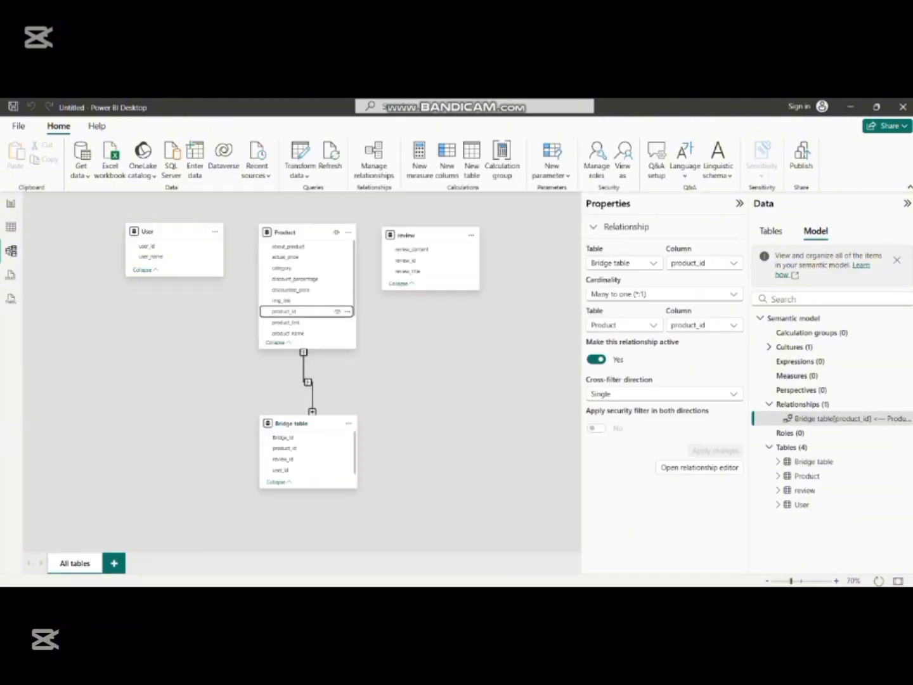
left_click_drag(146, 247, 254, 471)
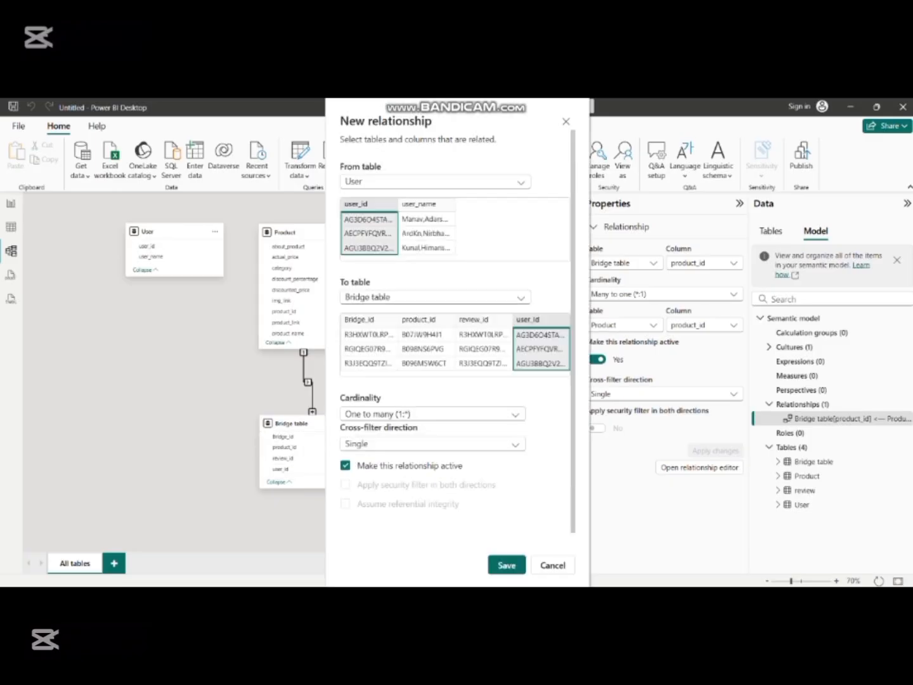
left_click(506, 565)
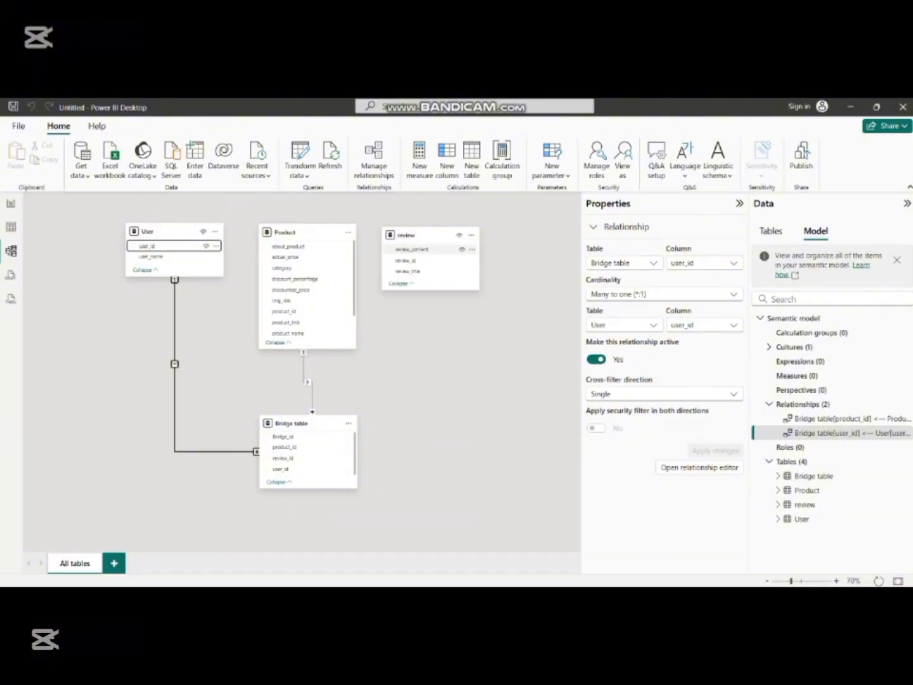
- Create an active one-to-many relationship with single cross-filter direction from review's review_id to Bridge table's review_id
left_click_drag(406, 261, 399, 269)
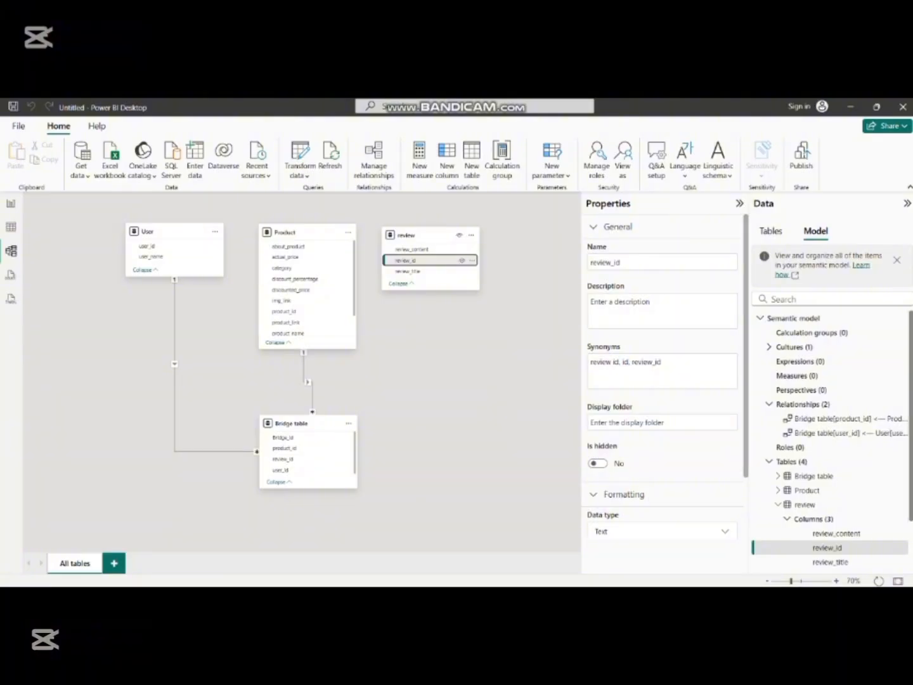
left_click_drag(406, 261, 293, 457)
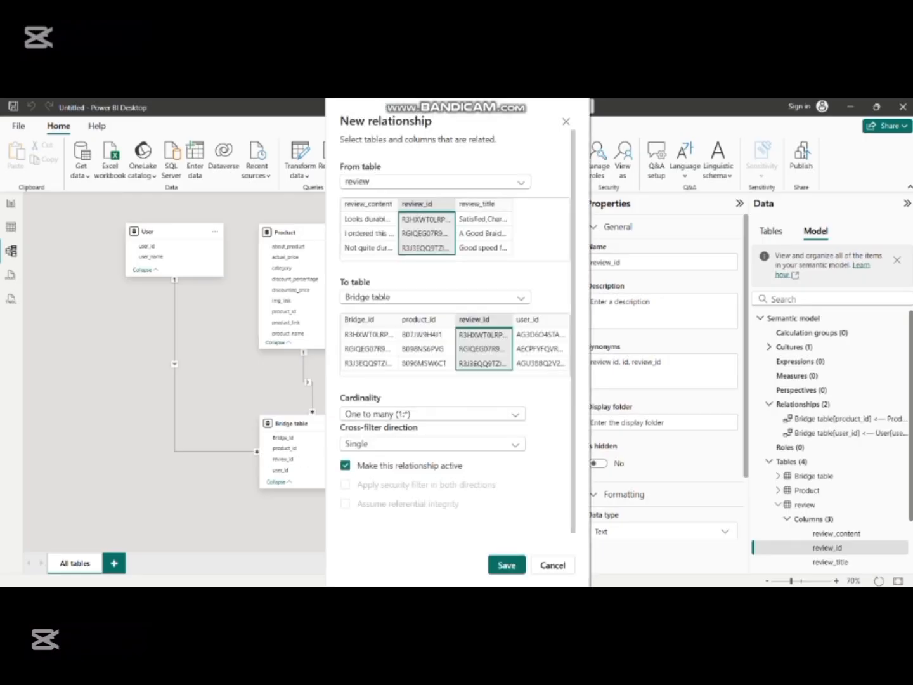
left_click(506, 564)
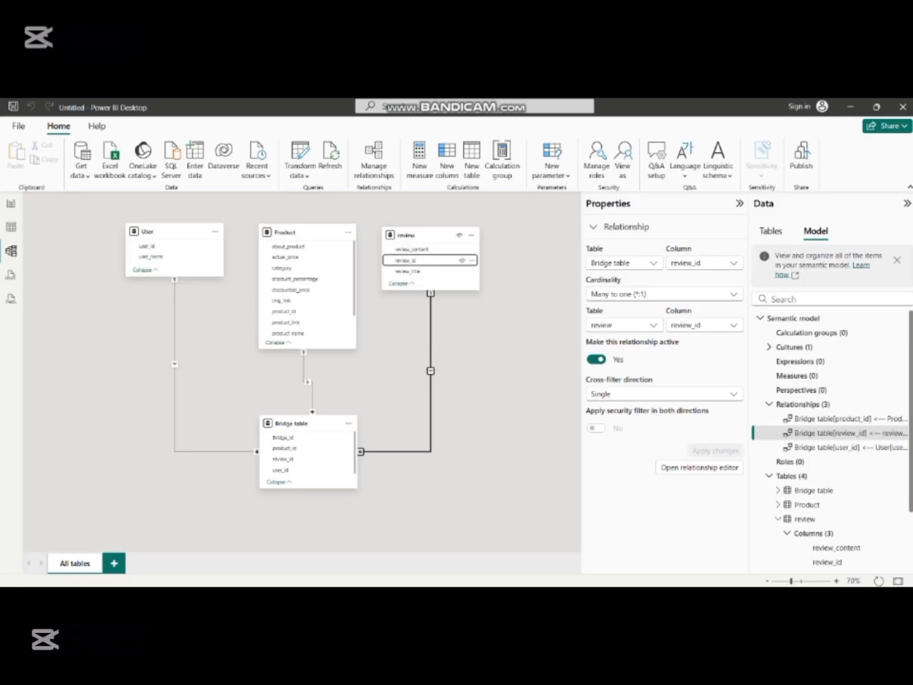
- Set the cross-filter direction of the relationship between Bridge table and review to Single
left_click(665, 394)
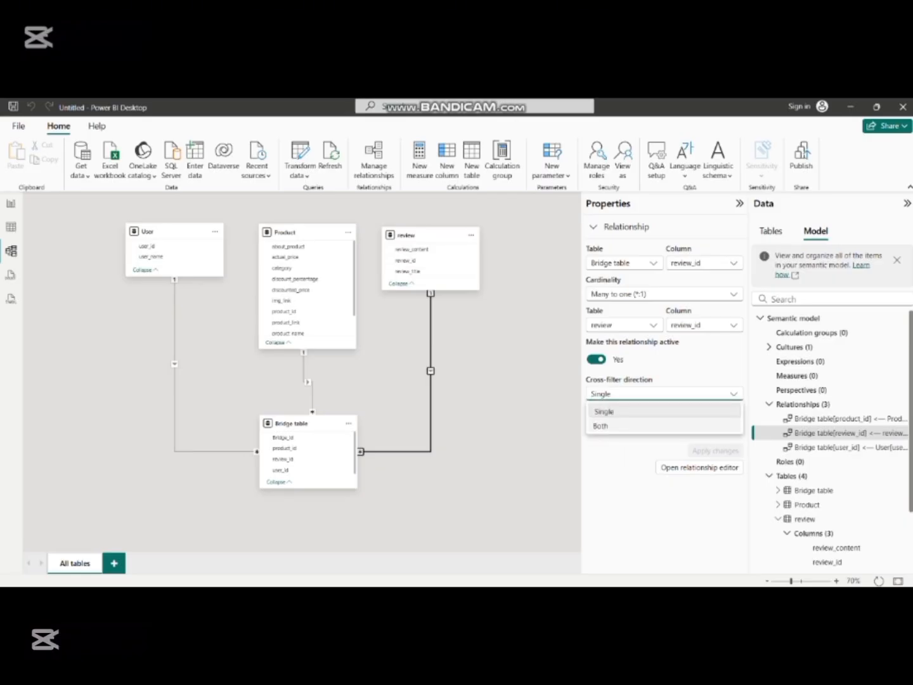
left_click(634, 411)
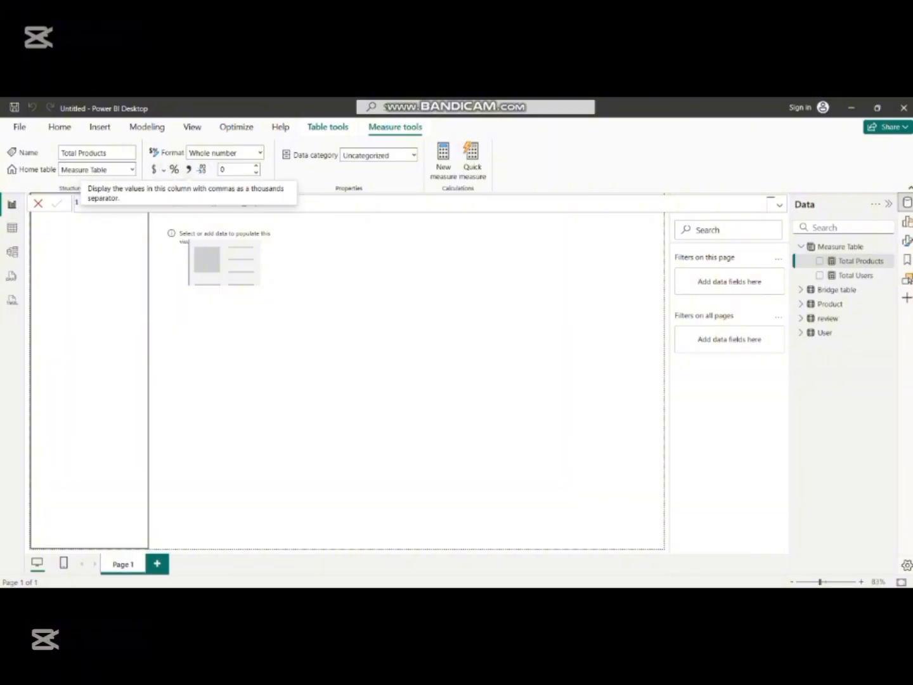
- Display the Total Products and Total Users measures with commas as thousands separators
left_click(189, 168)
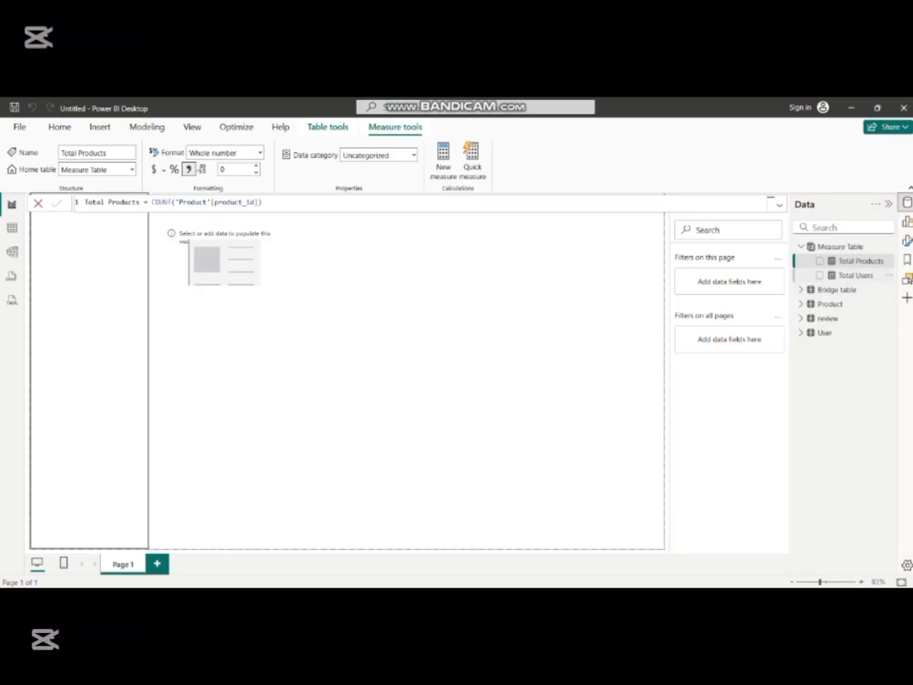
left_click(855, 275)
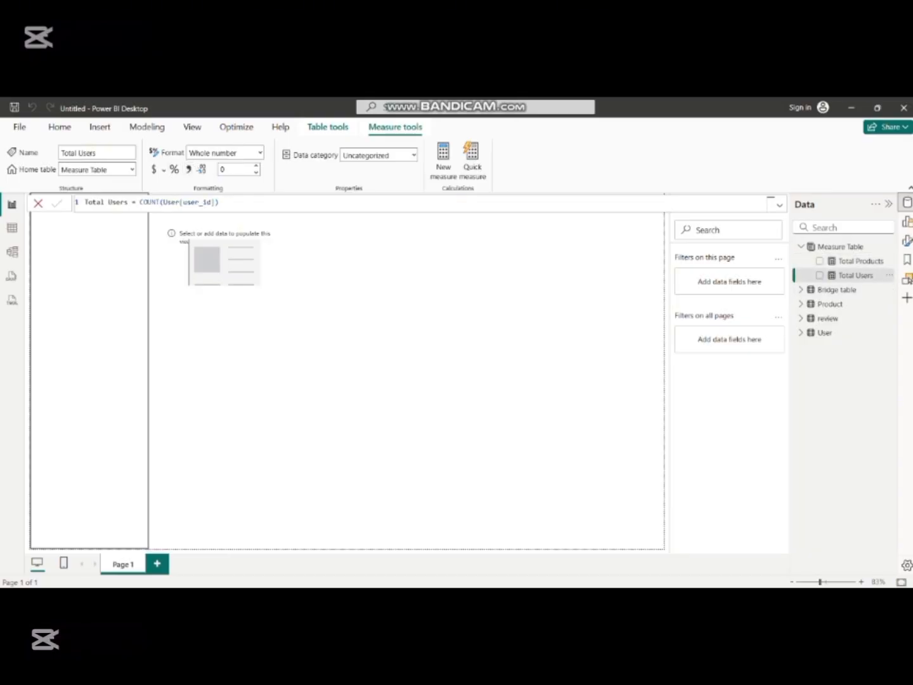
left_click(188, 168)
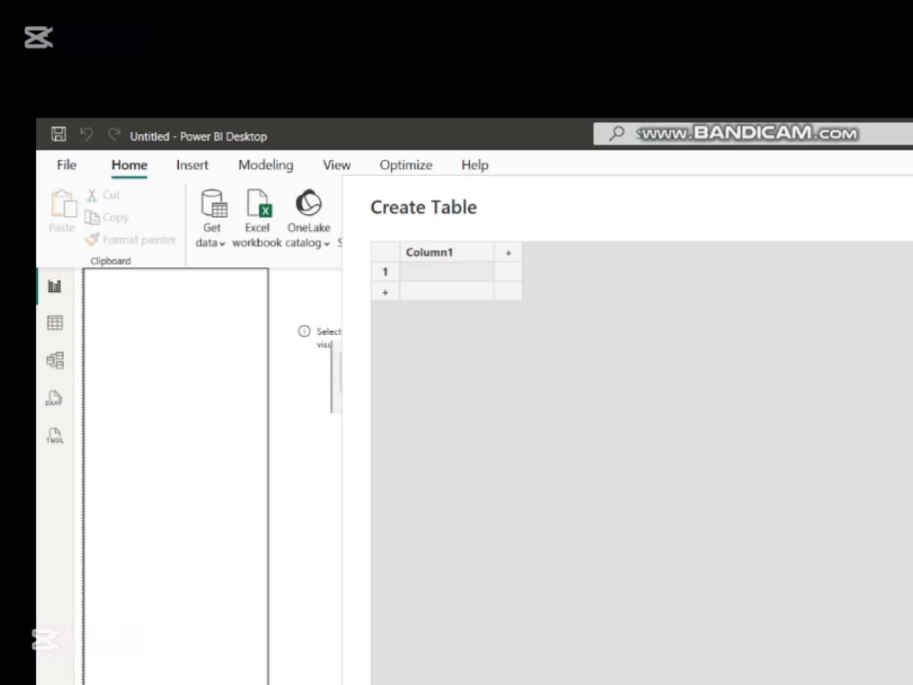
- Create the measure Total Users = COUNT(User[user_id]) in Measure Table and delete the placeholder Column1
key("Escape")
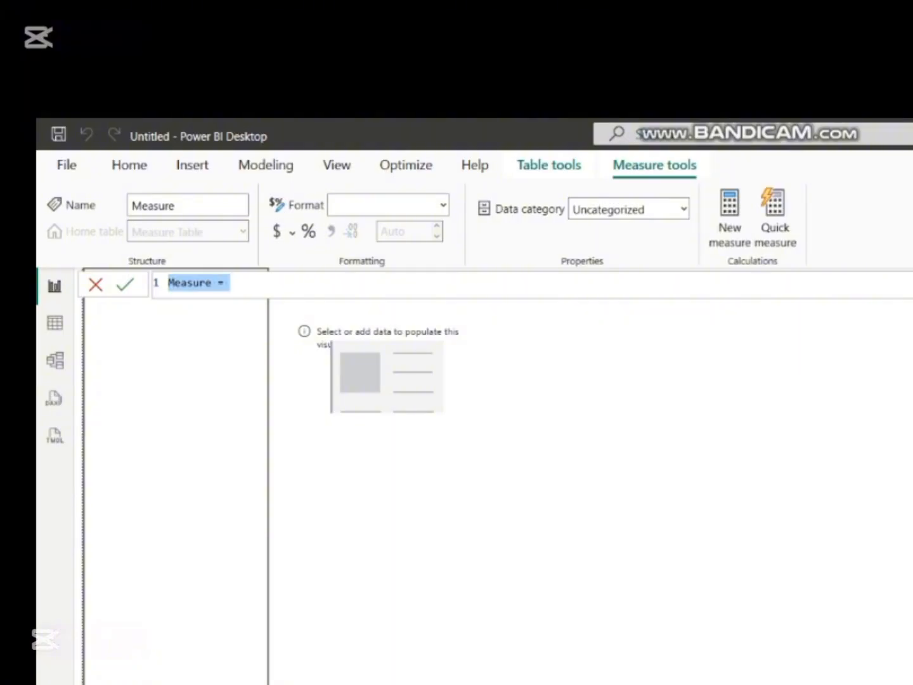
left_click(212, 283)
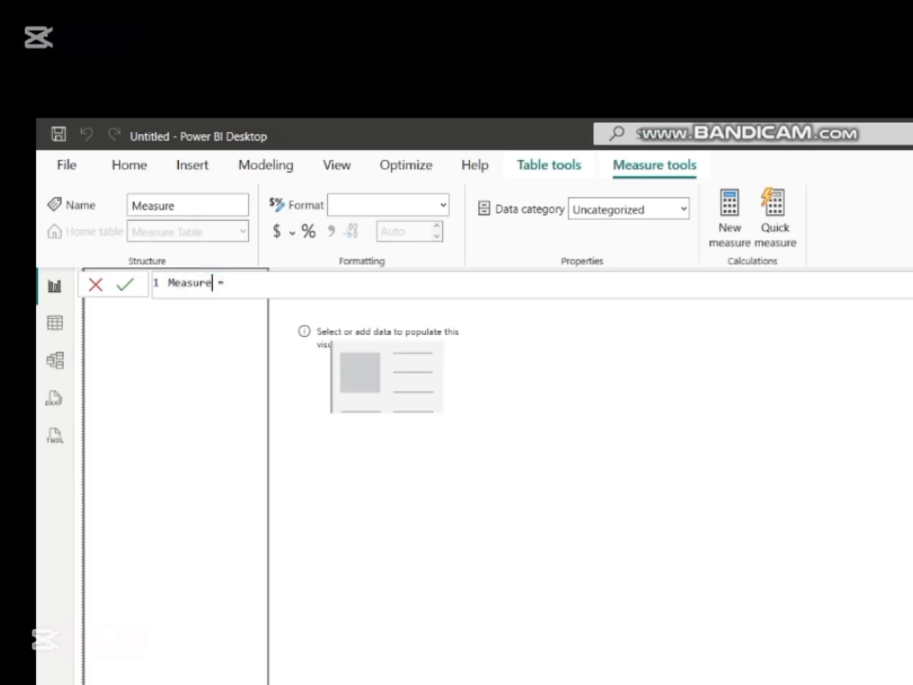
key("BackSpace")
key("BackSpace")
key("BackSpace")
key("BackSpace")
key("BackSpace")
key("BackSpace")
key("BackSpace")
type("Total Users")
key("Right")
key("Right")
key("Right")
type("coun")
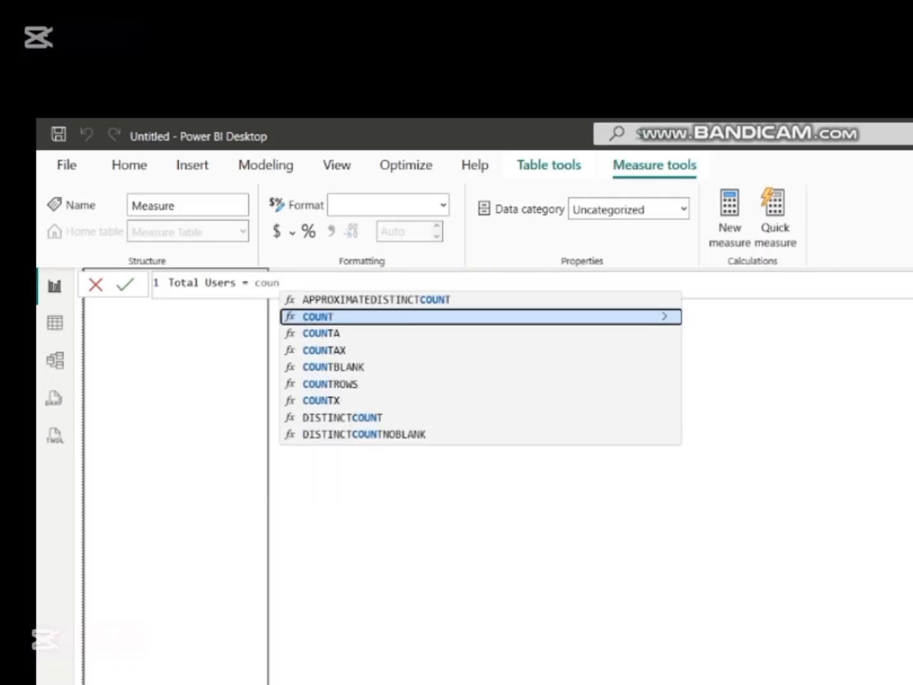
key("Tab")
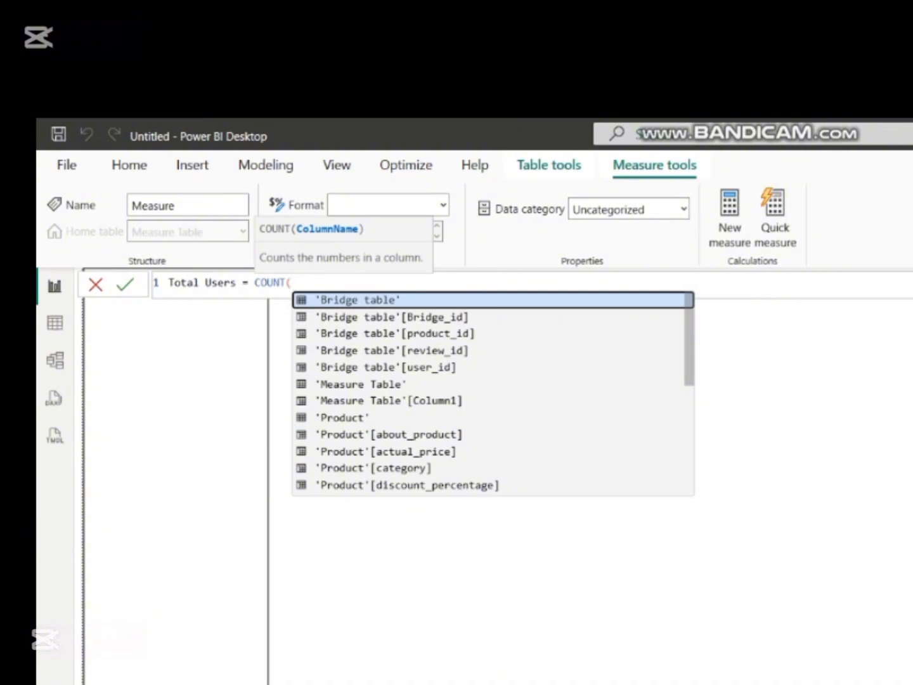
key("Up")
key("Up")
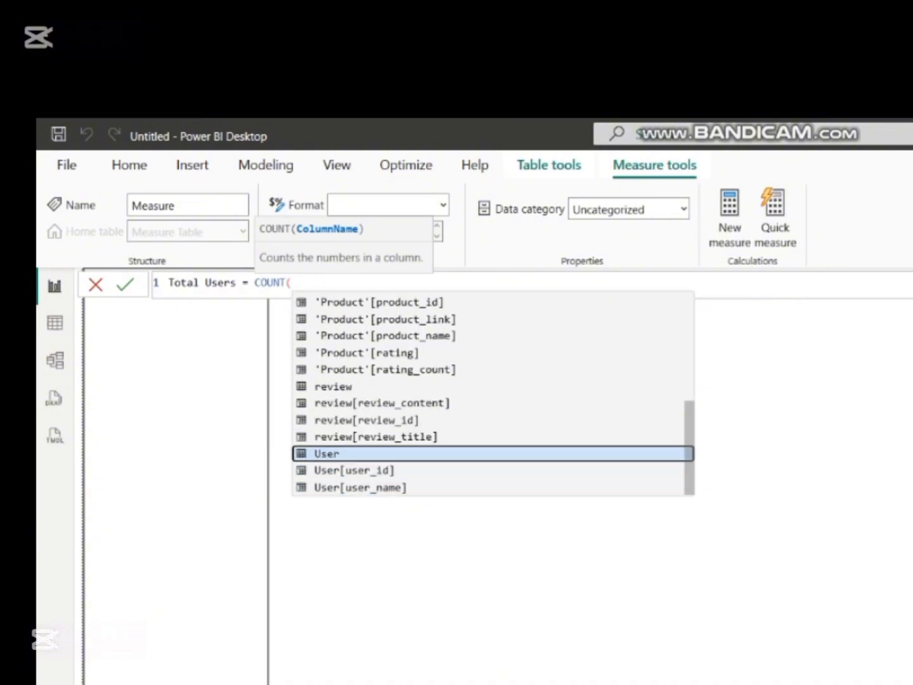
key("Down")
key("Tab")
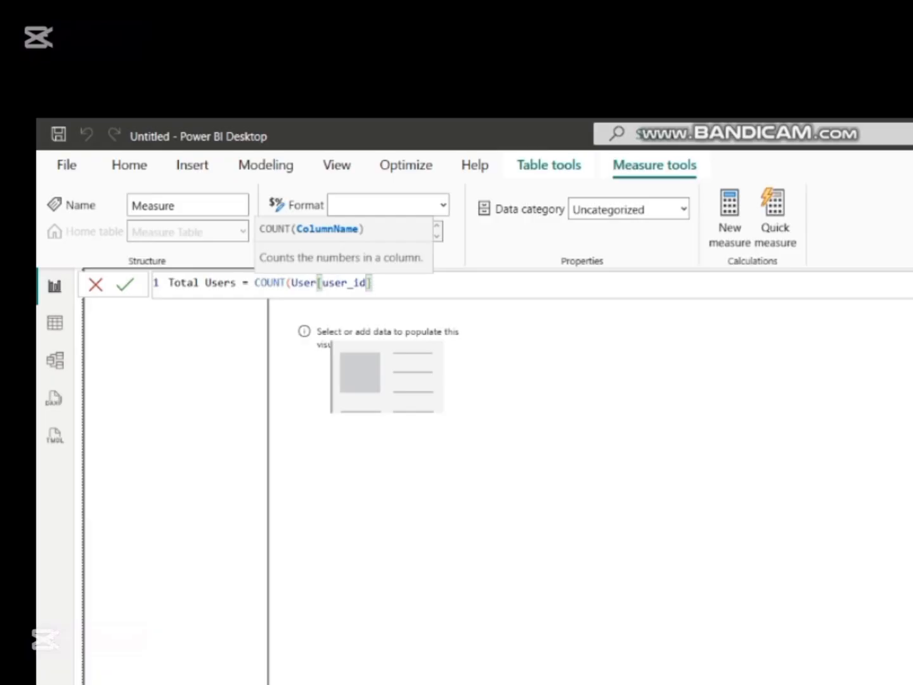
type(")")
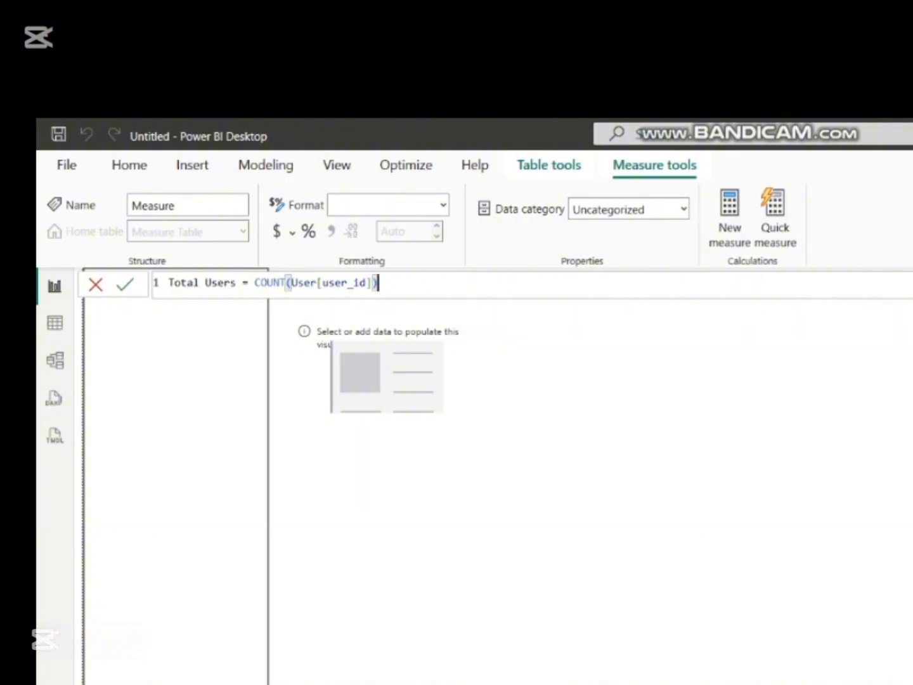
key("Return")
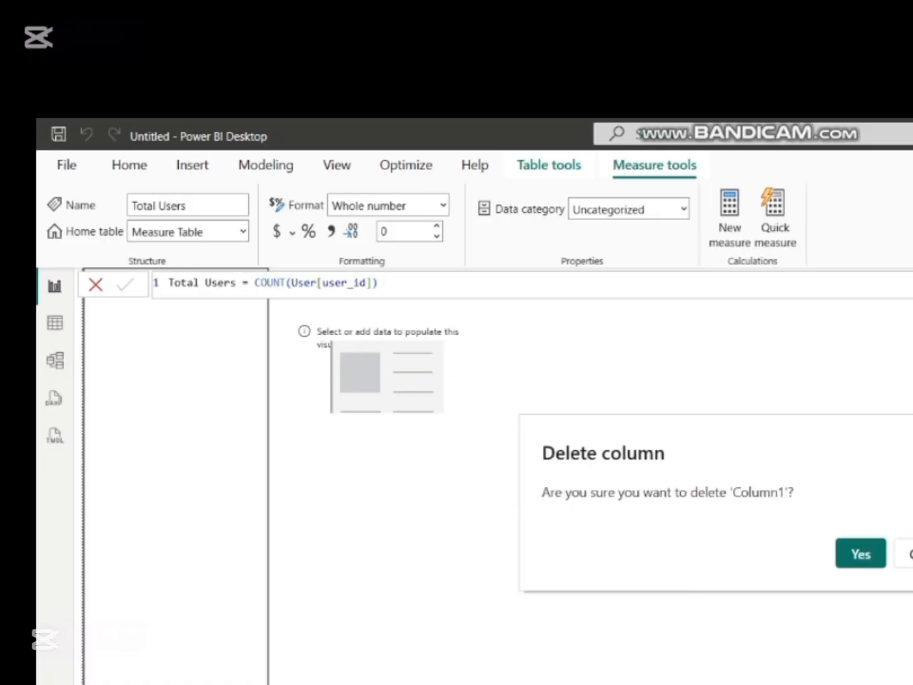
key("Return")
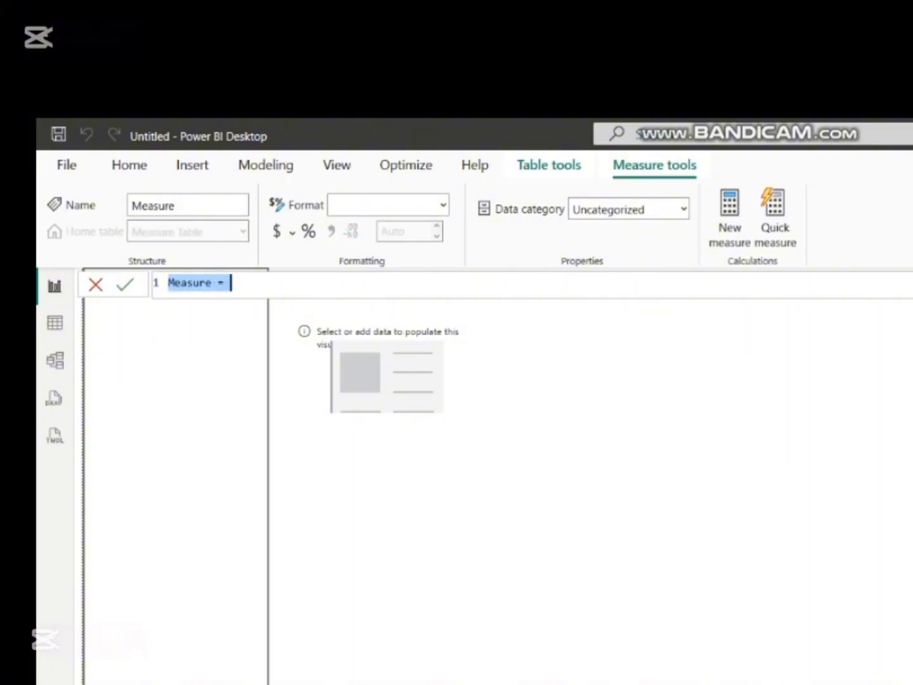
- Create the measure Total Products = COUNT('Product'[product_id]) in Measure Table
left_click(213, 283)
key("BackSpace")
key("BackSpace")
key("BackSpace")
key("BackSpace")
key("BackSpace")
key("BackSpace")
key("BackSpace")
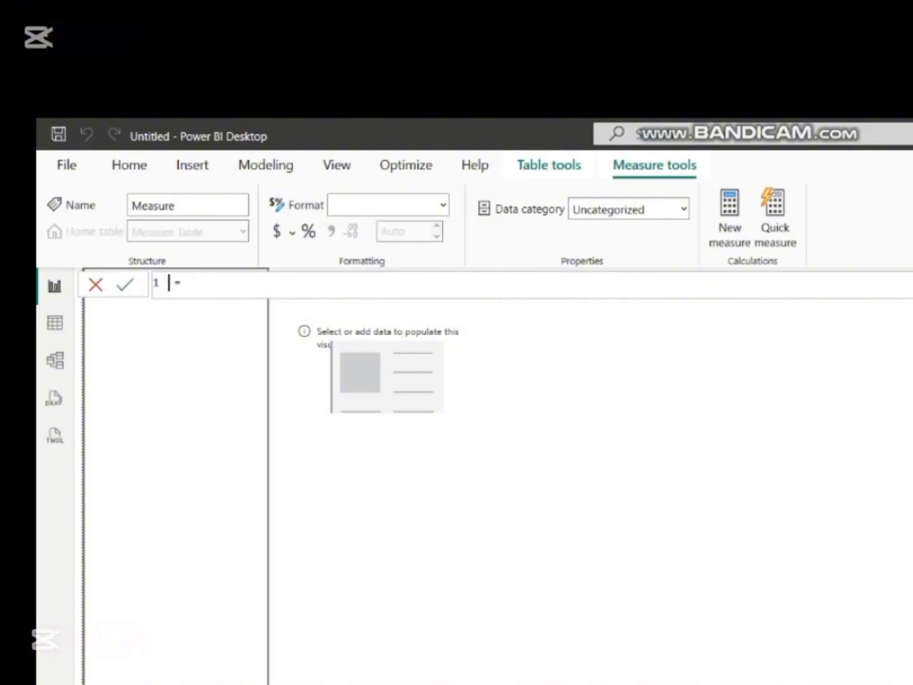
type("To")
type("tal")
type(" Us")
key("BackSpace")
key("BackSpace")
type("P ")
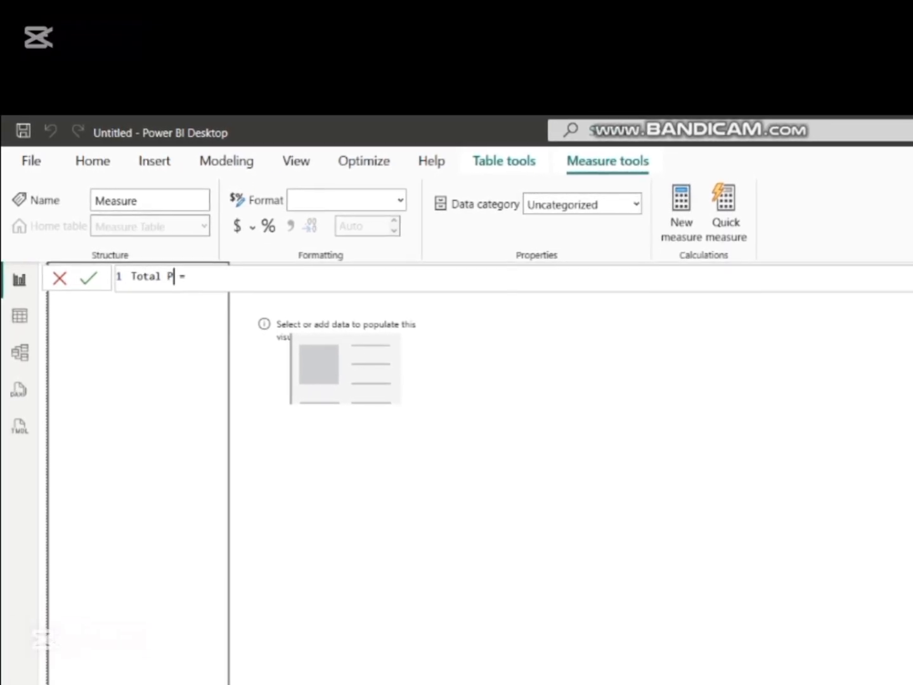
type("roducts")
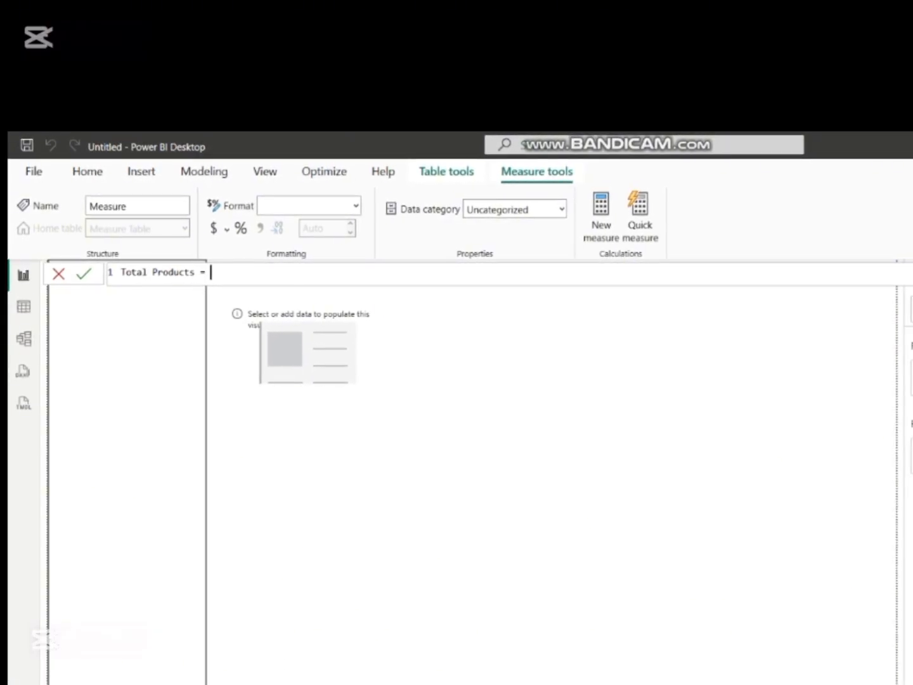
type("COUNT(")
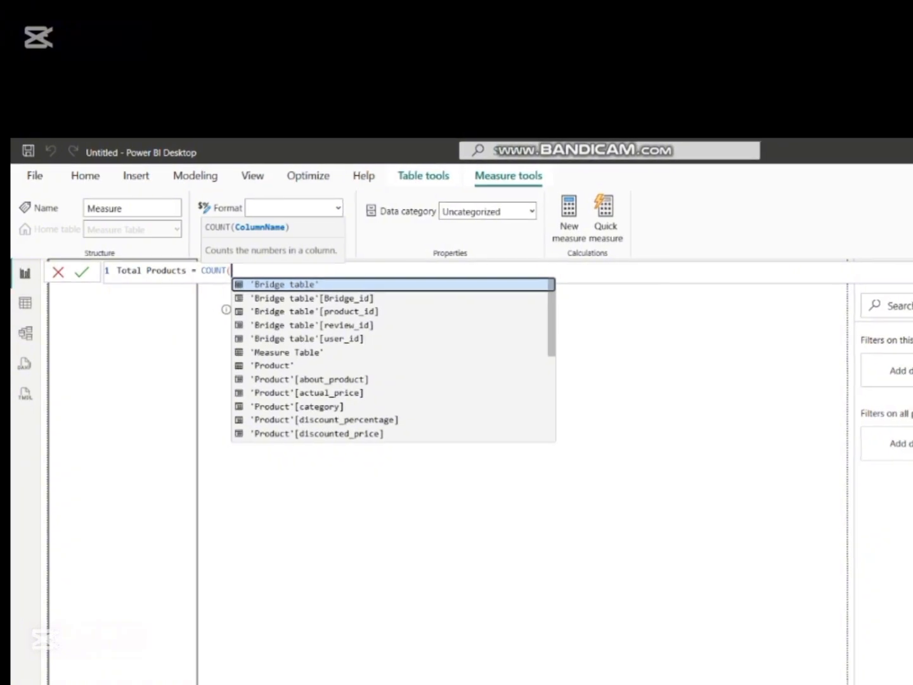
key("Up")
key("Up")
key("Up")
key("Up")
key("Up")
key("Up")
key("Up")
key("Up")
key("Up")
key("Up")
key("Up")
key("Up")
key("Up")
key("Up")
key("Up")
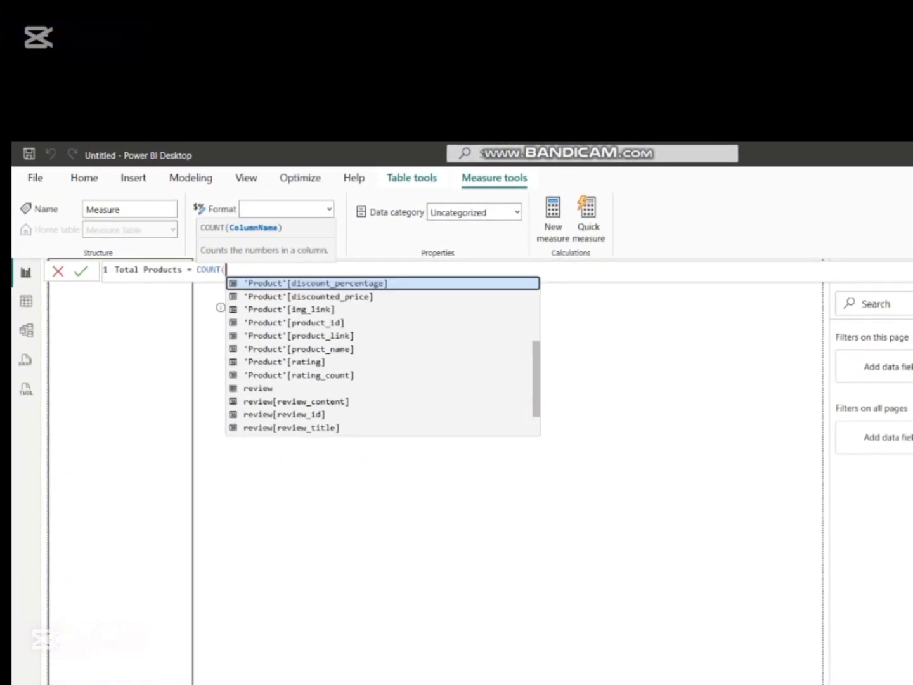
key("Down")
key("Down")
key("Down")
key("Tab")
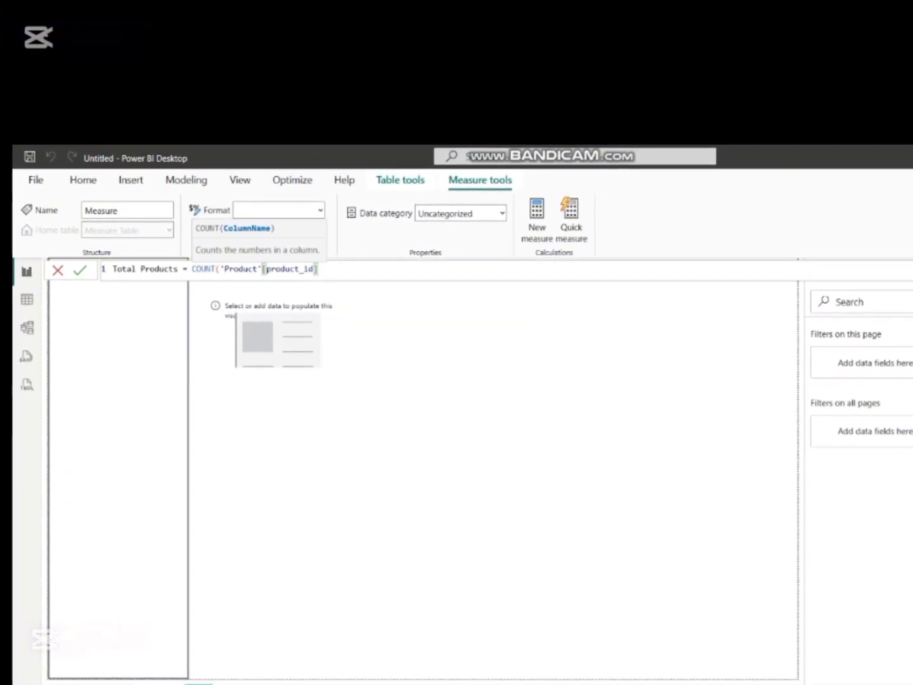
type(")")
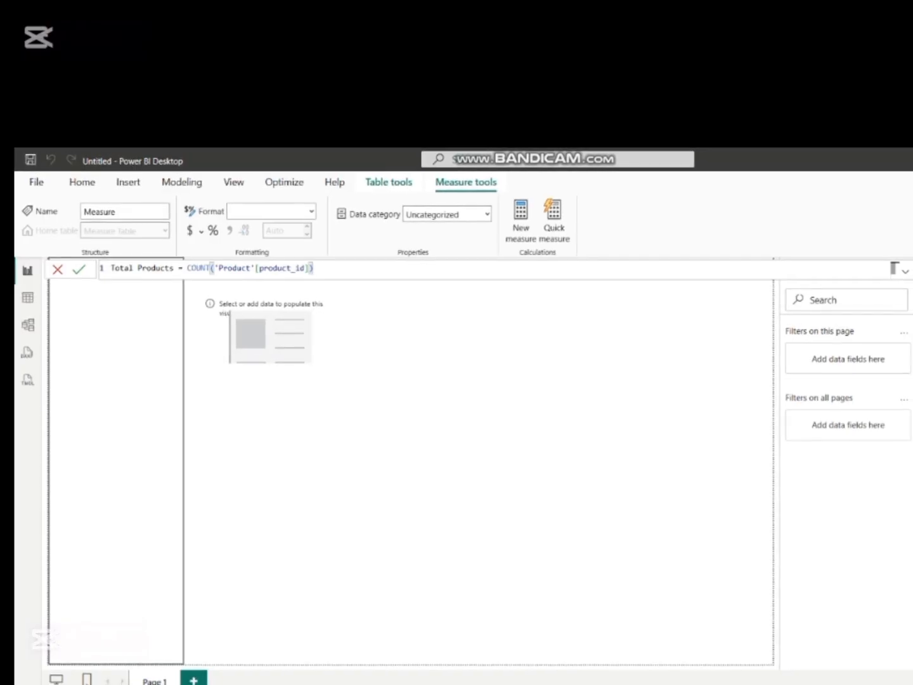
key("Return")
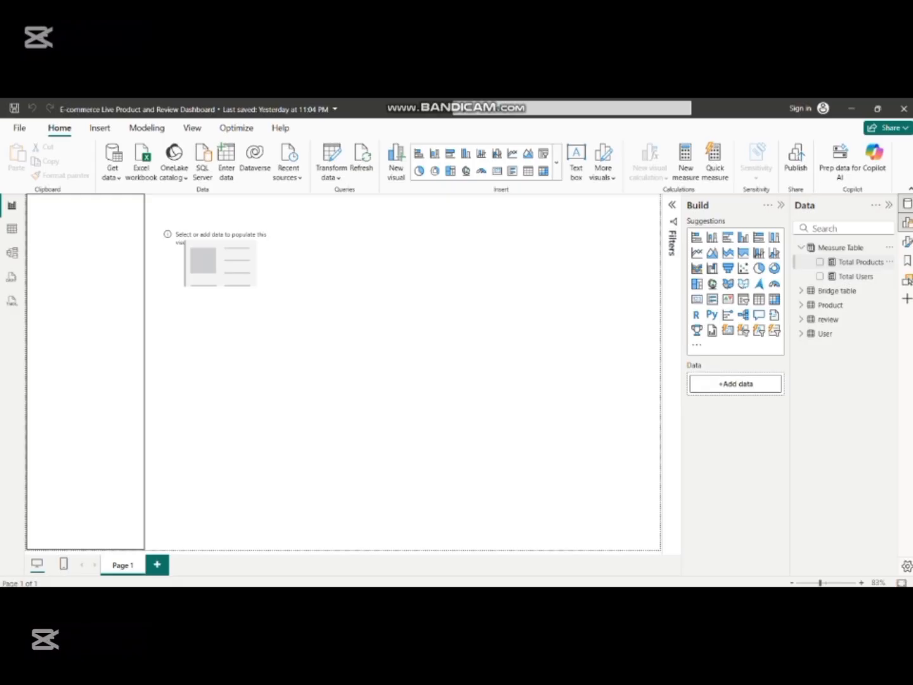
- Add a new measure to Measure Table defined as Total Review = COUNT(review[review_id])
right_click(819, 248)
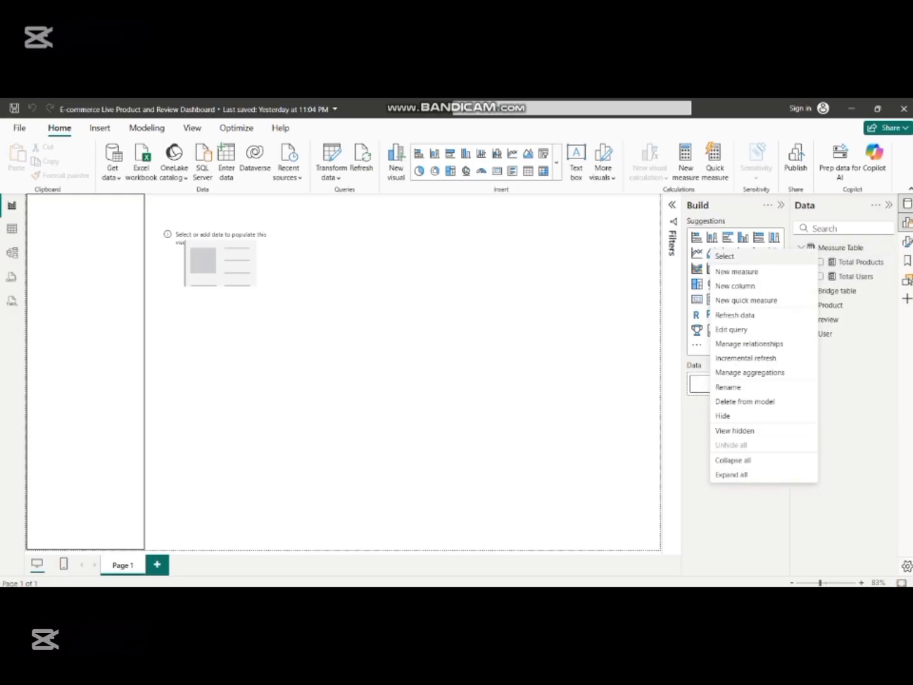
left_click(737, 271)
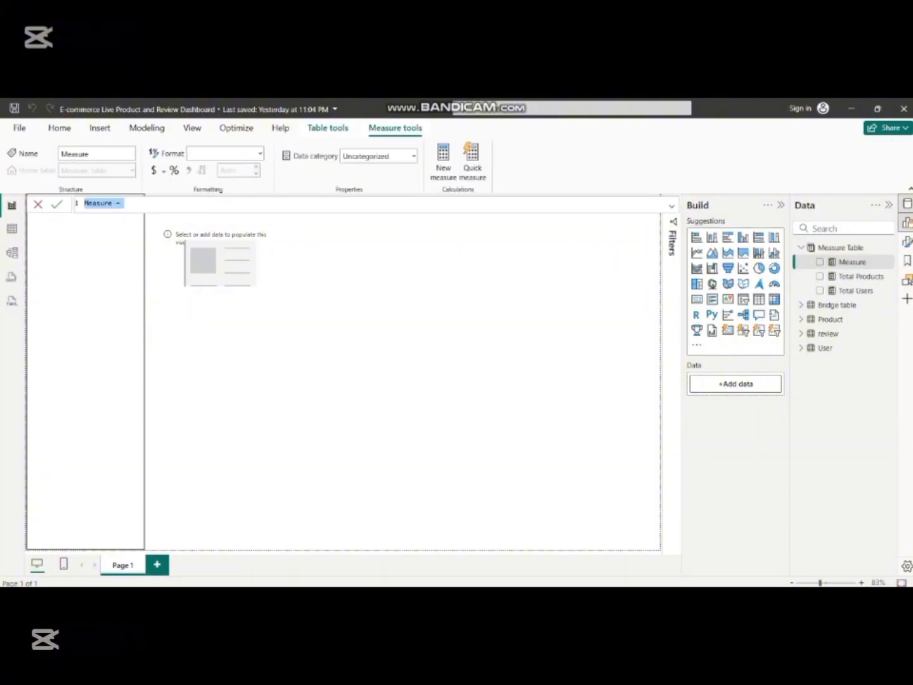
type("Total Review")
key("Right")
key("Right")
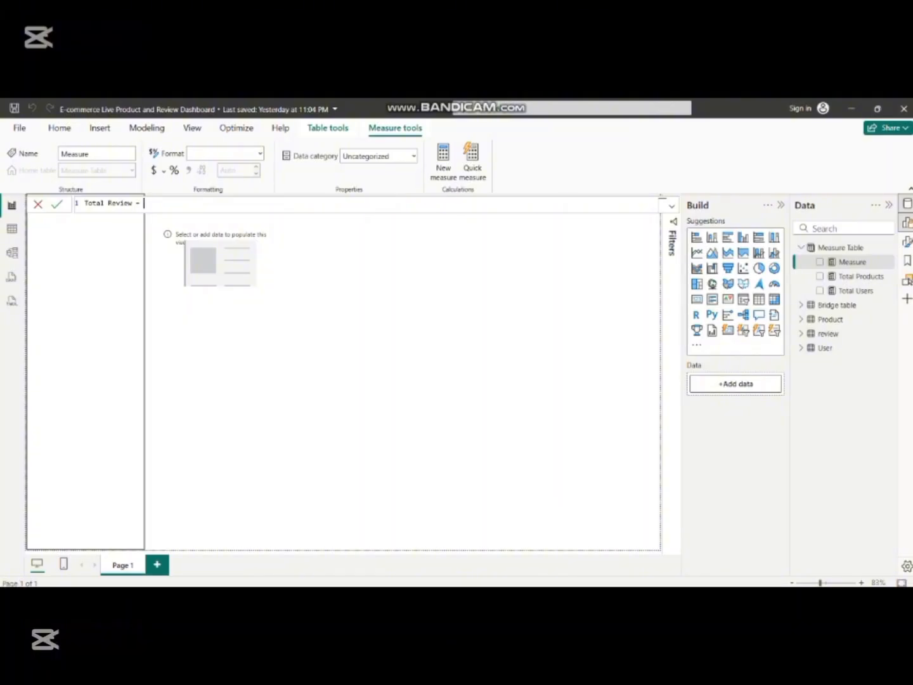
type("Coun")
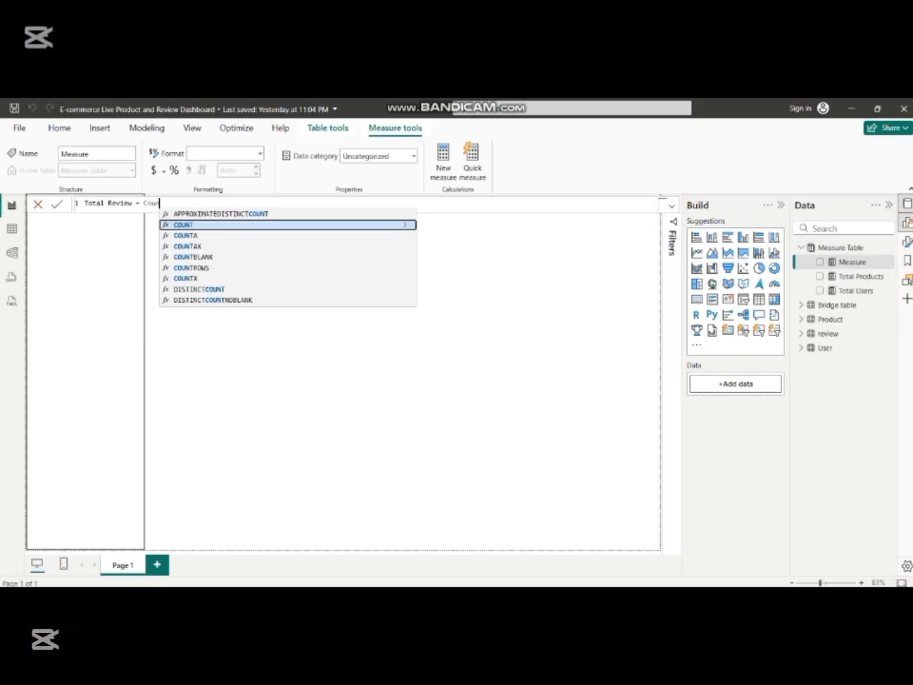
key("Tab")
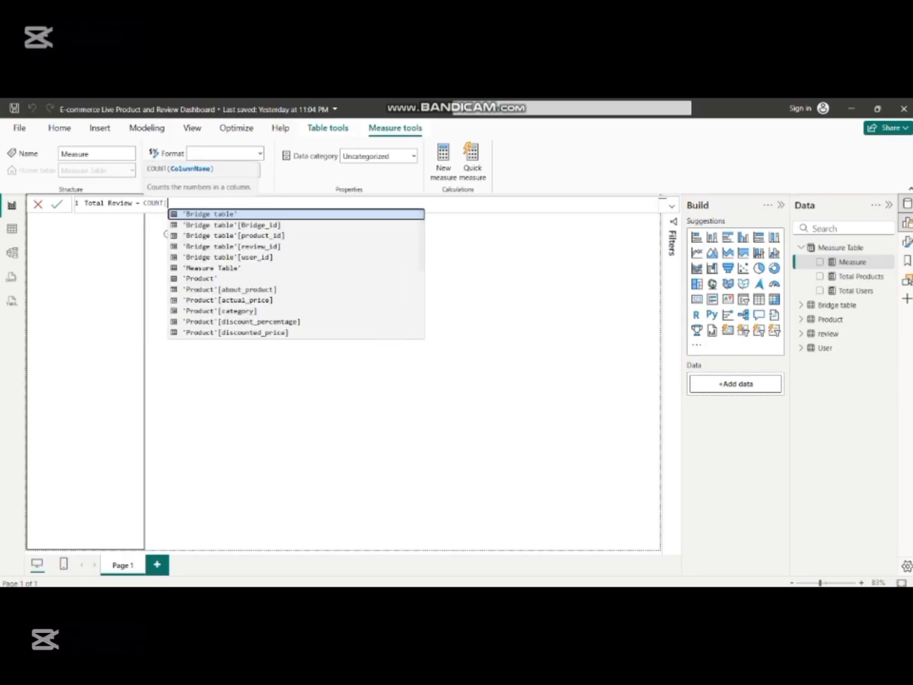
key("Up")
key("Up")
key("Up")
key("Up")
key("Up")
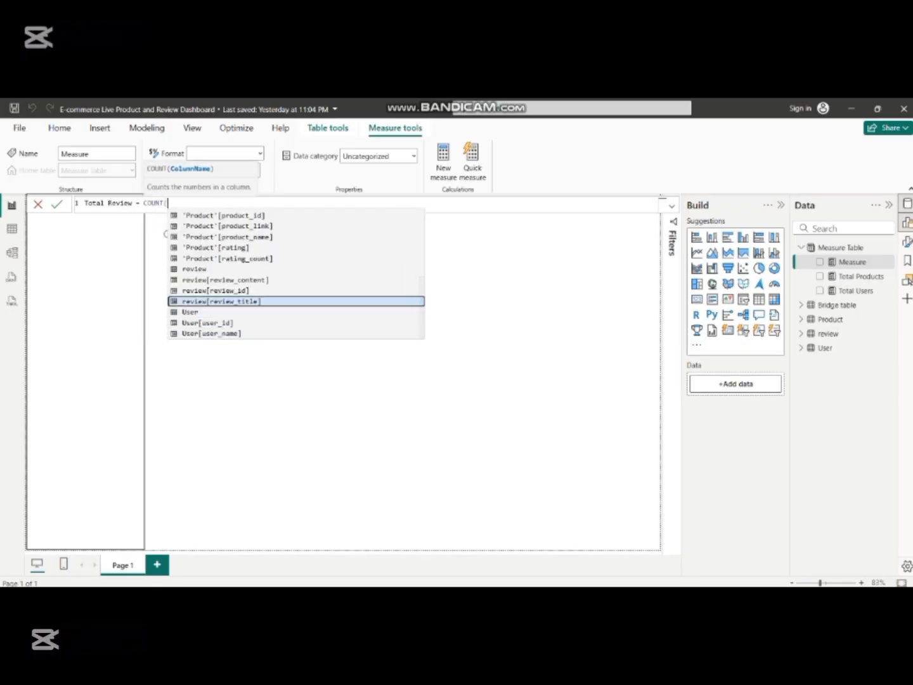
key("Tab")
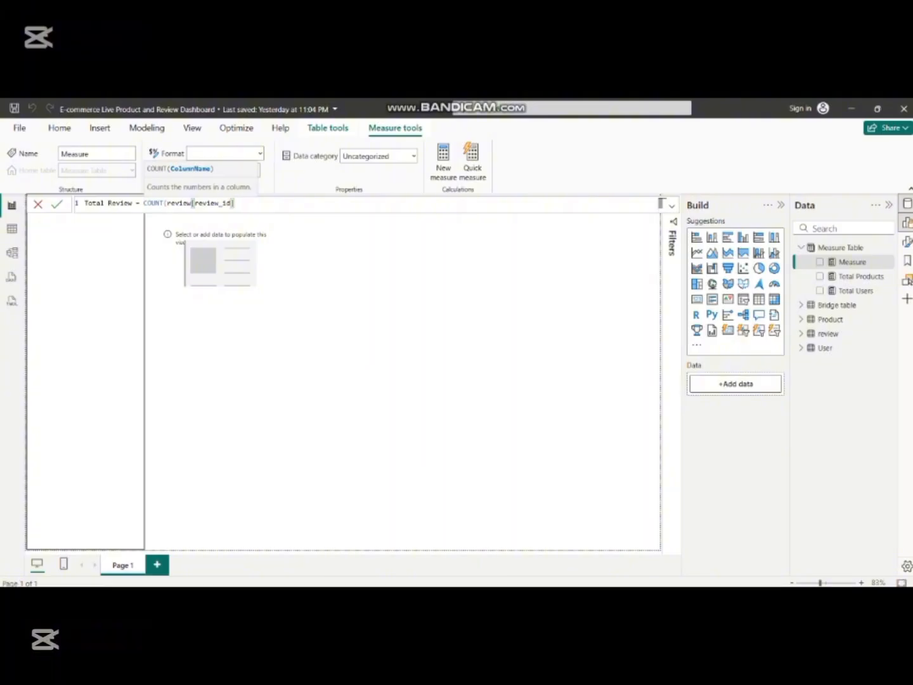
type(")")
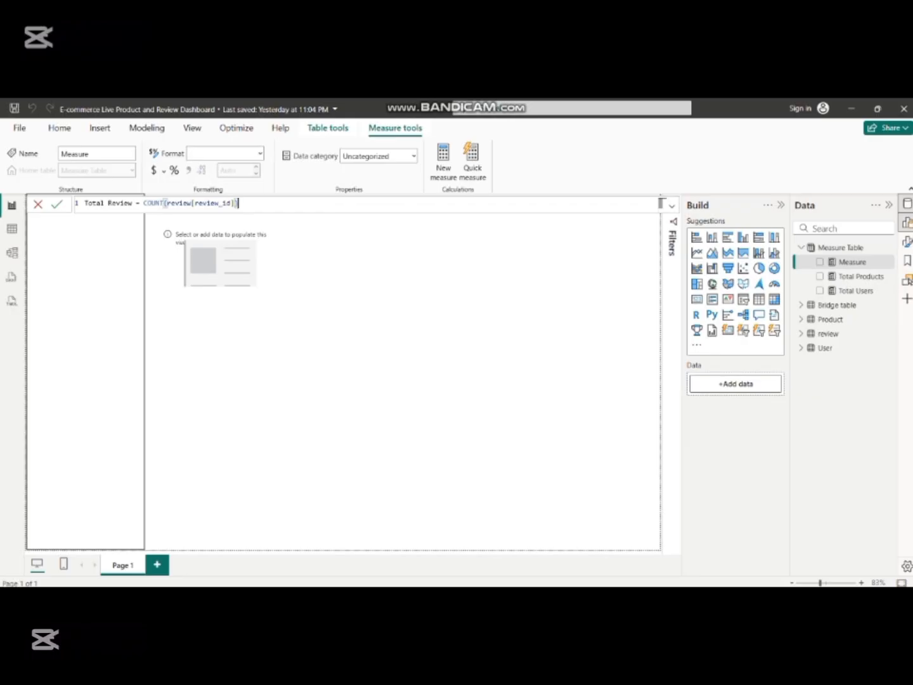
key("Return")
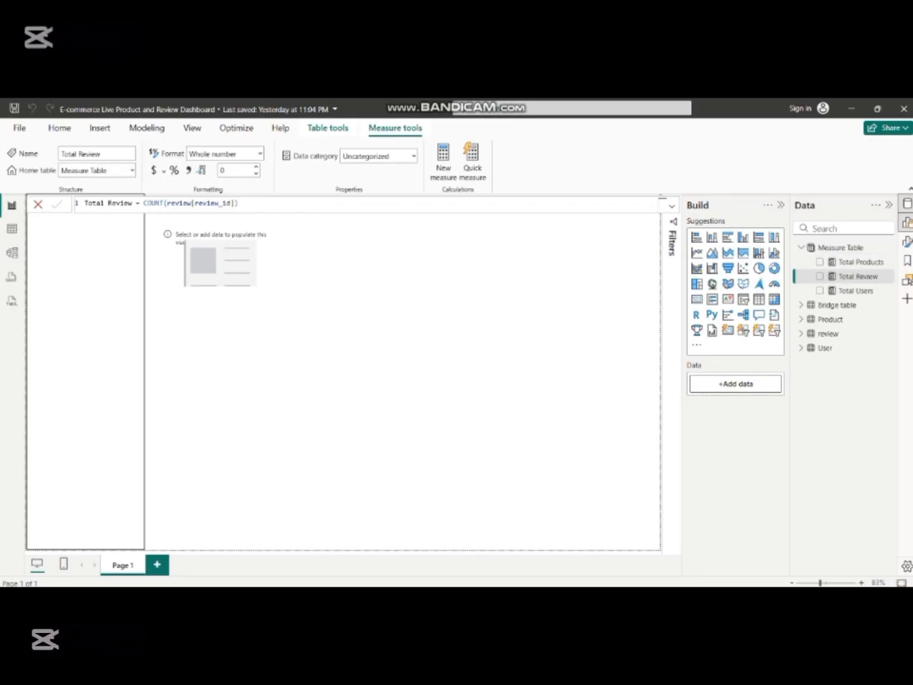
- Display the Total Review measure with commas as thousands separators
left_click(189, 169)
left_click(243, 203)
key("Return")
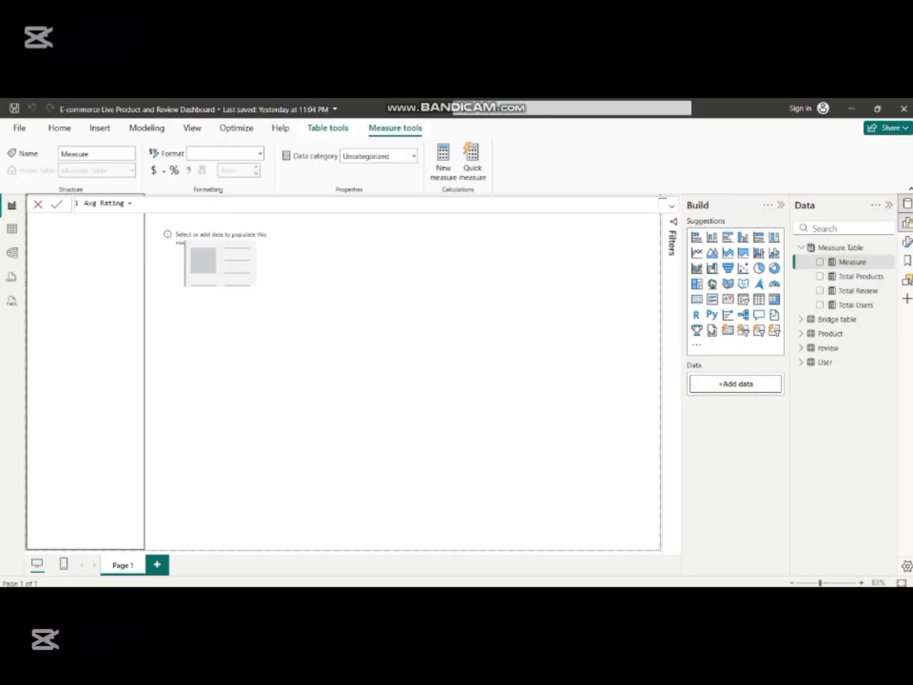
- Complete the Avg Rating measure as AVERAGE('Product'[rating]) and display it with commas as thousands separators
key("Right")
type("avera")
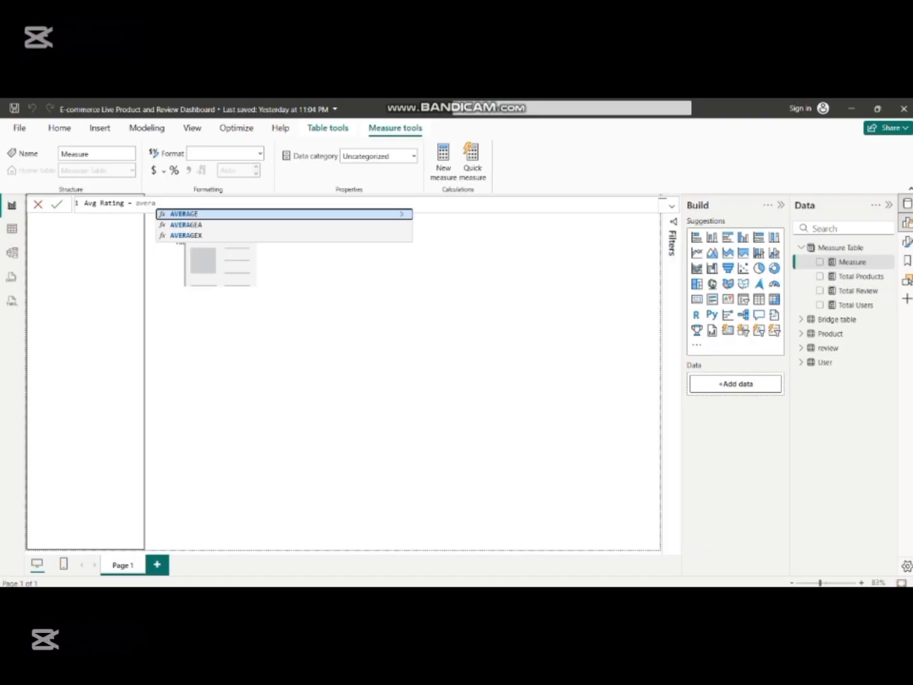
key("Tab")
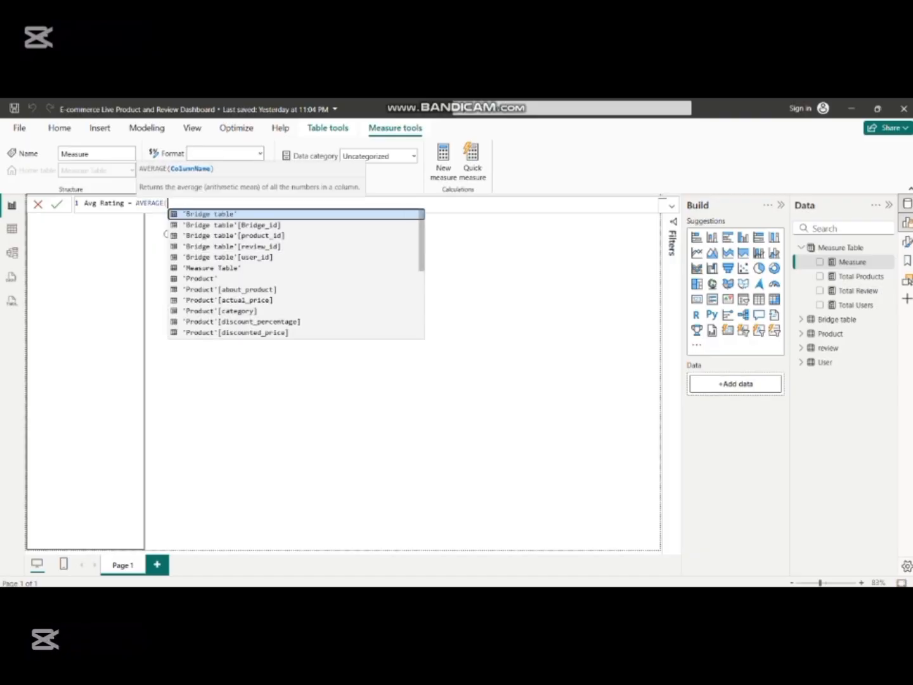
key("Down")
key("Down")
key("Down")
key("Down")
key("Down")
key("Down")
key("Down")
key("Down")
key("Down")
key("Down")
key("Down")
key("Down")
key("Down")
key("Down")
key("Down")
key("Down")
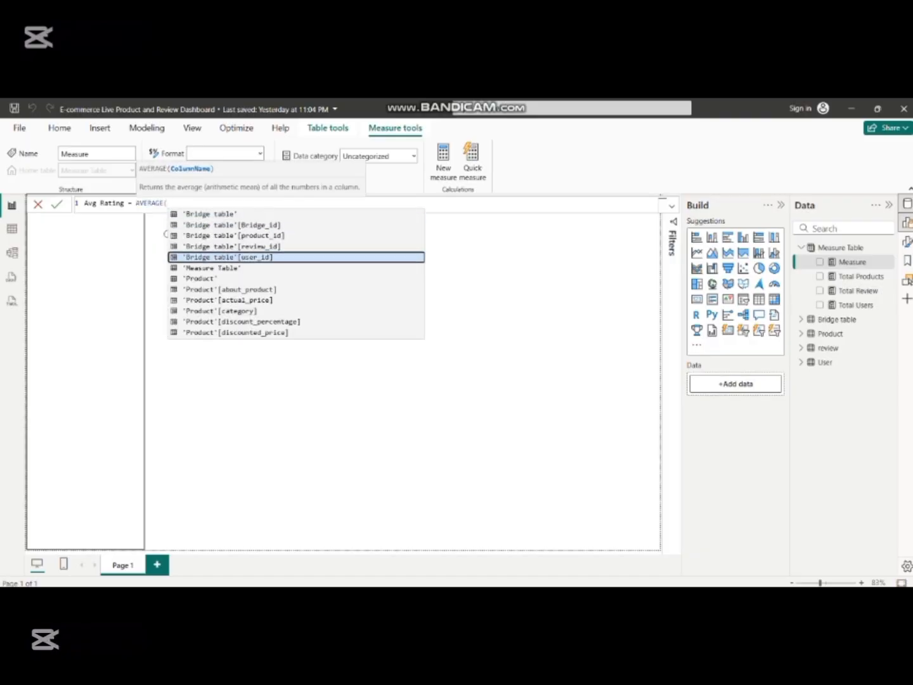
key("Down")
key("Down")
key("Down")
key("Down")
key("Down")
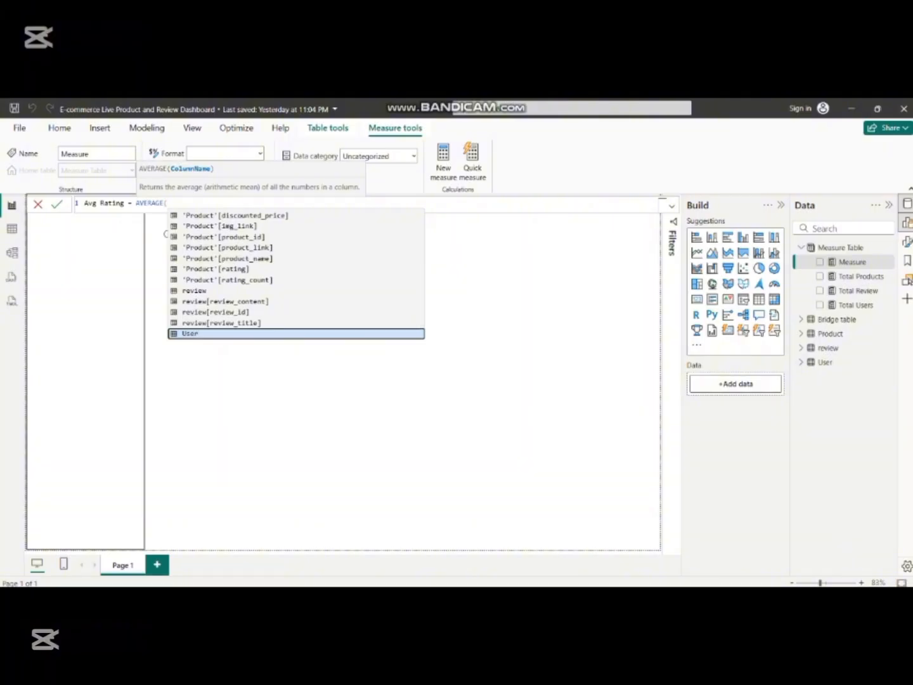
key("Down")
key("Down")
key("Down")
key("Down")
key("Down")
key("Down")
key("Down")
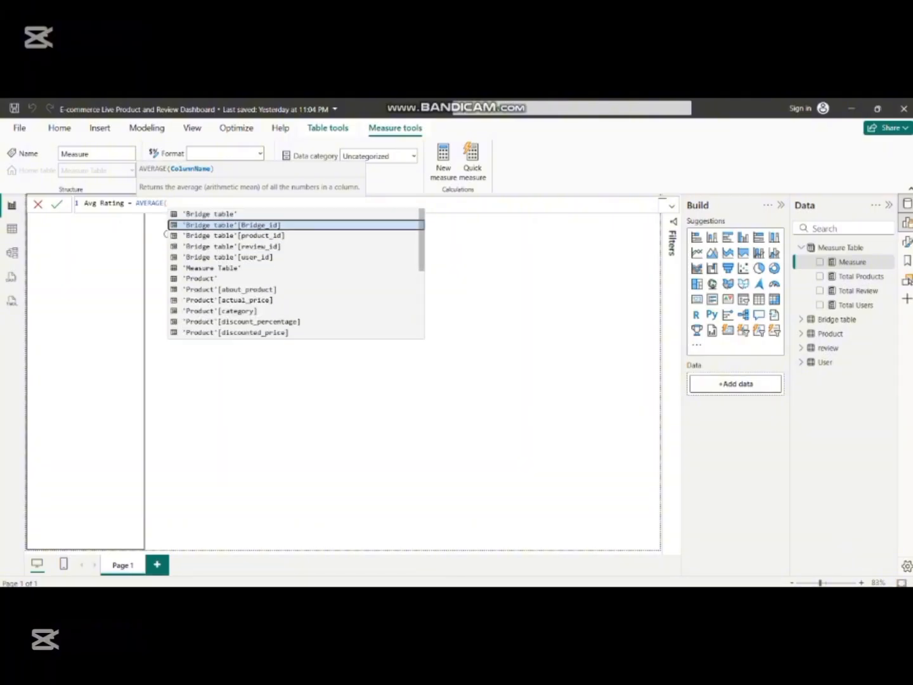
key("Down")
key("Down")
key("Down")
key("Down")
key("Down")
key("Down")
key("Down")
key("Down")
key("Down")
key("Down")
key("Down")
key("Down")
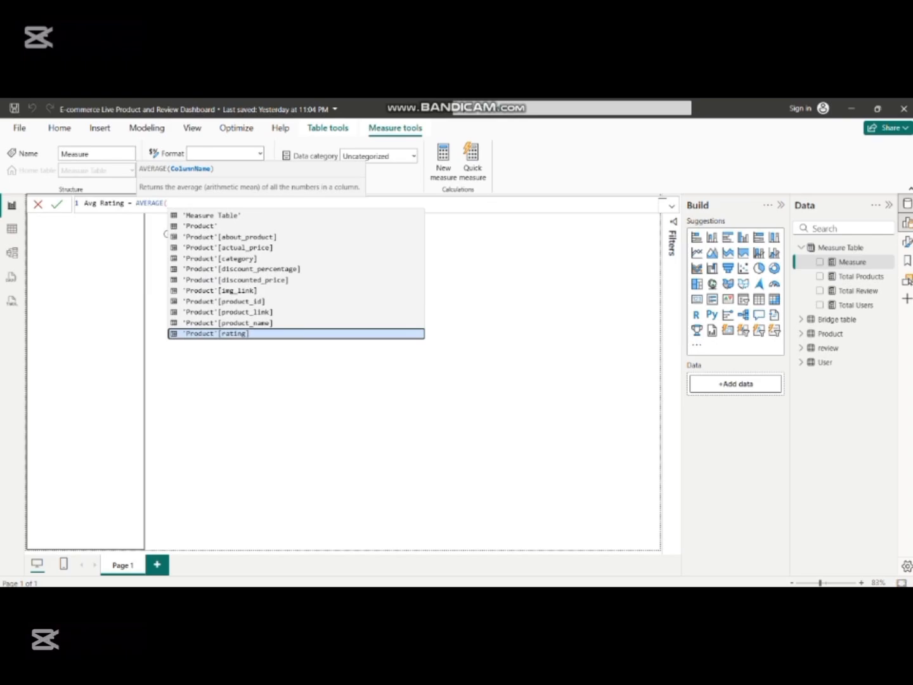
key("Tab")
type(")")
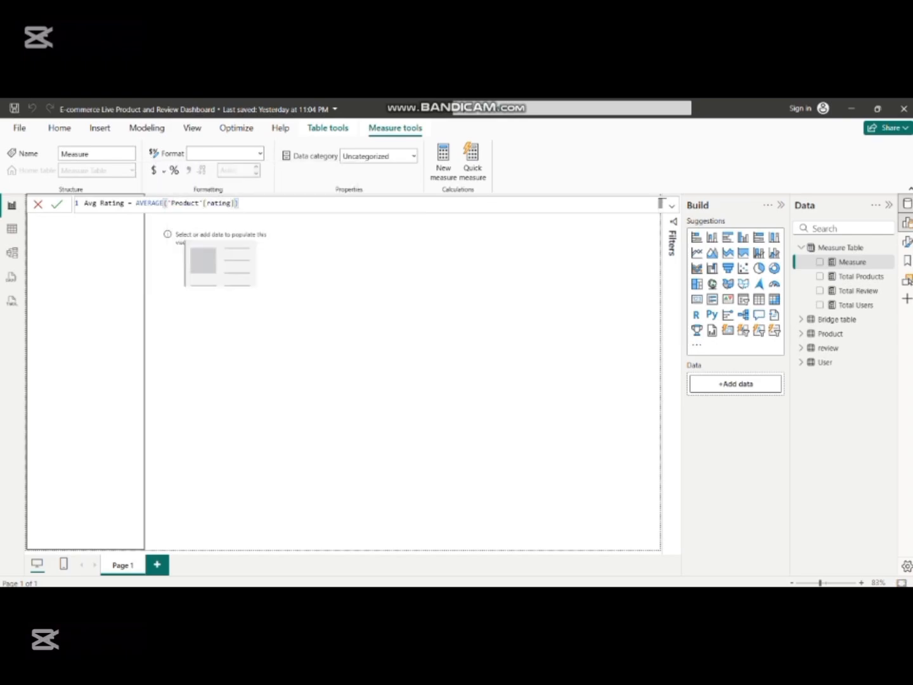
key("Return")
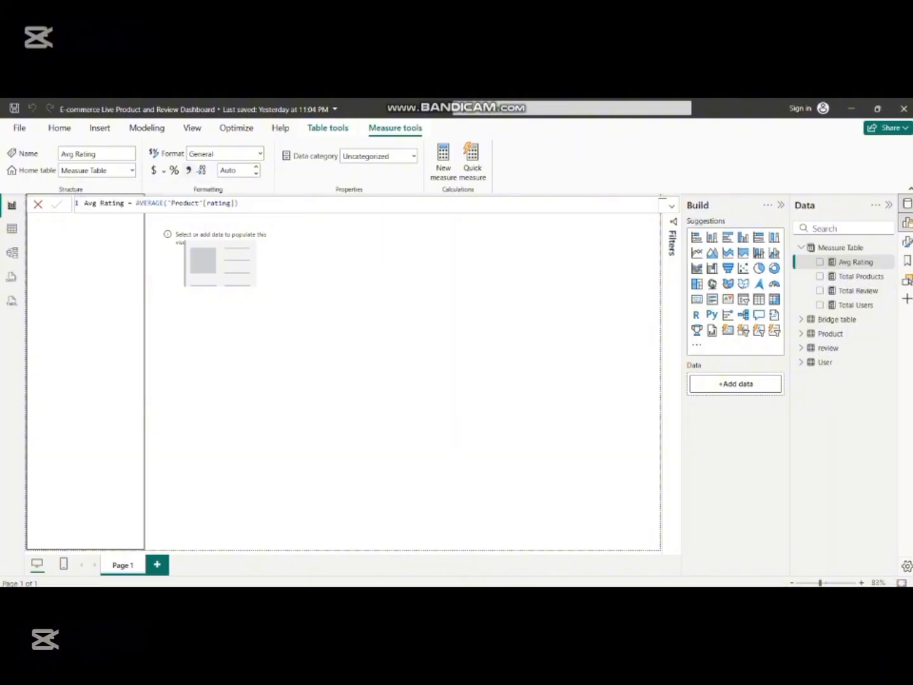
left_click(189, 170)
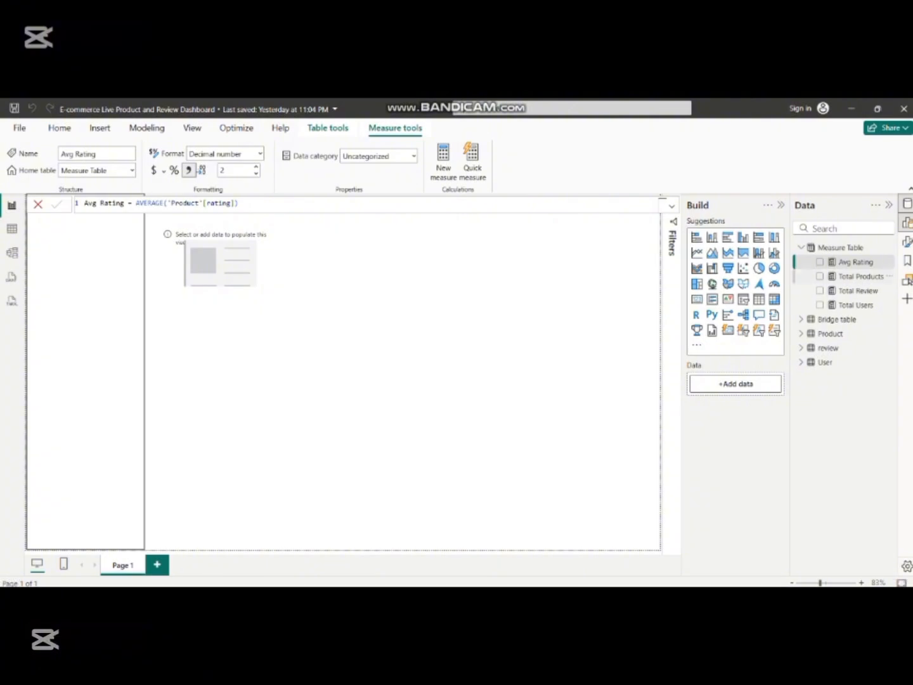
- Create the measure Avg Discount% = AVERAGE('Product'[discount_percentage]) in Measure Table and apply thousands separators to it
left_click(840, 247)
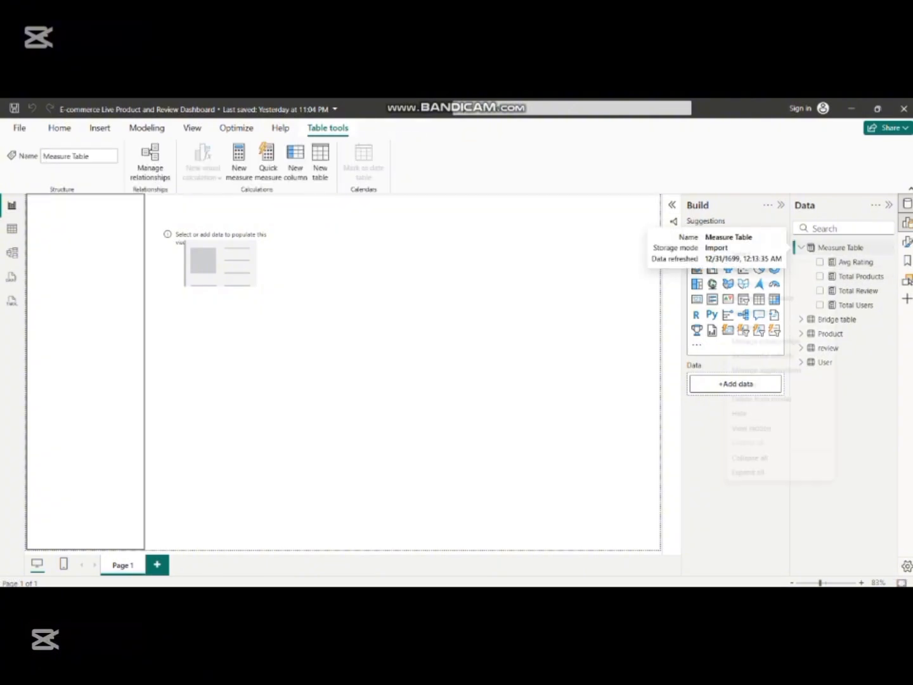
right_click(837, 249)
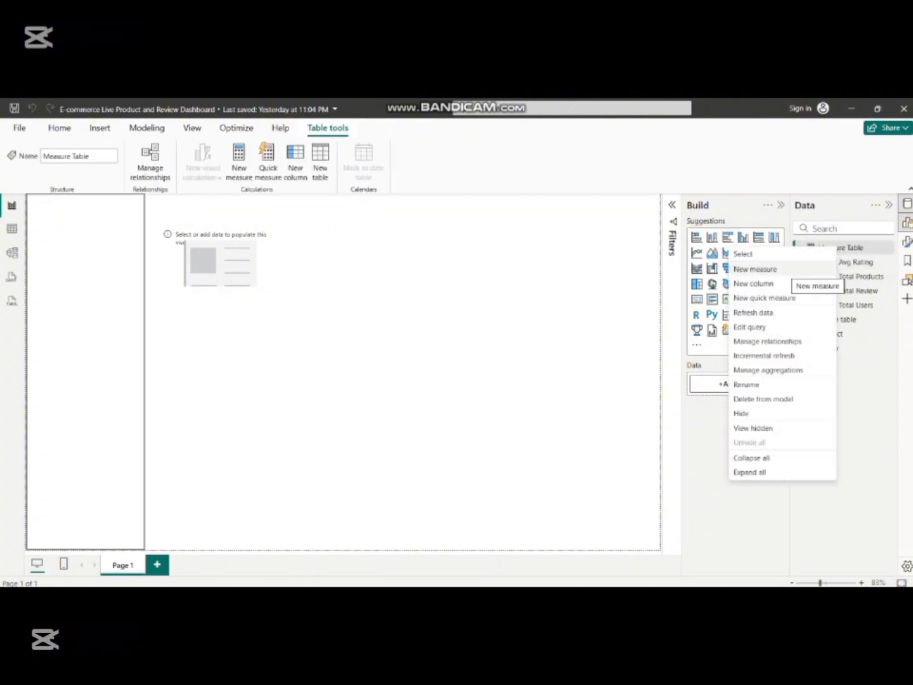
left_click(754, 269)
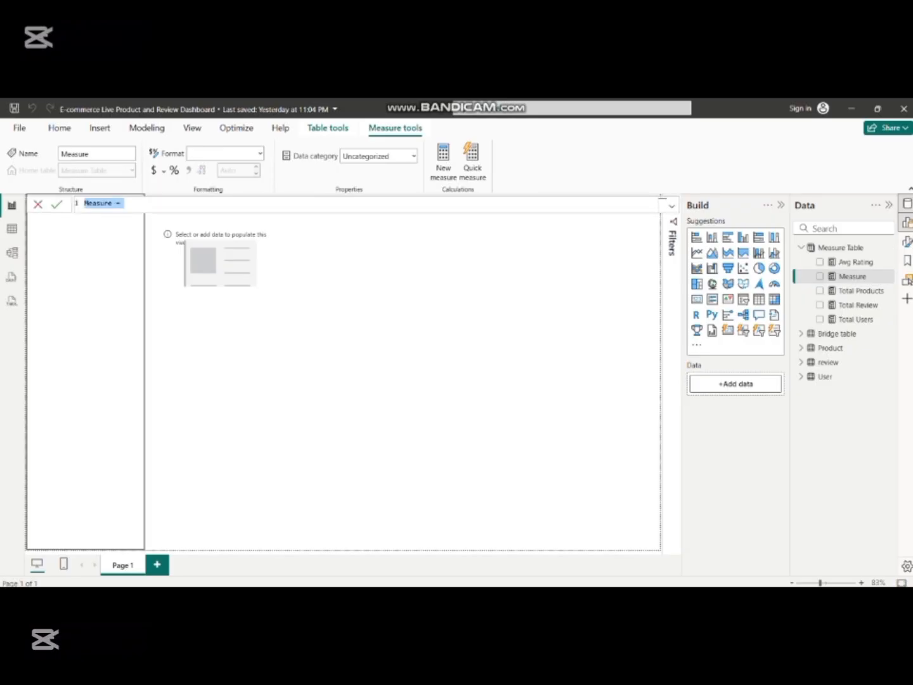
type("Avg Discount% =")
type("Av")
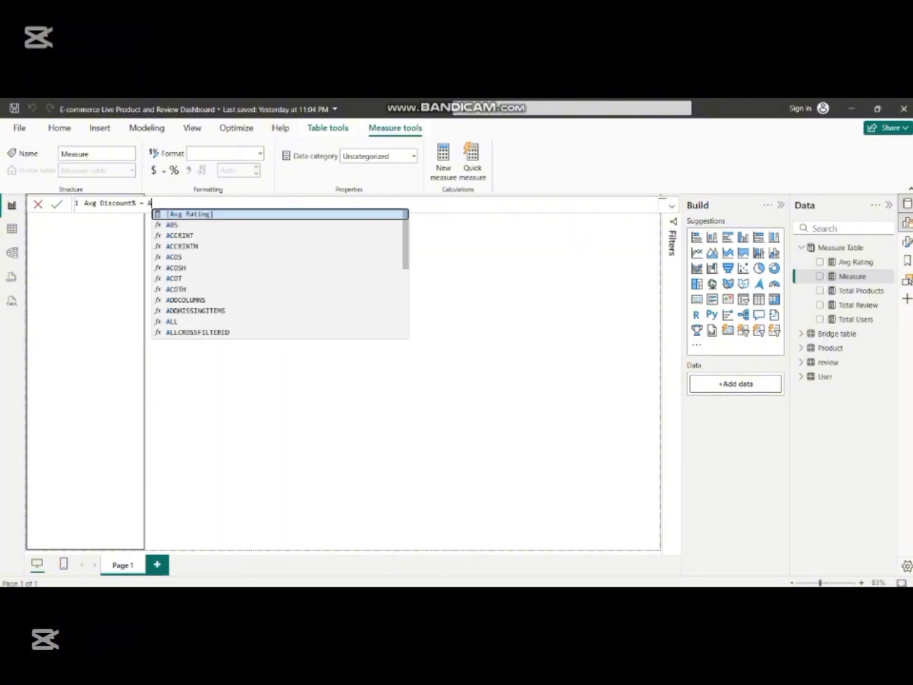
key("Down")
key("Tab")
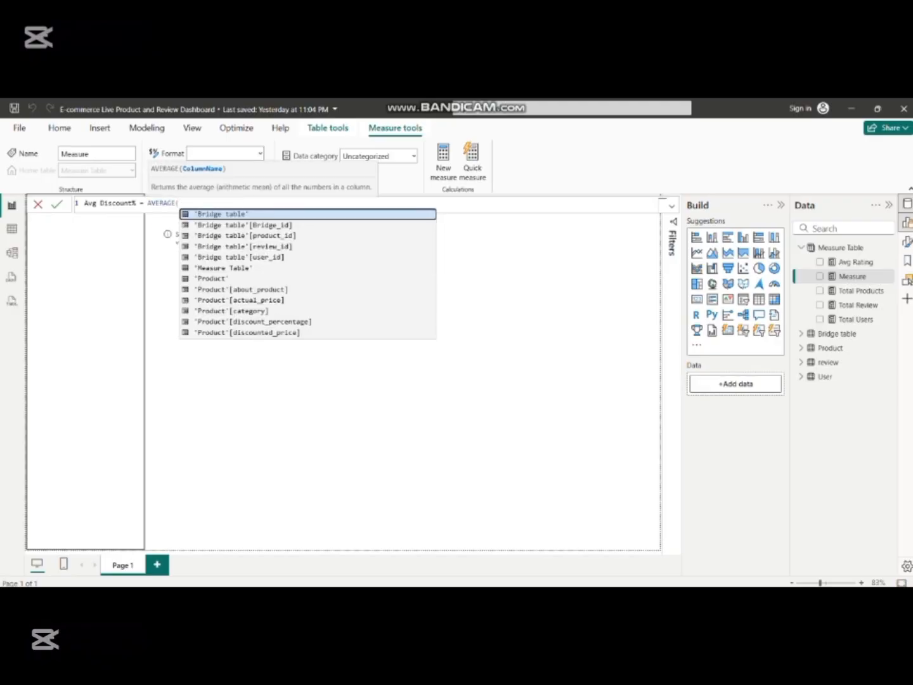
key("Down")
key("Down")
key("Down")
key("Down")
key("Down")
key("Down")
key("Down")
key("Down")
key("Down")
key("Down")
key("Down")
key("Down")
key("Down")
key("Down")
key("Down")
key("Down")
key("Down")
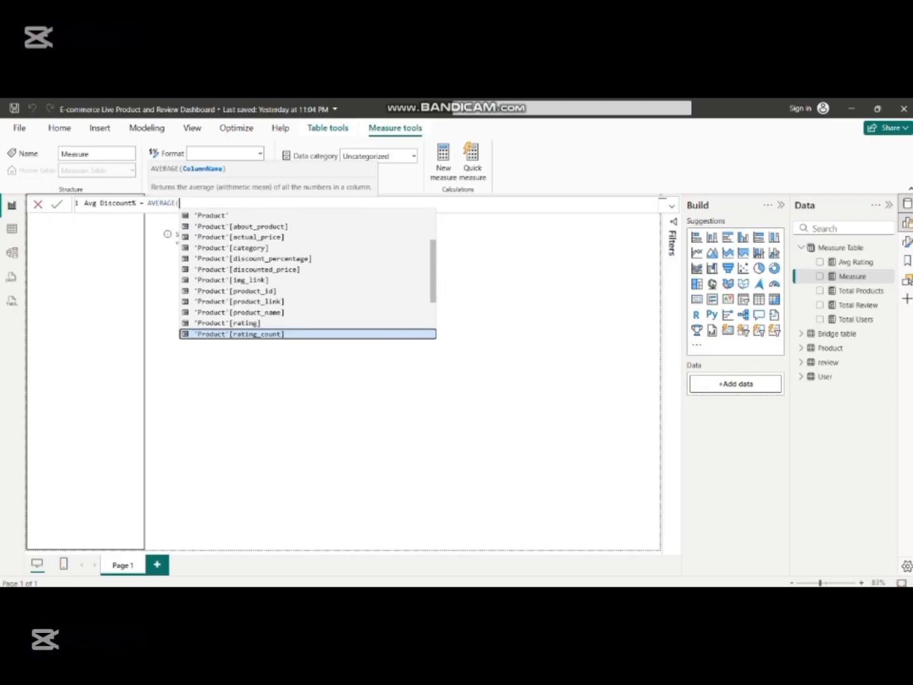
key("Down")
key("Down")
key("Down")
key("Down")
key("Down")
key("Down")
key("Down")
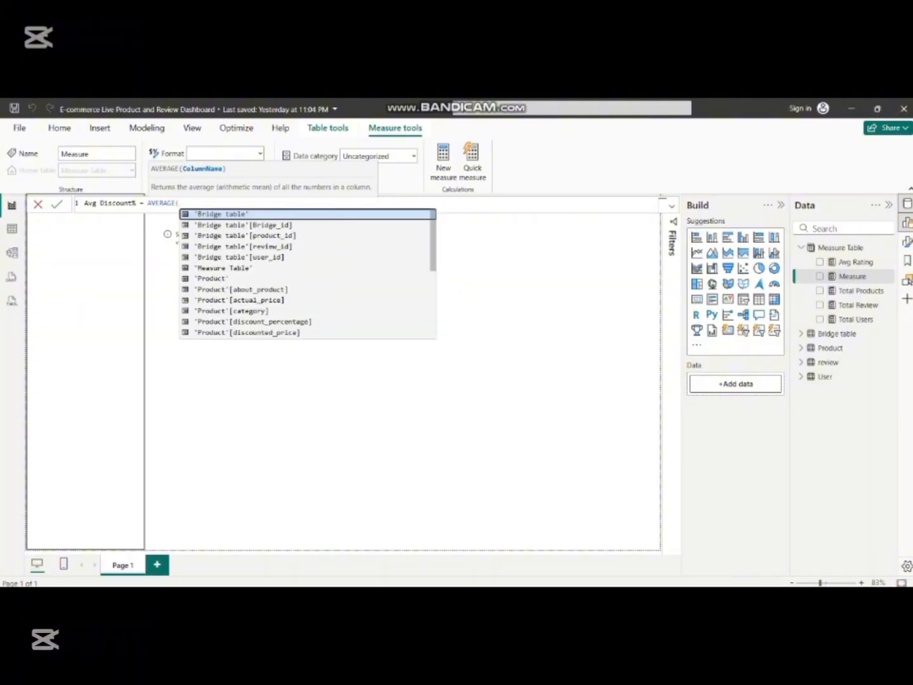
key("Up")
key("Up")
key("Up")
key("Up")
key("Up")
key("Up")
key("Up")
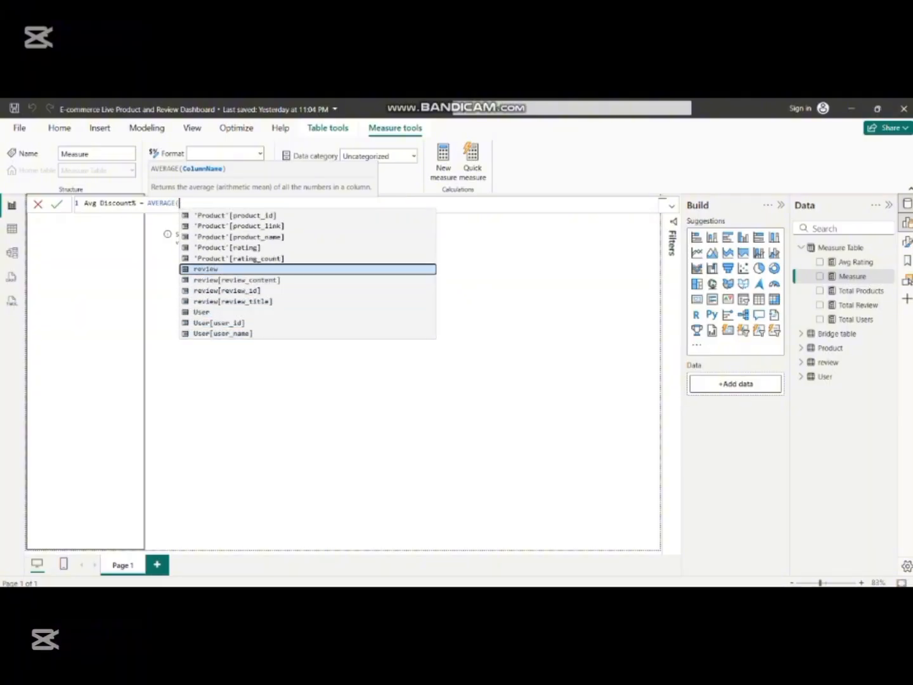
key("Up")
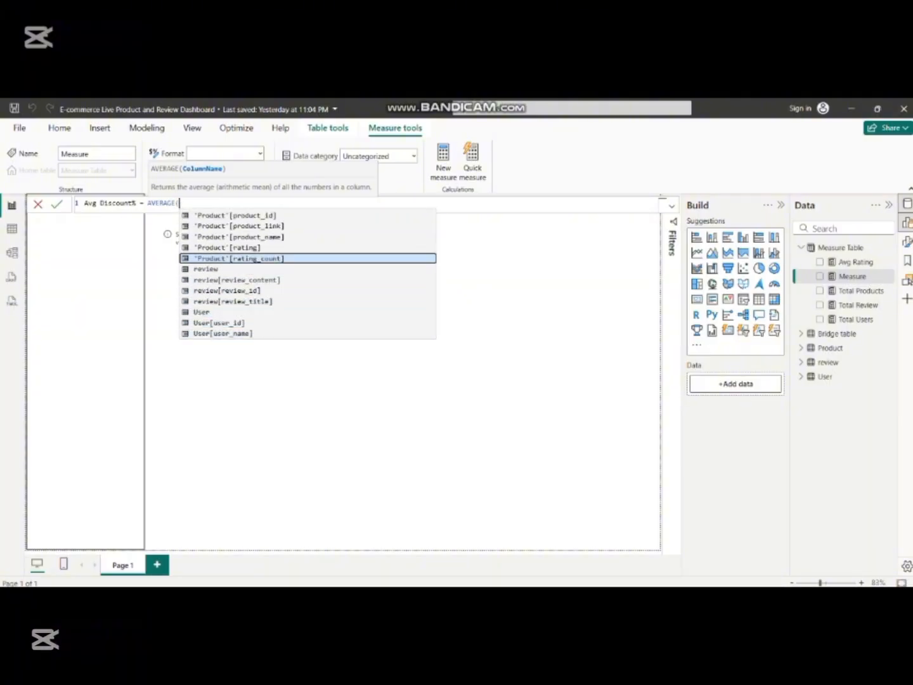
key("Up")
key("Up")
key("Up")
key("Up")
key("Up")
key("Up")
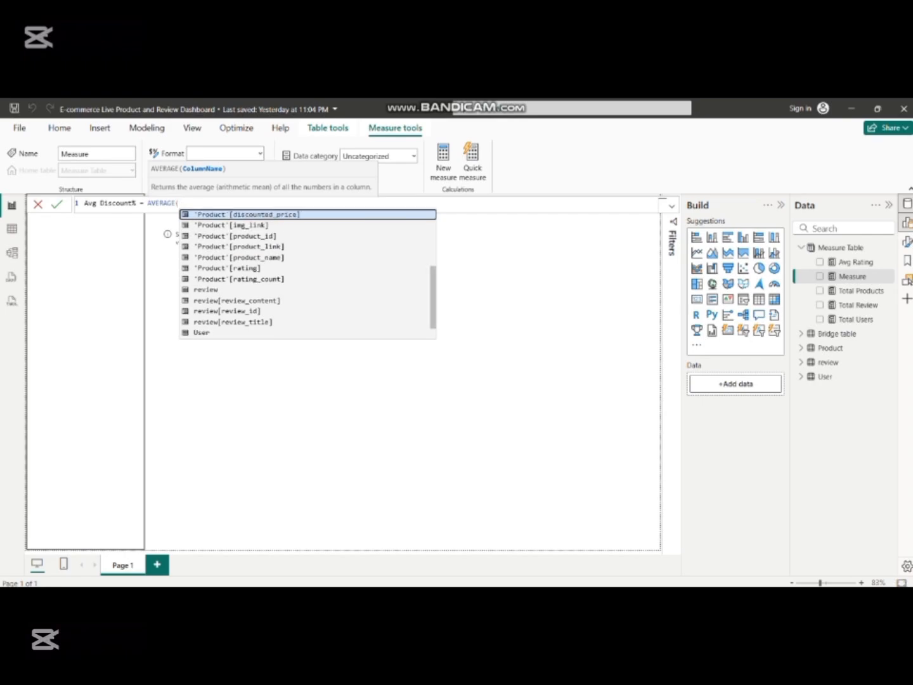
key("Up")
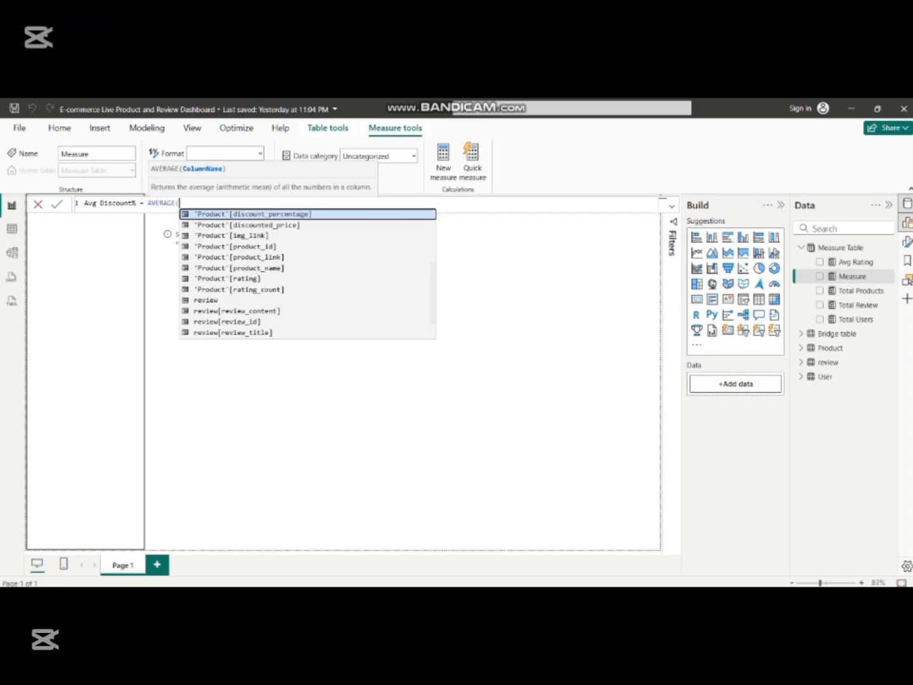
key("Tab")
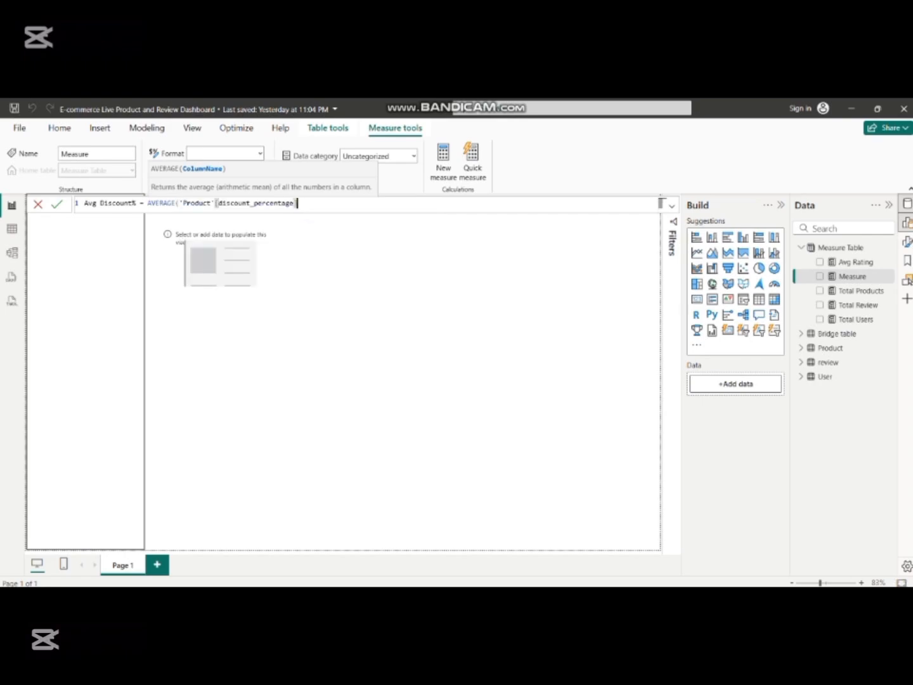
type(")")
key("Return")
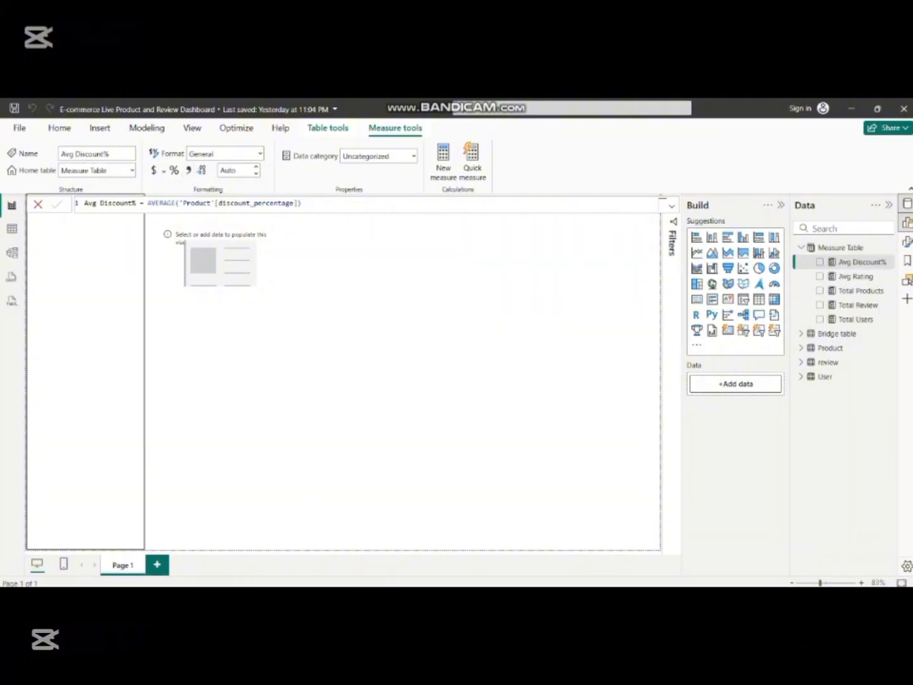
left_click(187, 170)
- Start a new measure named Active Users with an open CALCULATE( function on its own line below the name
left_click(443, 160)
double_click(99, 204)
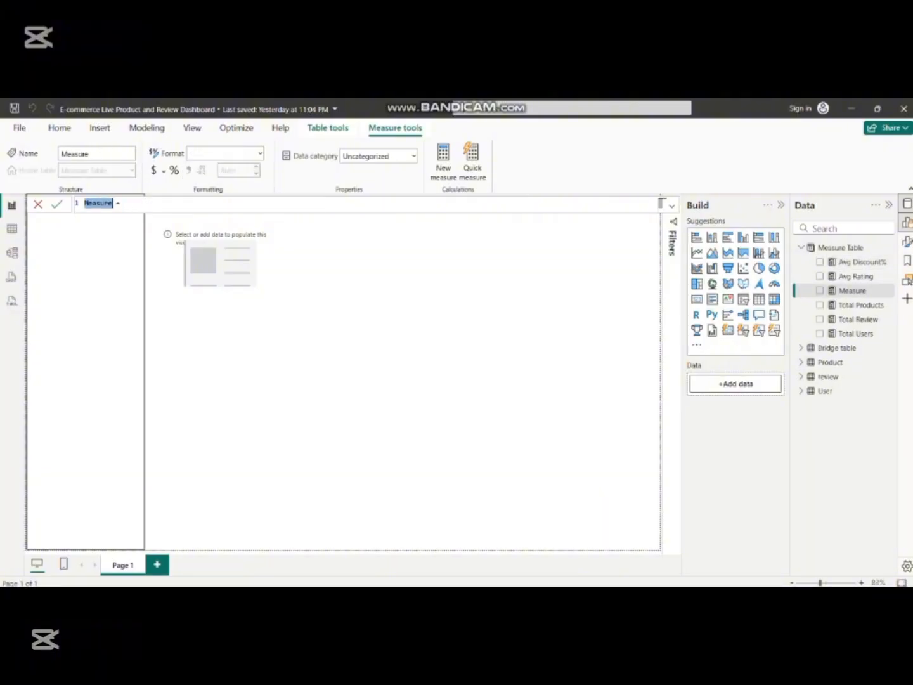
type("Active Users = CAL")
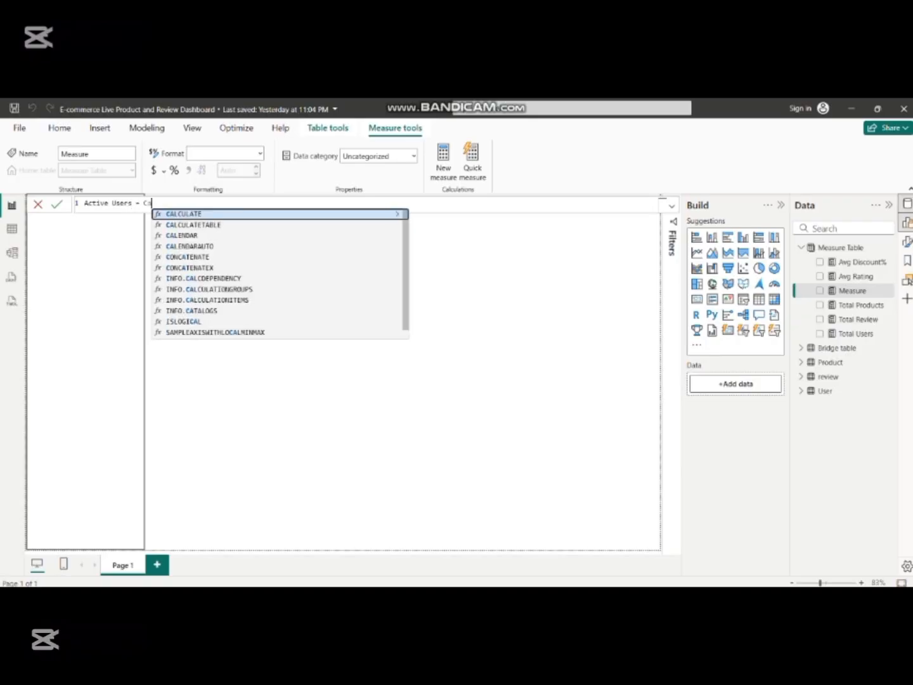
key("Tab")
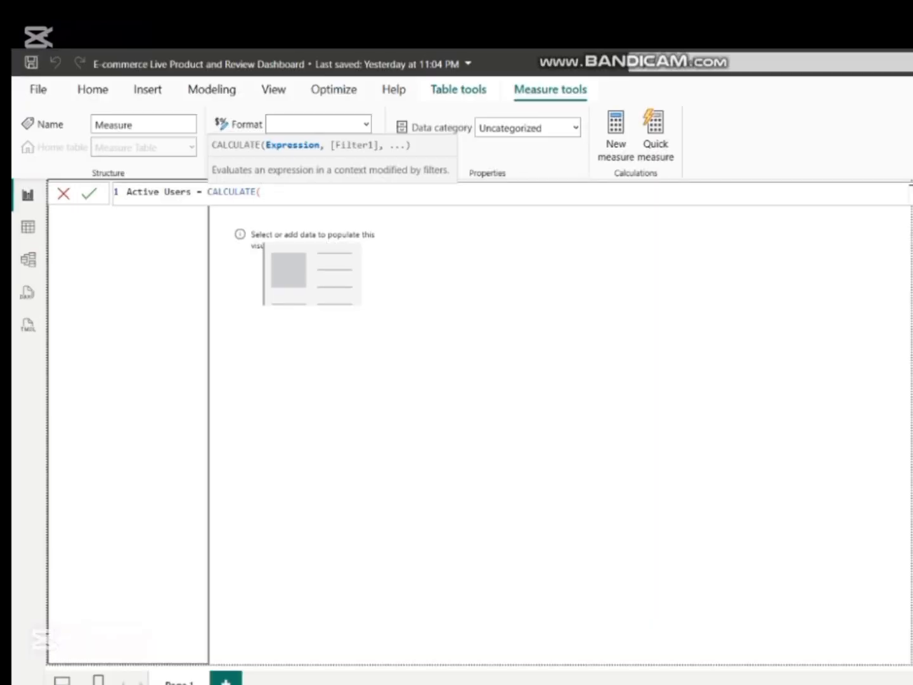
key("shift+Return")
key("Up")
key("Right")
key("Right")
key("Right")
key("Right")
key("Right")
key("Right")
key("Right")
key("Right")
key("Right")
key("Right")
key("Right")
key("Right")
key("Right")
key("Right")
key("Right")
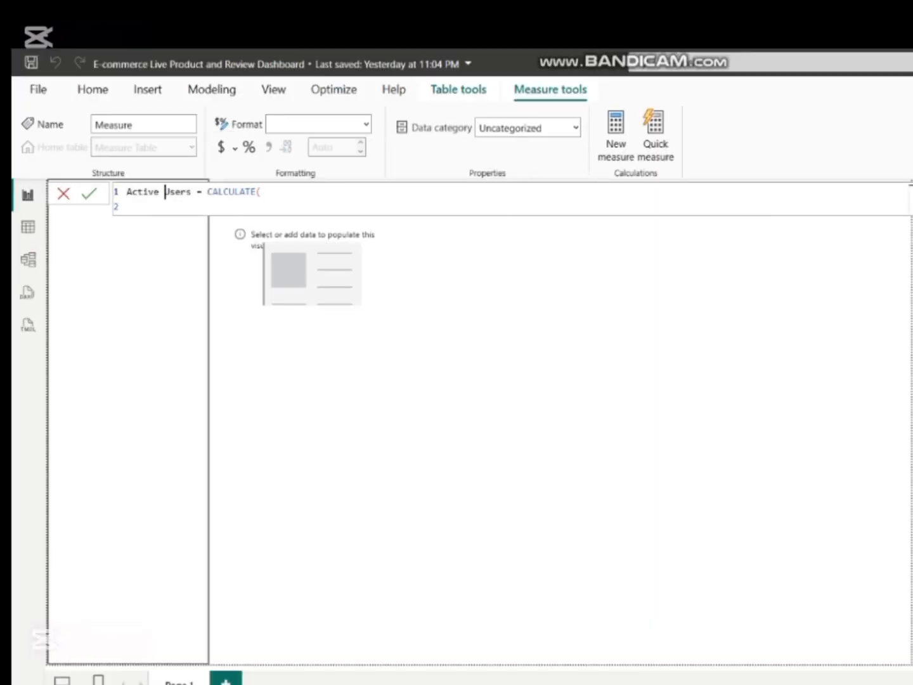
key("shift+Return")
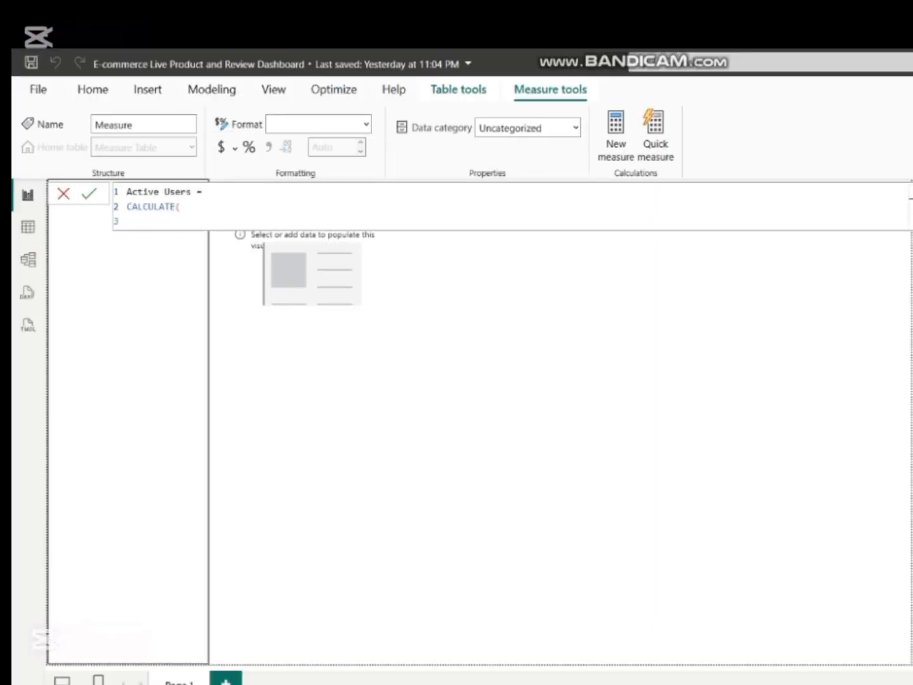
- Enter DISTINCTCOUNT(User[user_id]) on a new line as the CALCULATE expression of the Active Users measure
key("Down")
key("Left")
key("Return")
type("Dist")
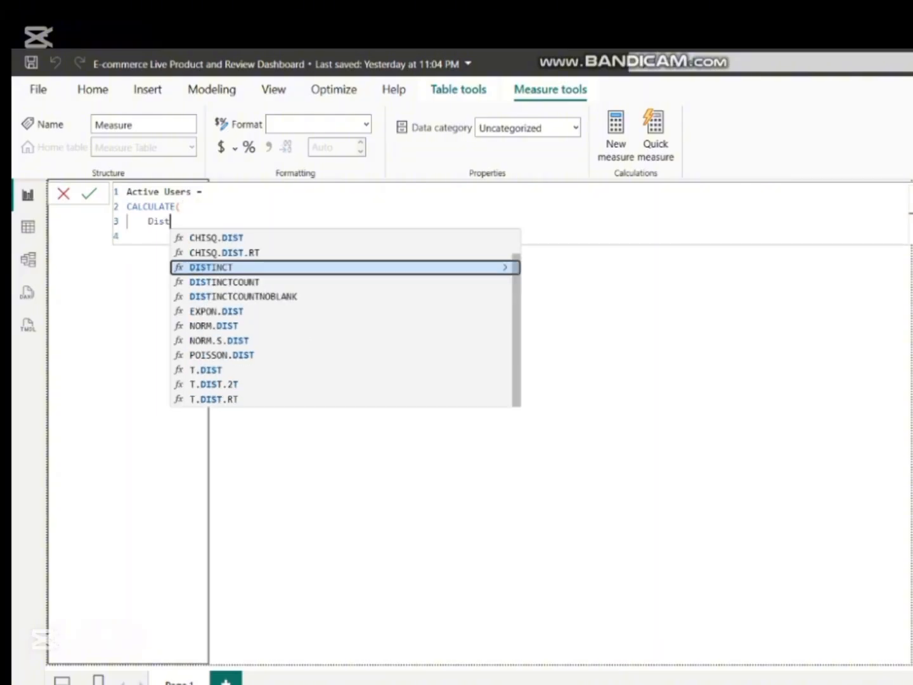
key("Down")
key("Tab")
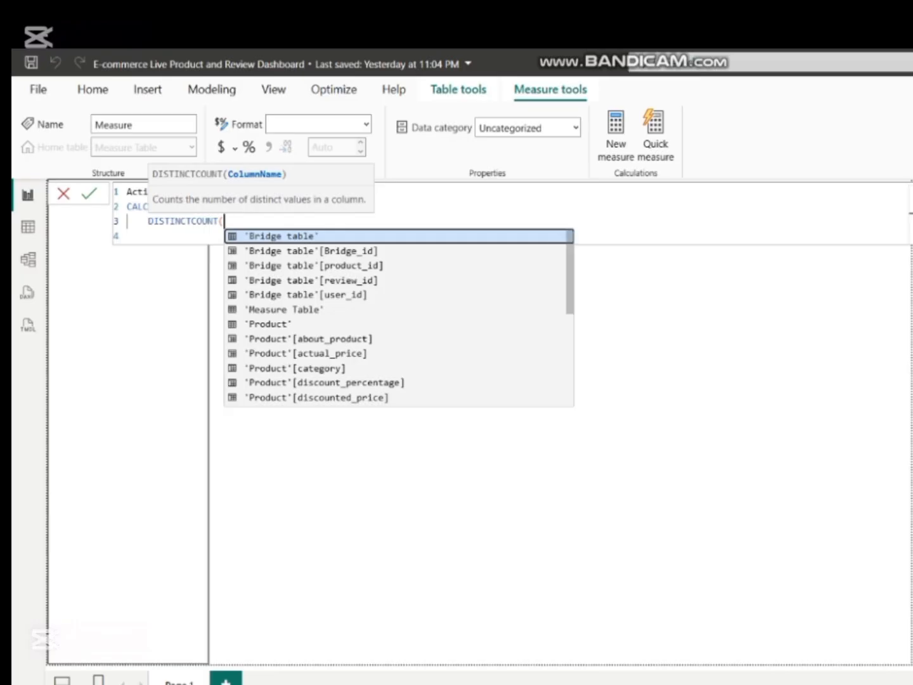
key("Down")
key("Down")
key("Down")
key("Down")
key("Down")
key("Down")
key("Down")
key("Down")
key("Down")
key("Down")
key("Down")
key("Down")
key("Down")
key("Down")
key("Down")
key("Down")
key("Down")
key("Down")
key("Down")
key("Down")
key("Down")
key("Down")
key("Down")
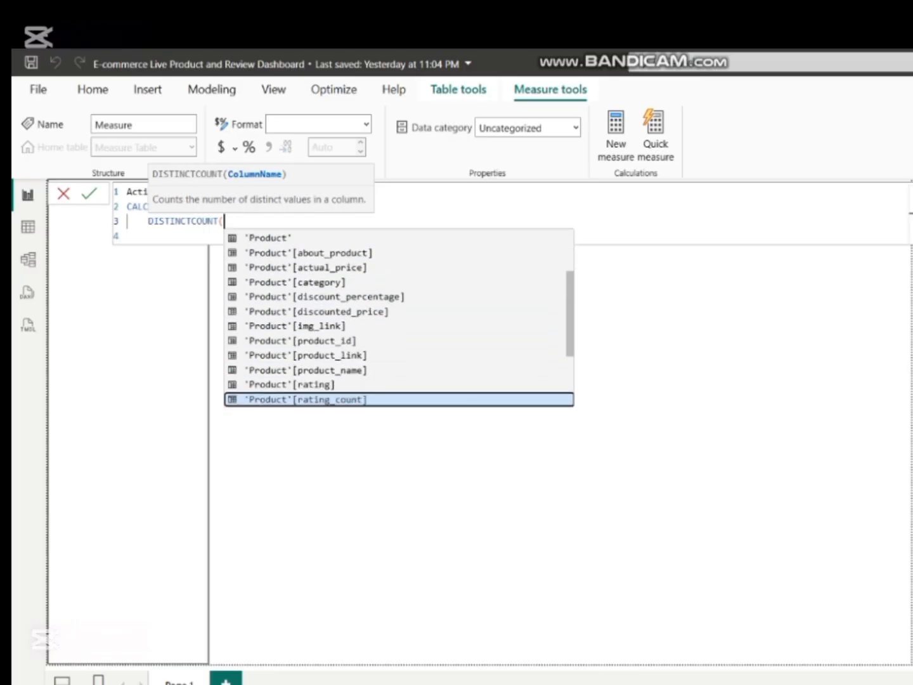
key("Tab")
type(")")
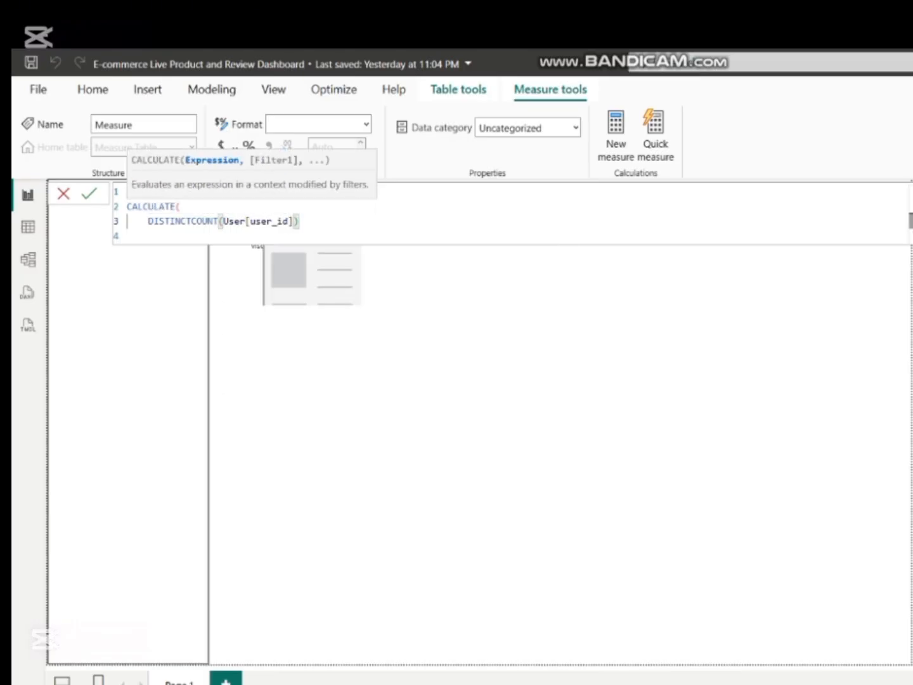
- Add a FILTER function over the User table on a new line as the filter argument of the Active Users CALCULATE
type(",")
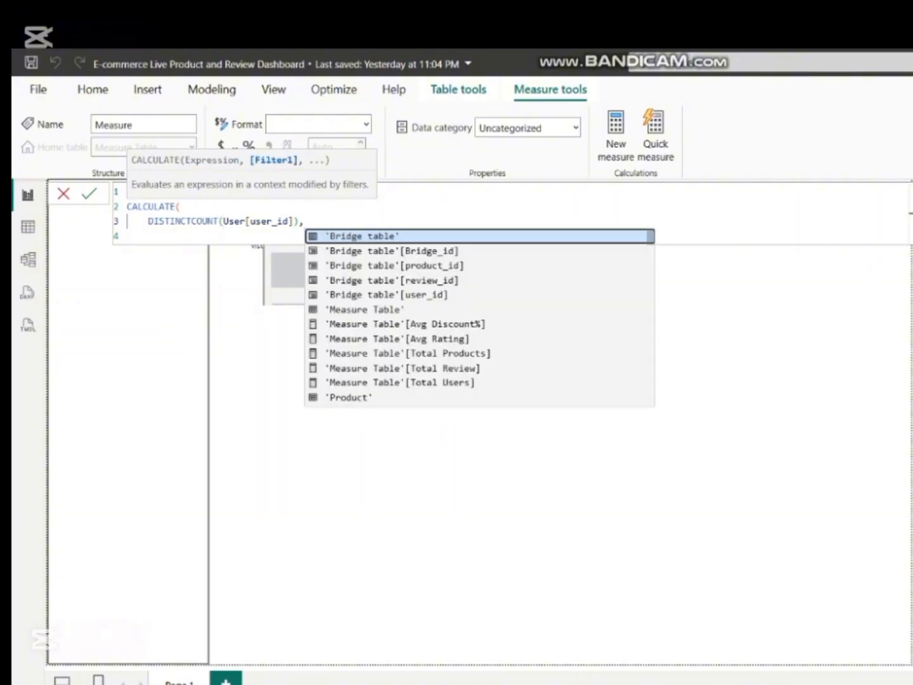
key("shift+Return")
type("Fil")
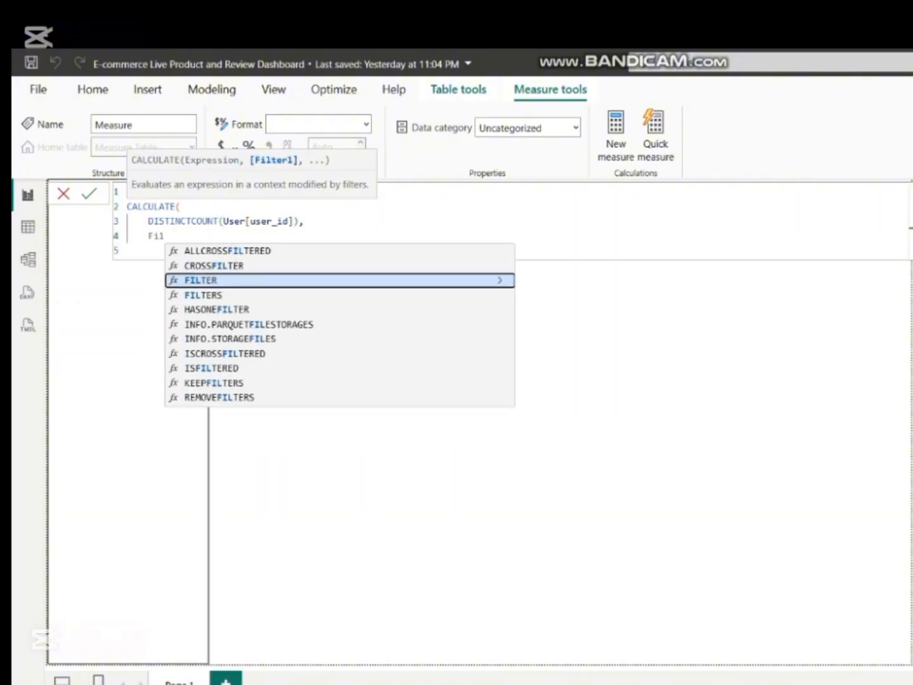
key("Tab")
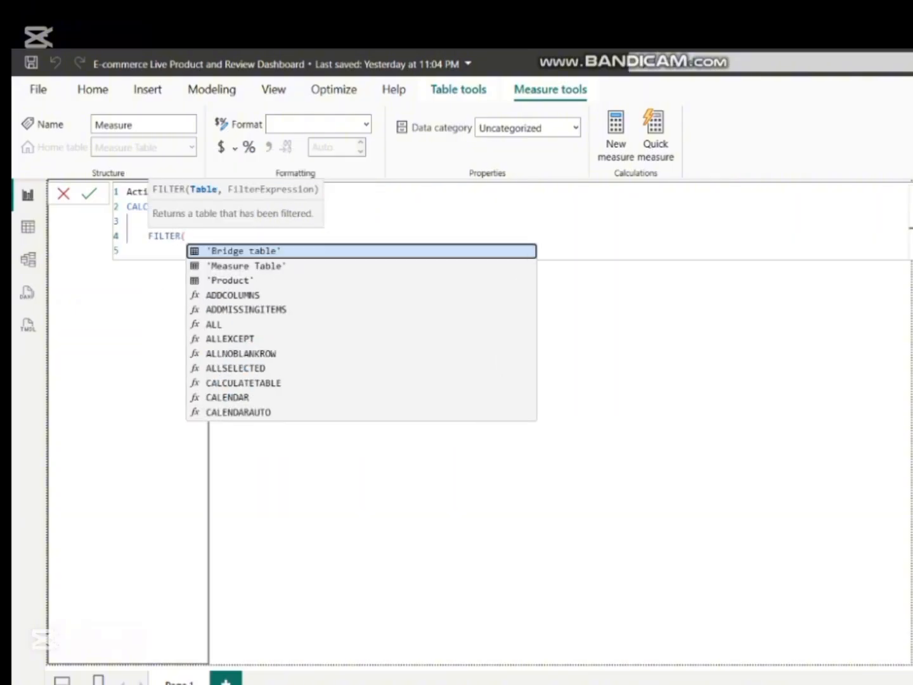
key("Down")
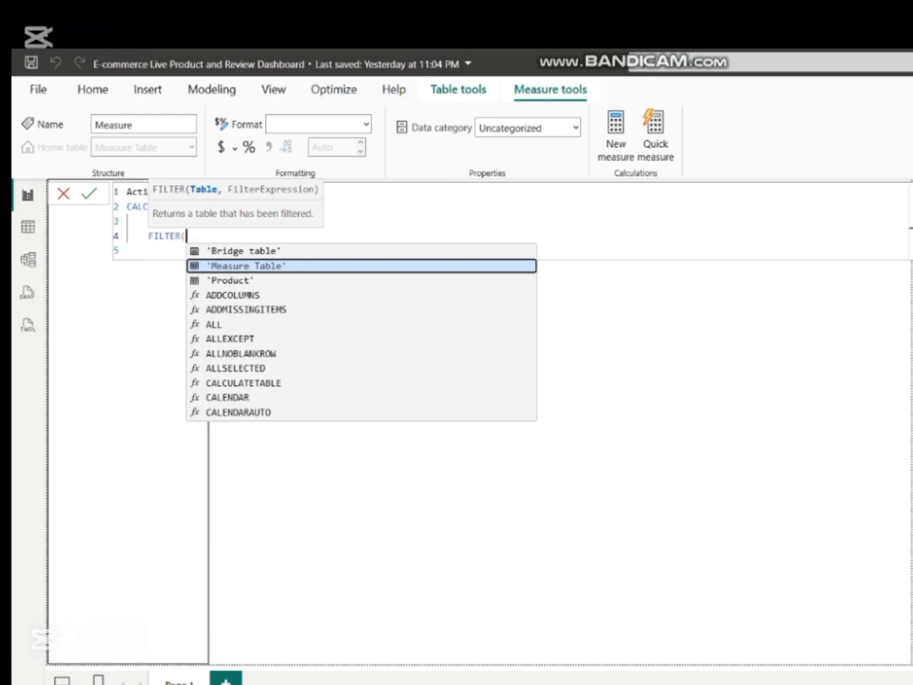
type("u")
key("Down")
key("Tab")
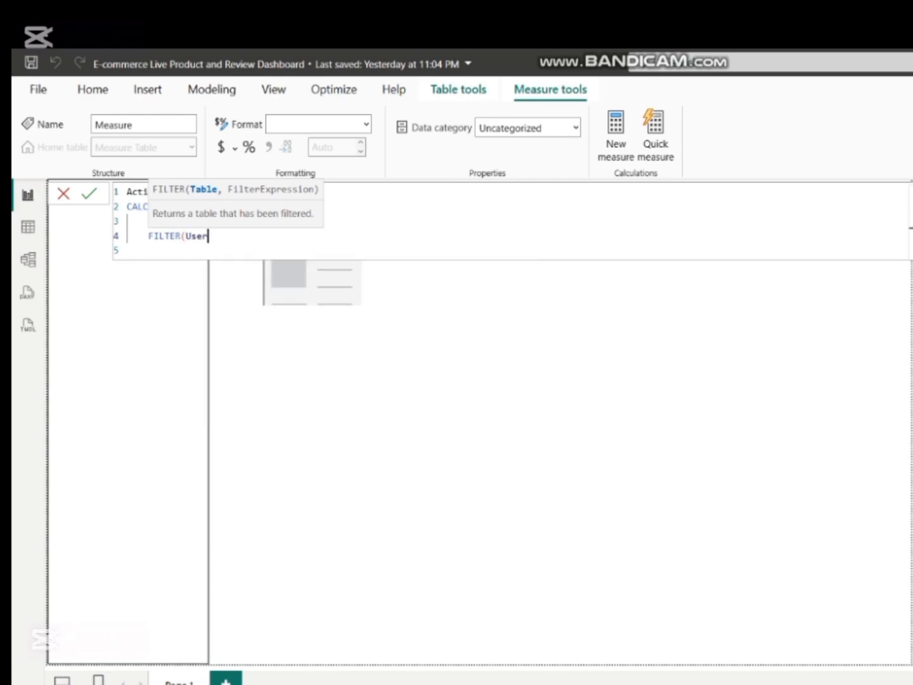
type(",")
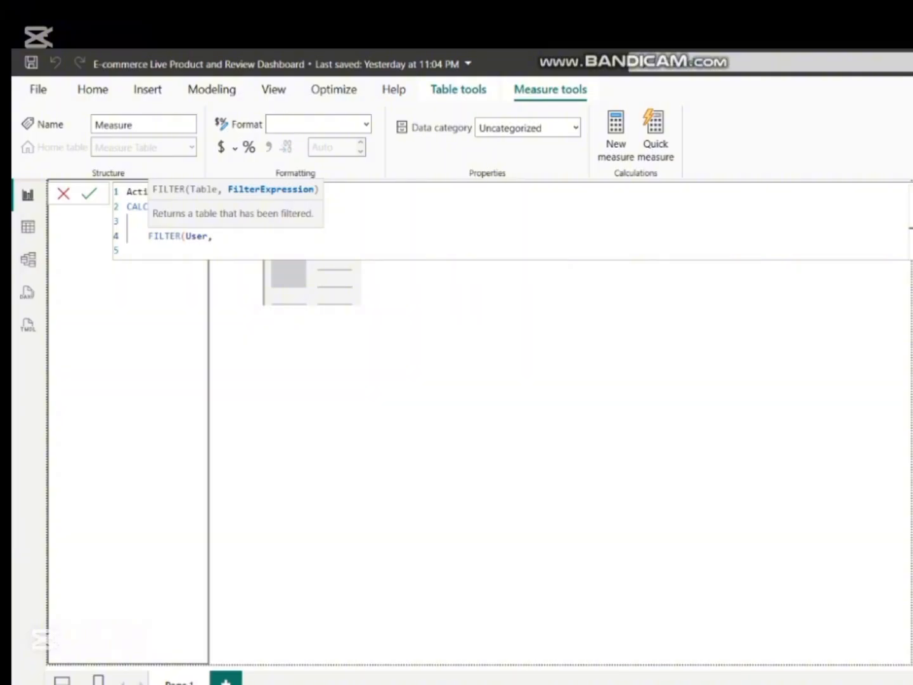
- Put the FILTER function's User argument on its own indented line and add an empty line below it
key("Left")
key("Left")
key("Left")
key("Left")
key("Left")
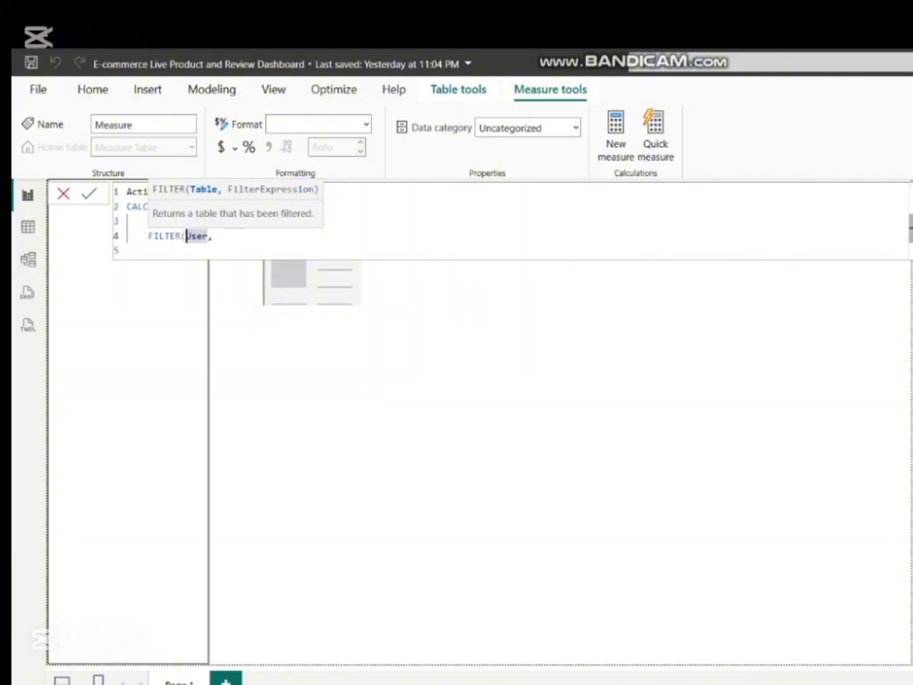
key("Return")
key("Right")
key("Right")
key("Right")
key("Right")
key("Right")
key("Return")
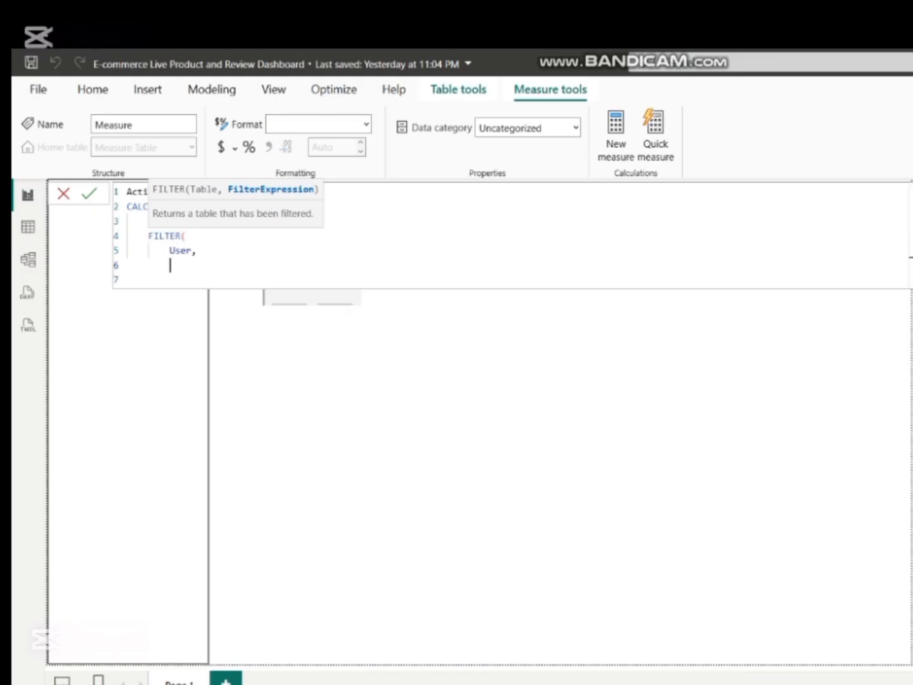
- Enter CALCULATE(COUNTROWS(review)) as the filter expression of the FILTER function
type("cal")
key("Tab")
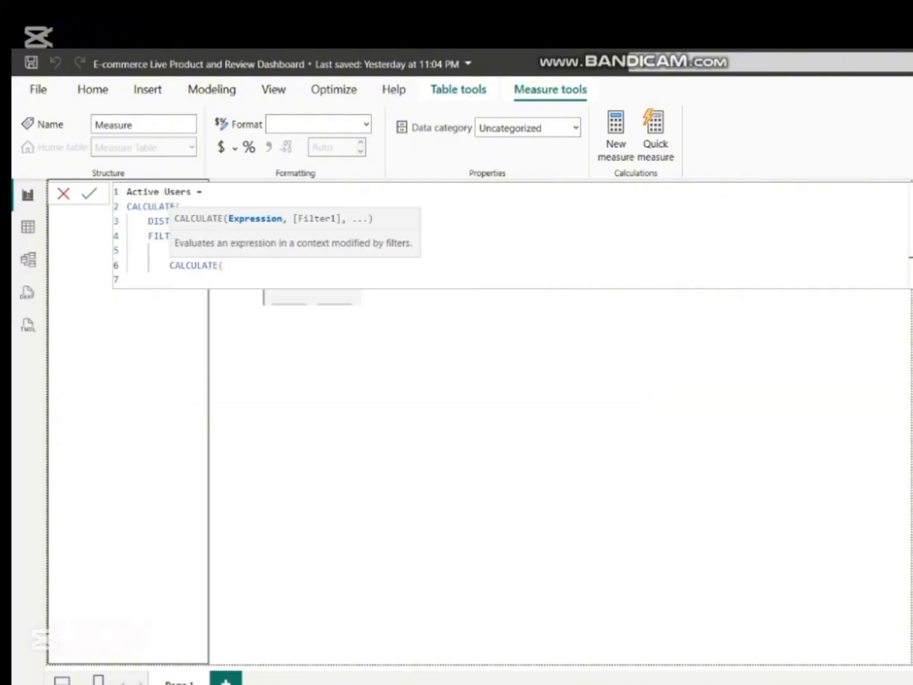
type("coun")
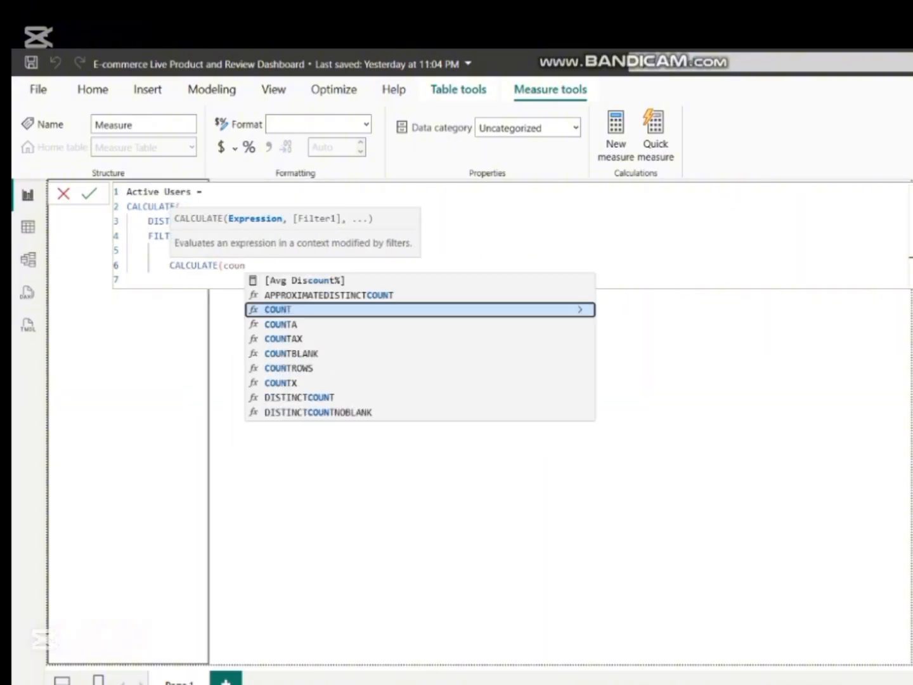
key("Down")
key("Down")
key("Down")
key("Down")
key("Tab")
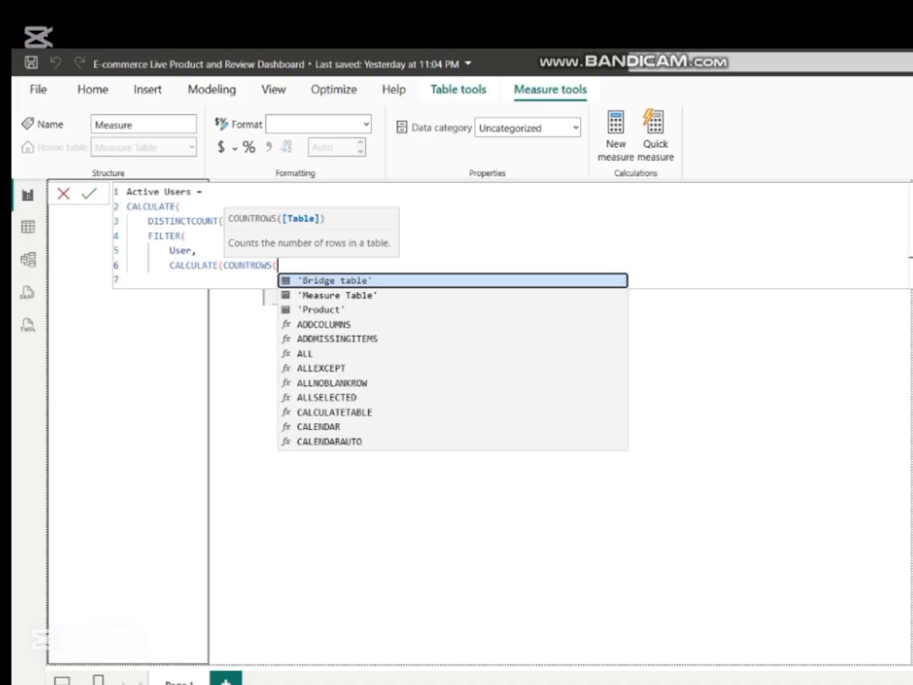
type("review")
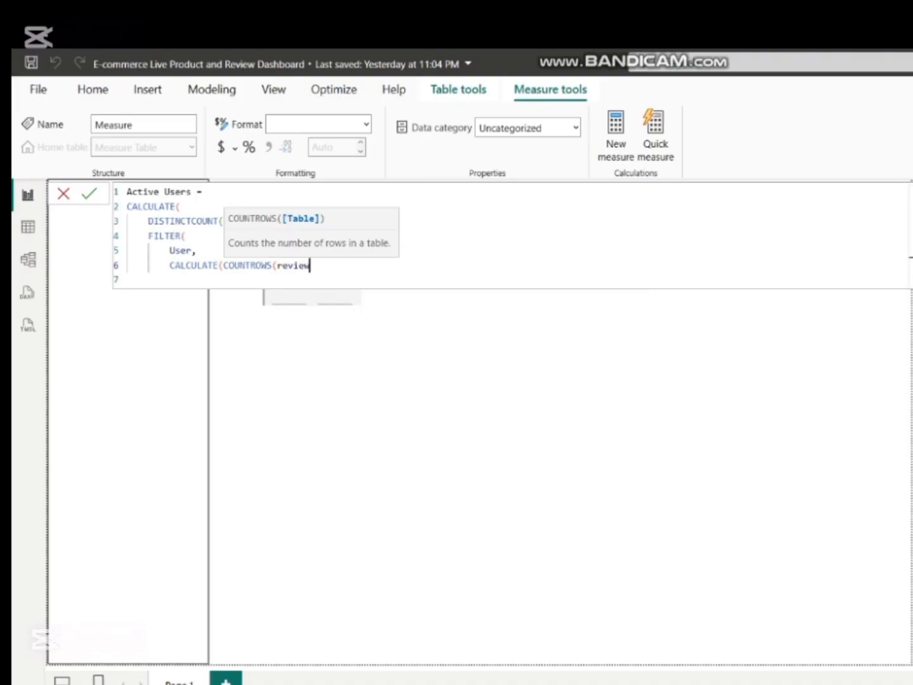
type("))")
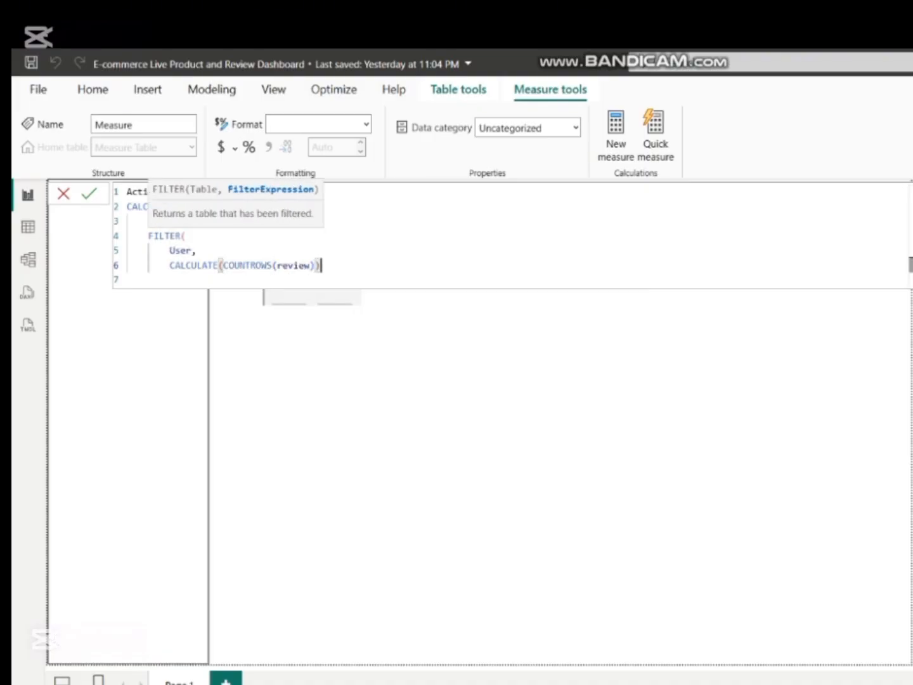
- Close the FILTER and outer CALCULATE functions with brackets on separate lines and commit the Active Users measure
key("Return")
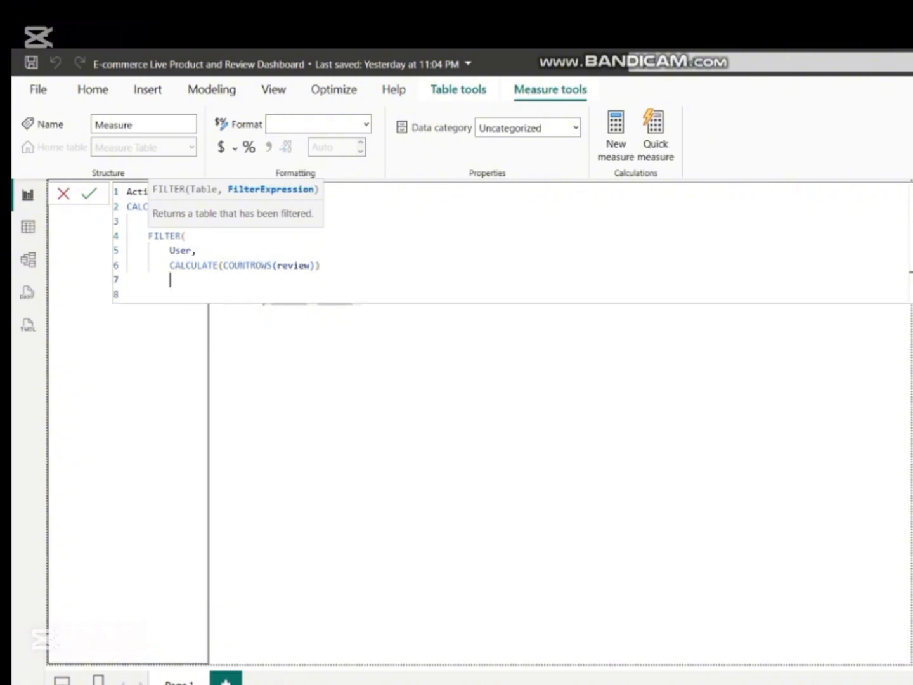
type(")")
key("shift+Return")
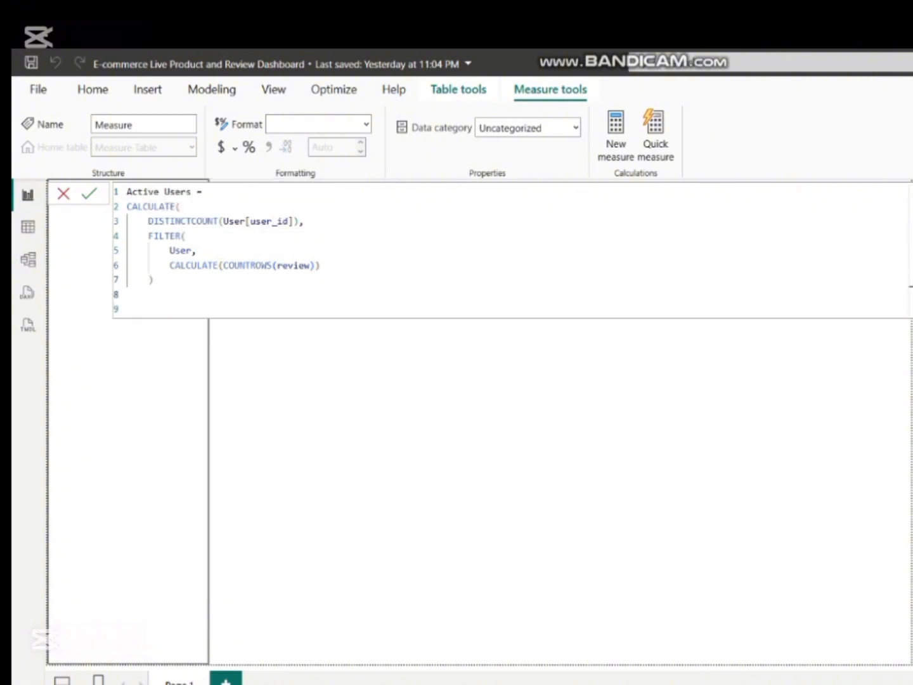
type(")")
key("Return")
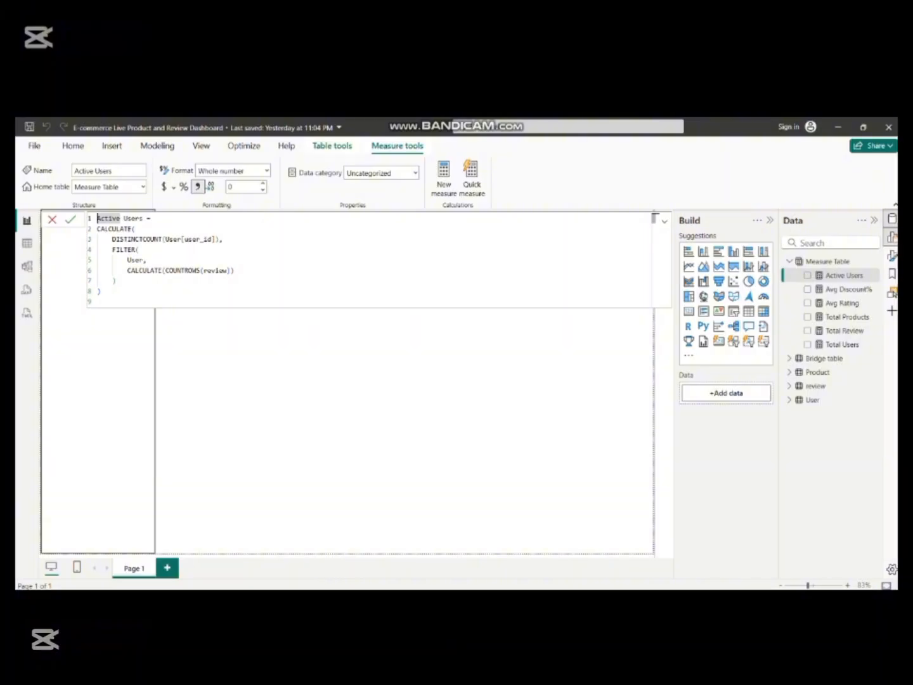
- Format the Avg Discount% measure as $ English (United States) currency and reduce its number of decimal places
left_click(847, 289)
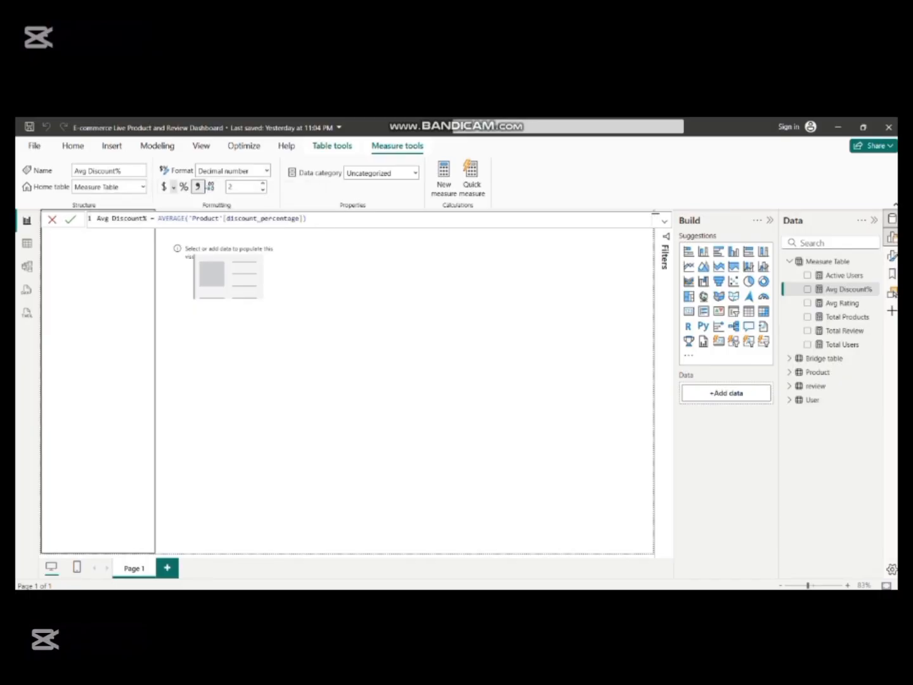
left_click(174, 186)
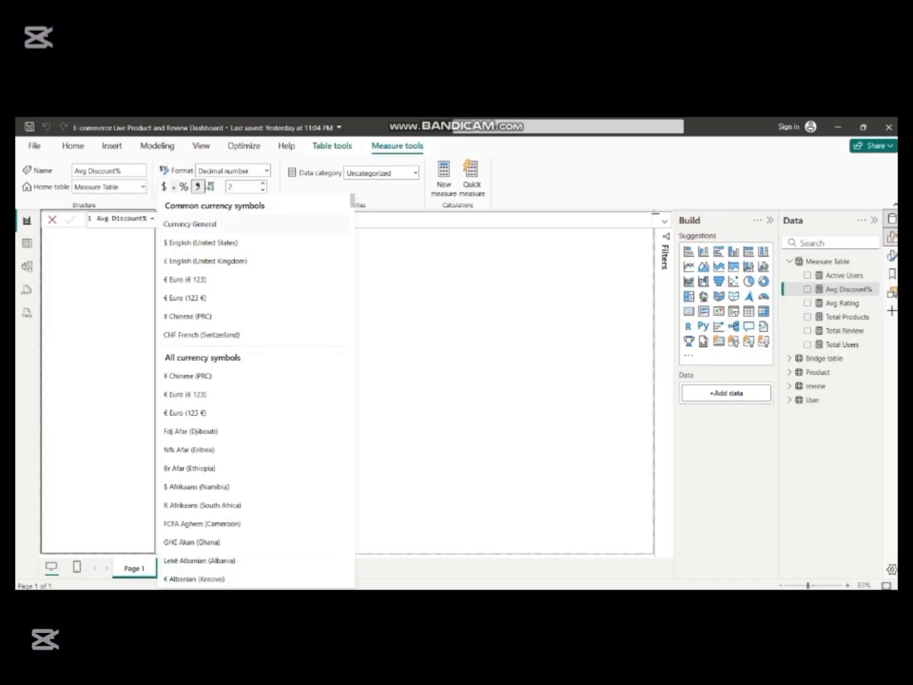
left_click(201, 242)
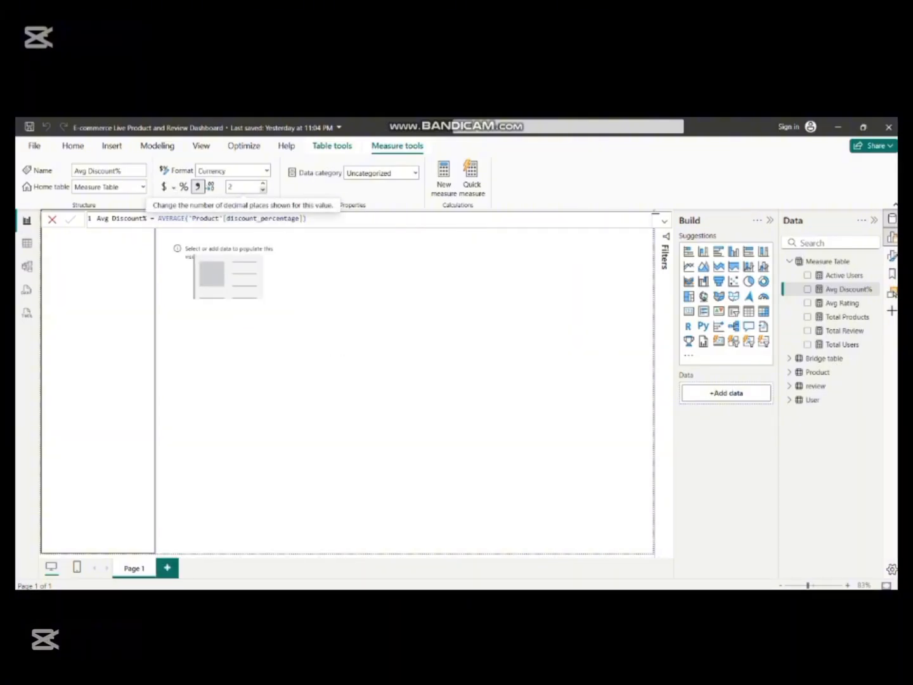
left_click(262, 190)
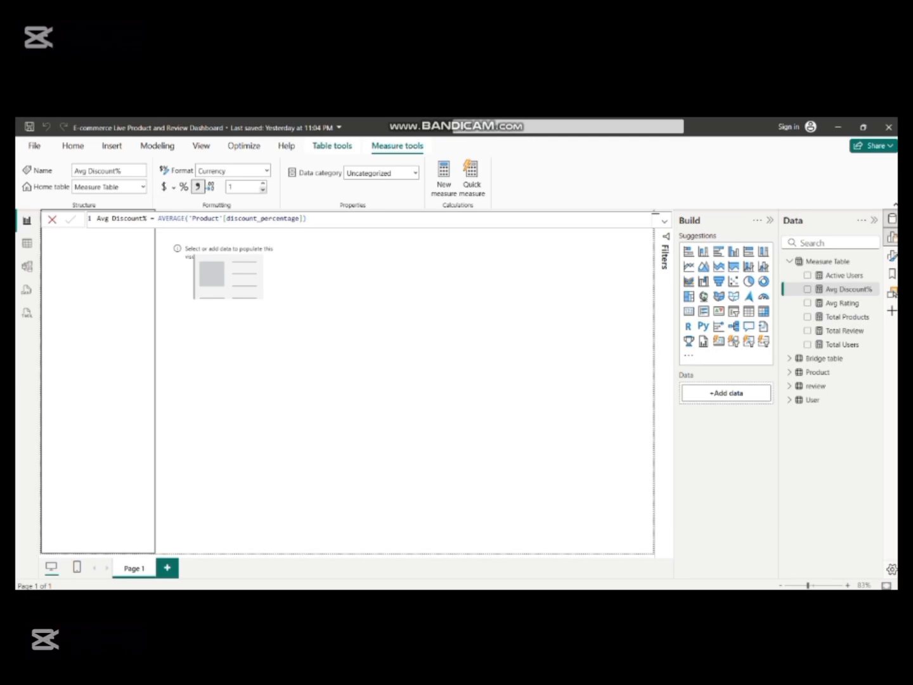
left_click(262, 189)
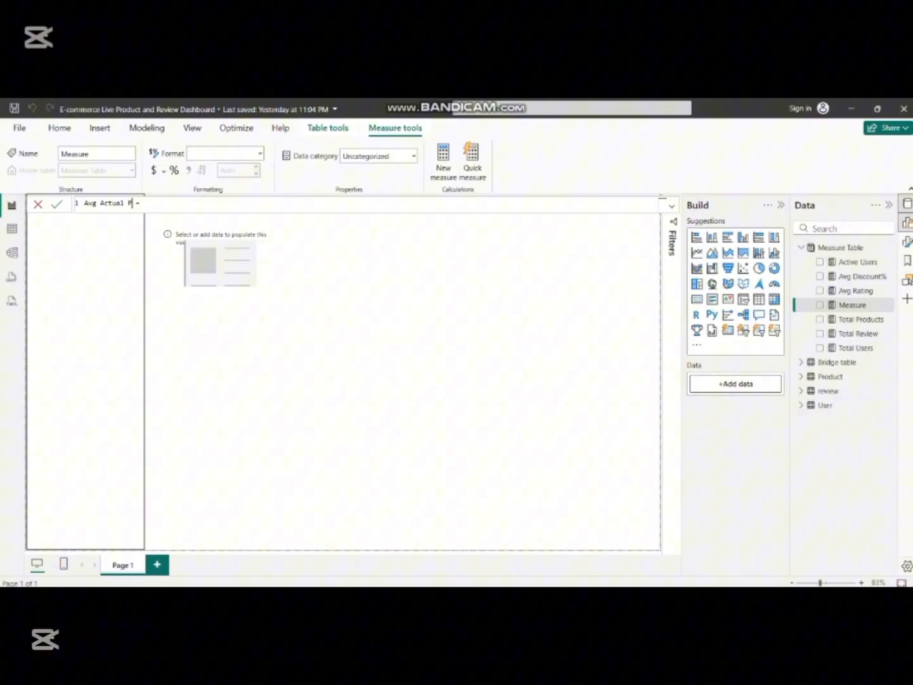
- Create the measure Avg Actual Price = AVERAGE('Product'[actual_price]) in Measure Table
type("Price")
type("Av")
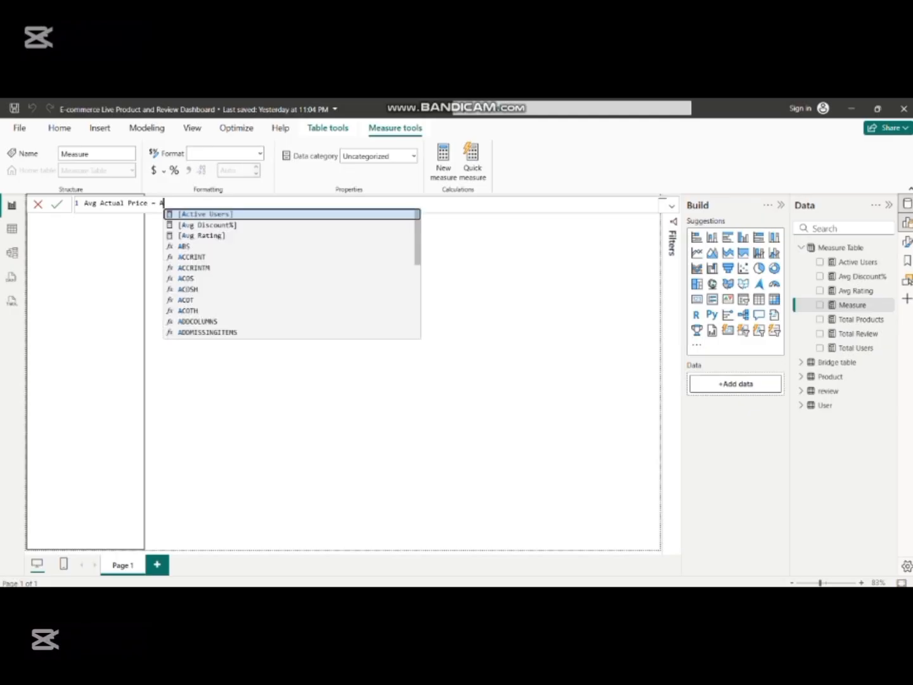
key("Down")
key("Down")
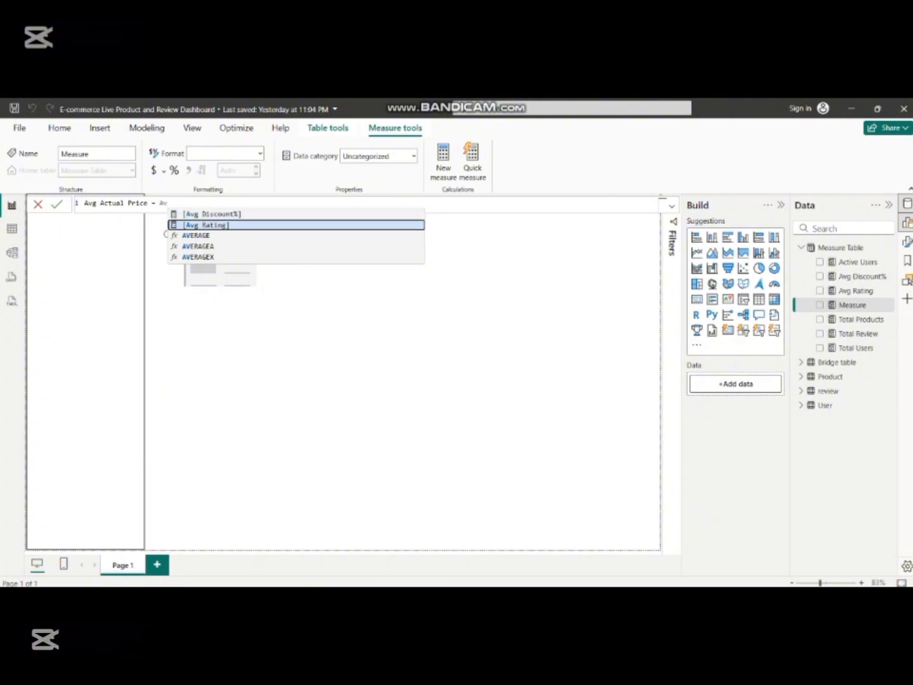
key("Tab")
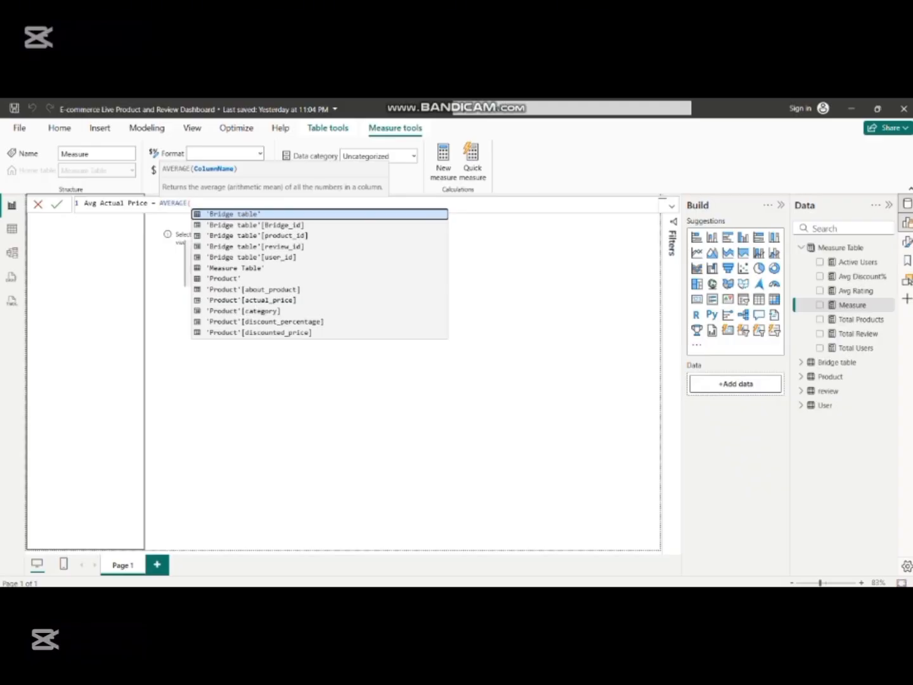
type("act")
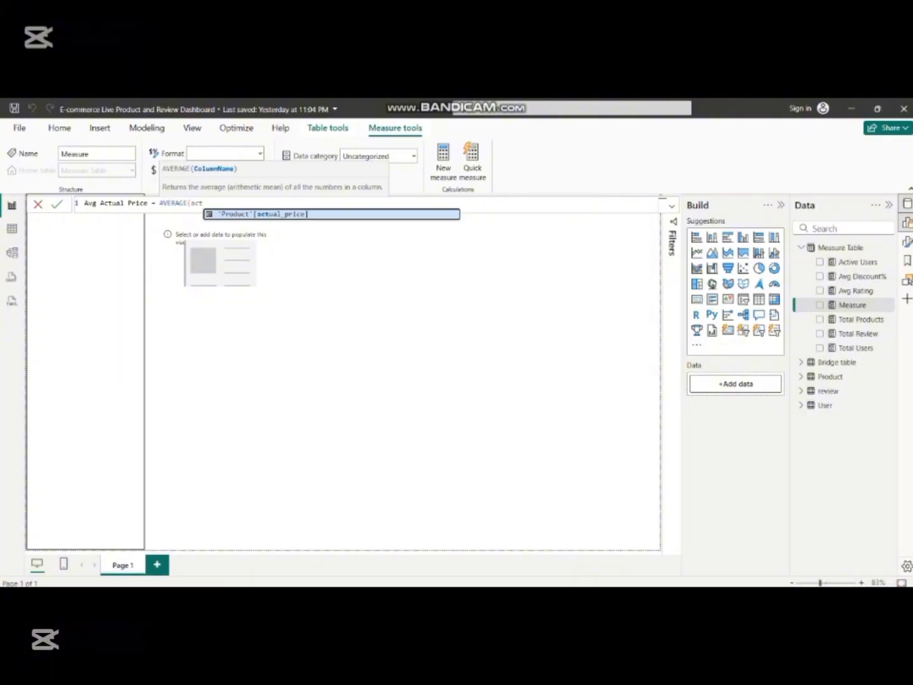
key("Tab")
type(")")
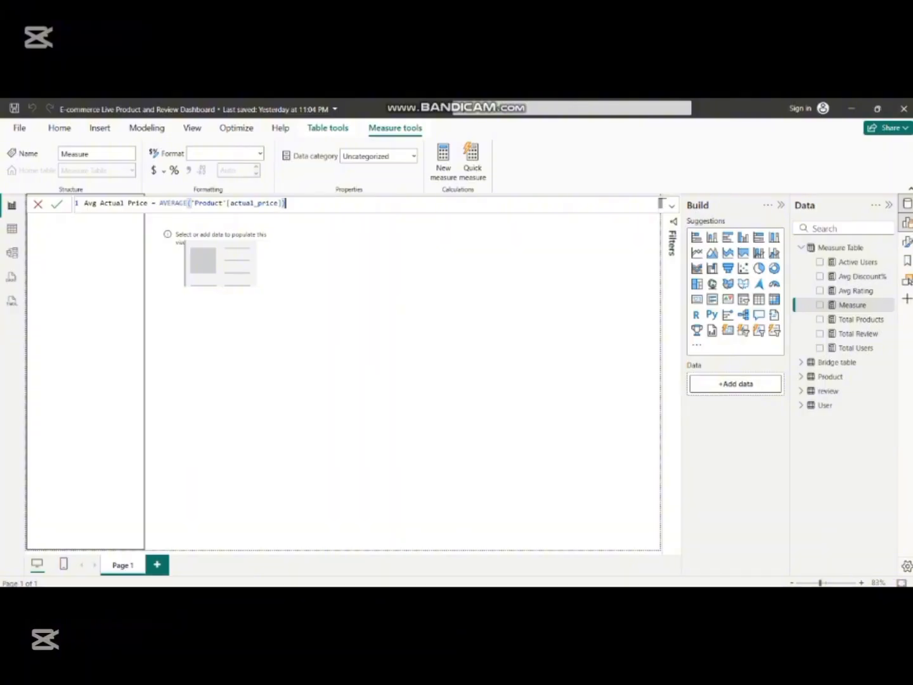
key("Return")
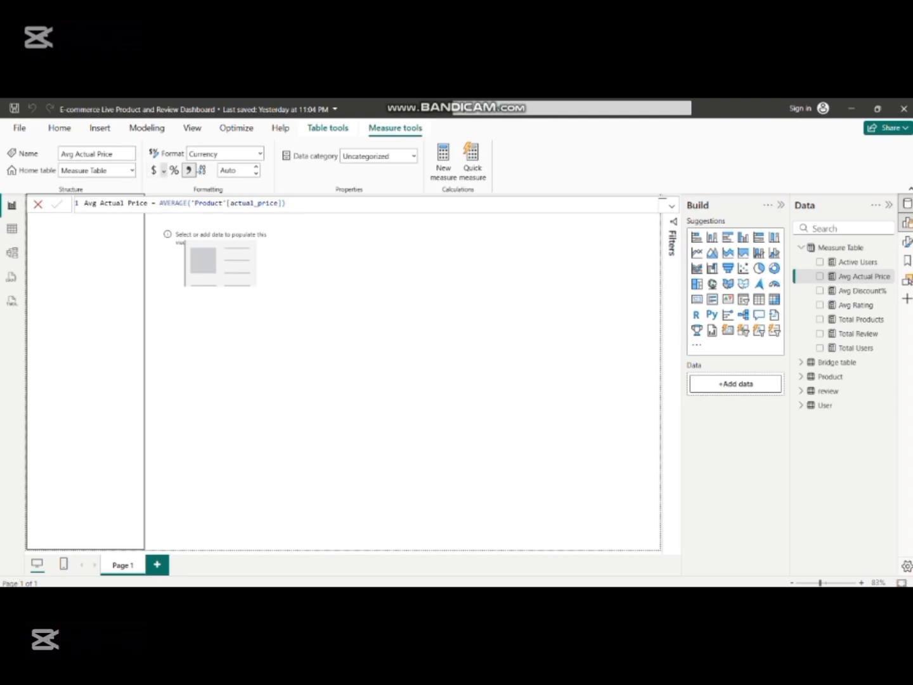
- Open the currency symbol choices for the Avg Actual Price measure
left_click(163, 170)
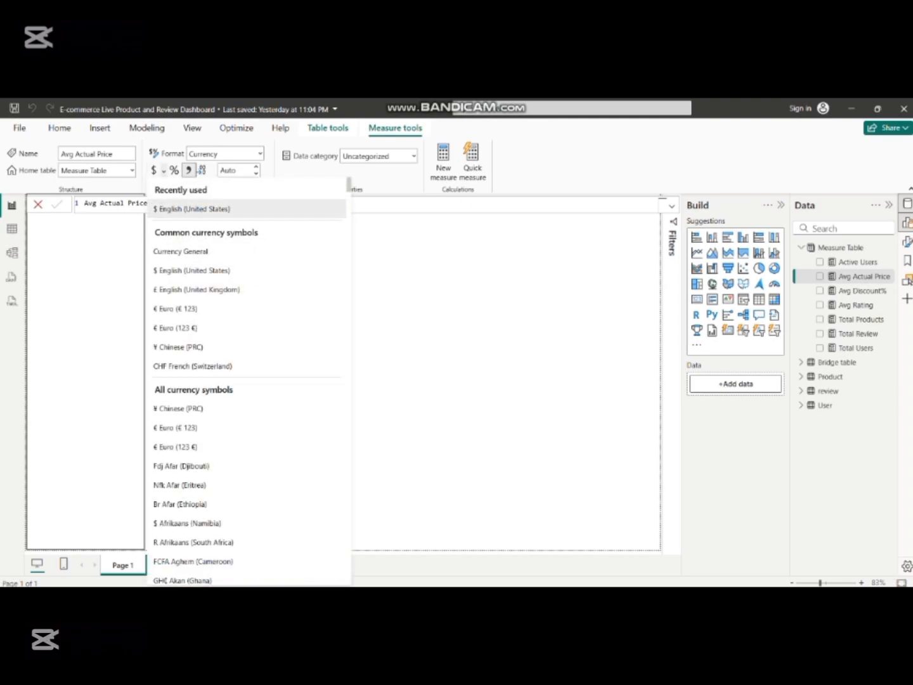
- Format the Avg Actual Price measure as $ English (United States) currency and reduce its decimal places by one
left_click(192, 209)
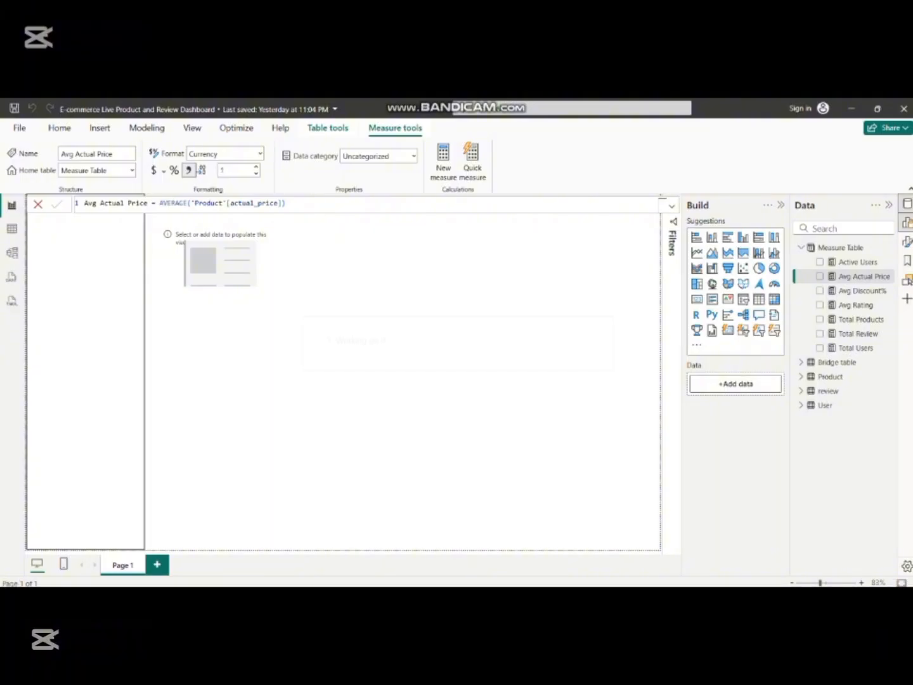
left_click(256, 174)
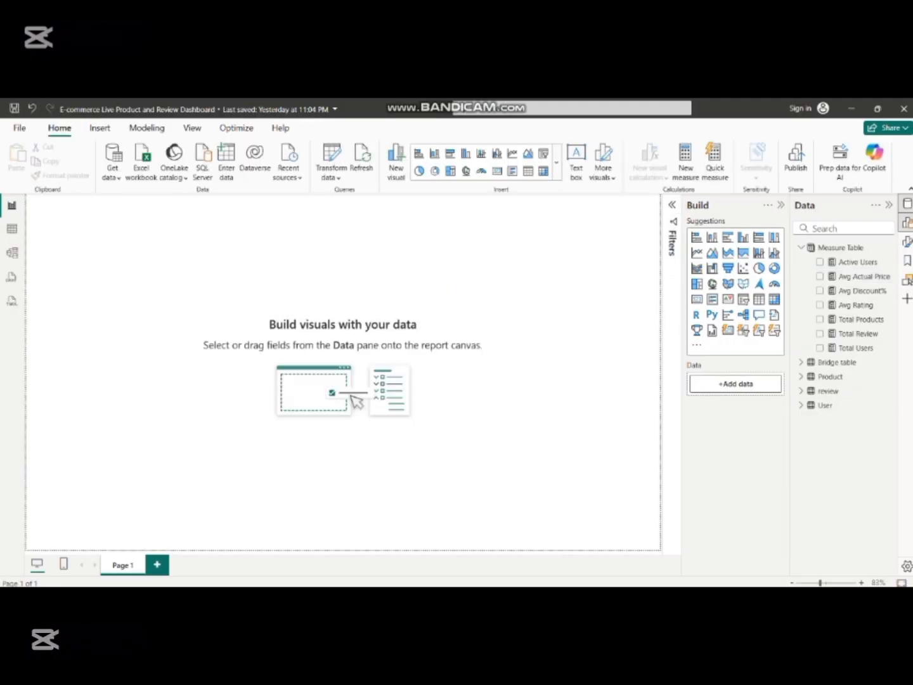
- Insert the Amazon logo picture from the Amazon images folder and shrink it in the report page's upper-left corner
left_click(101, 128)
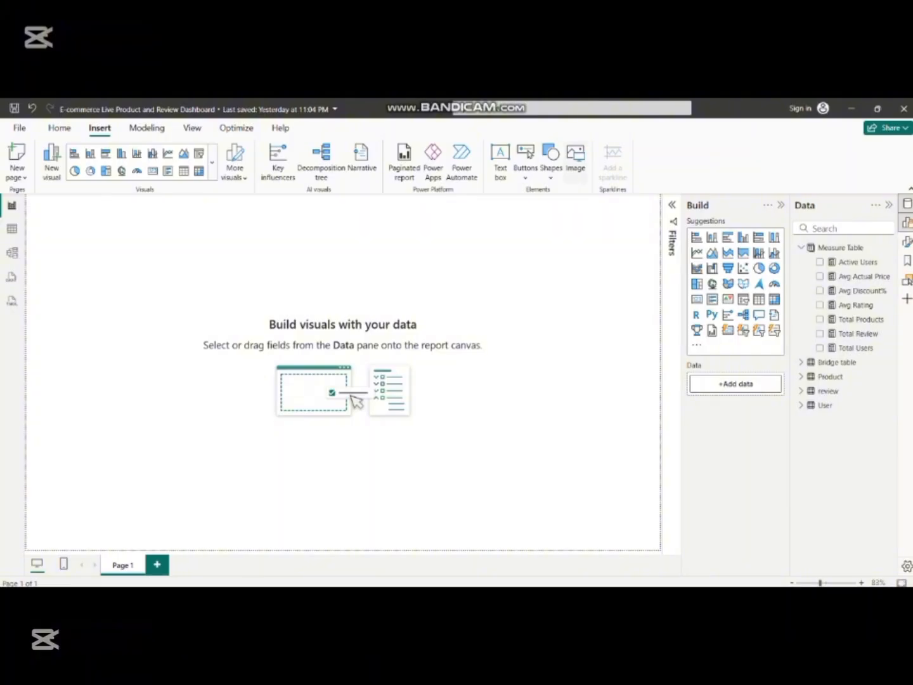
left_click(575, 160)
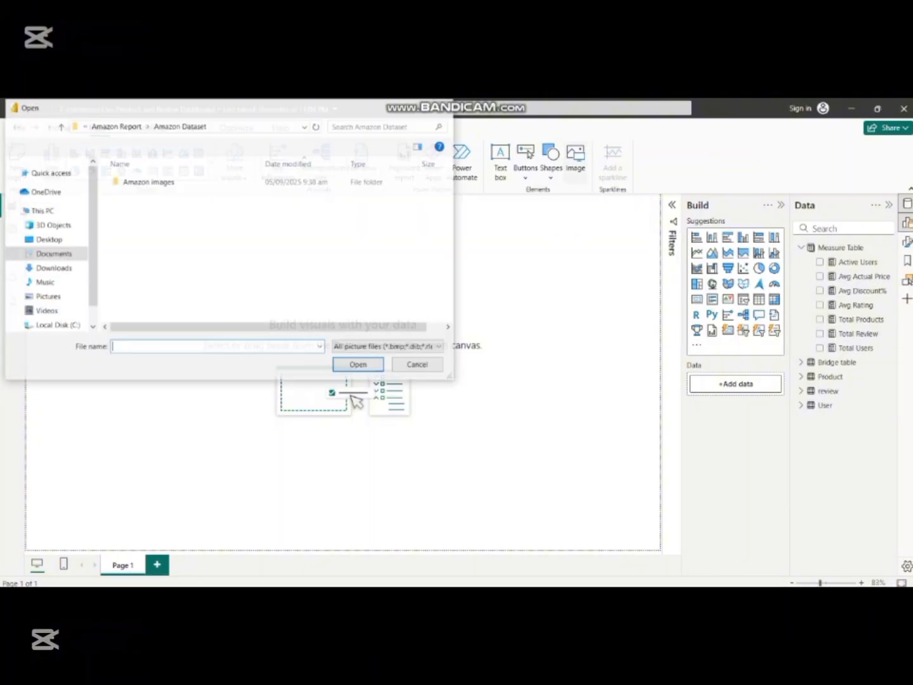
left_click(148, 182)
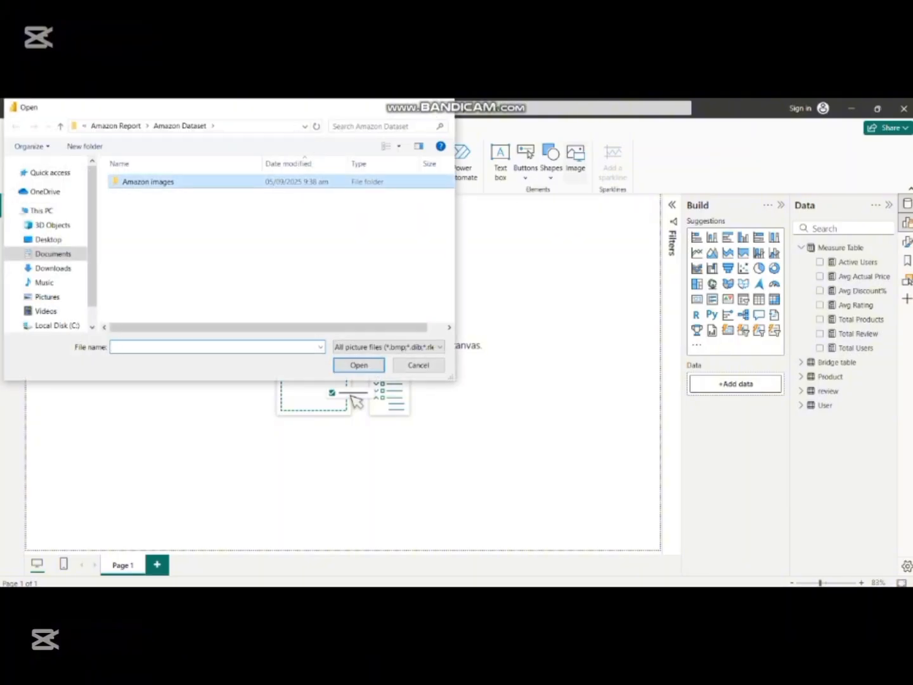
double_click(346, 183)
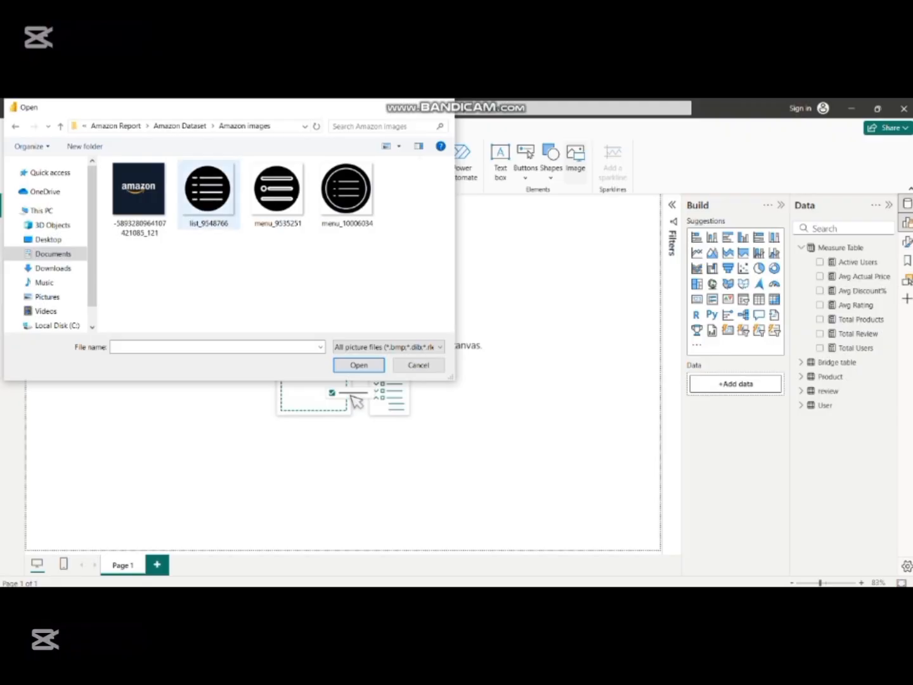
left_click(140, 196)
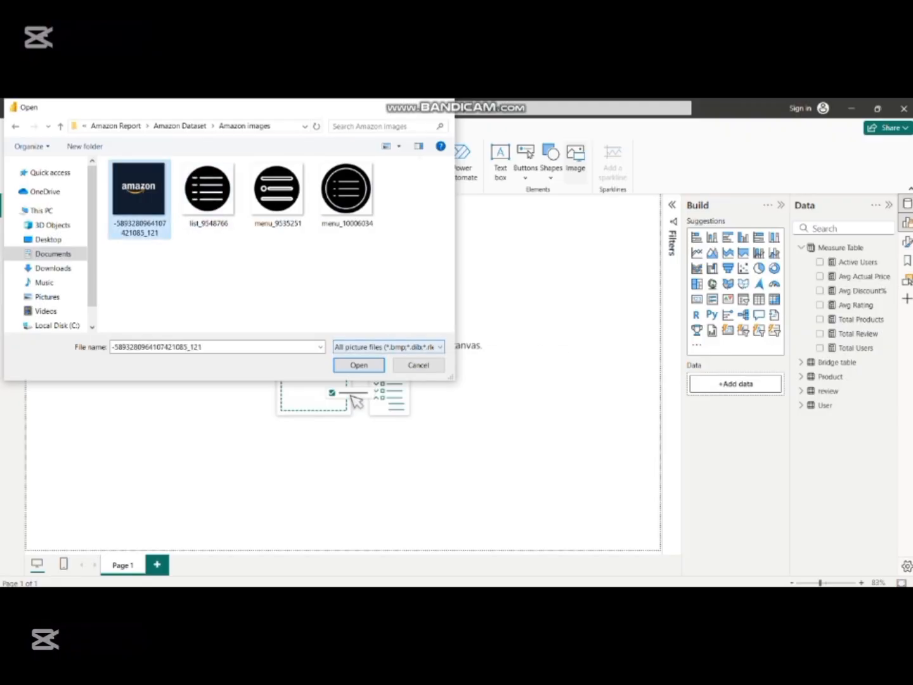
left_click(359, 364)
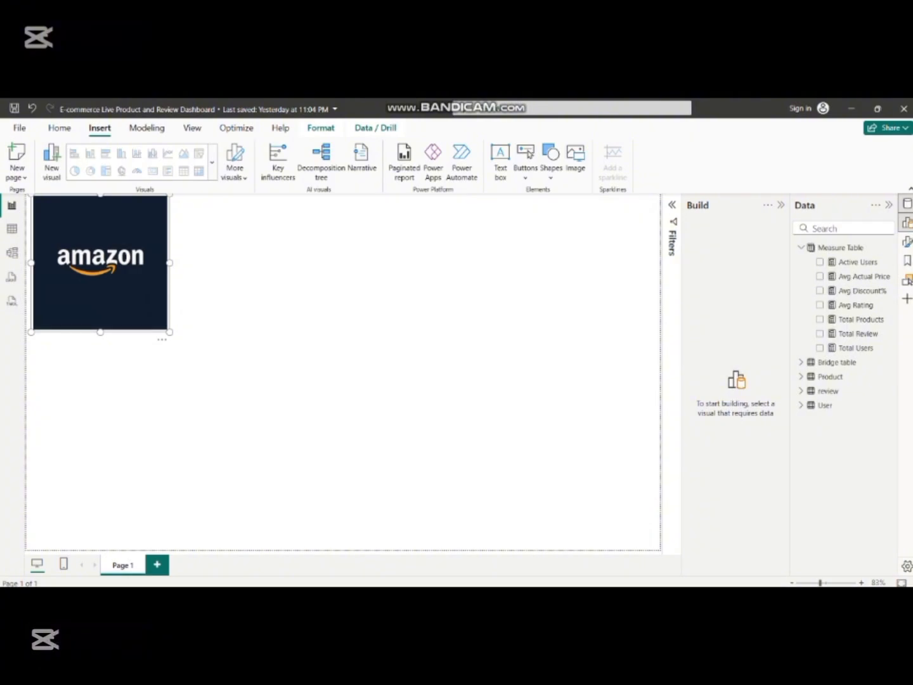
left_click_drag(170, 332, 140, 301)
left_click(216, 356)
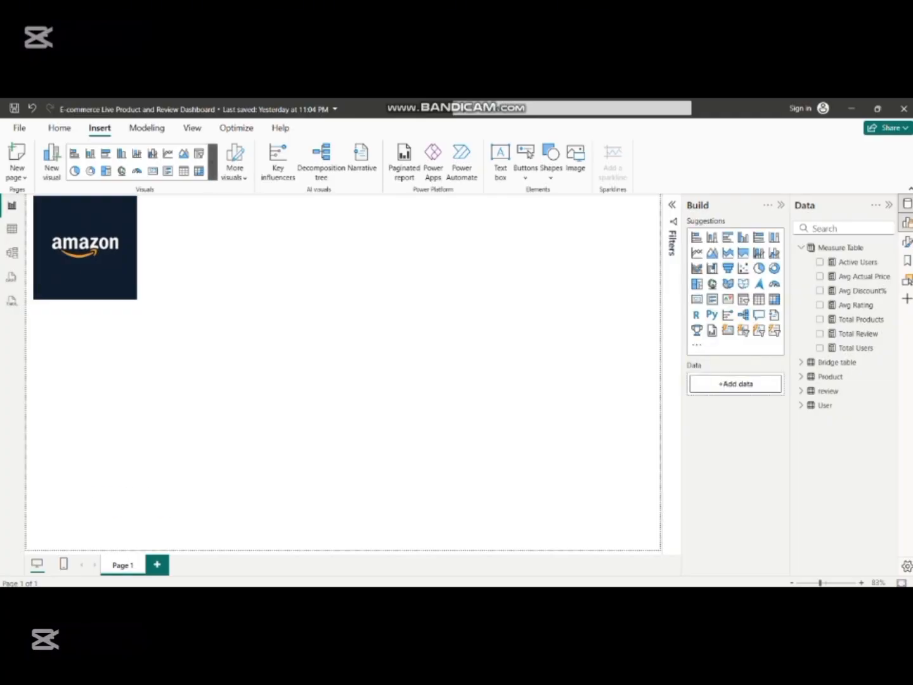
- Add a new card visual to the page and place it beside the Amazon logo
left_click(213, 163)
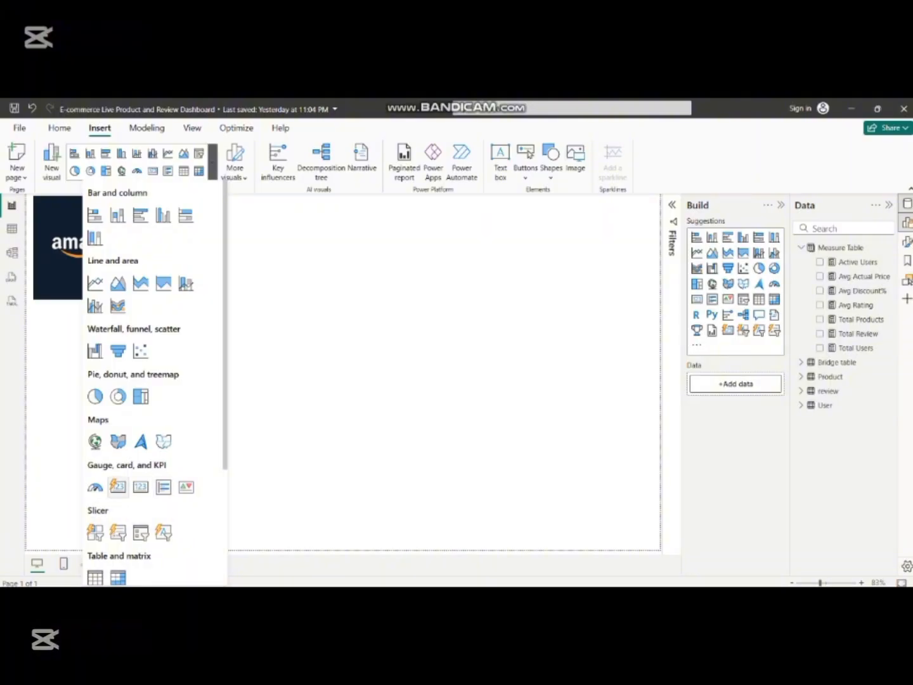
left_click(117, 486)
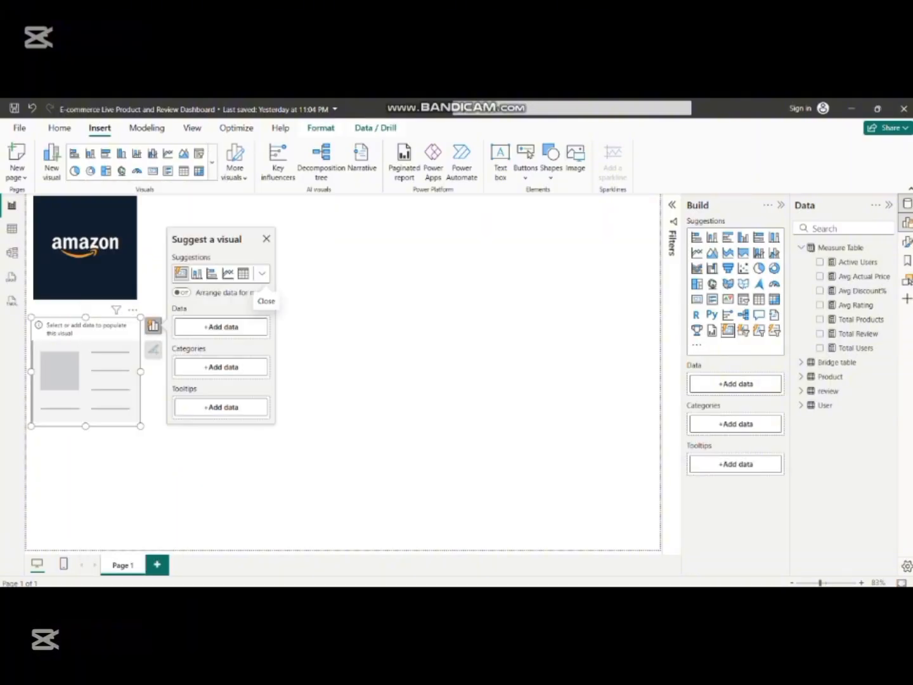
left_click_drag(86, 372, 256, 256)
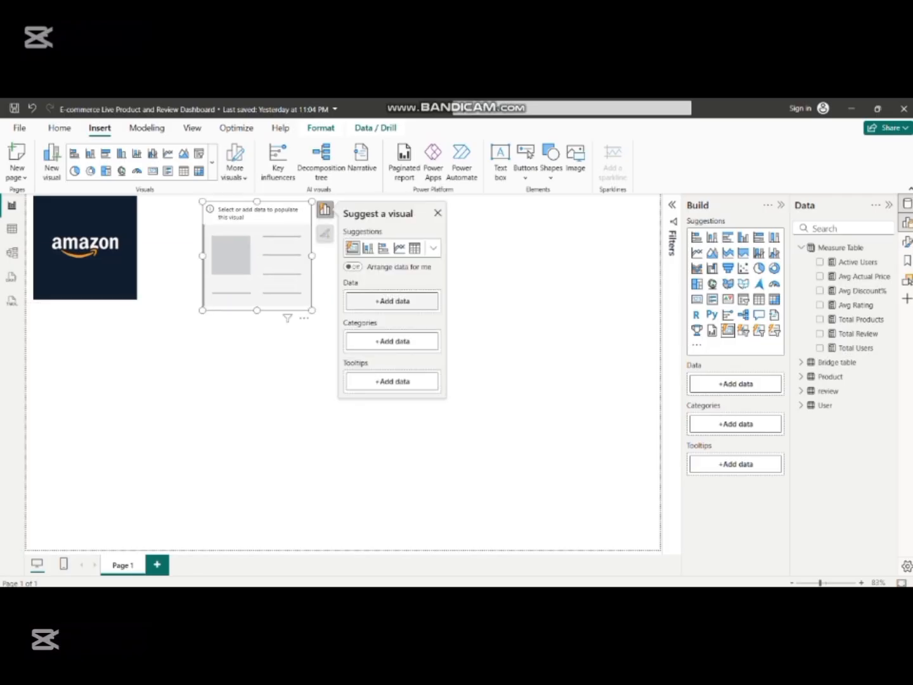
- Fill the card visual with the Total Products, Avg Rating, Total Review, Total Users and Avg Discount% measures
left_click(392, 300)
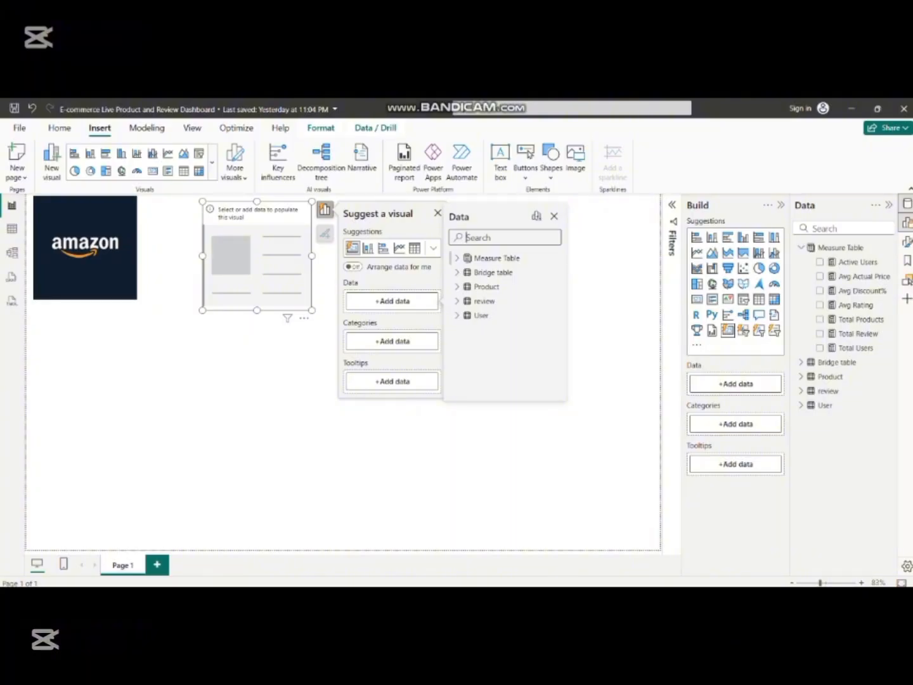
left_click(498, 259)
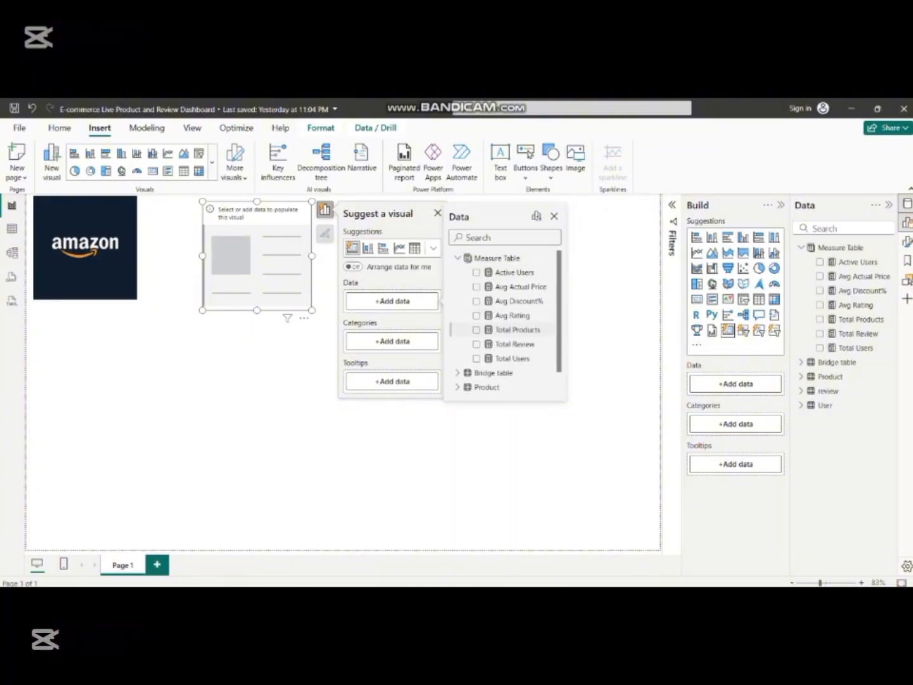
left_click(477, 329)
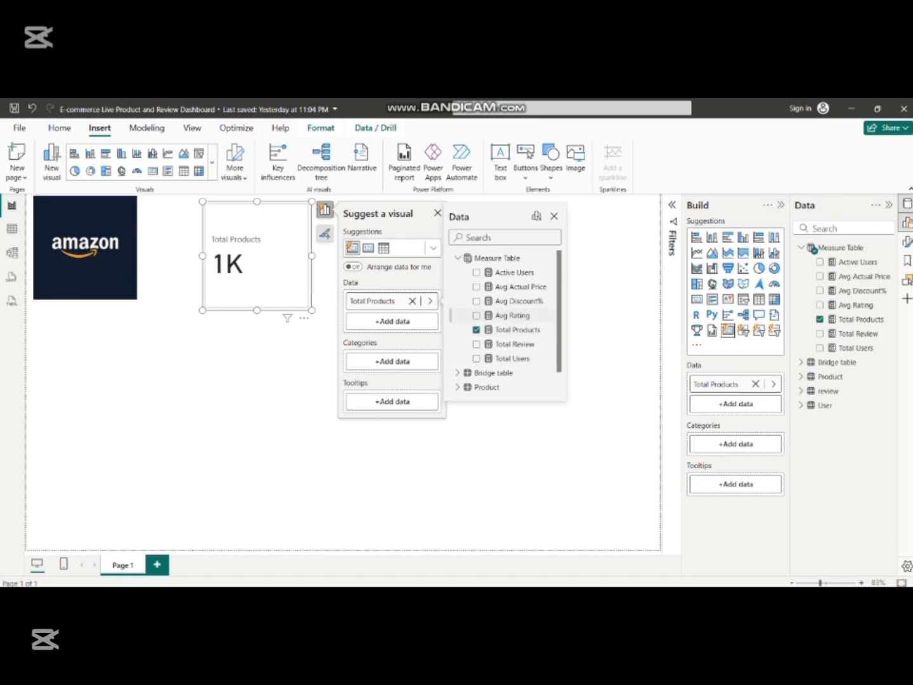
left_click_drag(519, 315, 406, 320)
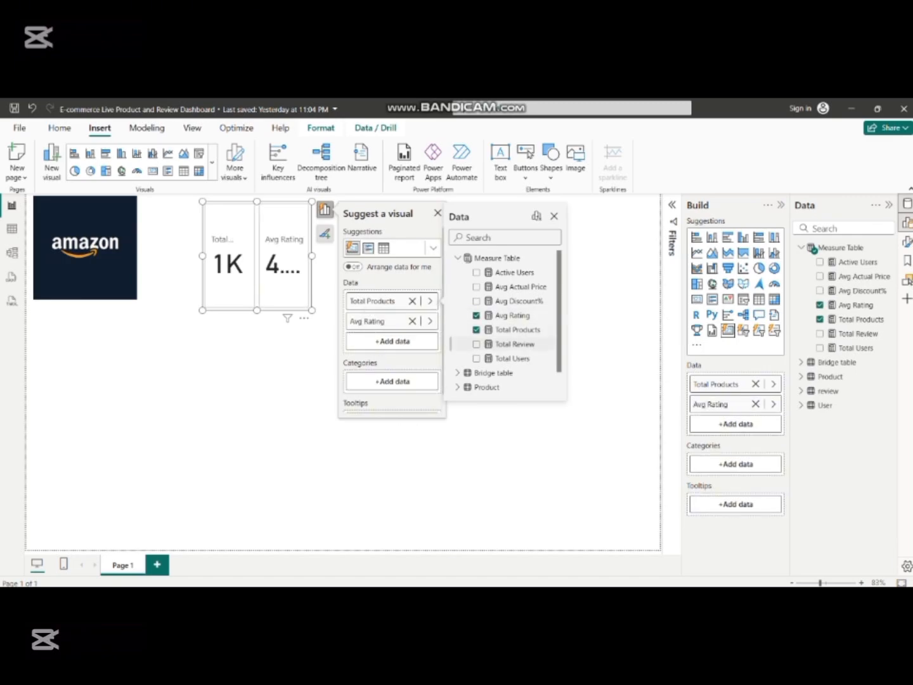
left_click_drag(513, 344, 368, 343)
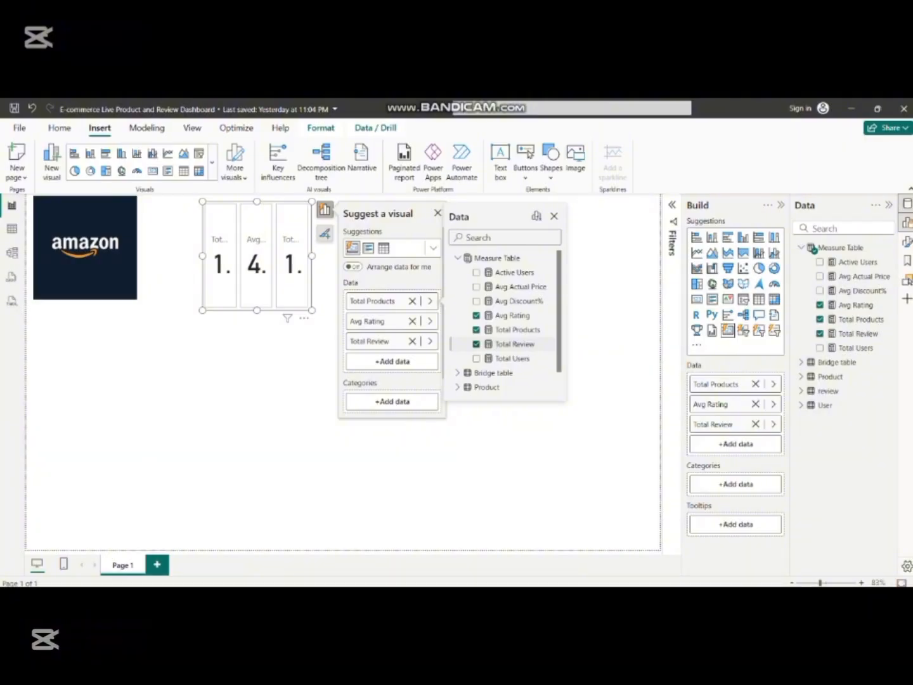
left_click_drag(514, 358, 368, 359)
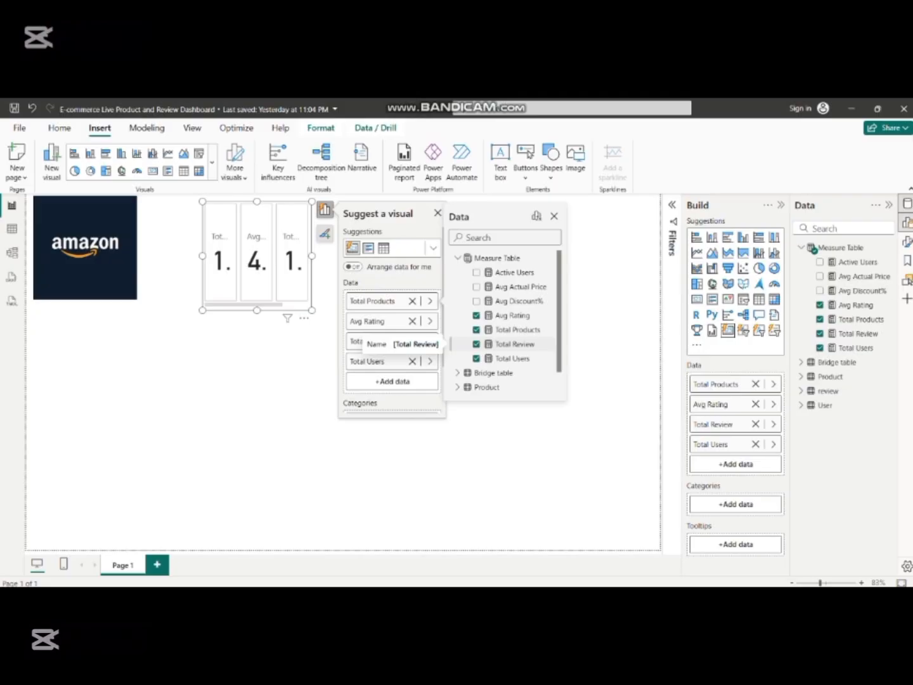
left_click(476, 300)
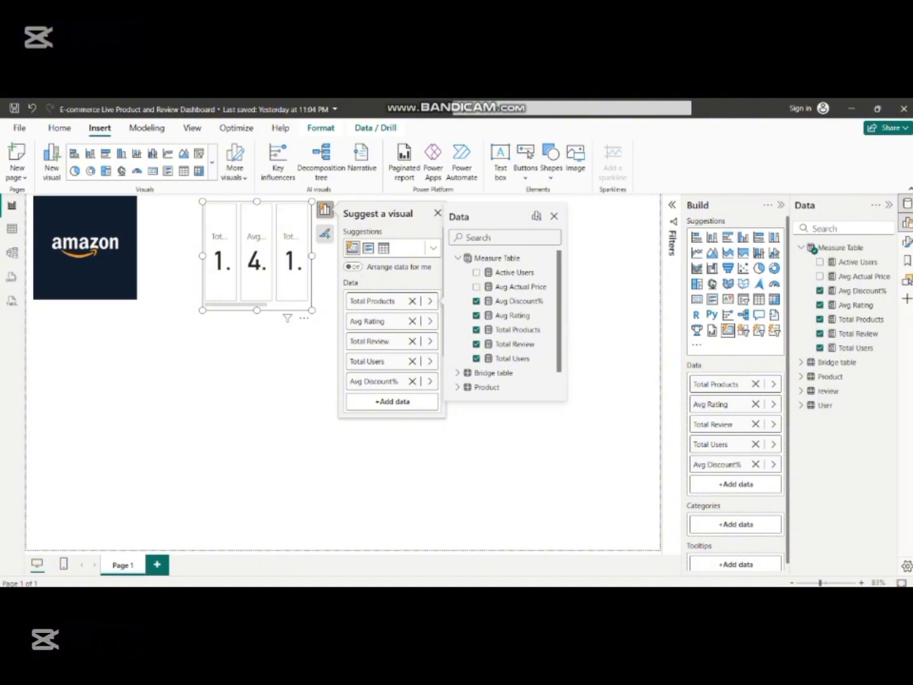
left_click(554, 217)
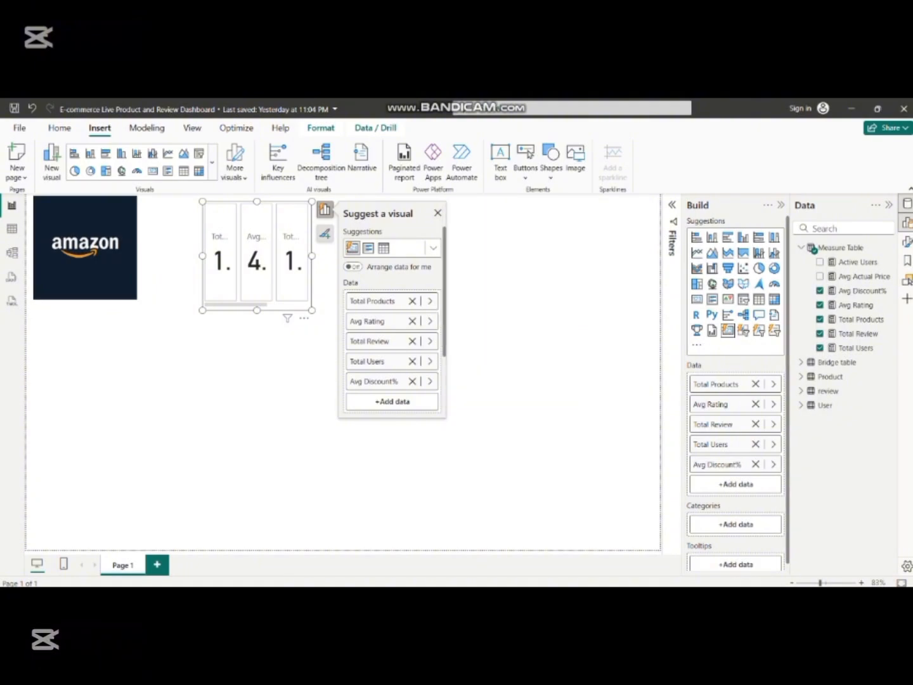
left_click(554, 216)
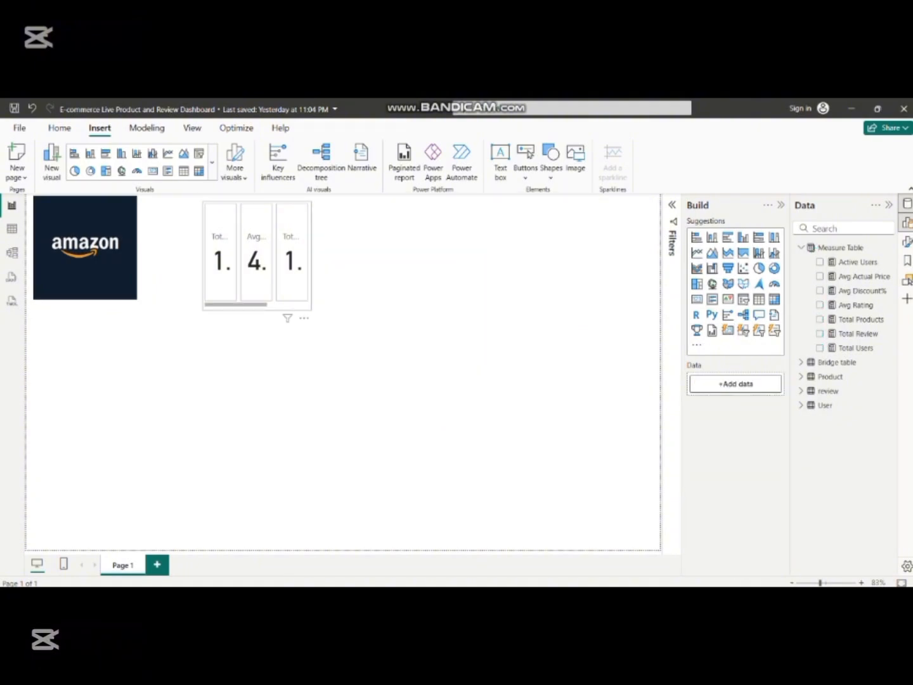
- Stretch the card visual to about 1047 wide by 140 high beside the logo and format the Avg Discount% measure as a percentage
left_click(257, 278)
left_click_drag(311, 256, 652, 256)
left_click_drag(570, 256, 508, 248)
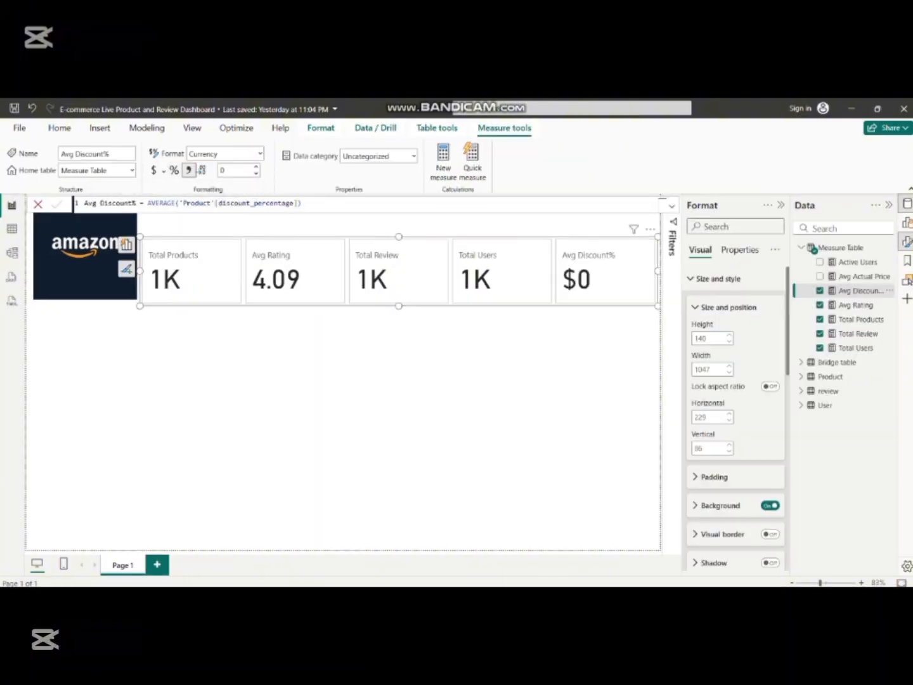
left_click(174, 170)
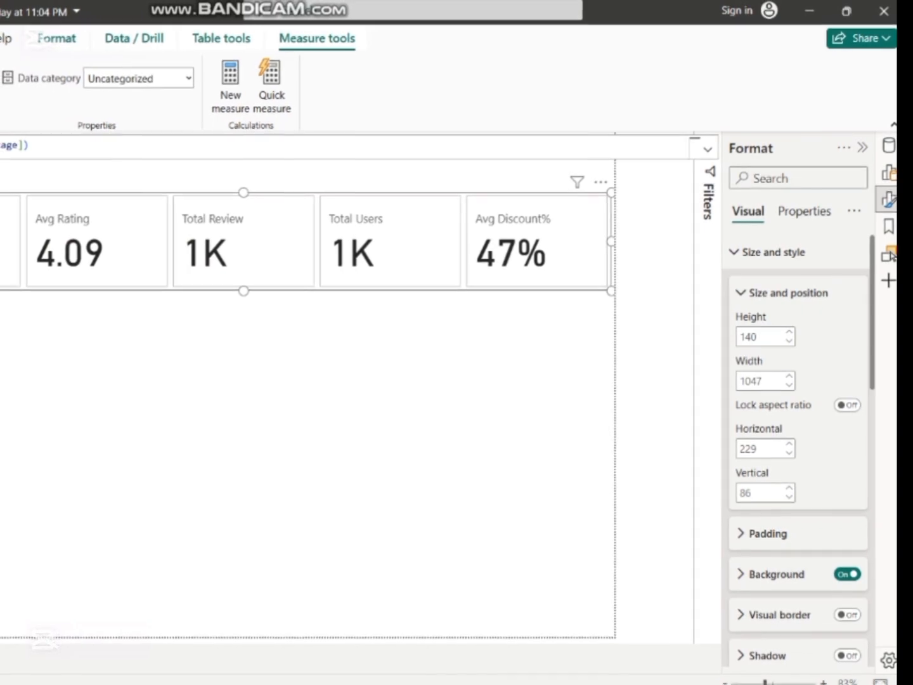
- Set the card visual's layout spacing between cards to 5 px
scroll(797, 443, "down", 8)
scroll(799, 443, "up", 6)
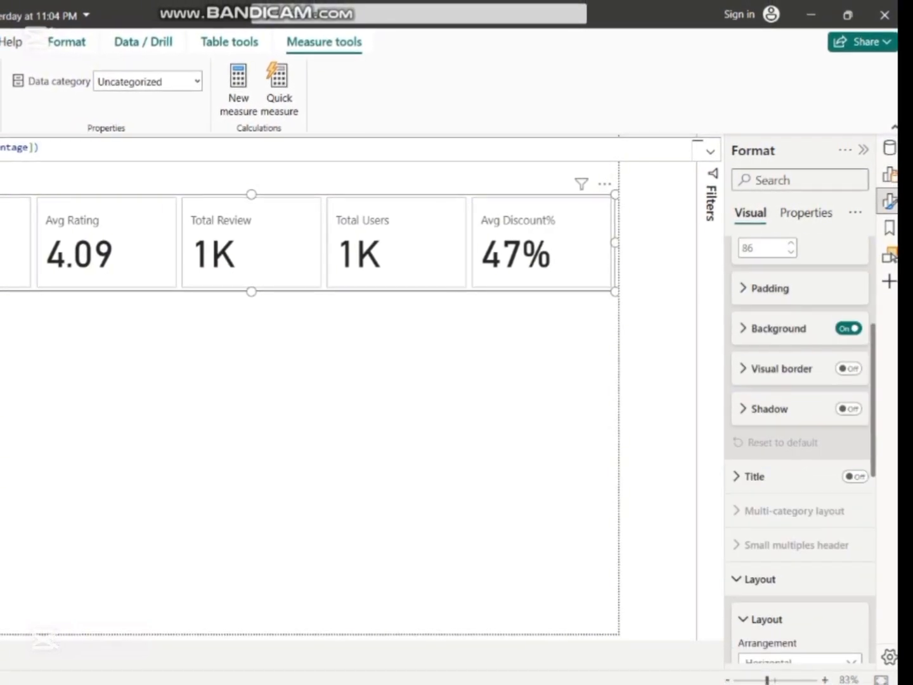
scroll(798, 443, "down", 7)
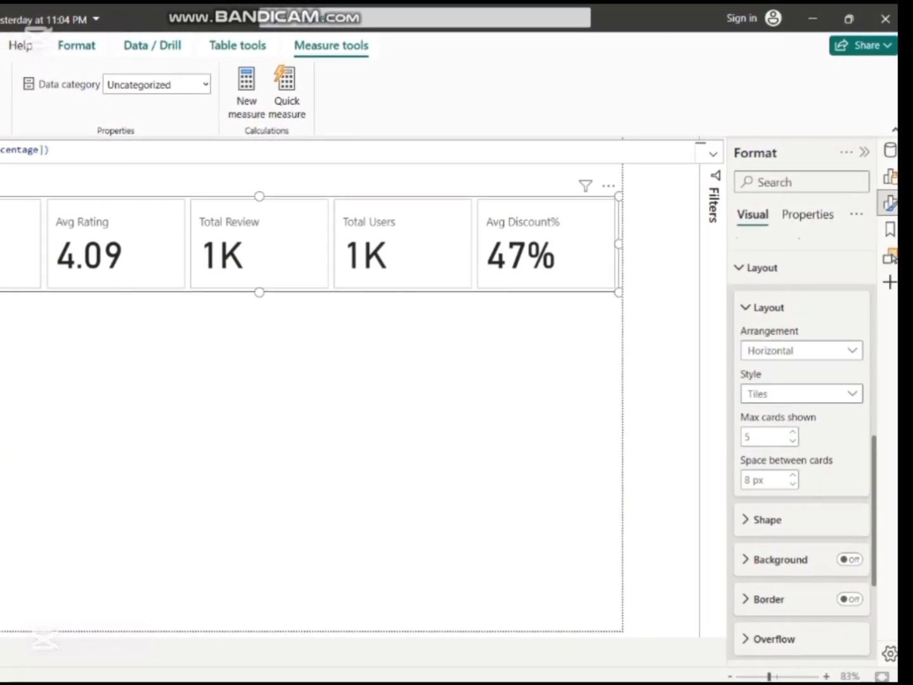
left_click(794, 484)
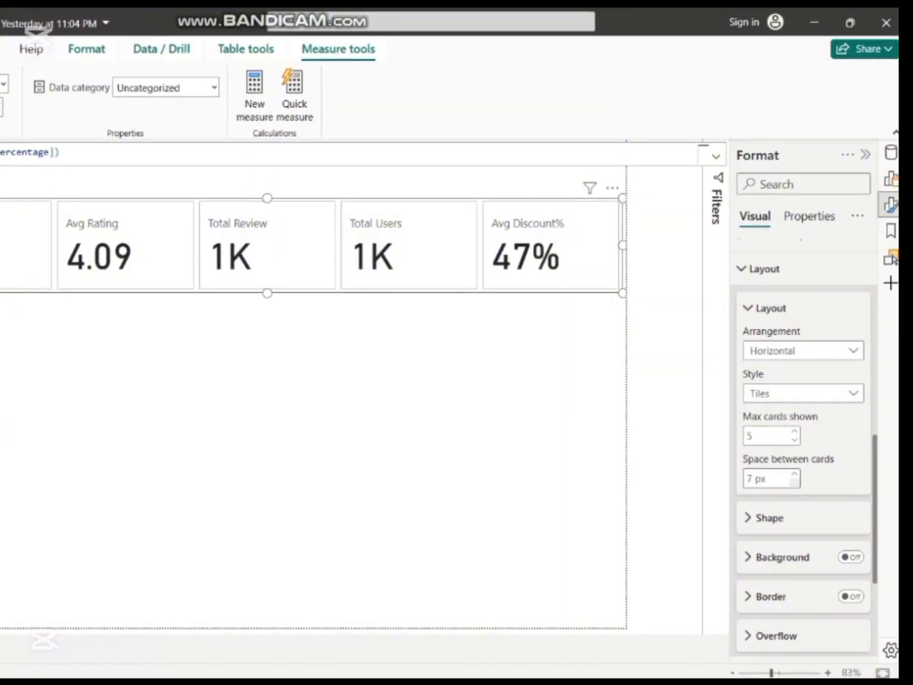
left_click(796, 483)
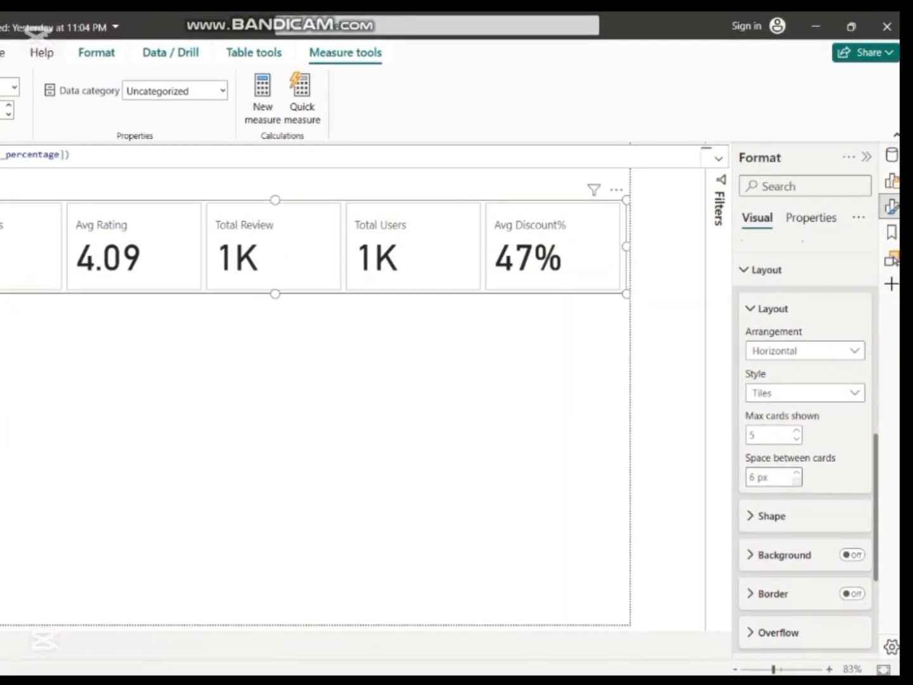
left_click(797, 482)
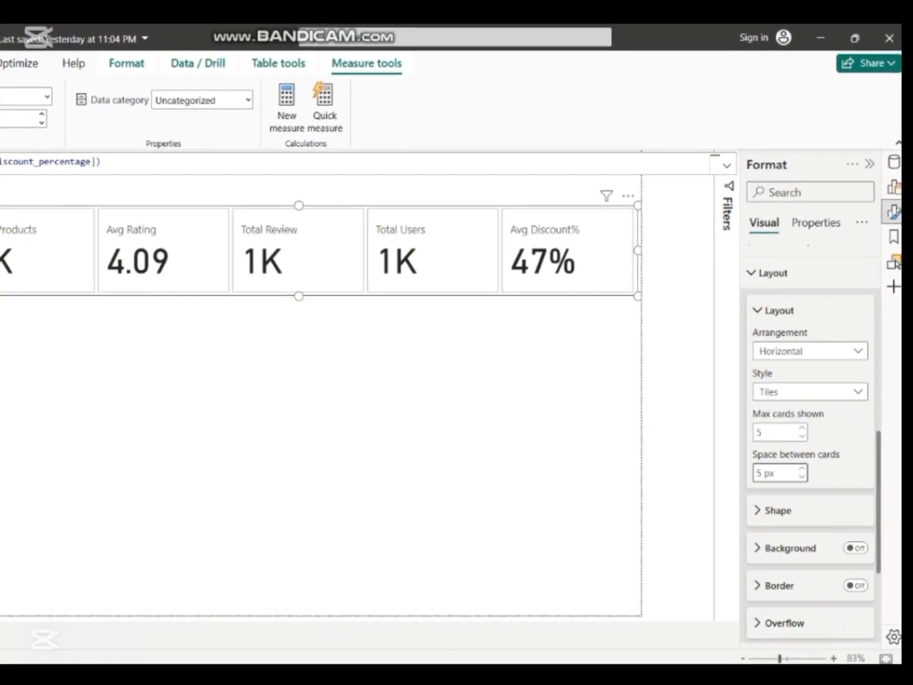
- Enable customized corners for the cards' shape and set the top left corner radius to 10 px
scroll(799, 490, "down", 1)
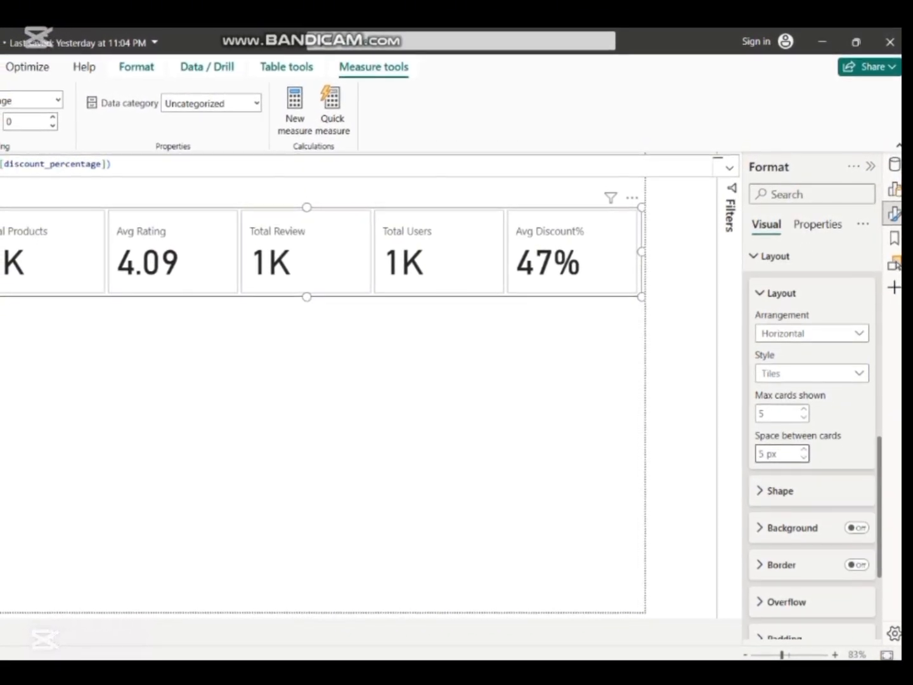
left_click(778, 490)
scroll(813, 444, "down", 3)
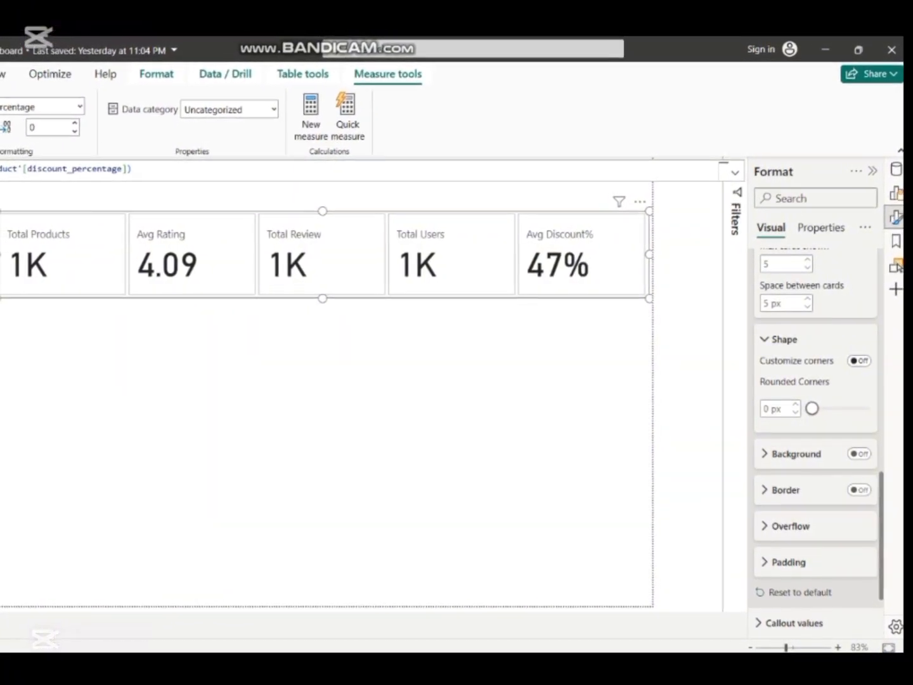
left_click(859, 361)
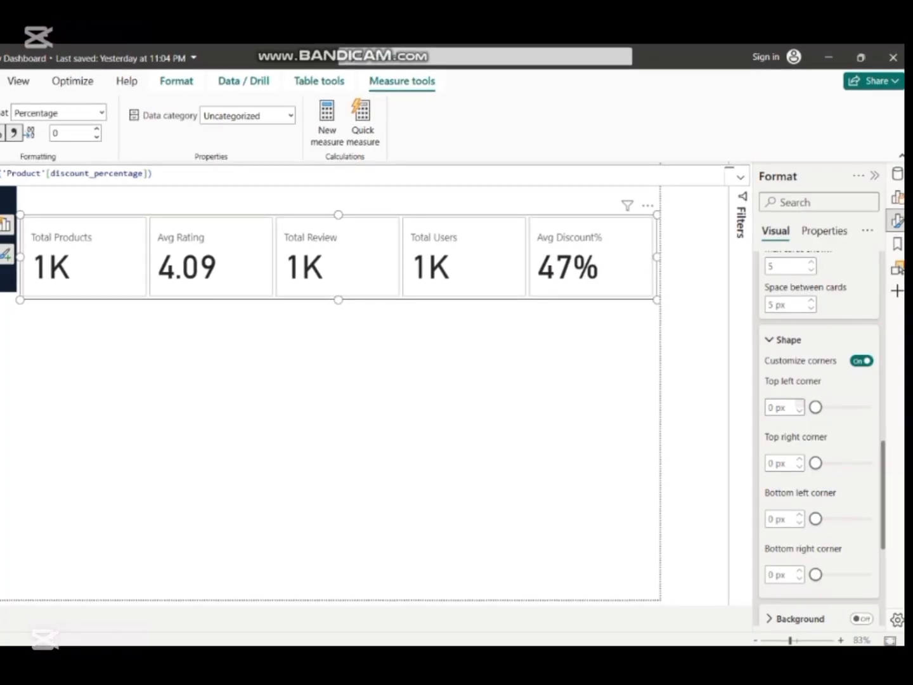
left_click(798, 403)
left_click(798, 404)
left_click(800, 404)
left_click(800, 403)
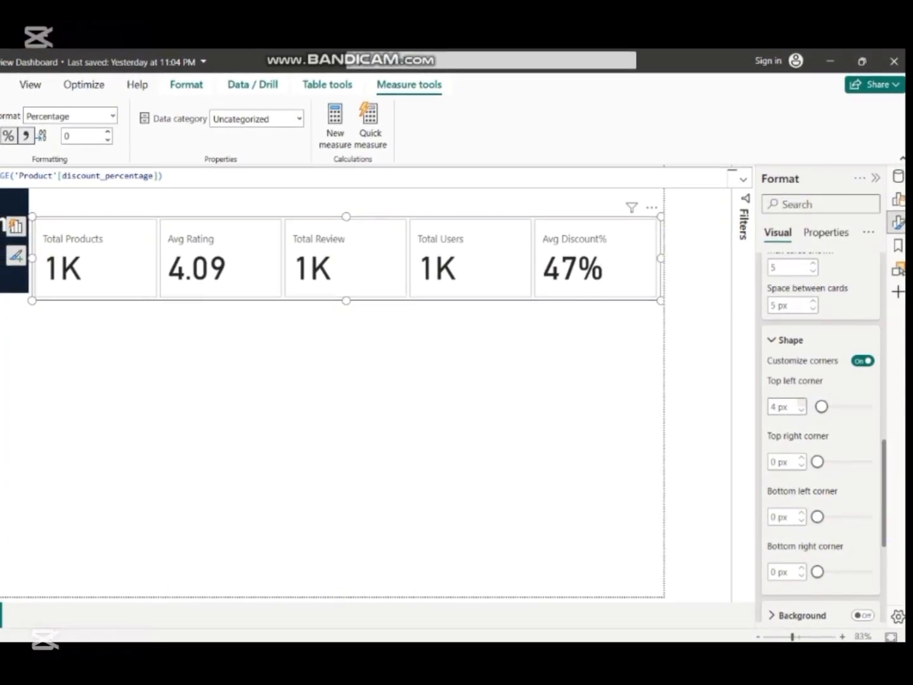
left_click(801, 403)
left_click(801, 402)
left_click(802, 403)
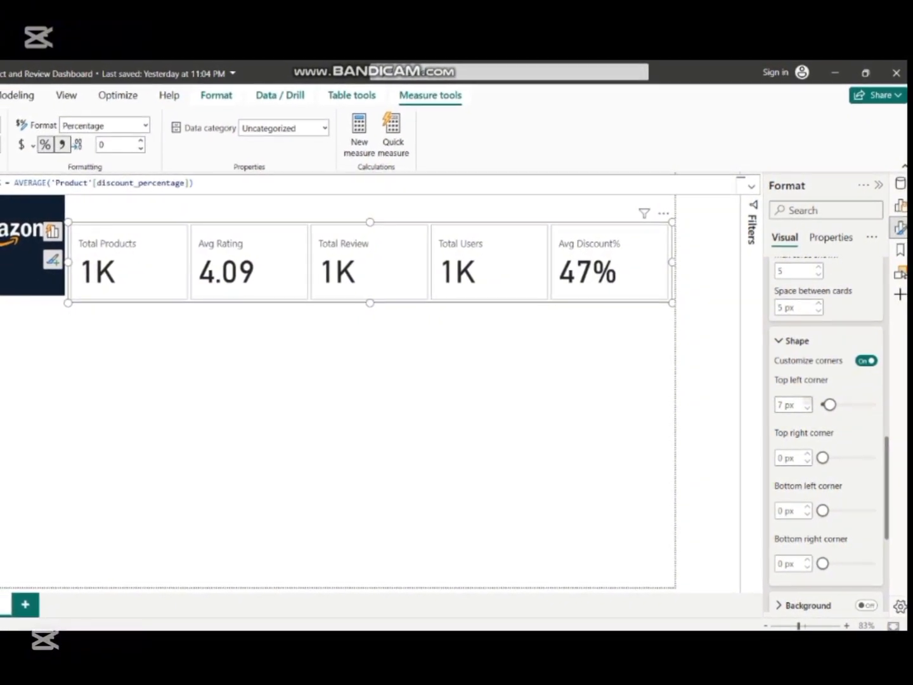
left_click(808, 400)
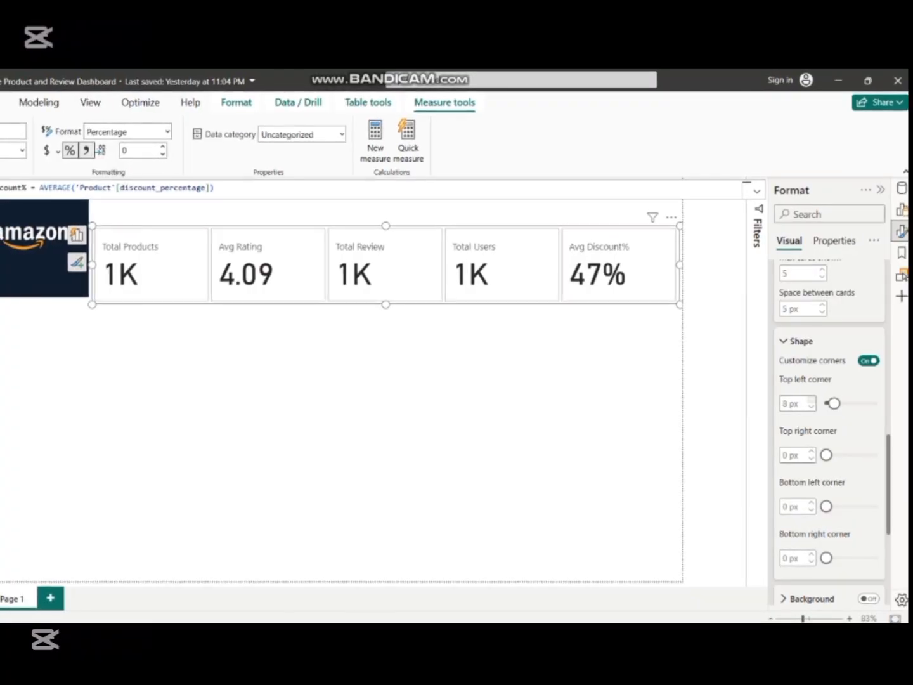
left_click(810, 400)
left_click(810, 400)
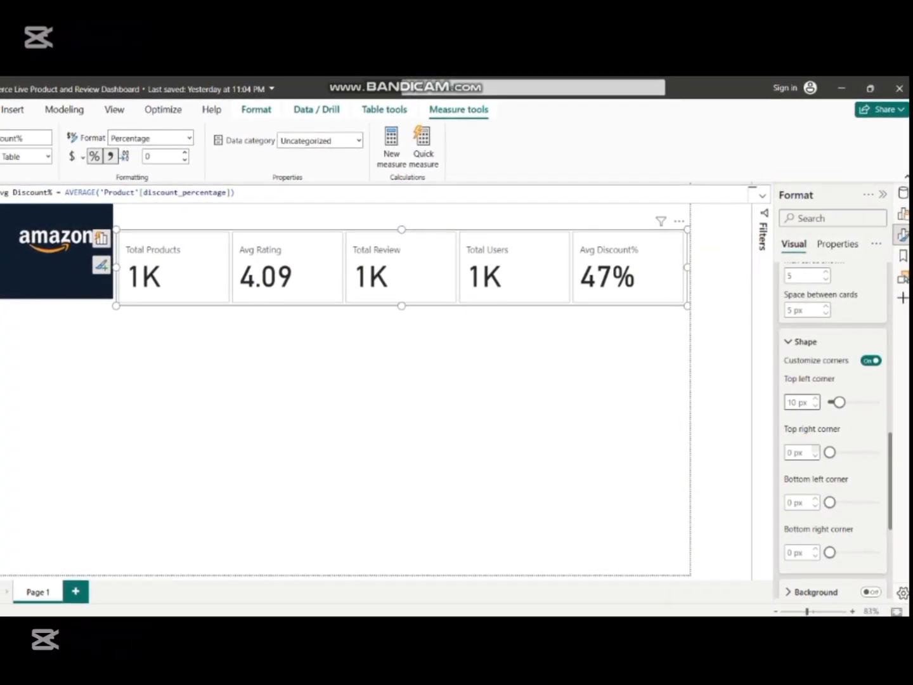
- Set the cards' top right corner radius to 10 px and increase the bottom left corner radius
left_click(813, 449)
left_click(814, 449)
left_click(817, 449)
left_click(815, 448)
left_click(816, 448)
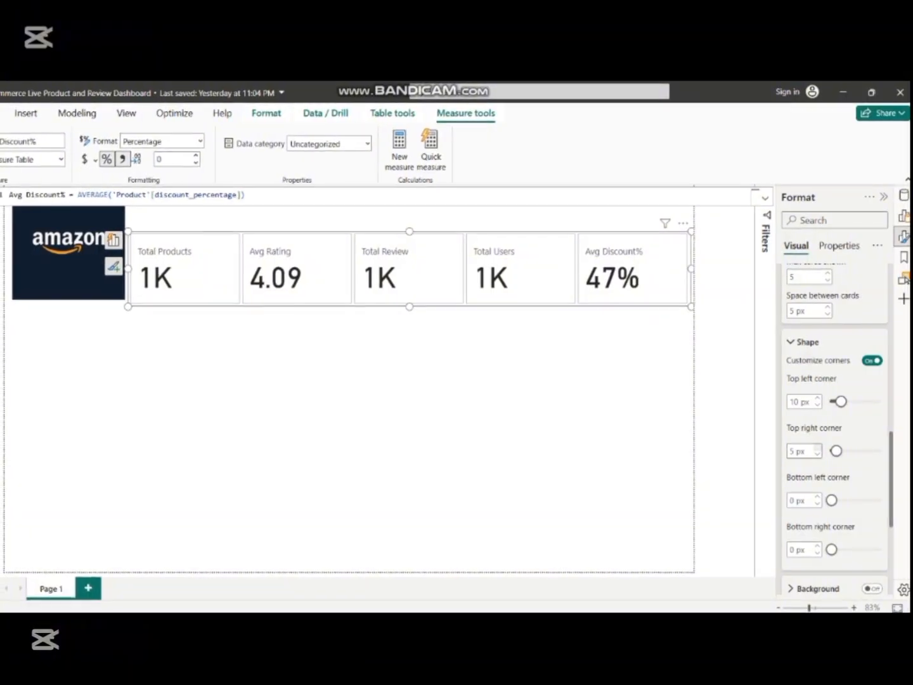
left_click(816, 449)
left_click(816, 449)
left_click(819, 447)
left_click(818, 447)
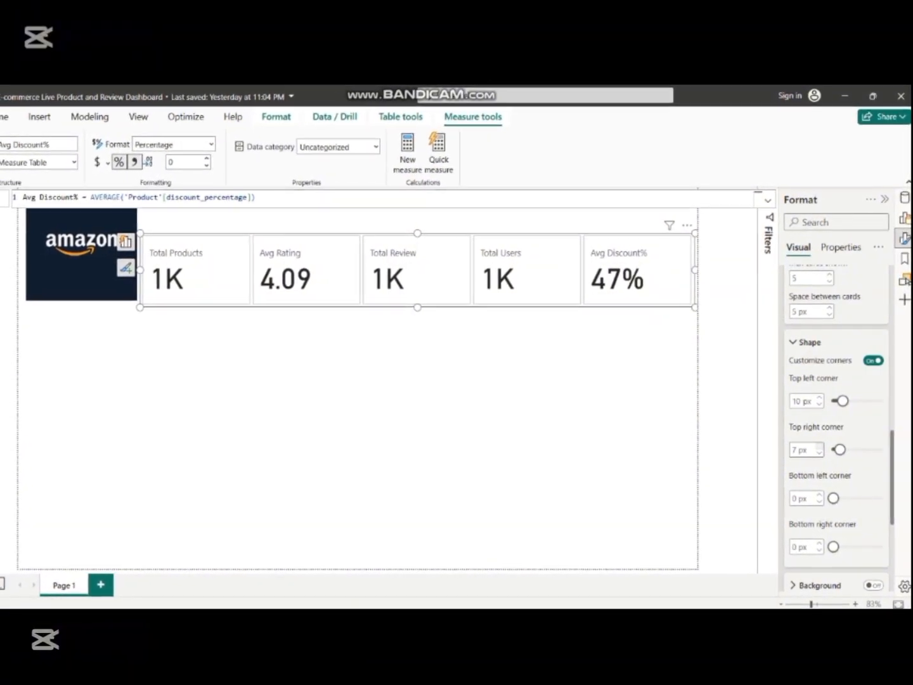
left_click(818, 447)
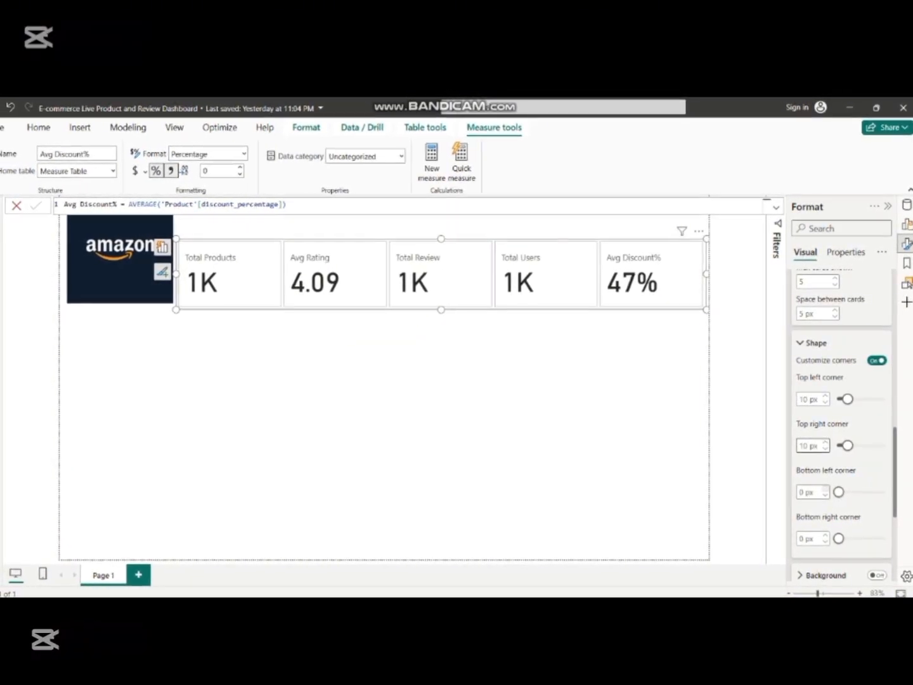
left_click(825, 489)
left_click(824, 489)
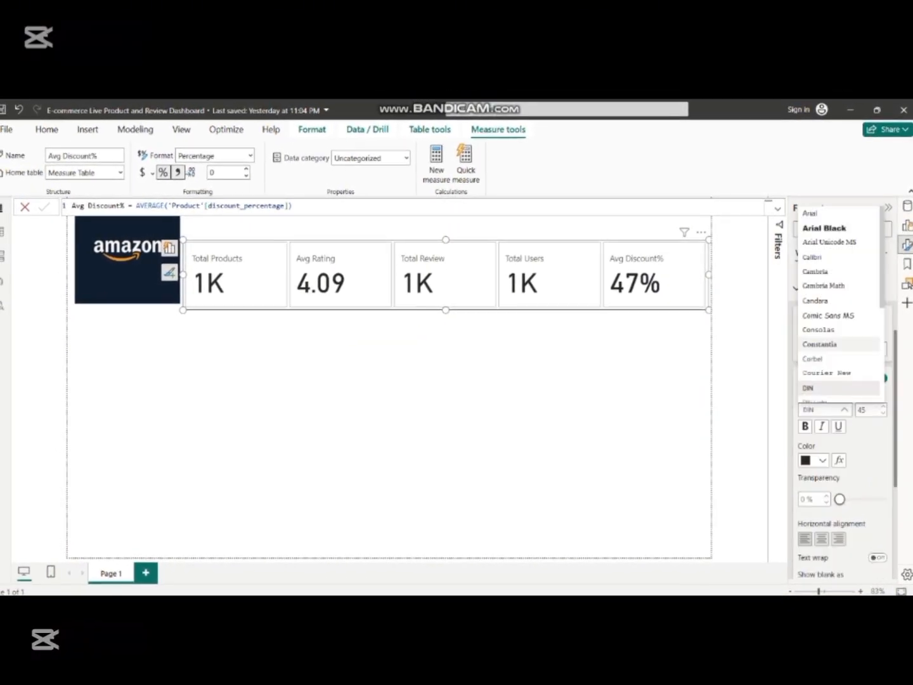
- Set the font of all callout values on the cards to Segoe UI Bold at size 25
scroll(837, 311, "down", 5)
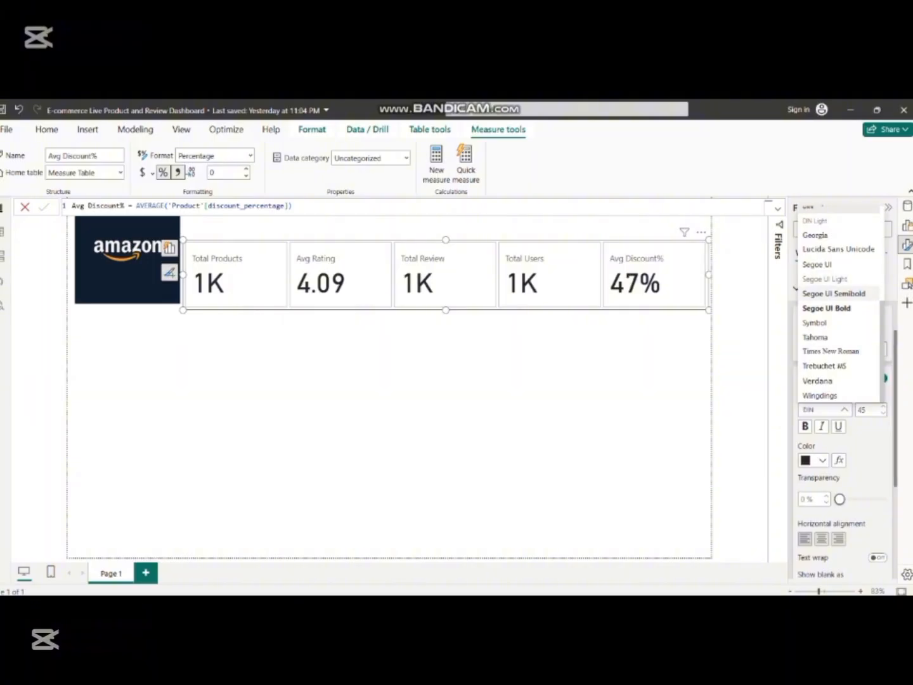
left_click(825, 307)
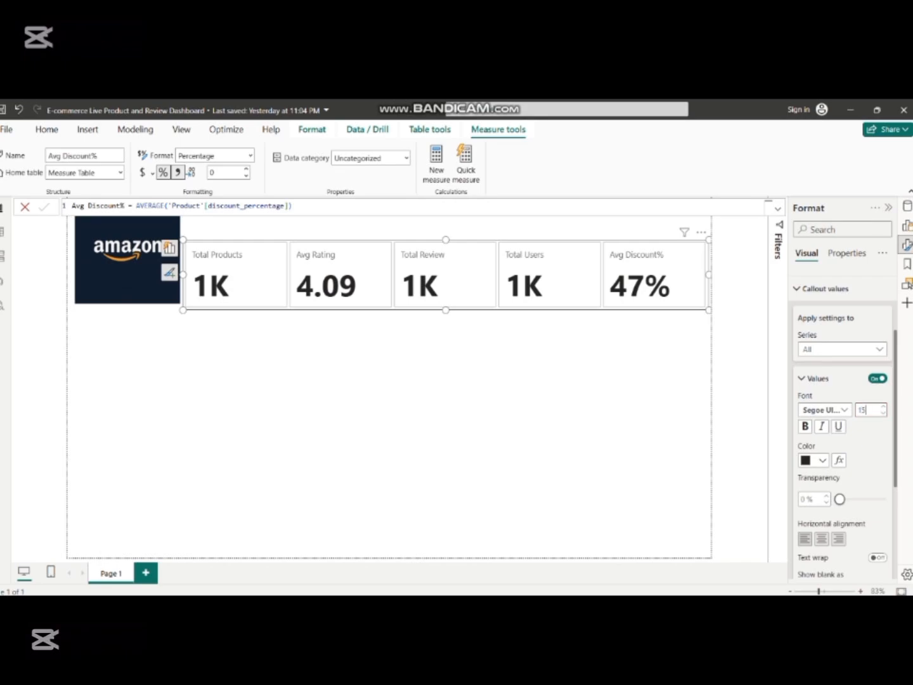
type("15")
key("Return")
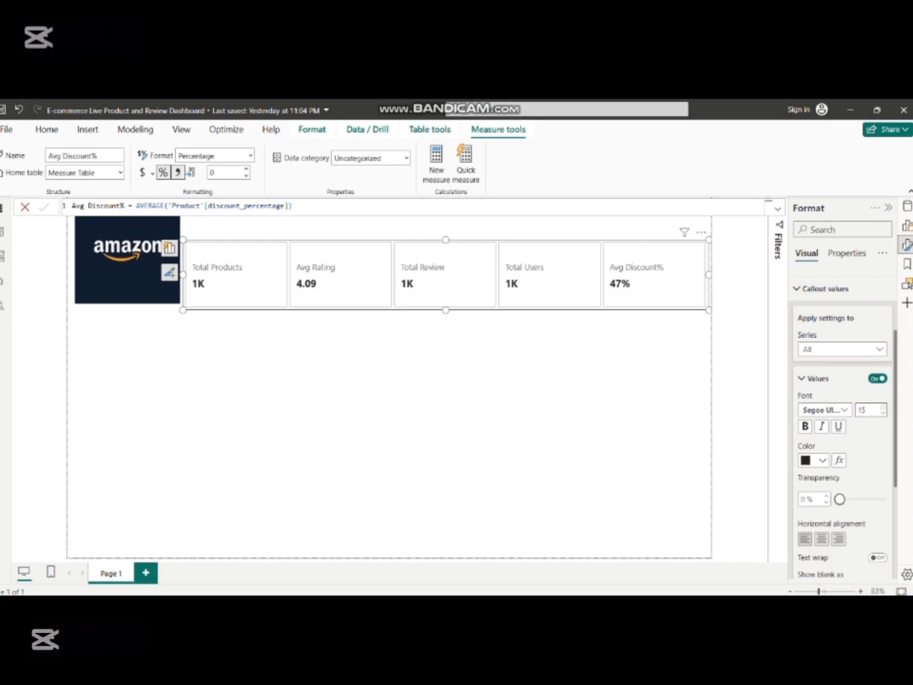
key("Up")
key("Up")
key("Up")
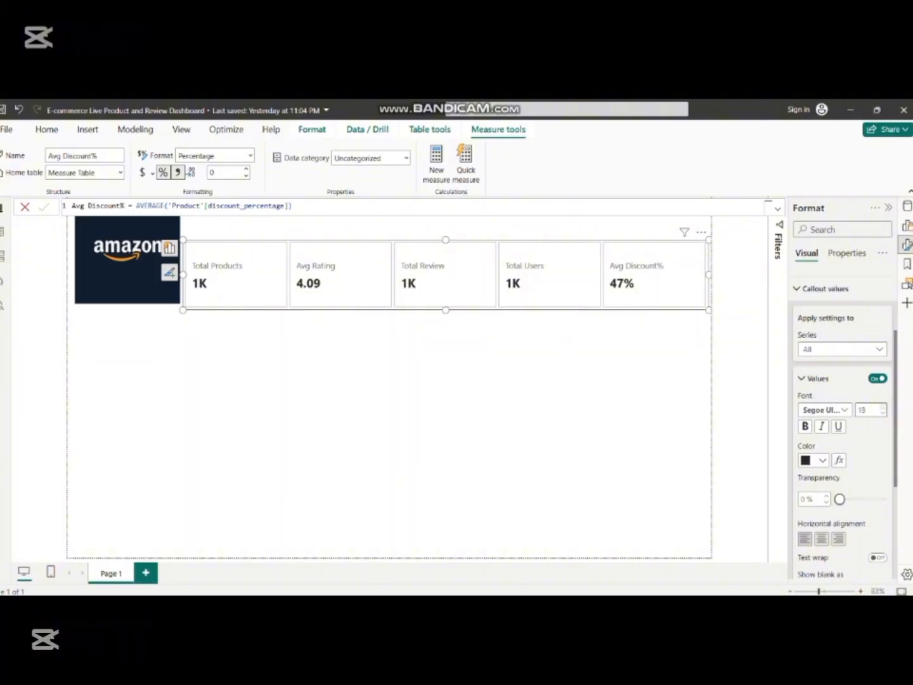
key("Up")
key("Up")
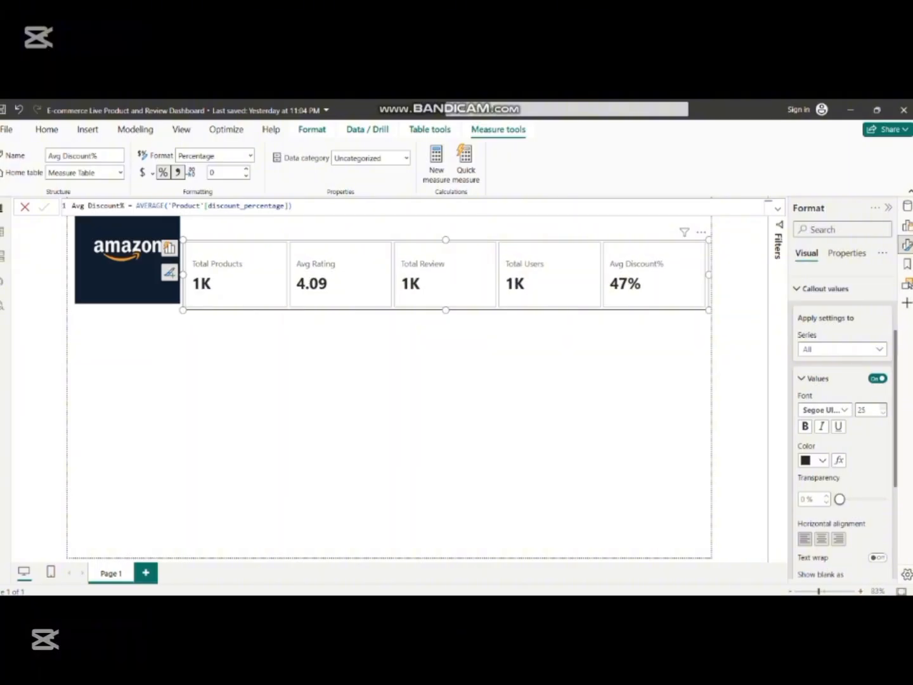
key("Up")
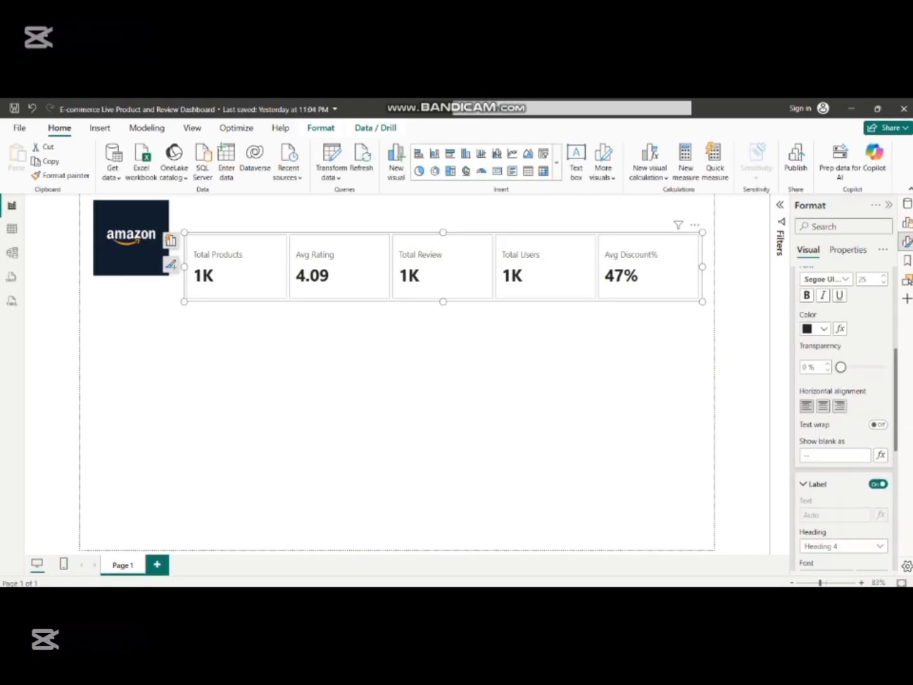
- Set the card labels' font to Segoe UI Semibold and the space between label and value to 7 px
scroll(843, 413, "down", 3)
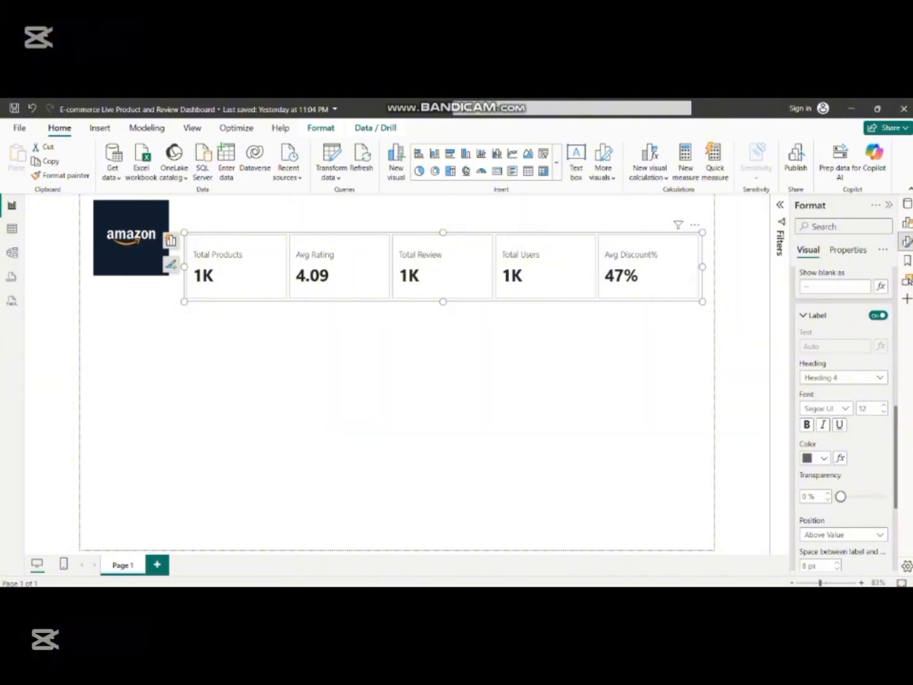
left_click(824, 408)
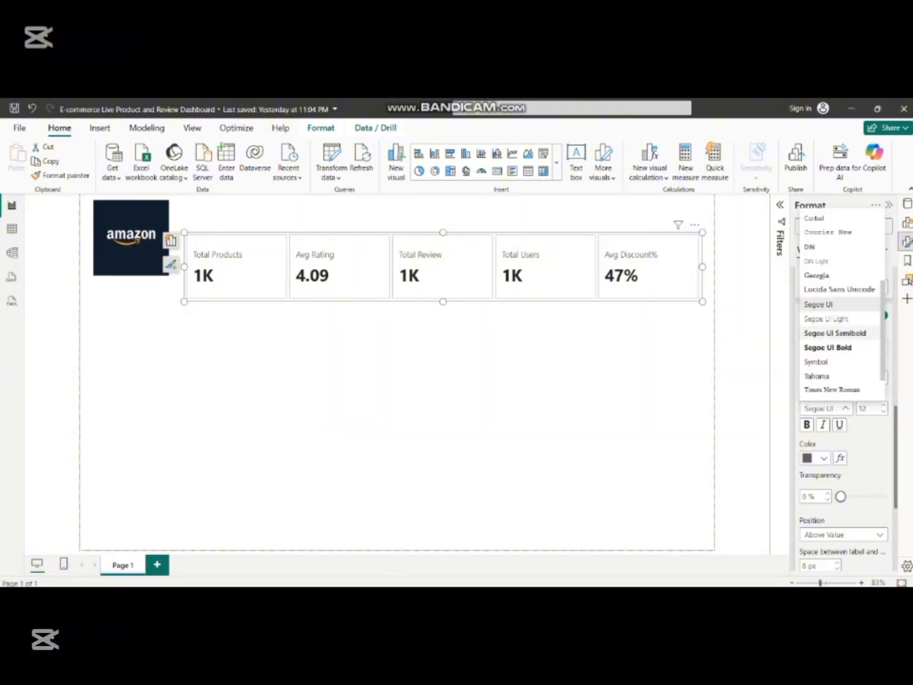
left_click(834, 333)
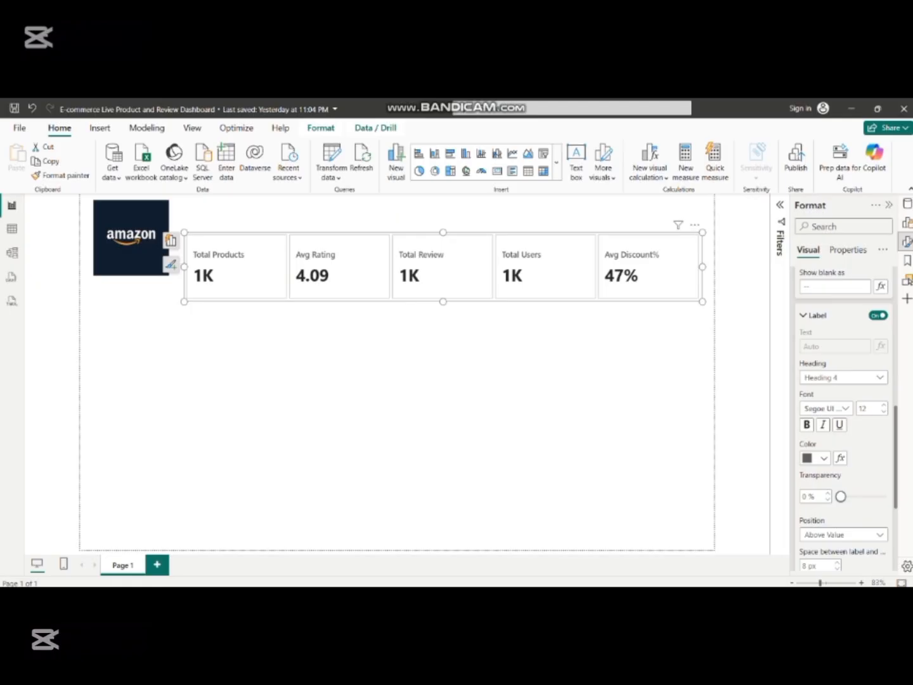
scroll(843, 412, "down", 3)
scroll(842, 419, "down", 3)
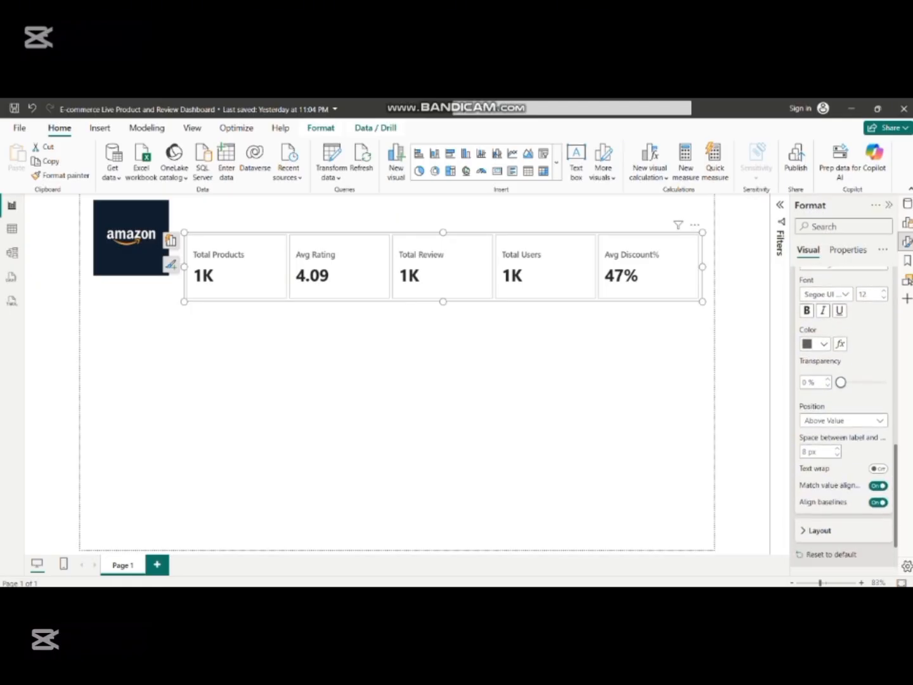
left_click(836, 386)
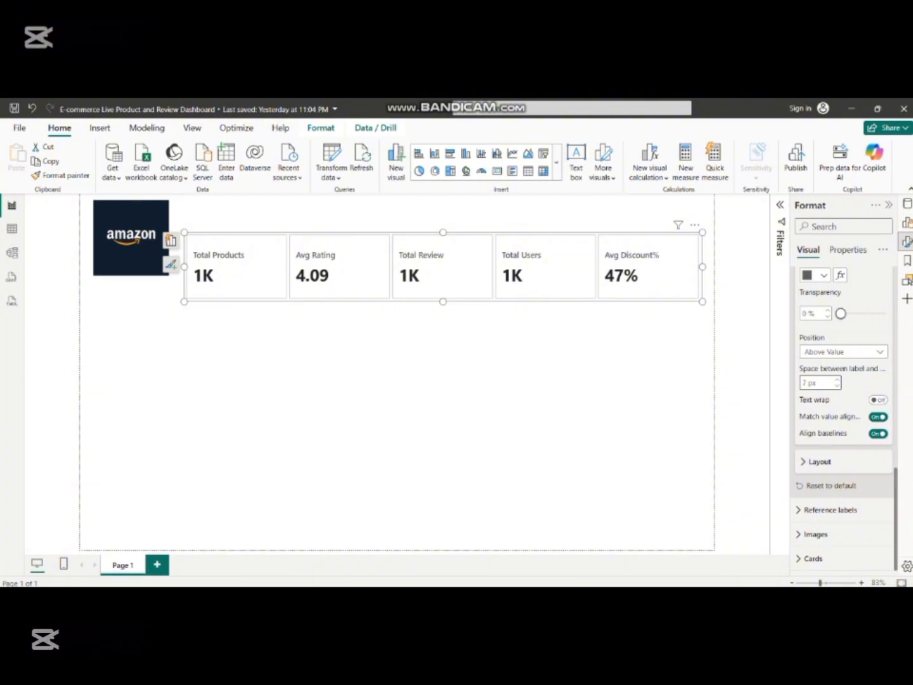
left_click(818, 462)
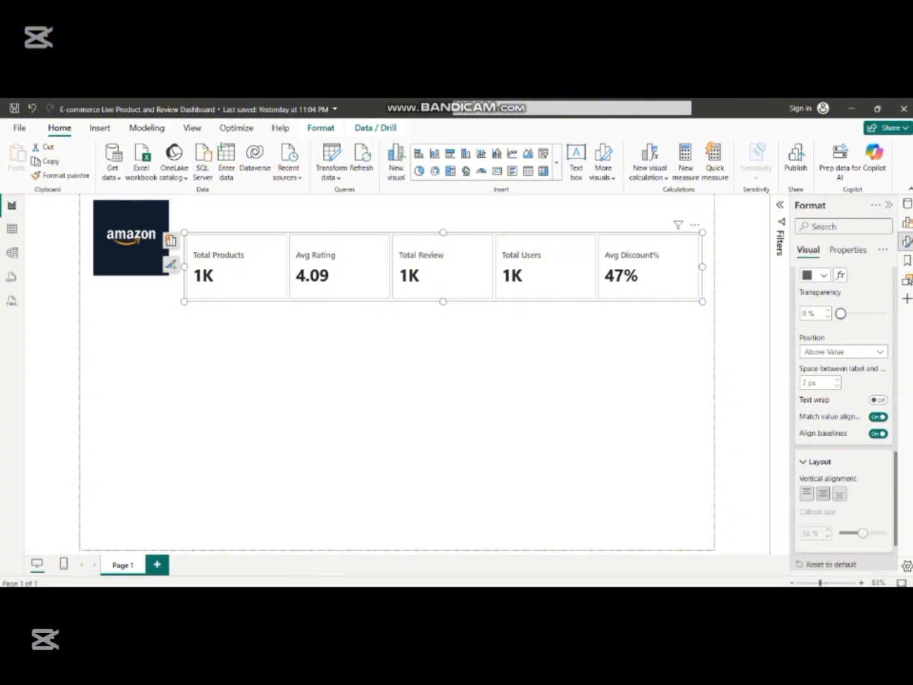
scroll(839, 462, "down", 2)
left_click(819, 392)
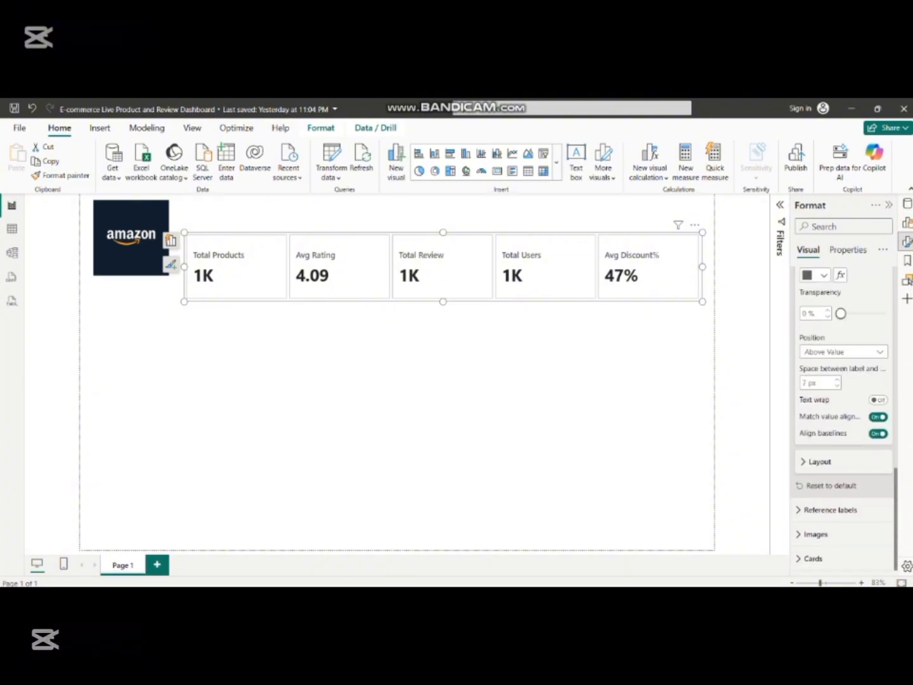
- Reduce the height of the card visual to 125 in its size and position settings
scroll(840, 486, "up", 7)
left_click(826, 296)
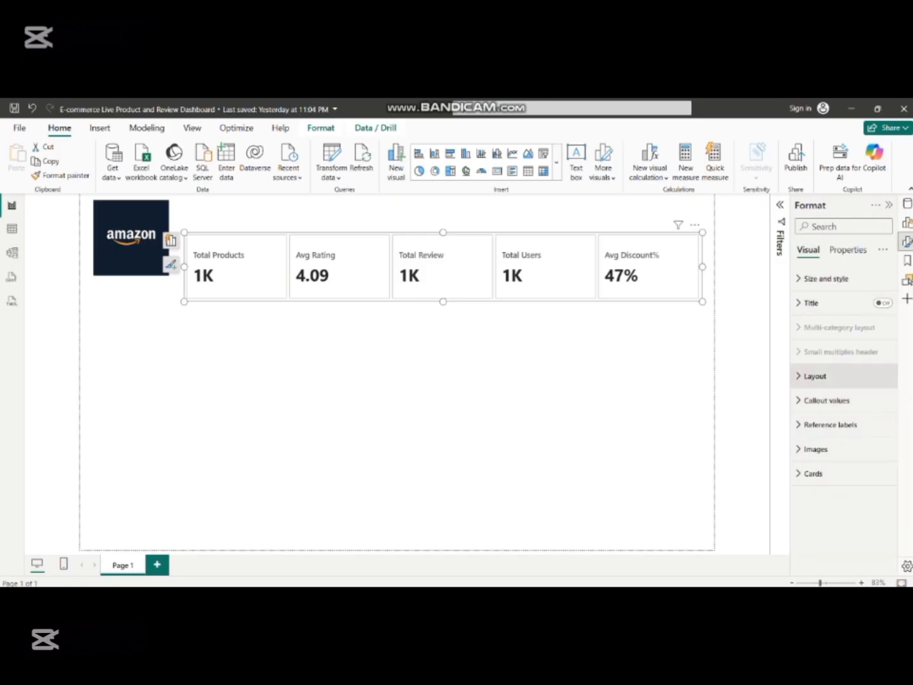
left_click(825, 278)
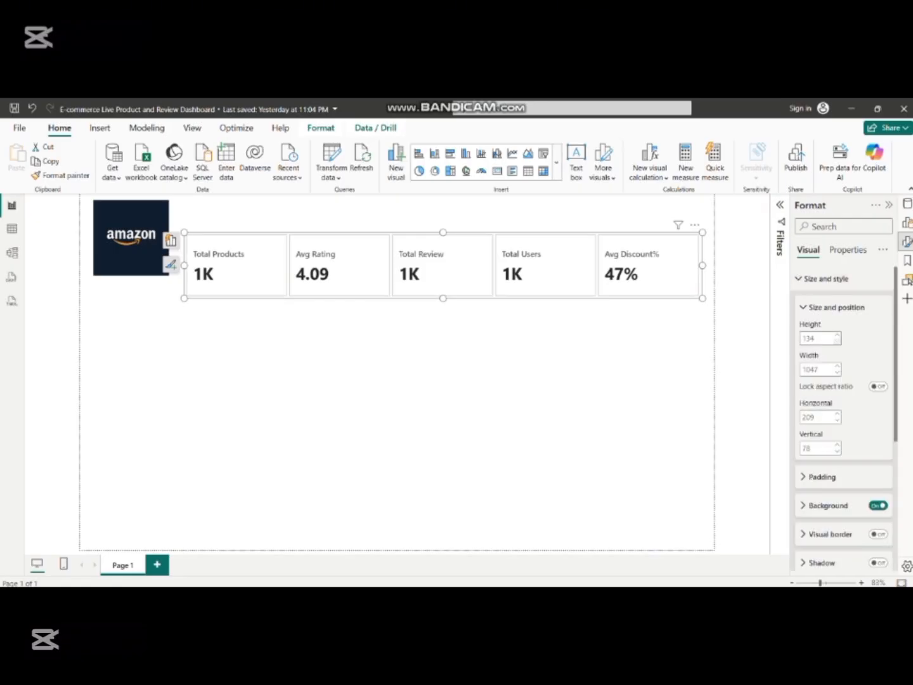
left_click(836, 341)
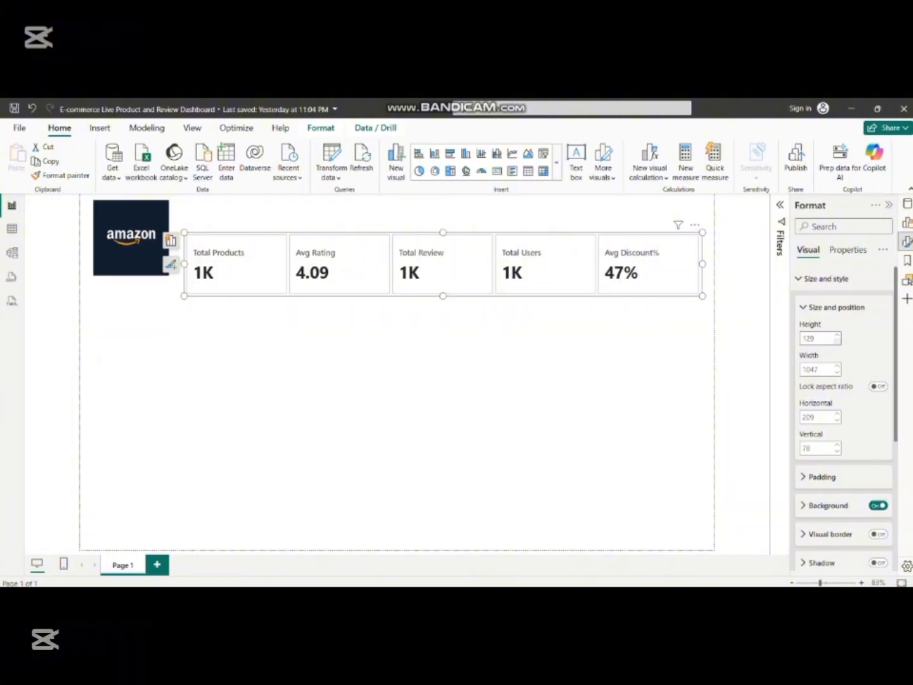
left_click(837, 341)
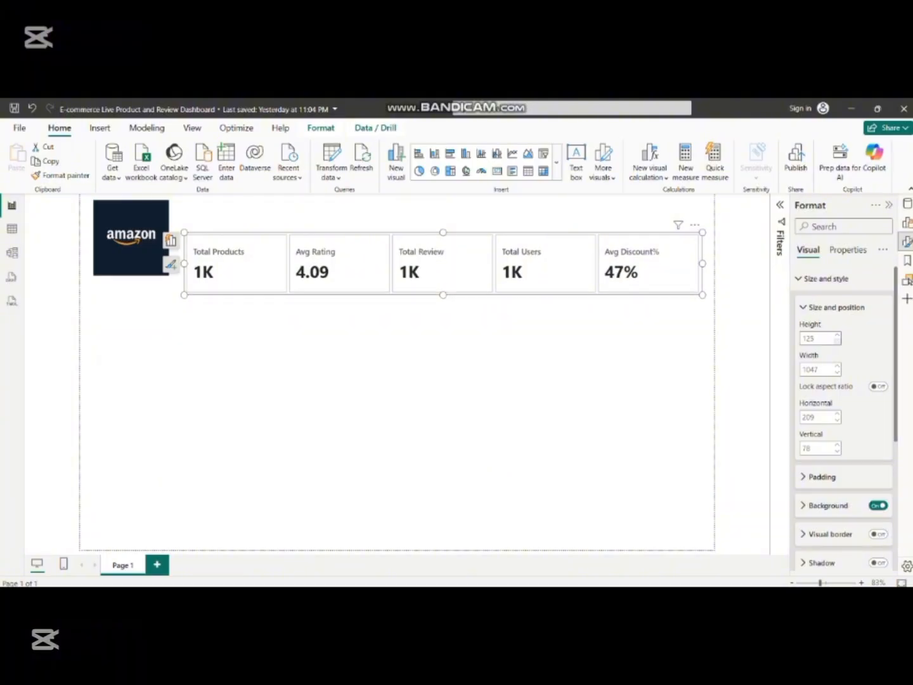
left_click(824, 279)
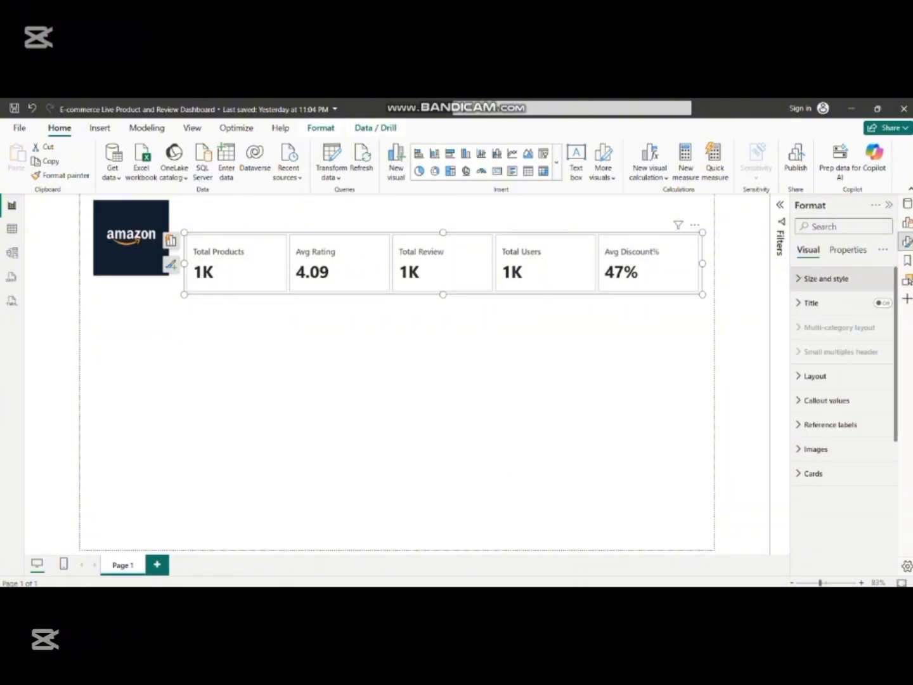
- Set the callout value display units to None for the Total Products series
left_click(826, 400)
scroll(843, 406, "down", 5)
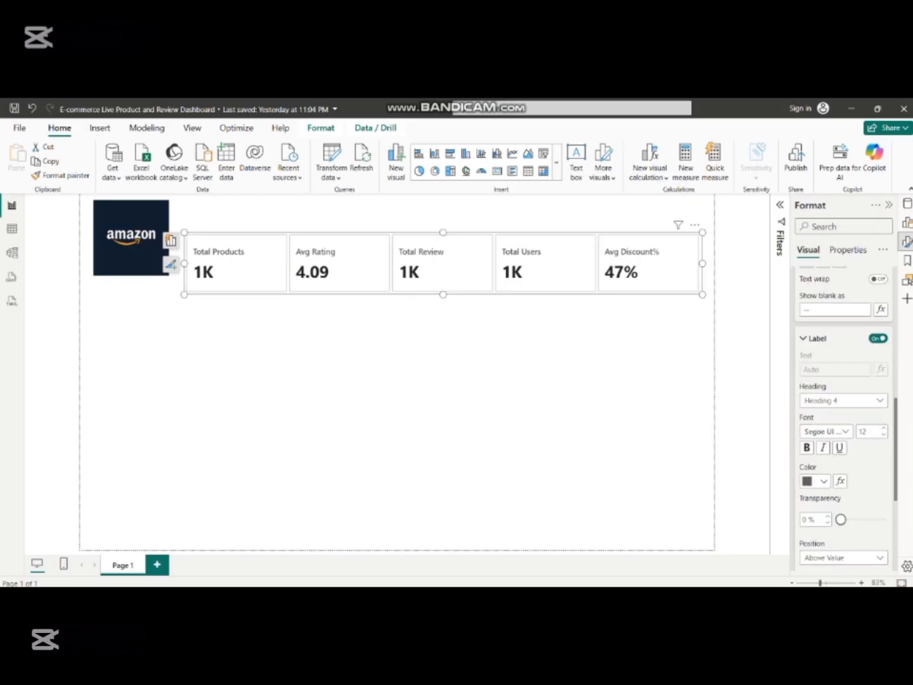
scroll(840, 478, "down", 2)
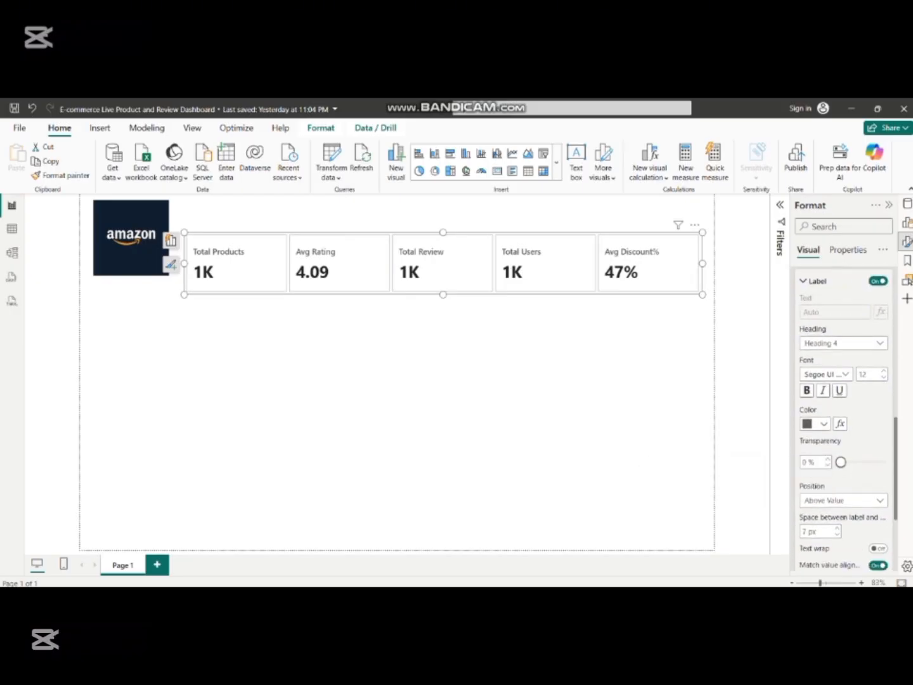
scroll(843, 413, "down", 2)
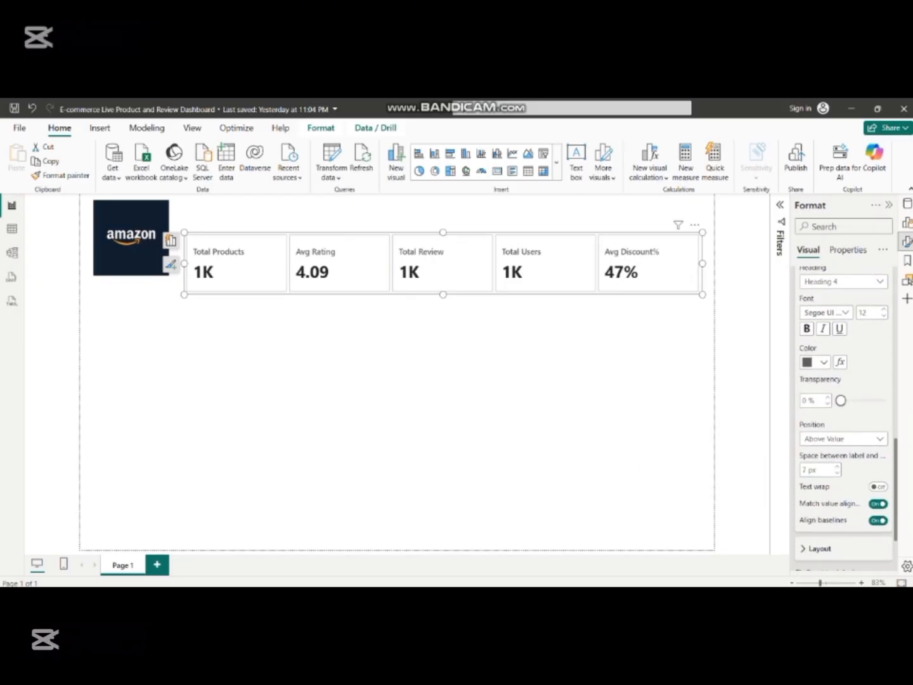
scroll(842, 412, "up", 8)
scroll(842, 412, "up", 5)
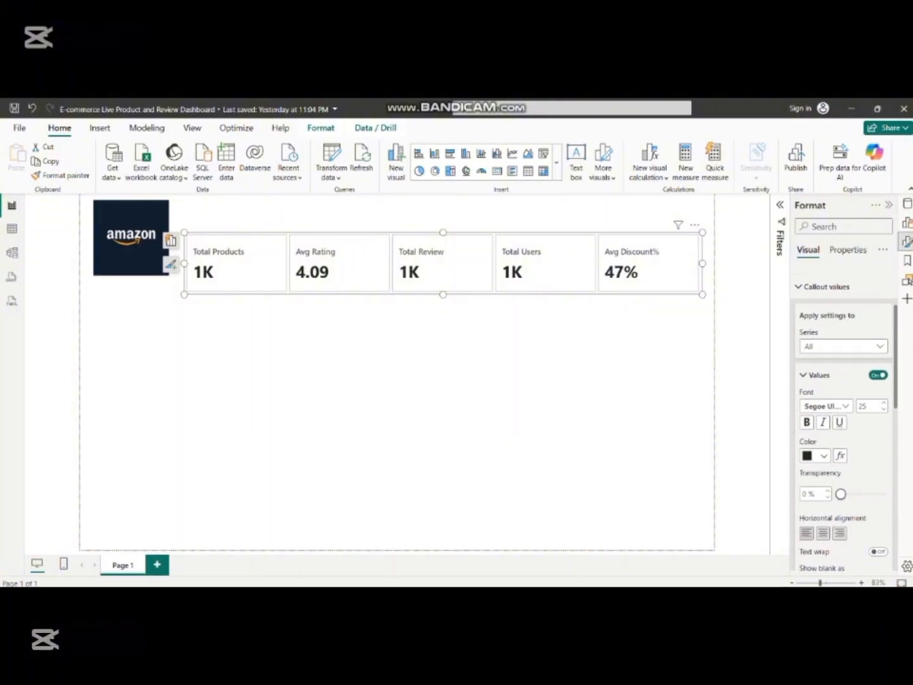
left_click(843, 345)
left_click(825, 375)
scroll(843, 412, "down", 3)
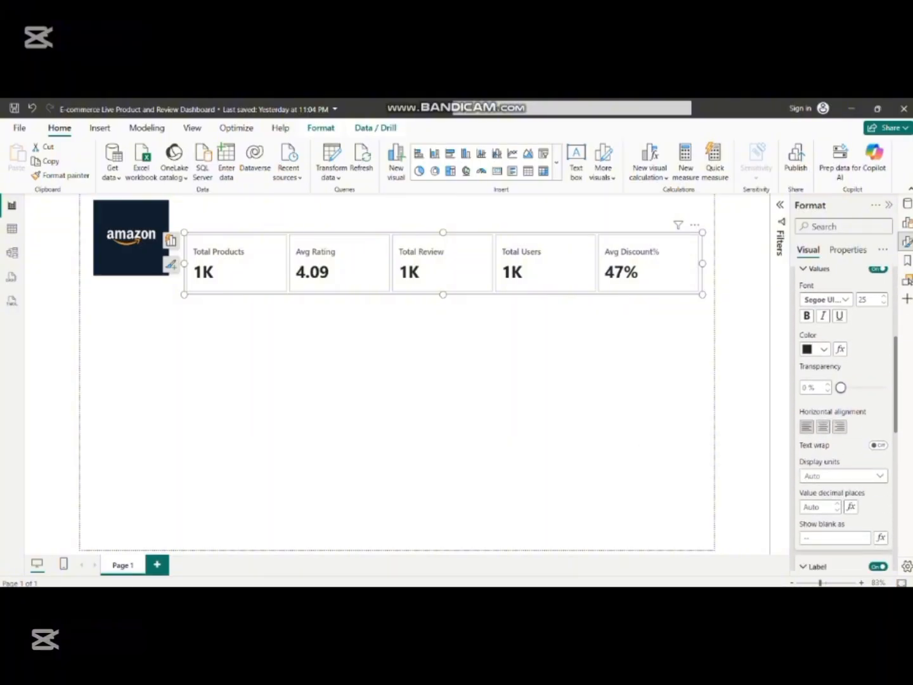
scroll(843, 413, "down", 1)
left_click(841, 461)
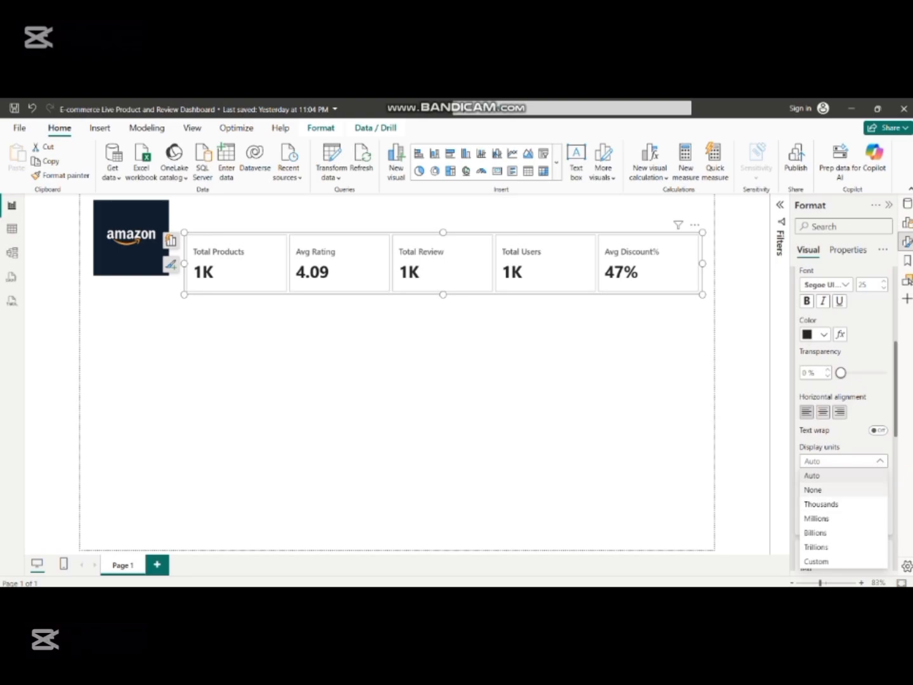
left_click(825, 489)
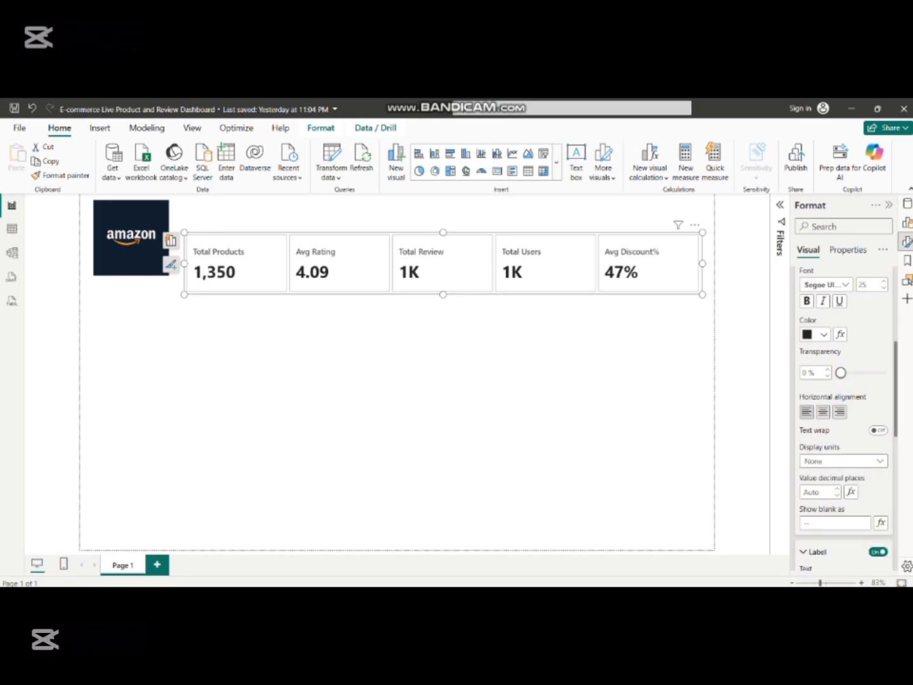
- Set the callout value display units to None for the Avg Rating series
scroll(843, 418, "up", 3)
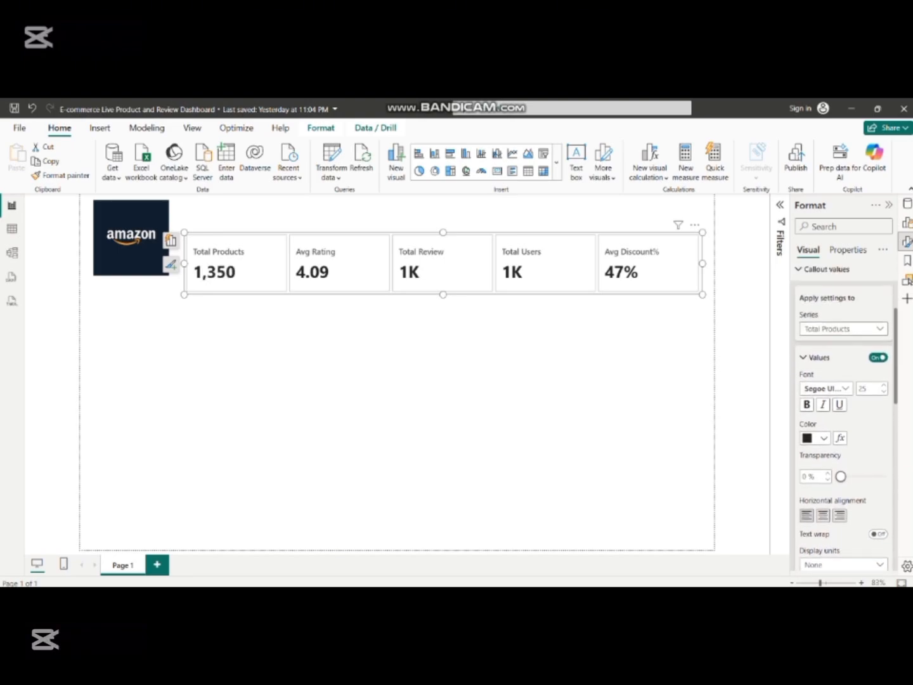
left_click(842, 328)
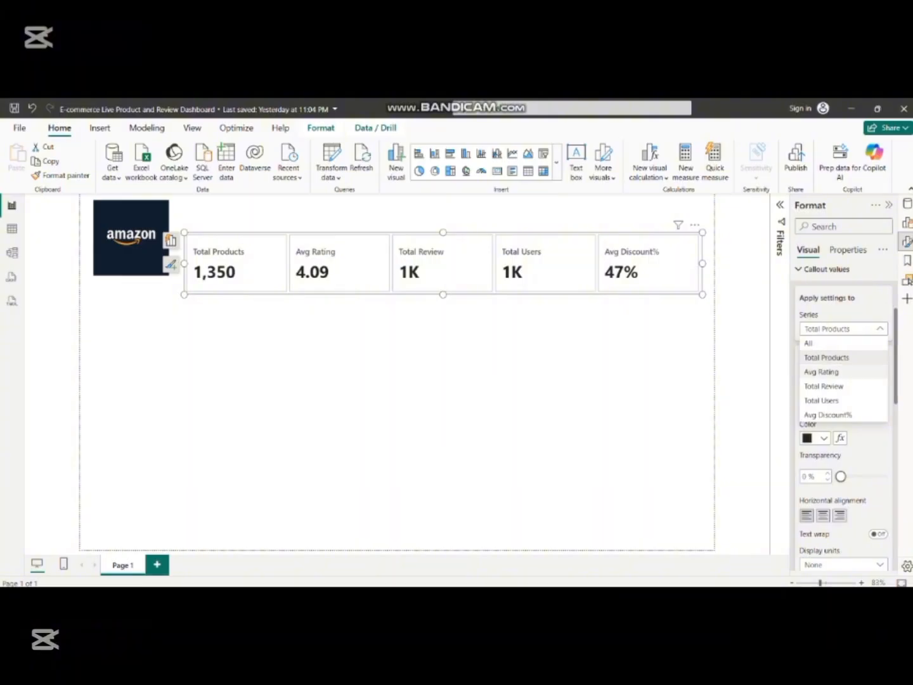
left_click(820, 371)
scroll(838, 395, "down", 1)
scroll(838, 394, "down", 6)
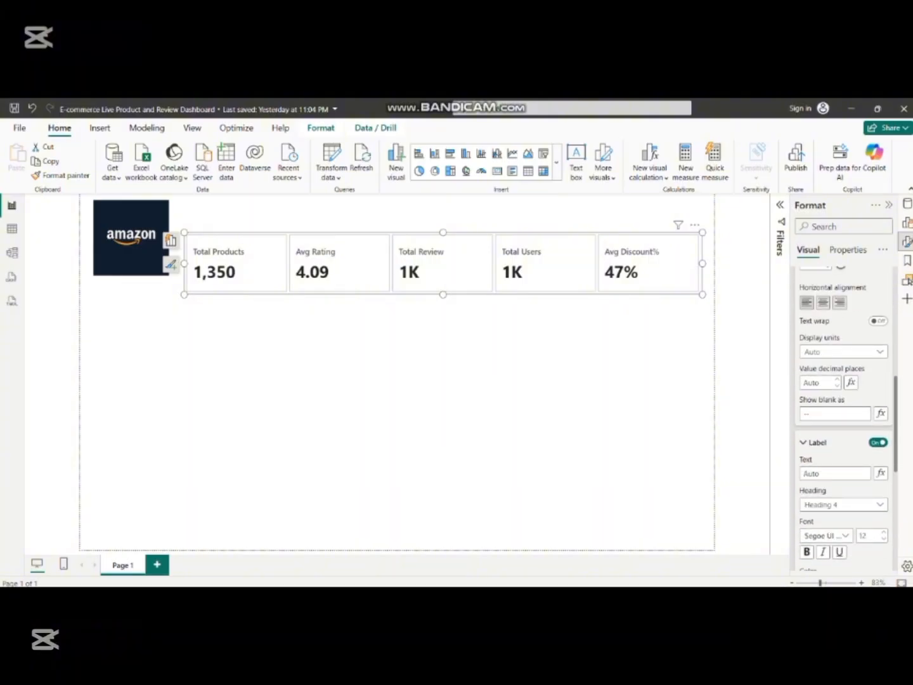
left_click(841, 351)
left_click(814, 379)
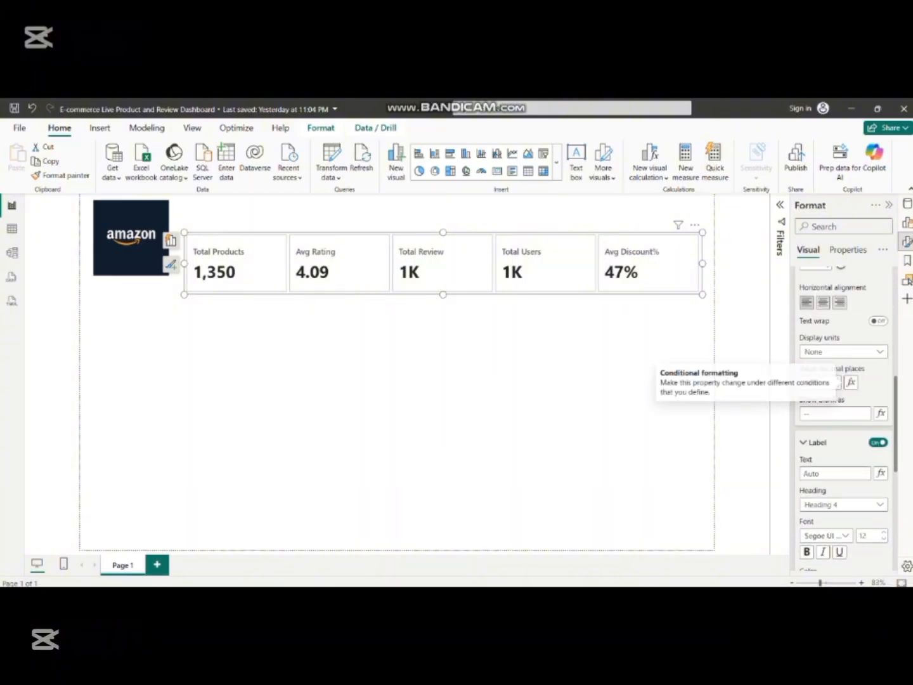
- Set the callout value display units to None for the Total Review series
scroll(843, 380, "up", 1)
scroll(843, 412, "up", 5)
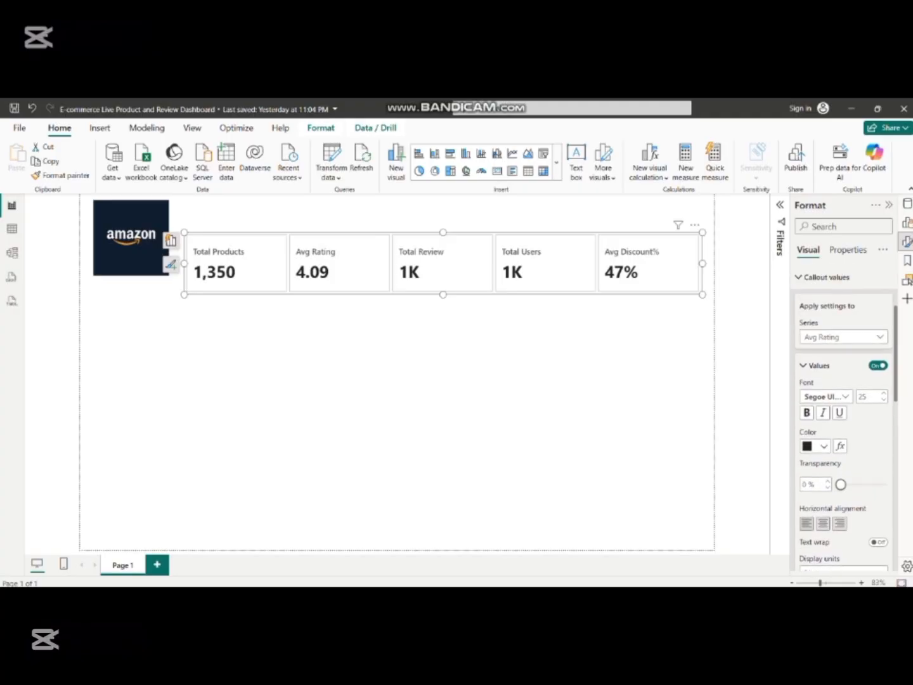
left_click(843, 337)
left_click(825, 394)
scroll(843, 412, "down", 6)
scroll(847, 393, "down", 1)
left_click(846, 350)
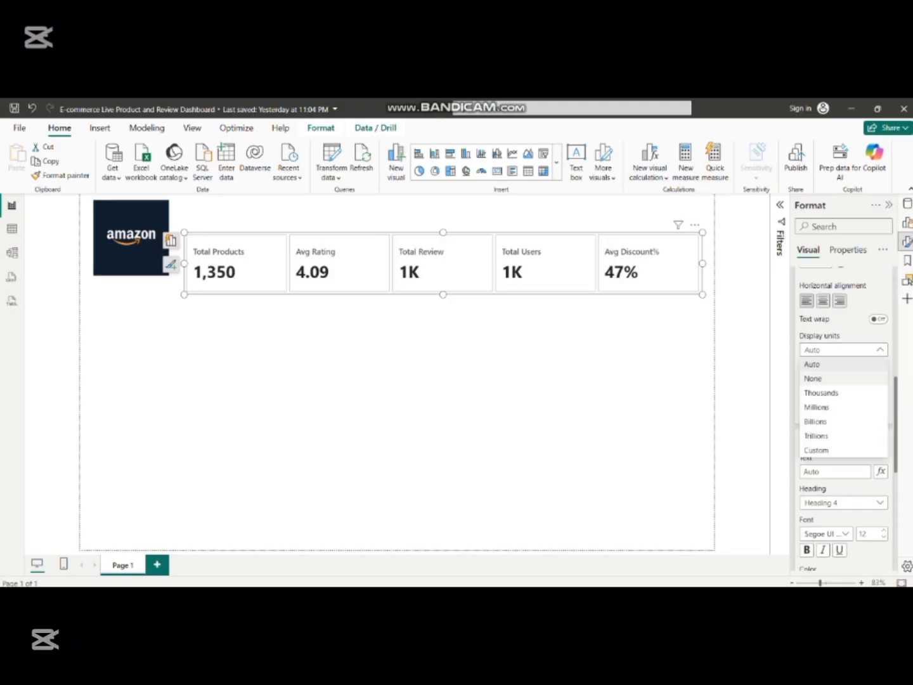
left_click(850, 379)
- Set the callout value display units to None for the Total Users series and collapse the callout value settings
scroll(843, 412, "up", 10)
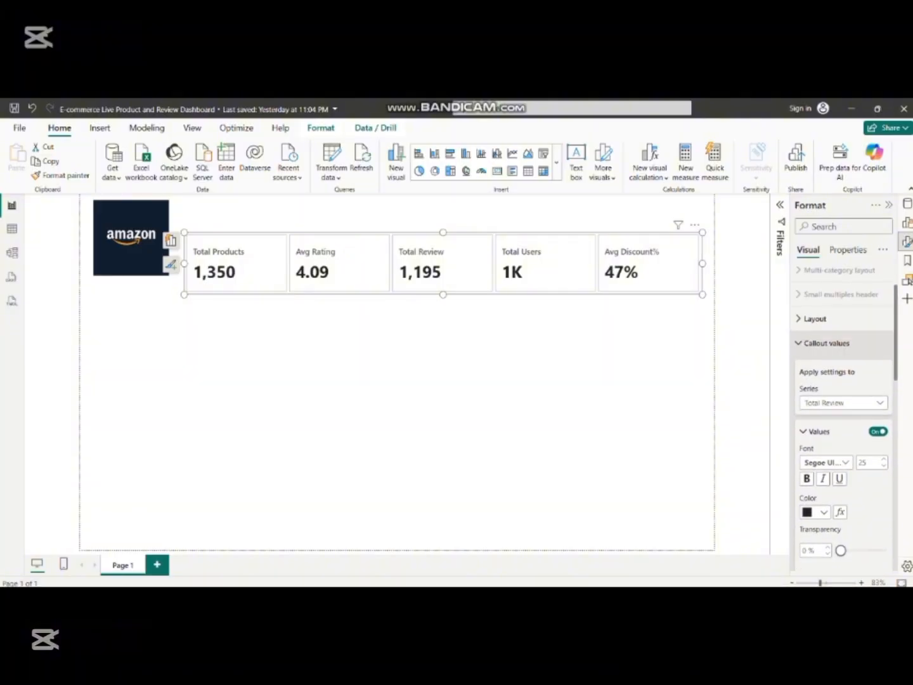
left_click(843, 459)
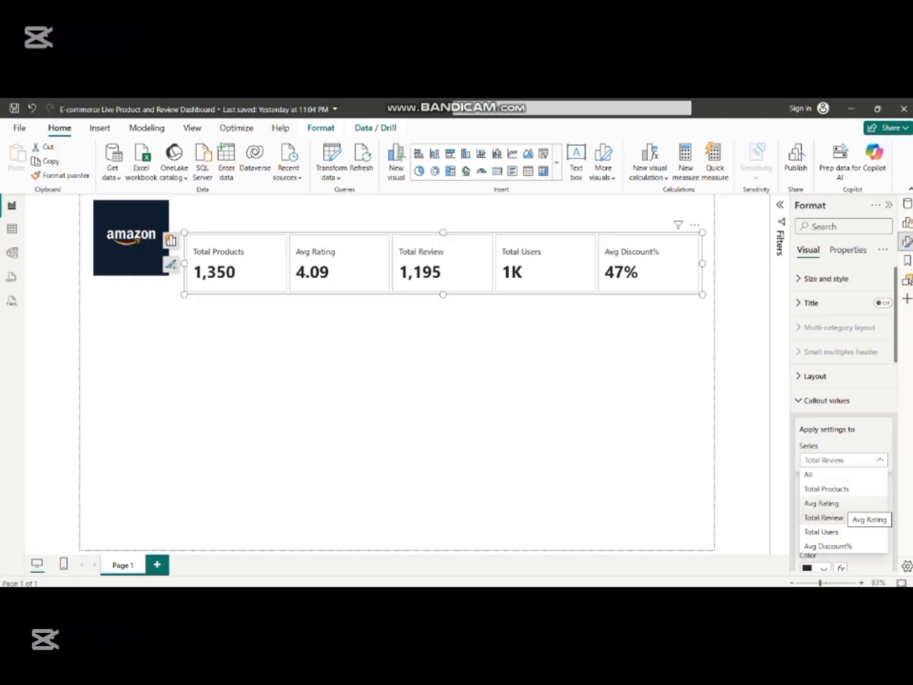
left_click(821, 531)
scroll(843, 418, "down", 5)
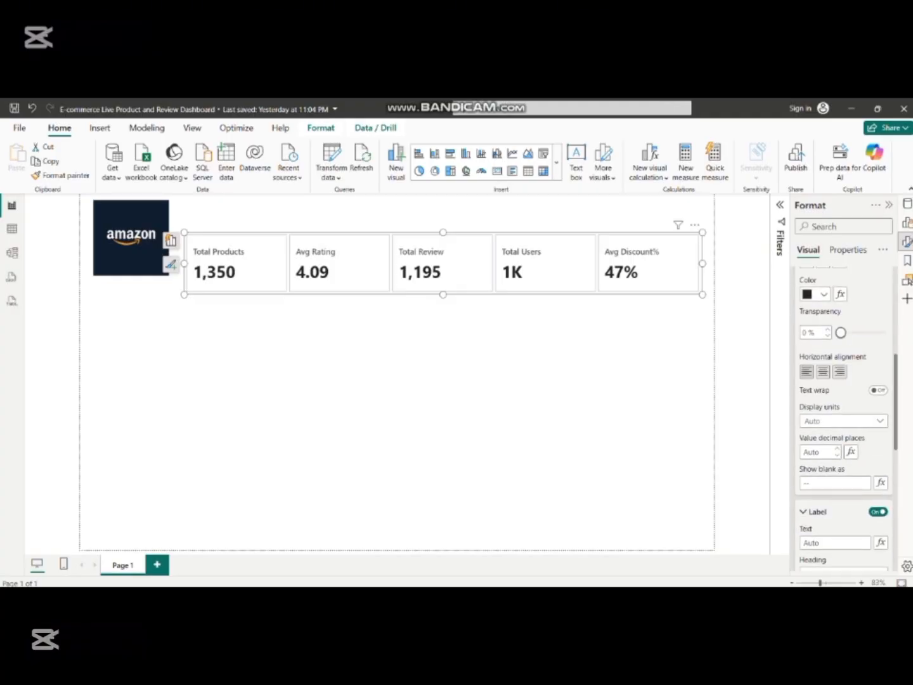
scroll(843, 419, "down", 4)
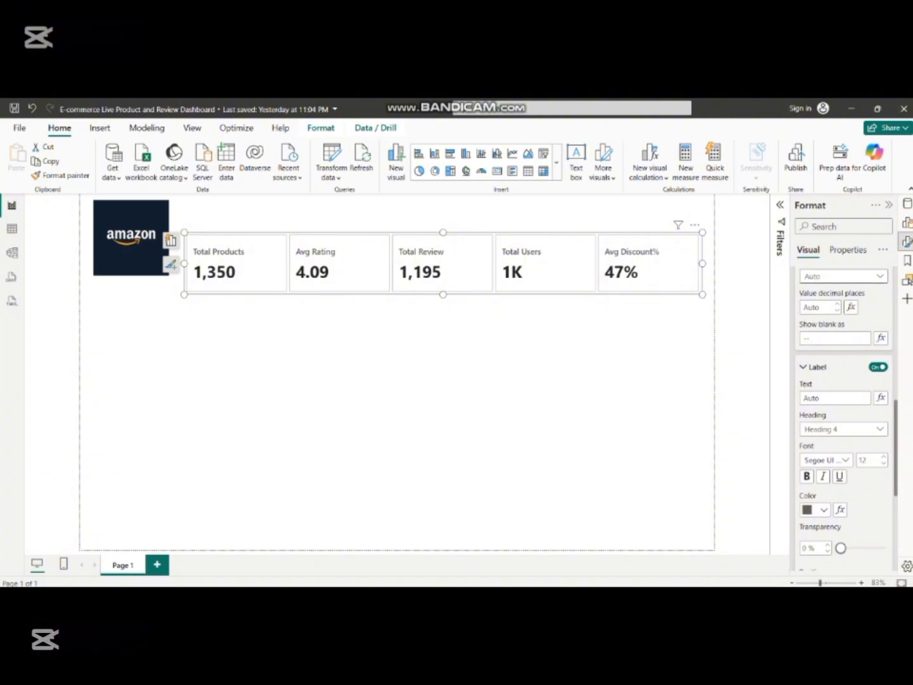
left_click(843, 276)
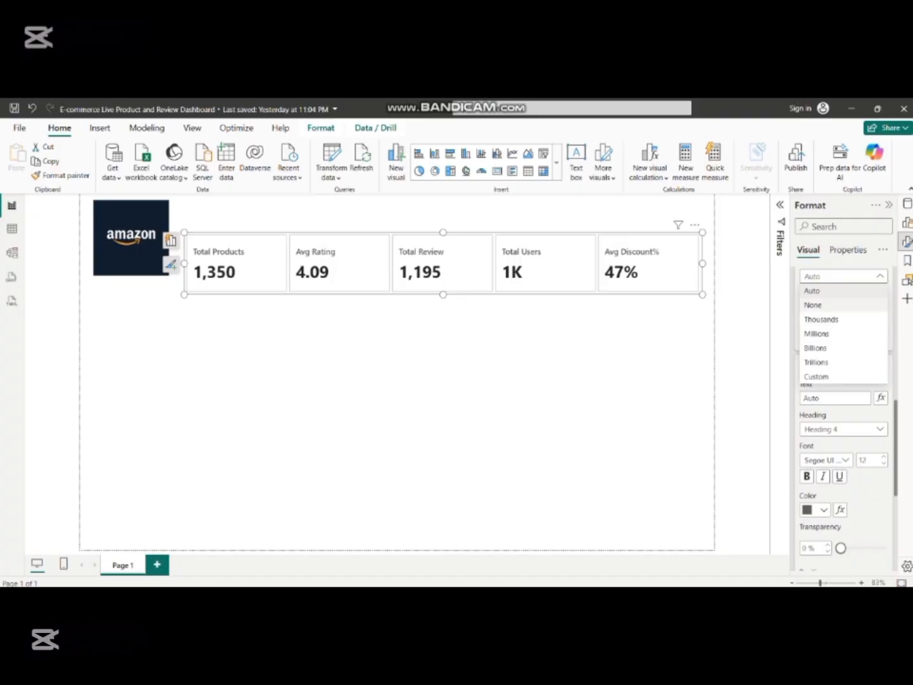
left_click(813, 306)
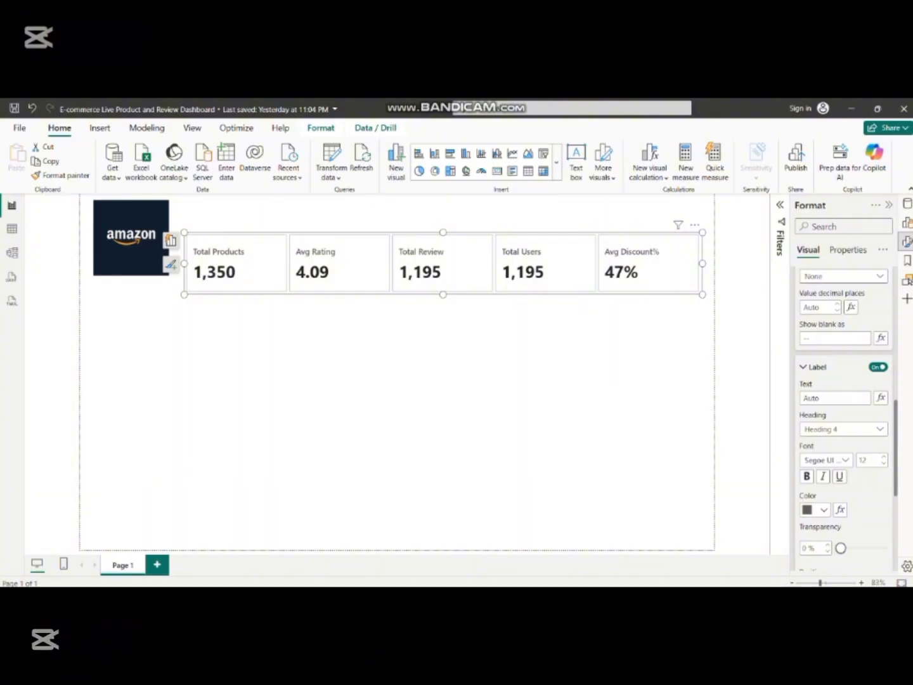
scroll(843, 412, "up", 10)
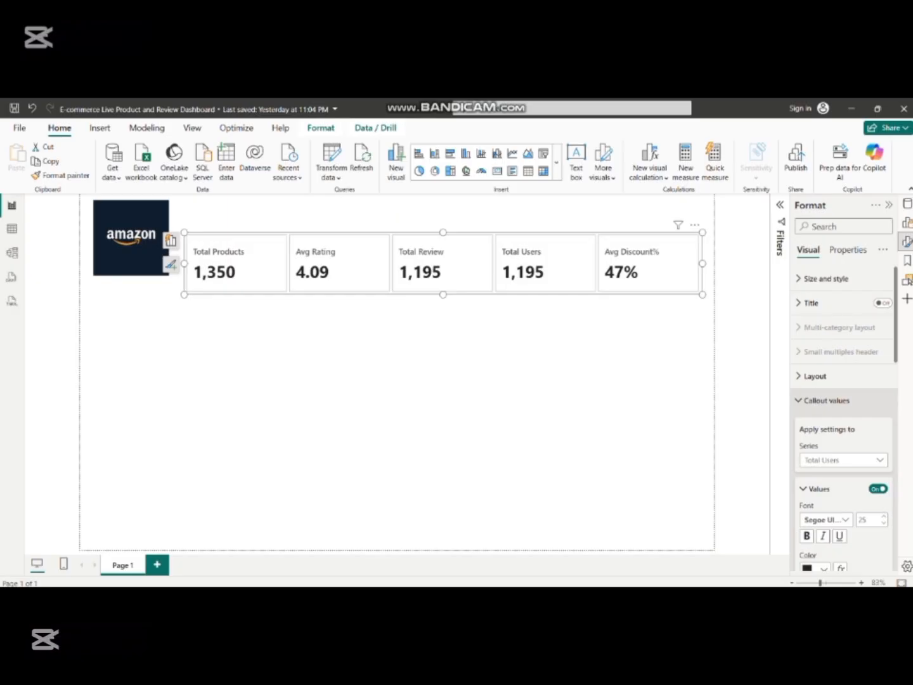
left_click(826, 401)
left_click(815, 377)
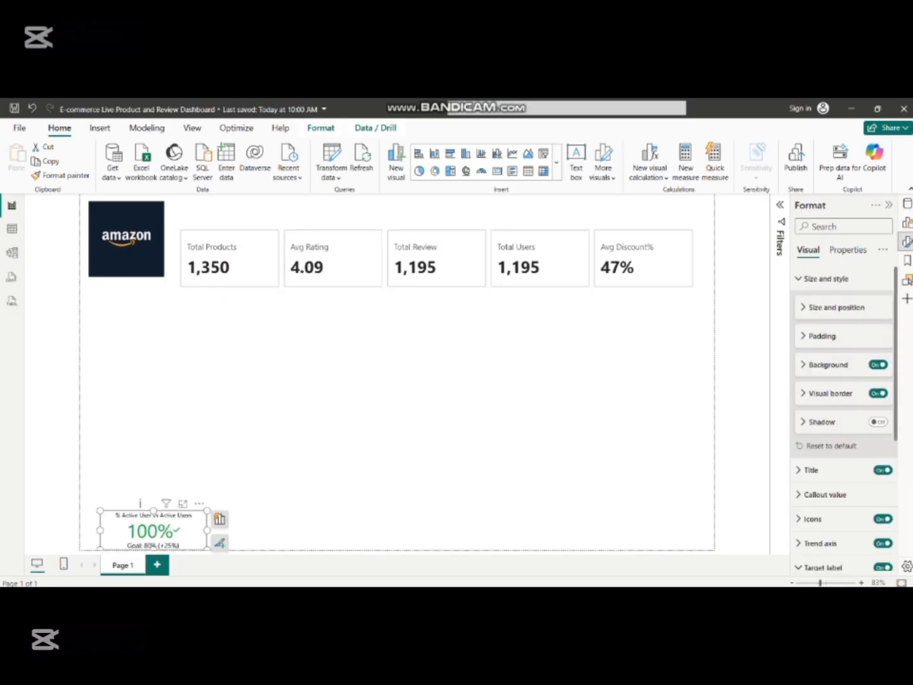
- Place the % Active User vs Active Users KPI directly below the Amazon logo and set its text color to white
left_click_drag(153, 529, 140, 317)
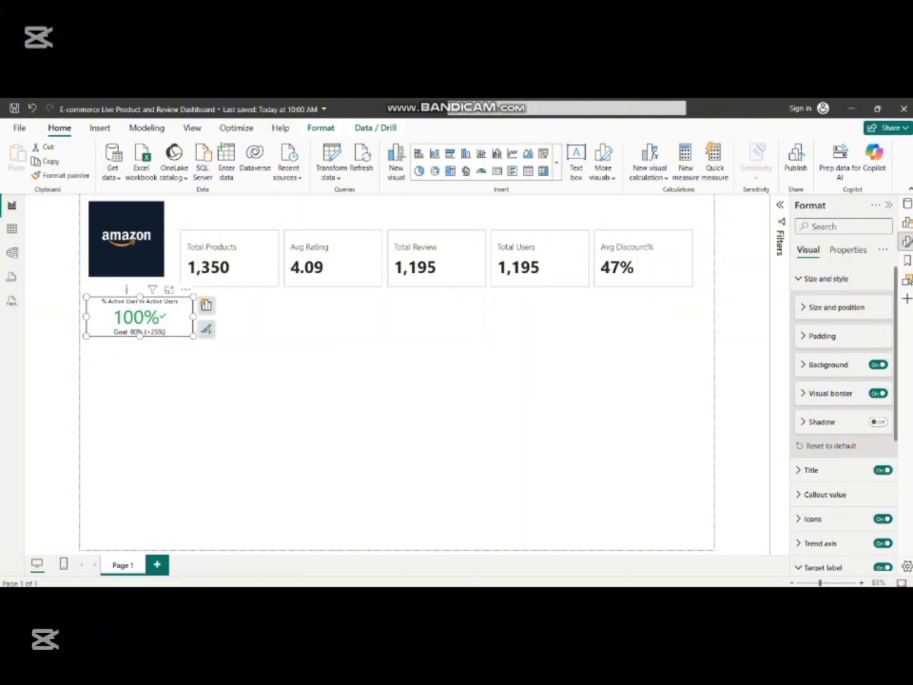
left_click(317, 393)
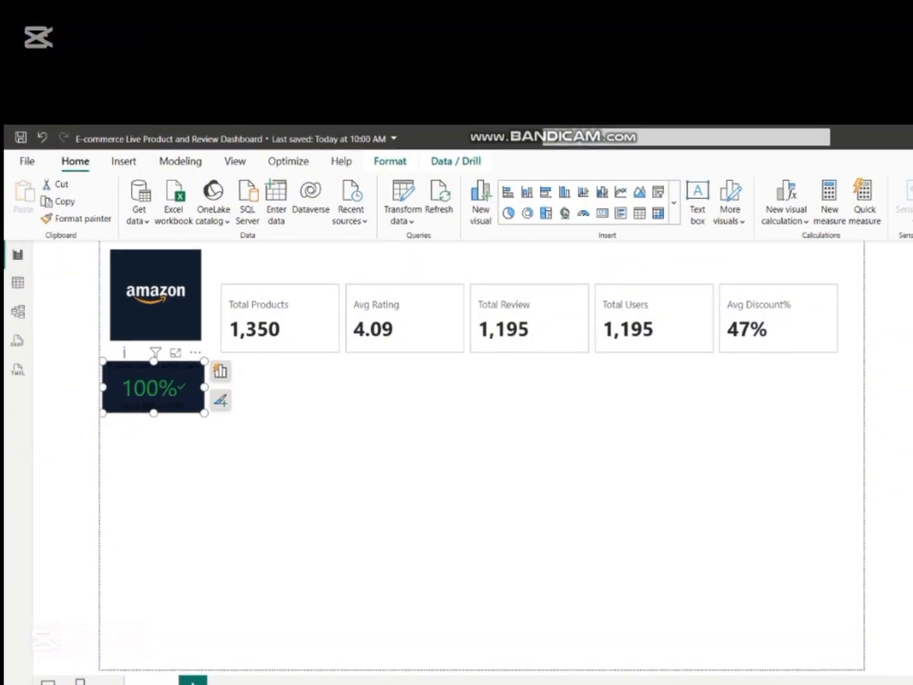
left_click(911, 302)
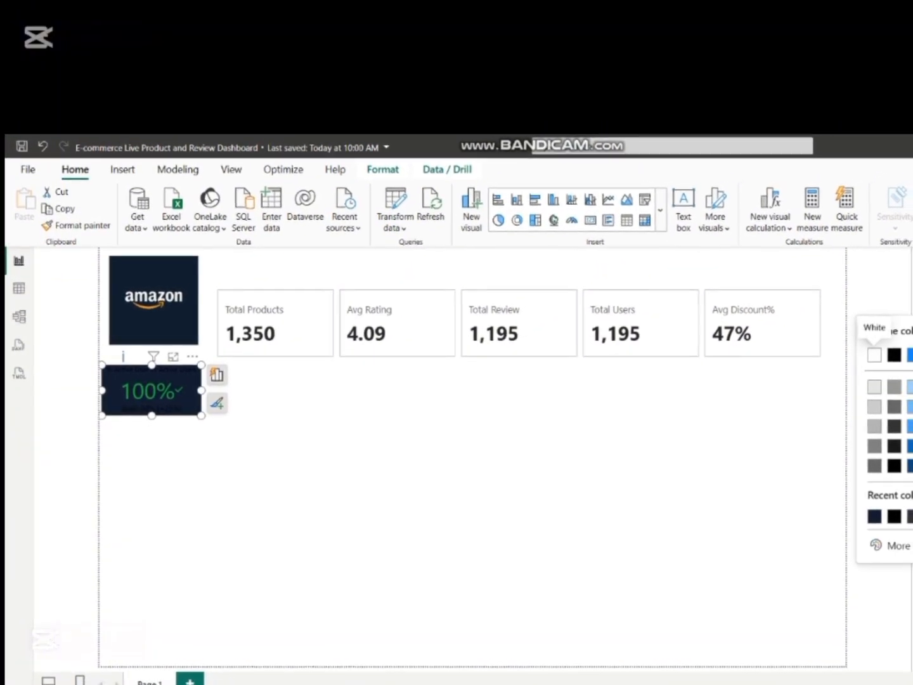
left_click(875, 354)
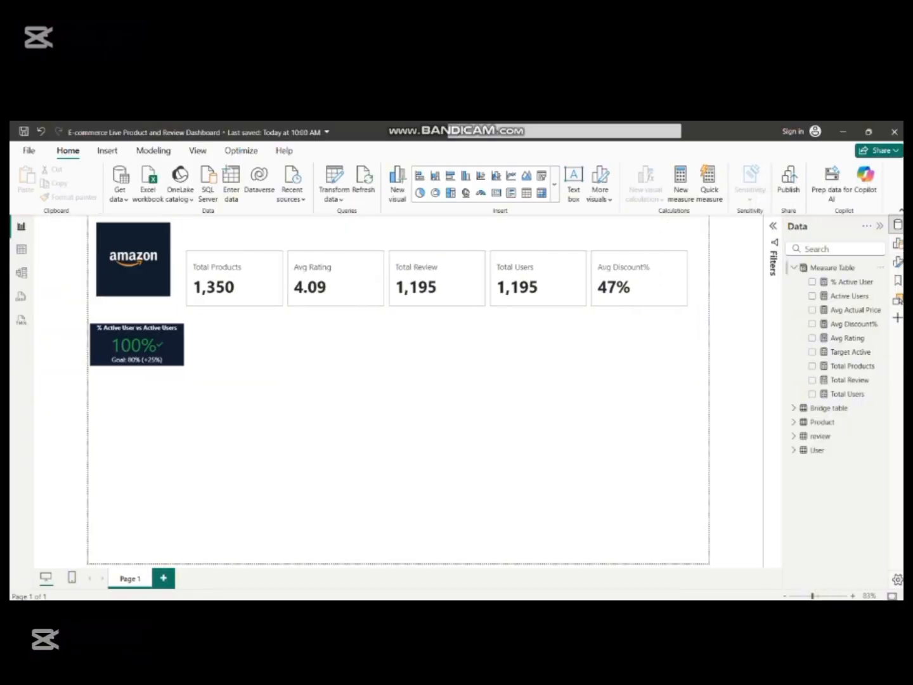
- Create a new measure in the Measure Table named Average Reviews Length
right_click(809, 268)
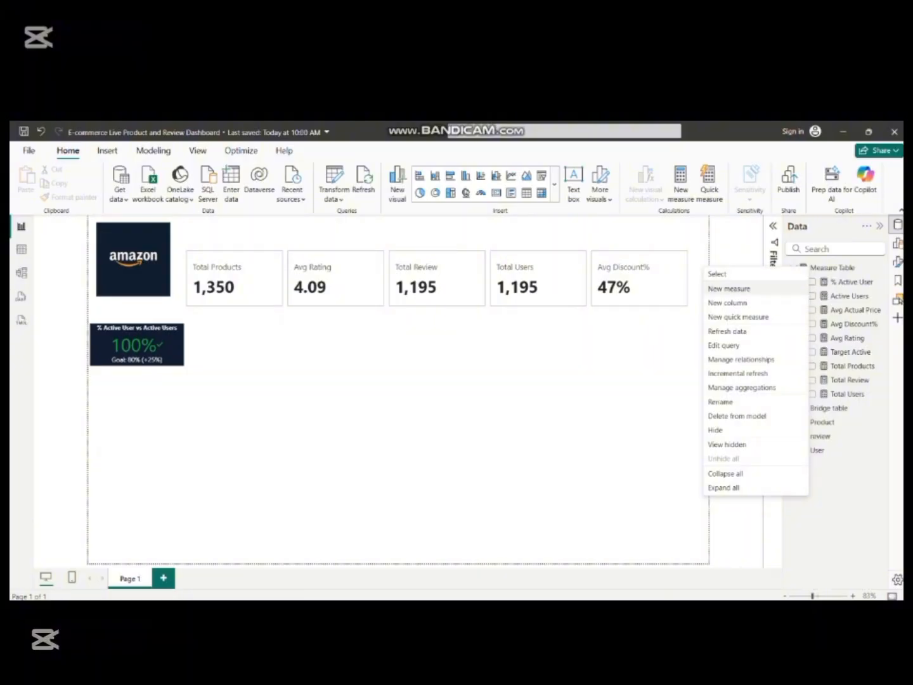
left_click(748, 288)
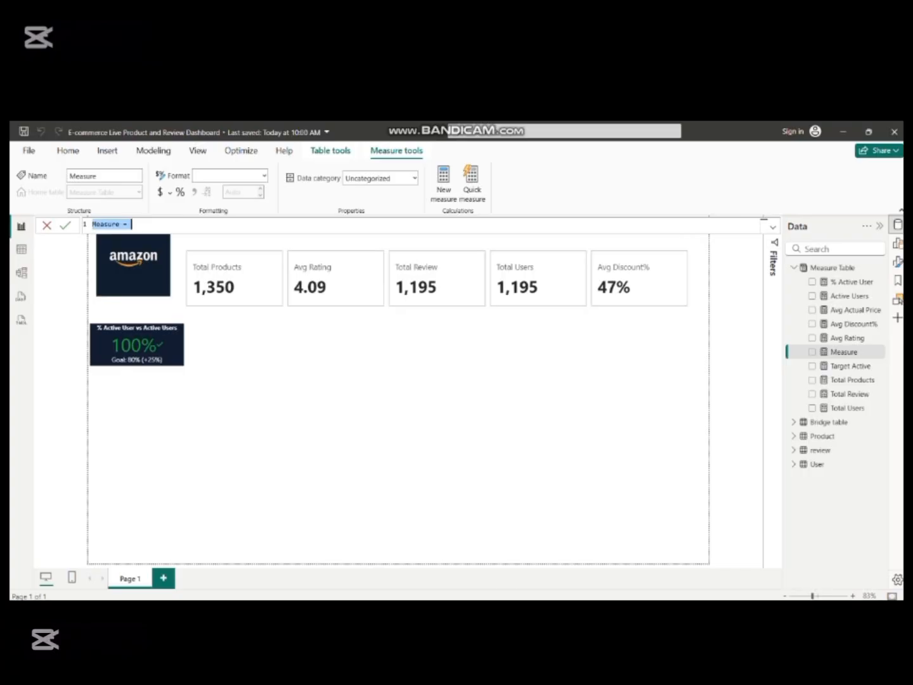
double_click(105, 224)
key("BackSpace")
type("Avera")
type("ge ")
type("Rev")
type("iews")
type("Reviews")
type(" Length")
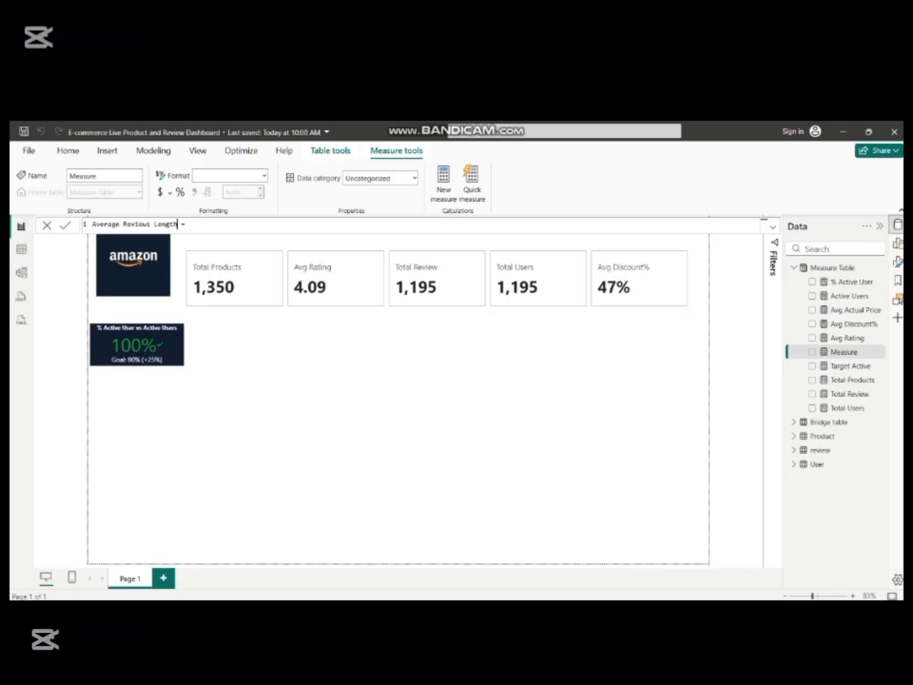
- Start the measure's formula on a new line with AVERAGEX( and enter Reviews as its table argument
left_click(189, 226)
key("shift+Return")
type("A")
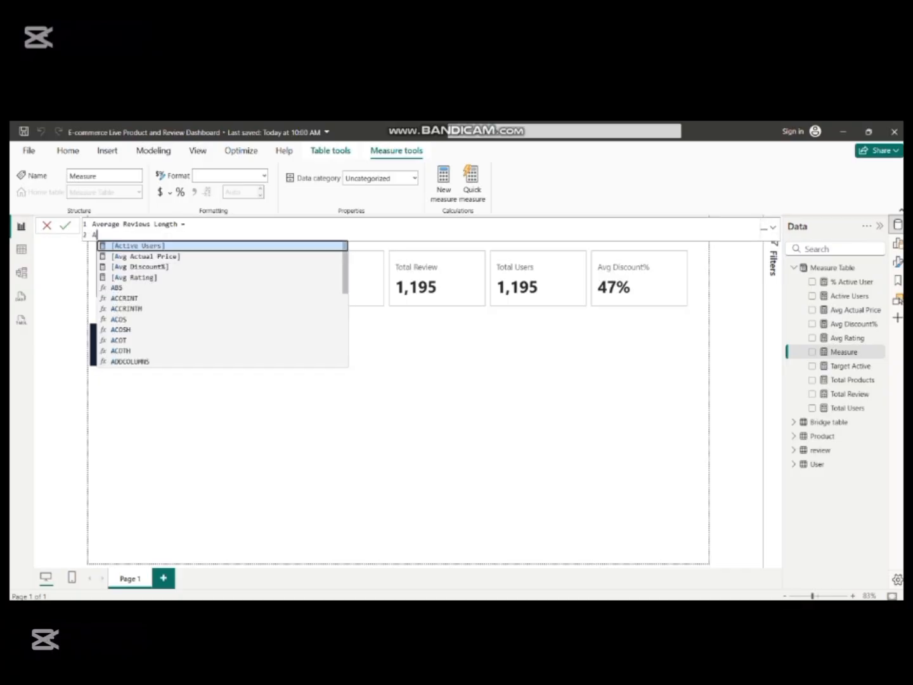
type("vera")
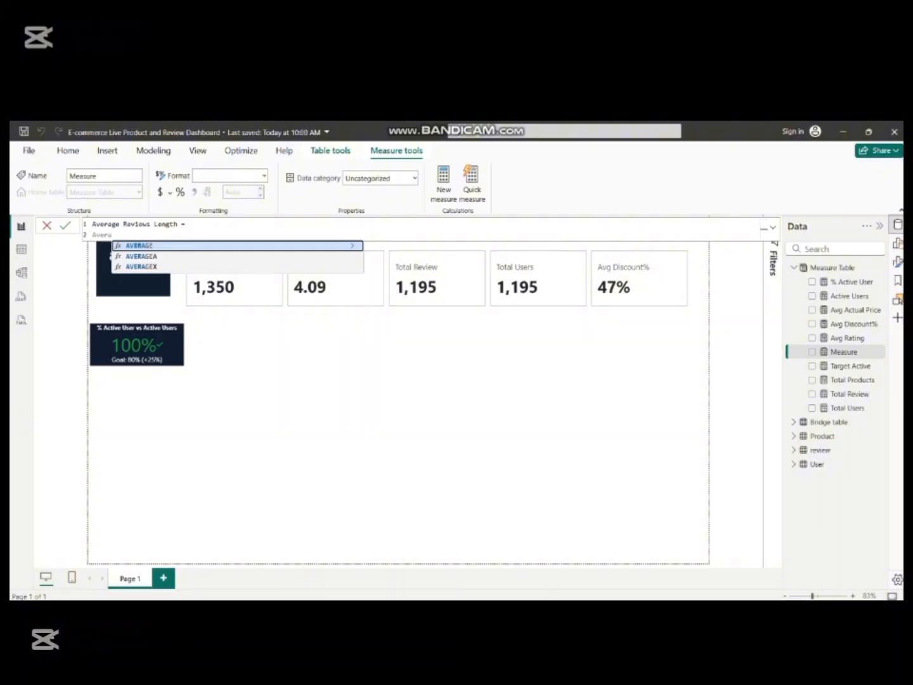
key("Down")
key("Down")
key("Tab")
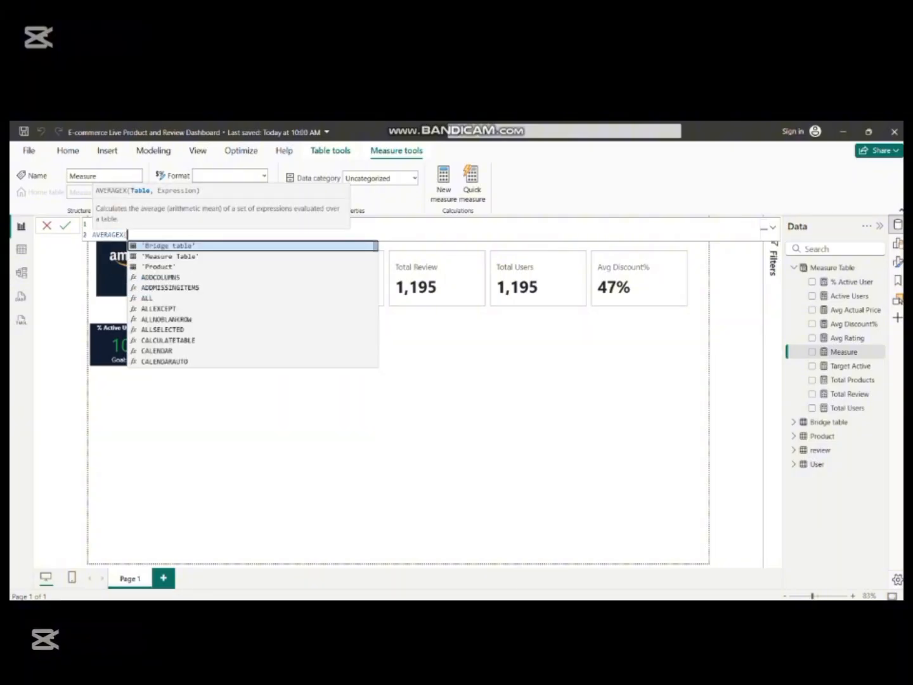
key("shift+Return")
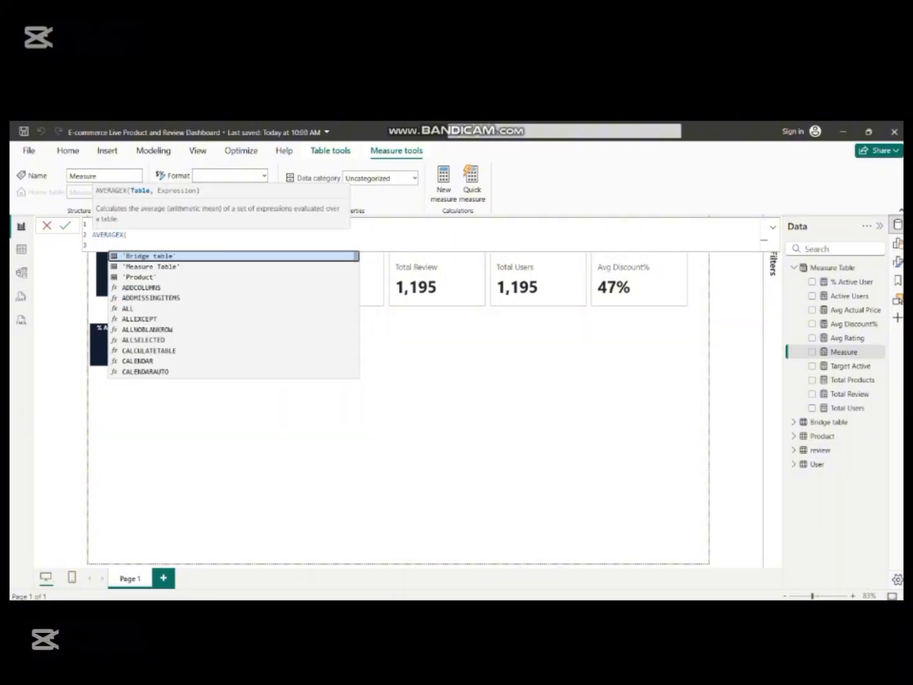
type("Reviews")
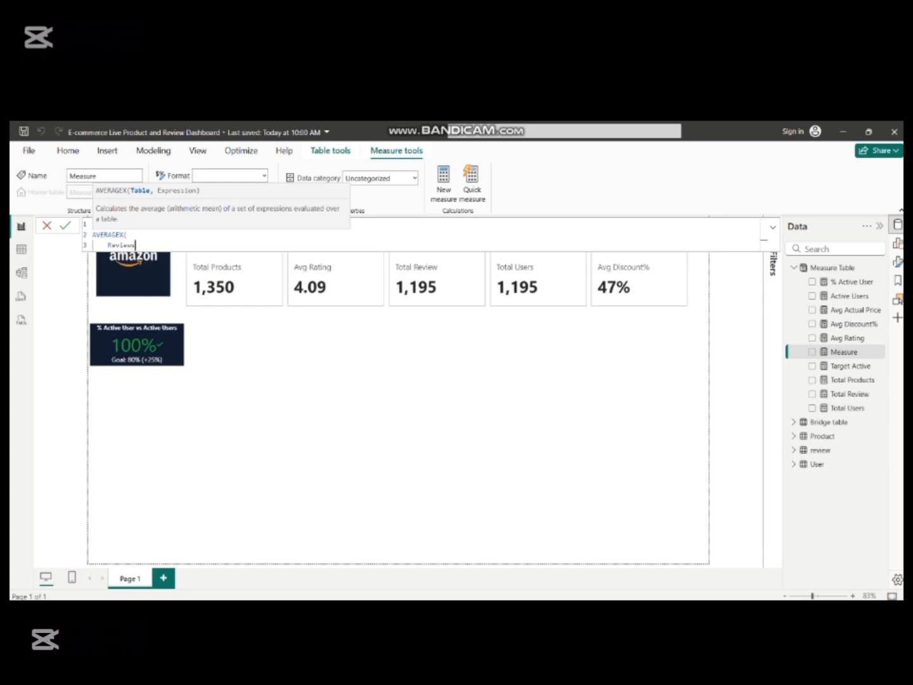
type(",")
key("shift+Return")
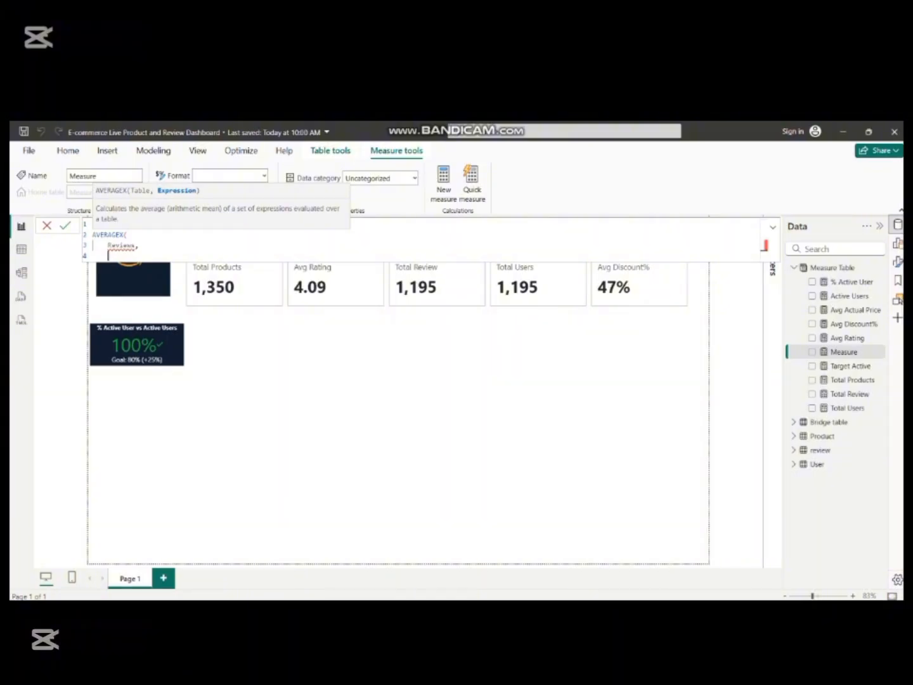
- Correct the AVERAGEX table argument to the review table and add a new line below it
left_click(134, 245)
key("BackSpace")
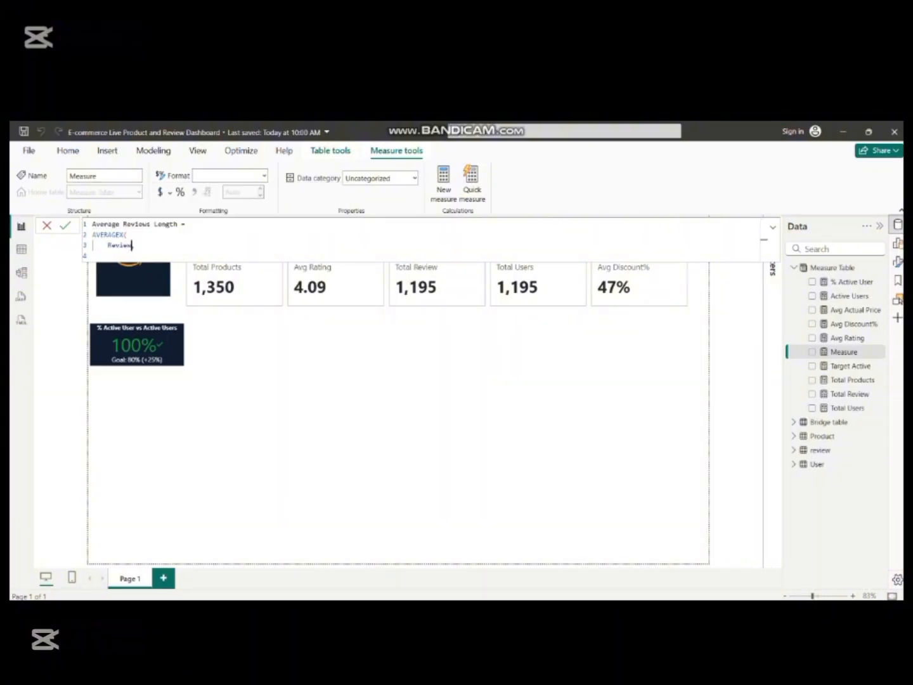
key("BackSpace")
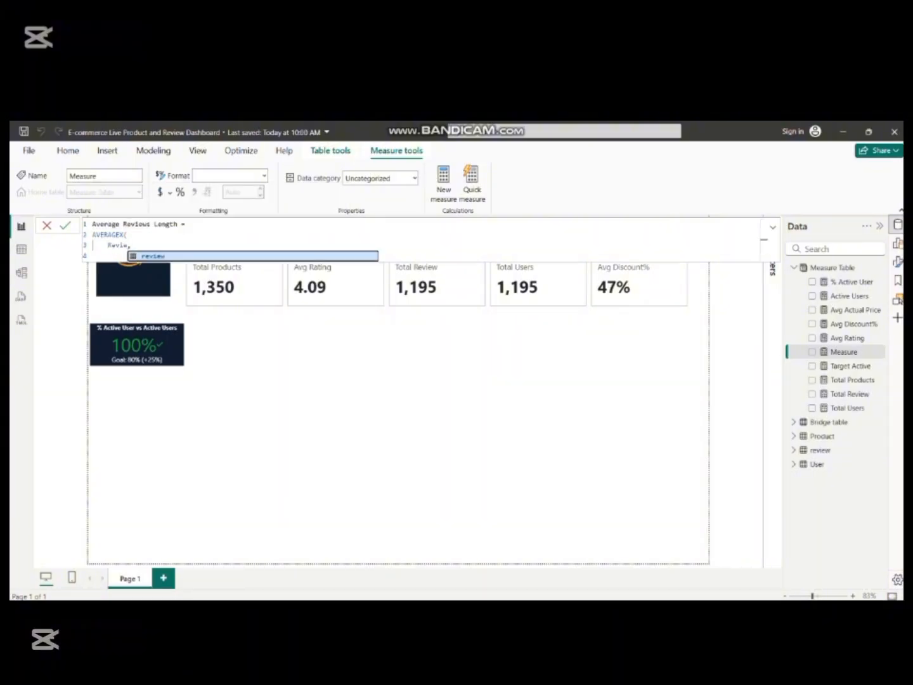
key("Tab")
left_click(93, 255)
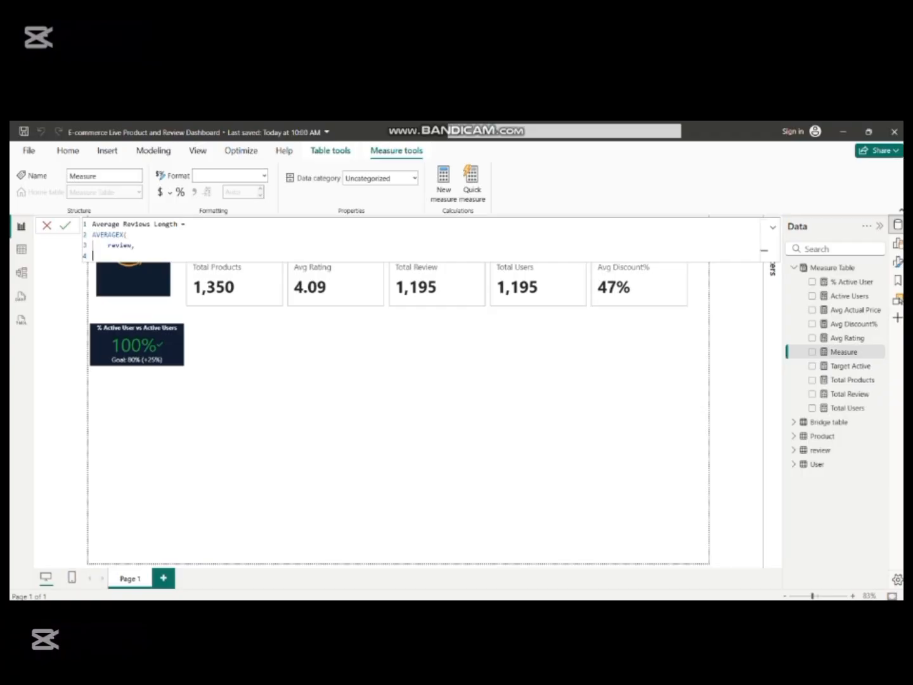
left_click(135, 246)
key("shift+Return")
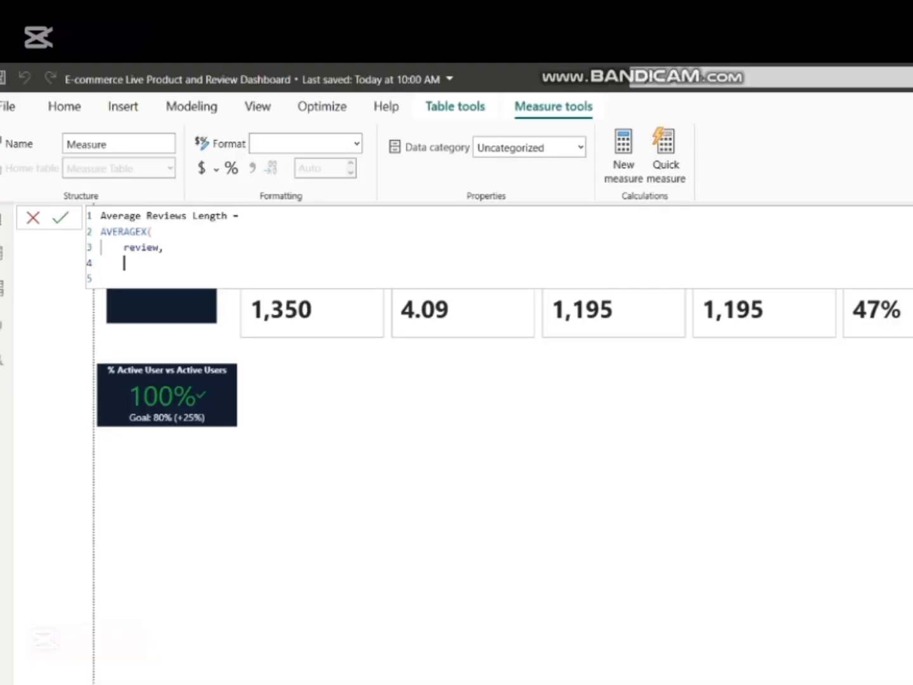
- Enter LEN(review[review_content]) as the expression argument of AVERAGEX
type("LEN(")
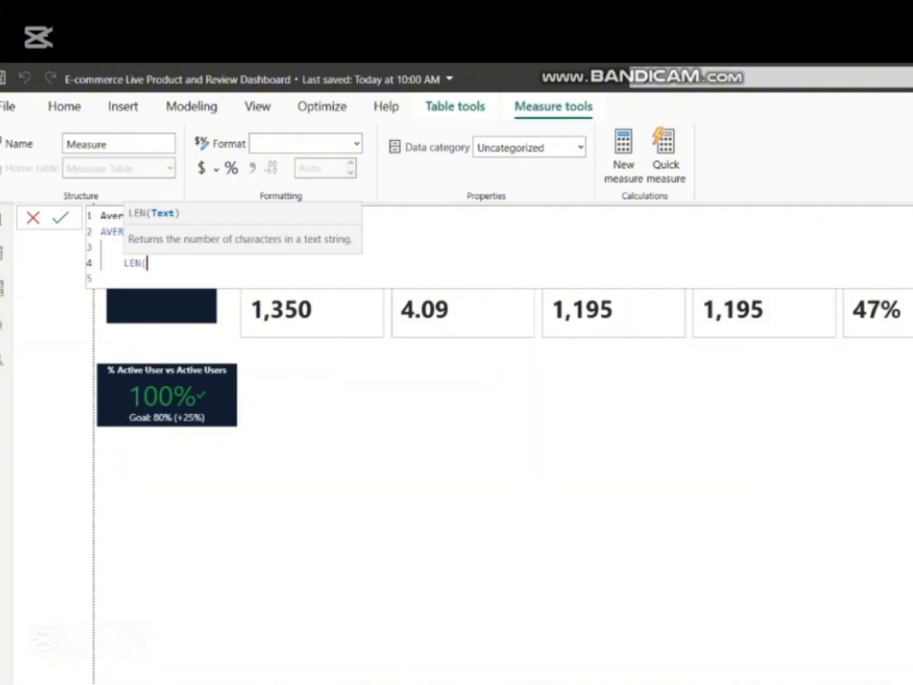
type("Re")
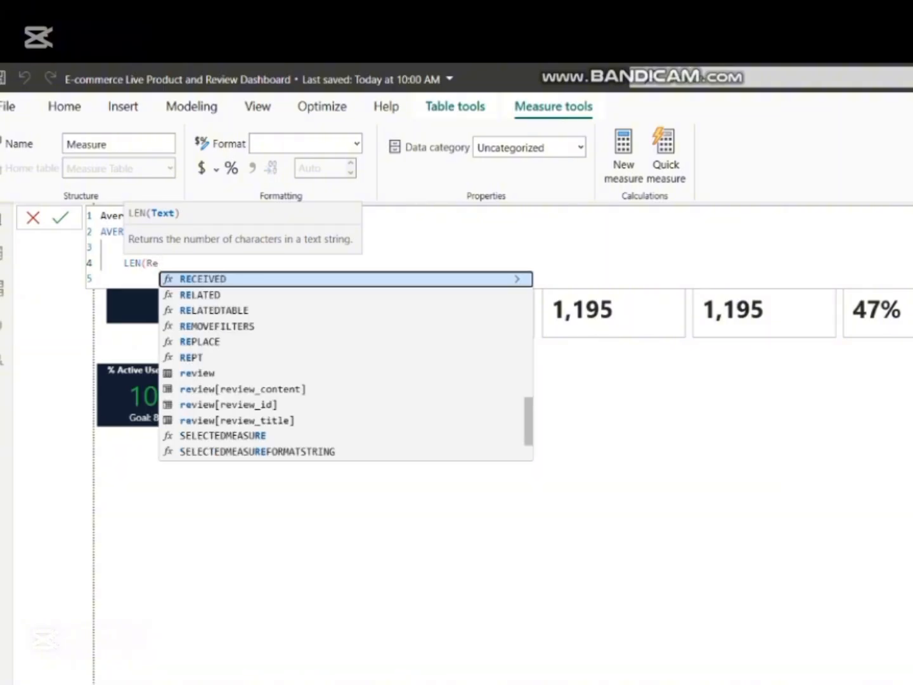
key("Down")
key("Down")
key("Down")
key("Down")
key("Down")
key("Down")
key("Down")
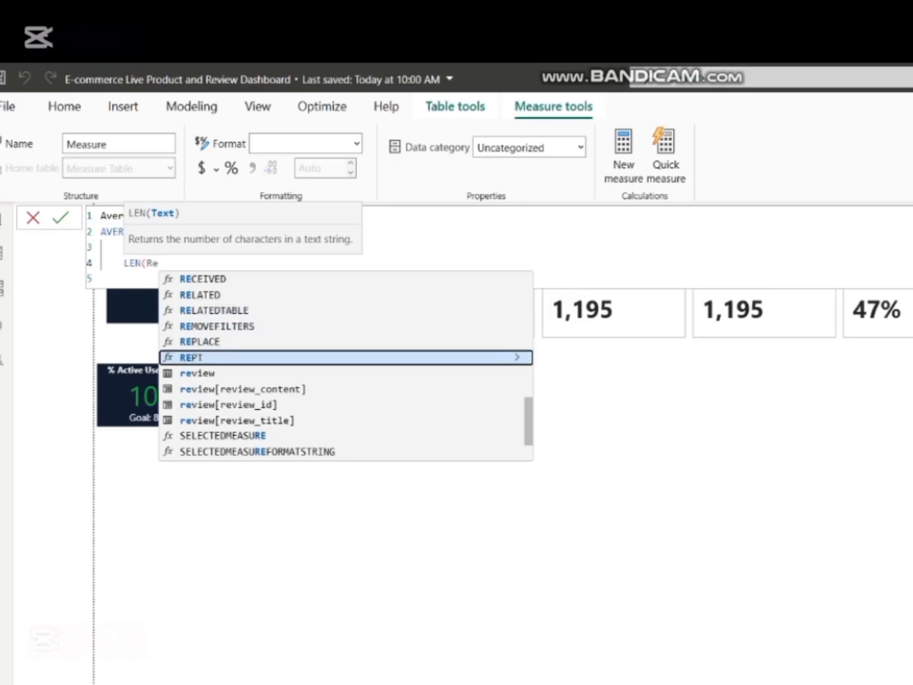
key("Tab")
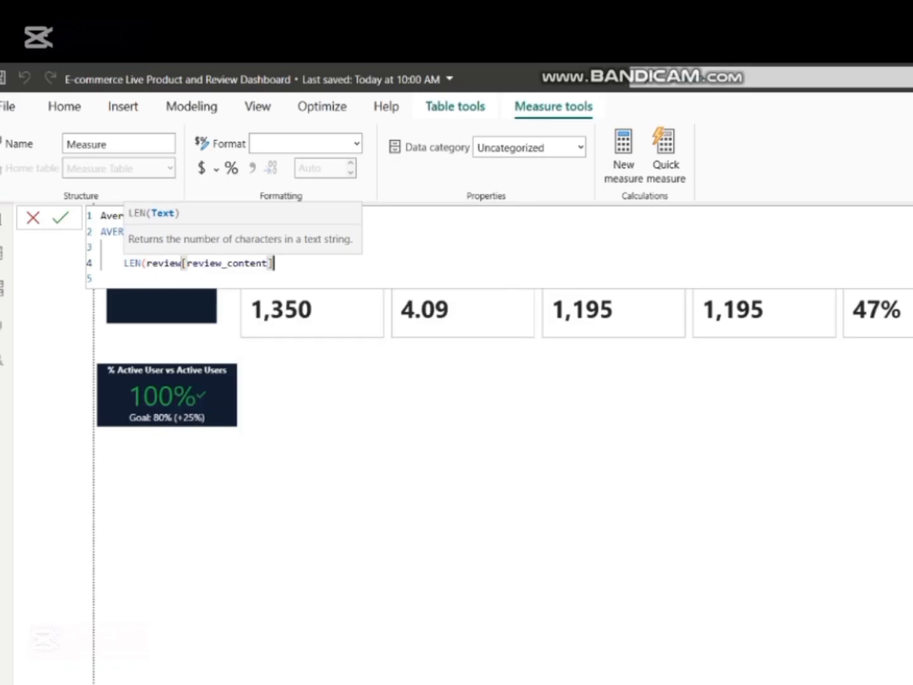
type(")")
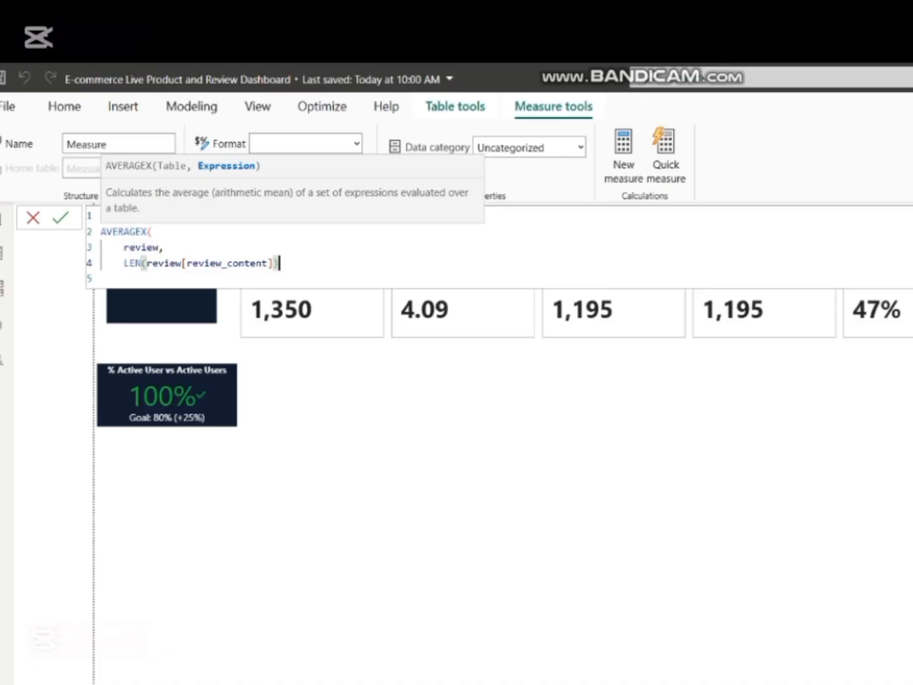
- Close the AVERAGEX formula with a final parenthesis and format the measure with a thousands separator
key("Return")
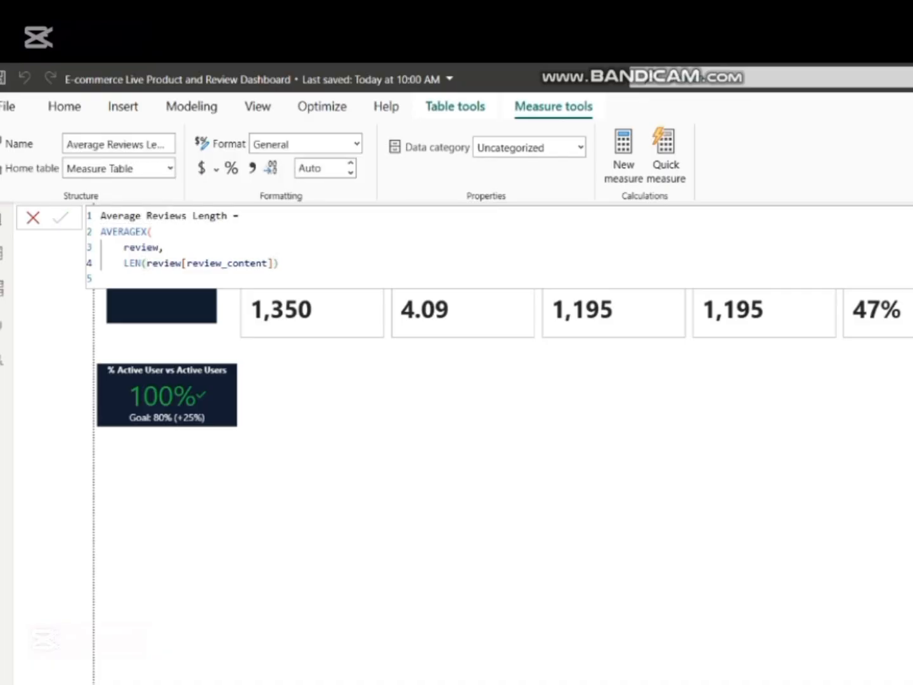
type(")")
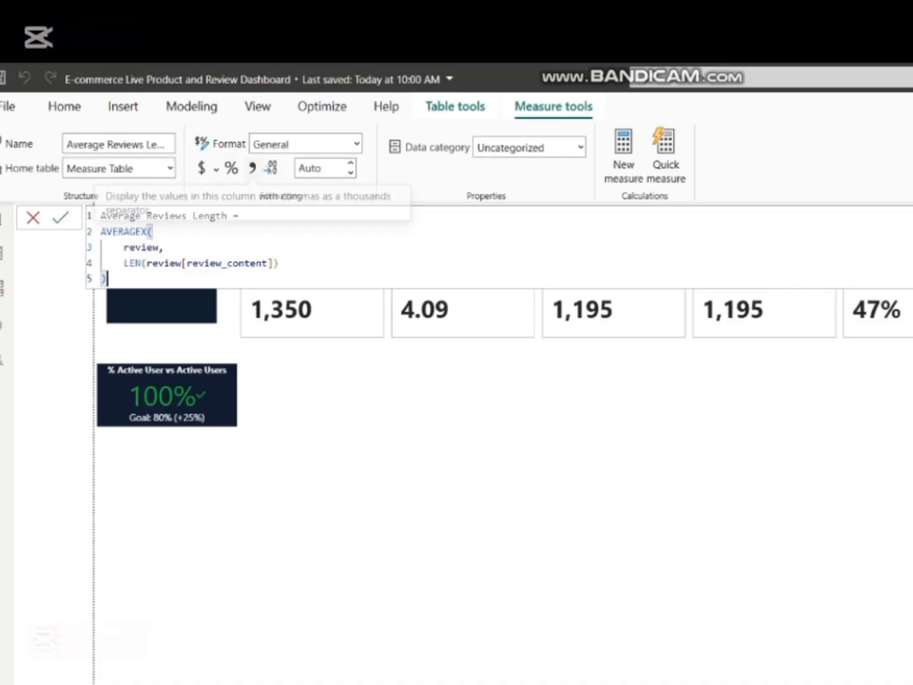
left_click(253, 169)
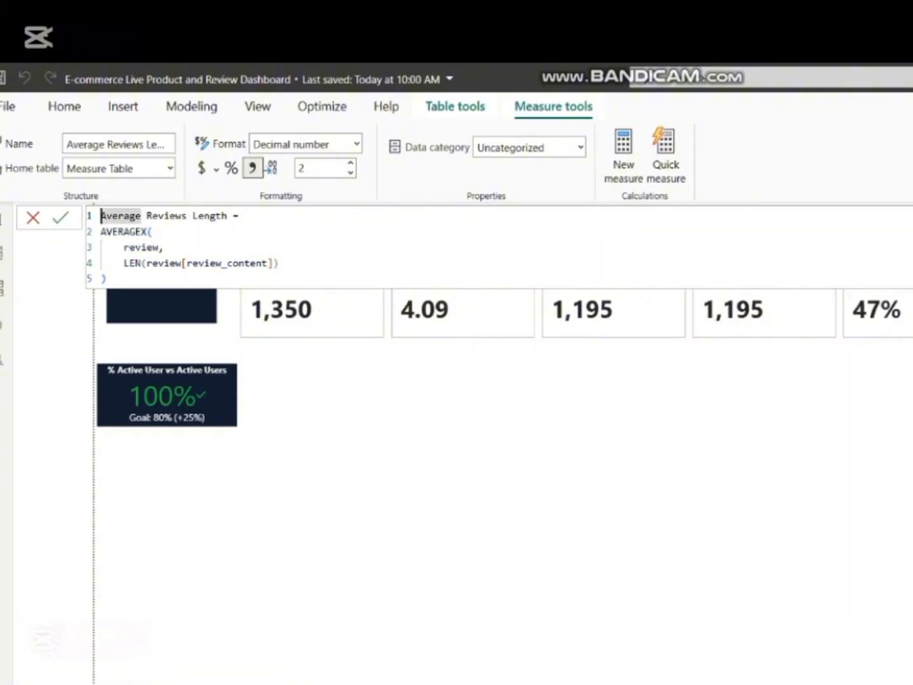
- Commit the Average Reviews Length measure and add a card visual showing it below the active-user KPI
left_click(61, 218)
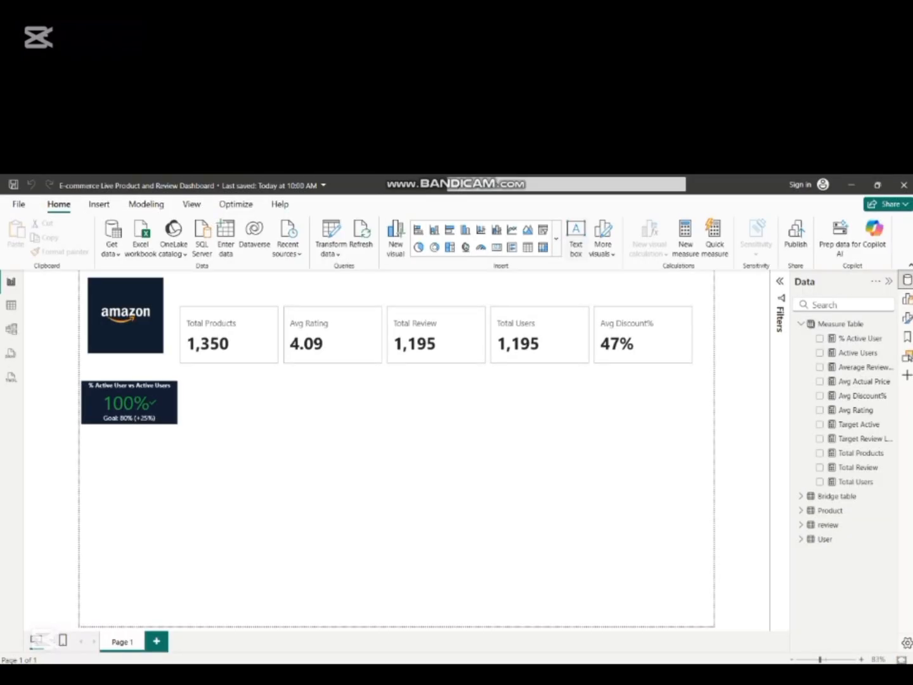
left_click(556, 252)
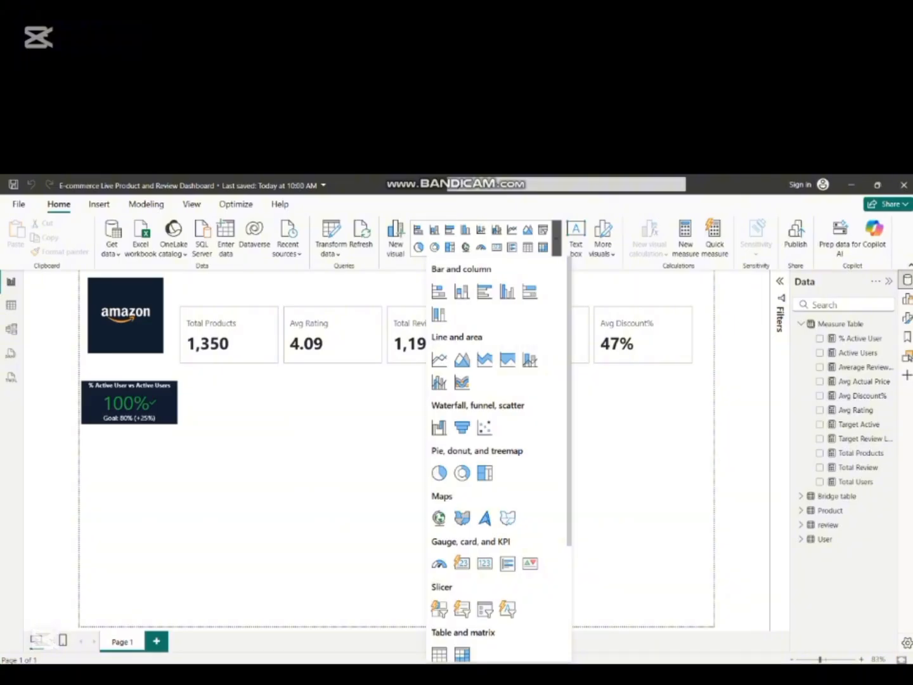
scroll(498, 463, "down", 3)
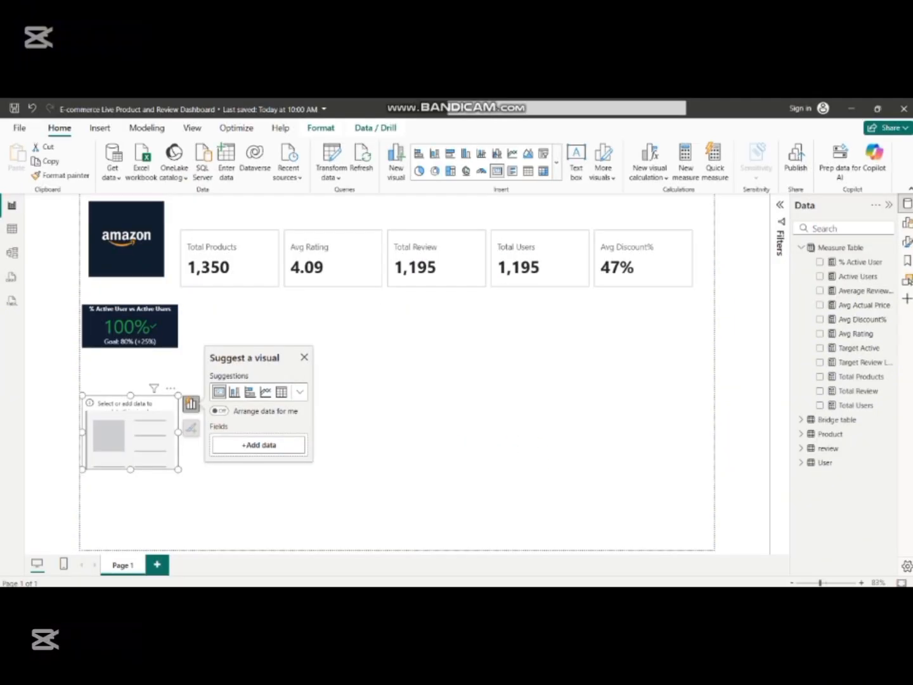
left_click(258, 445)
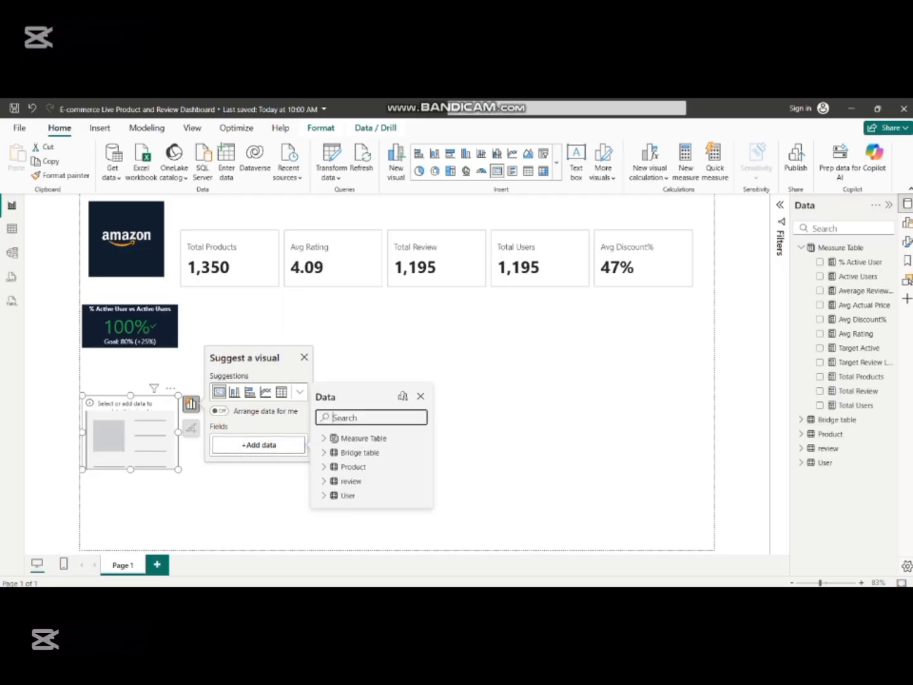
left_click(362, 438)
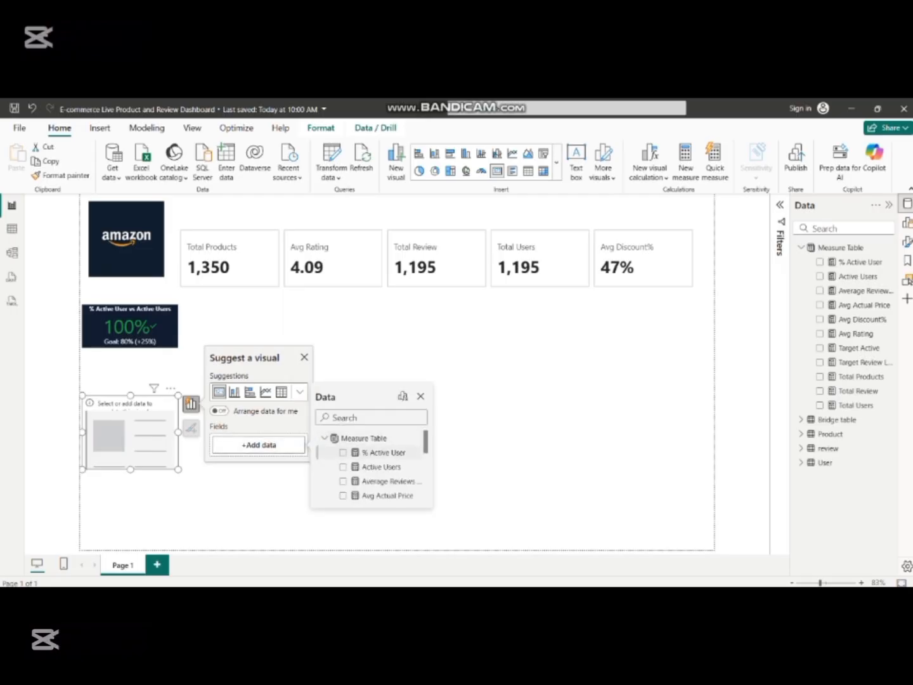
scroll(374, 462, "down", 1)
left_click(343, 463)
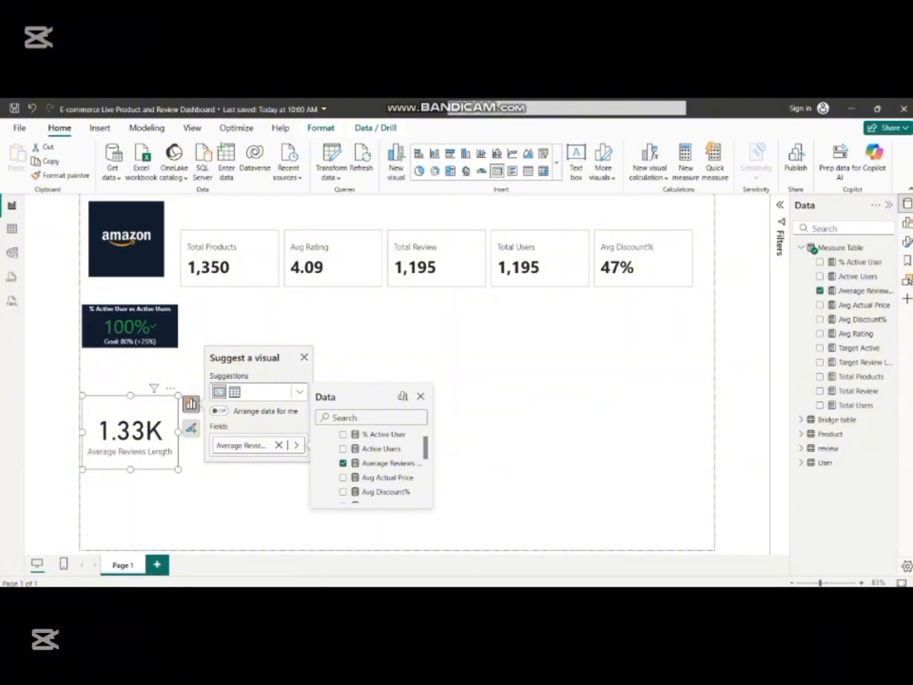
left_click(420, 397)
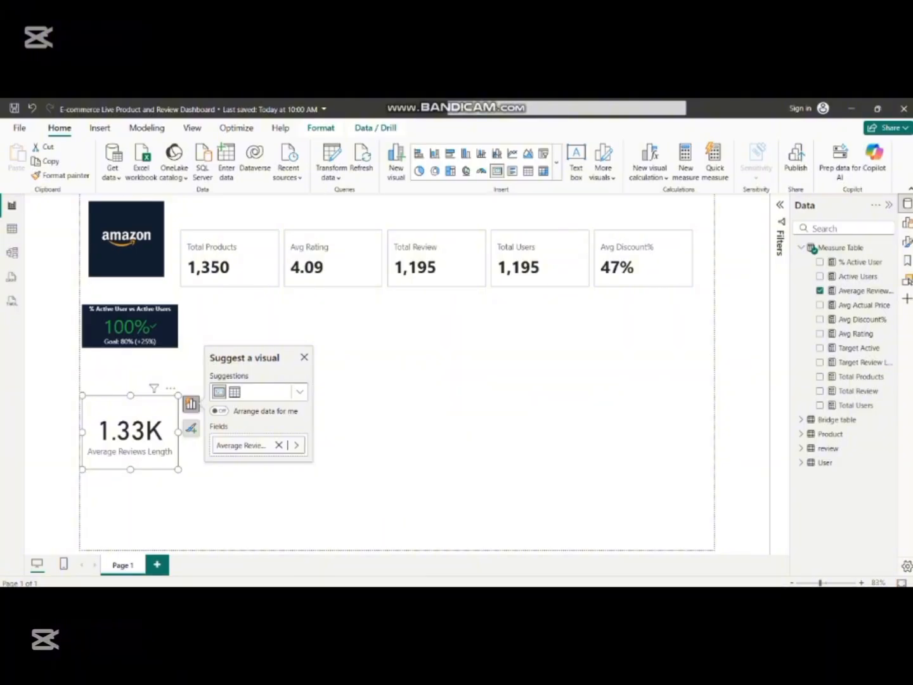
- Widen the Average Reviews Length card and set its callout value font to Segoe UI Semibold at size 31
left_click_drag(178, 432, 213, 432)
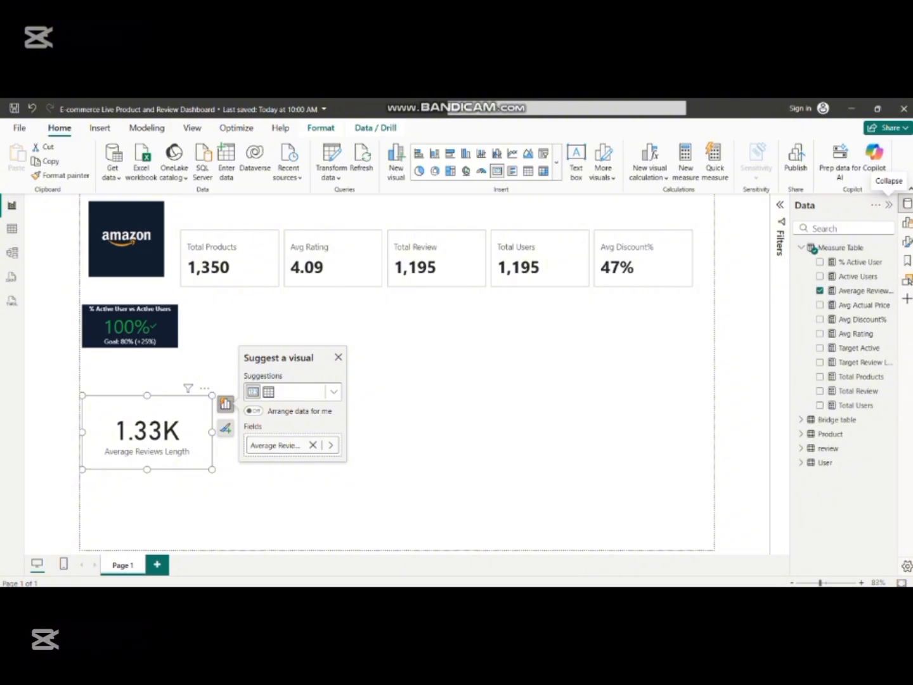
left_click(907, 242)
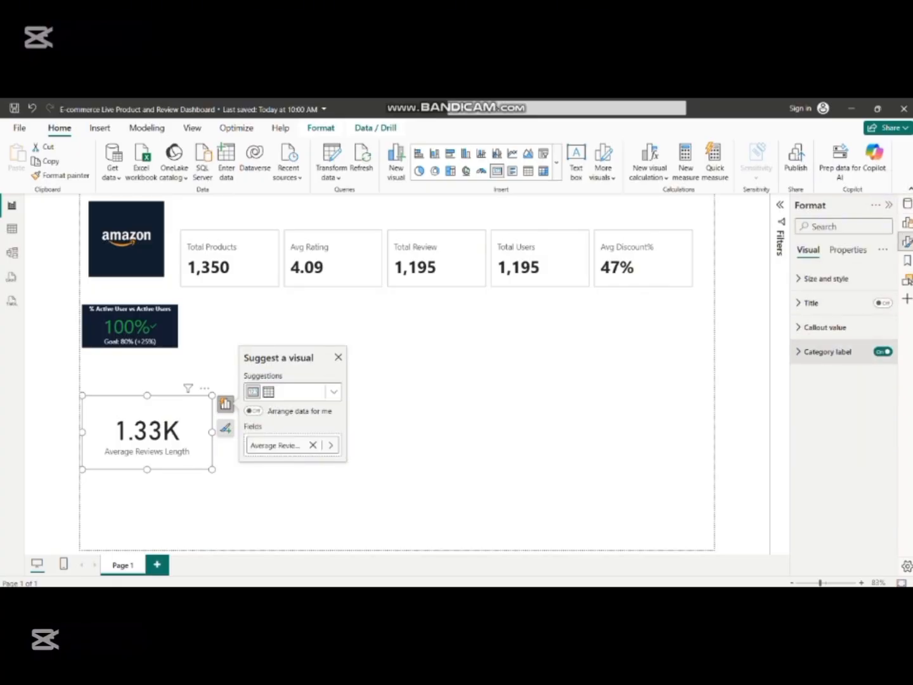
left_click(827, 351)
left_click(827, 351)
left_click(824, 327)
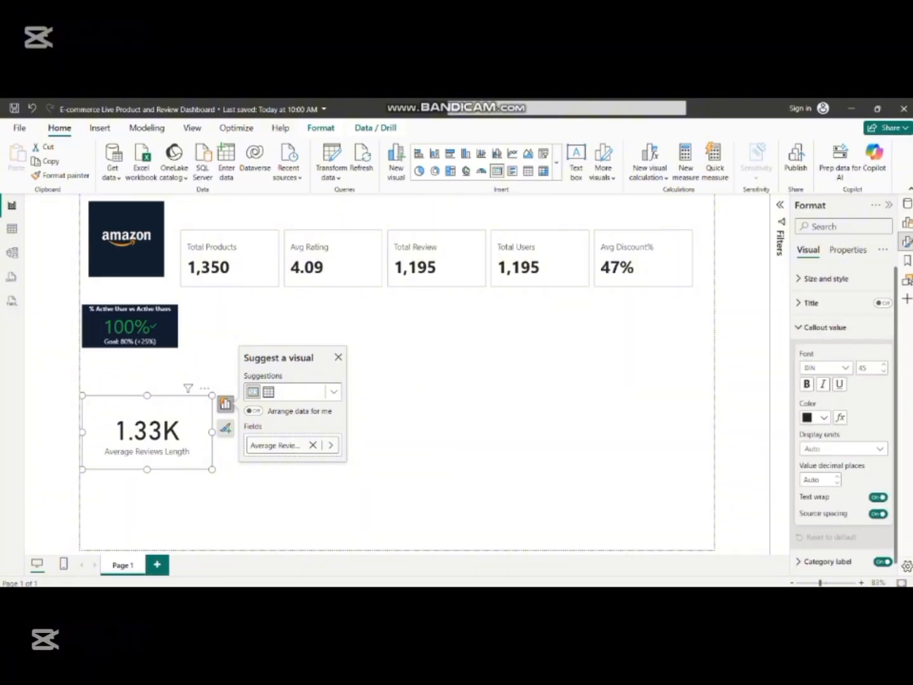
left_click(822, 368)
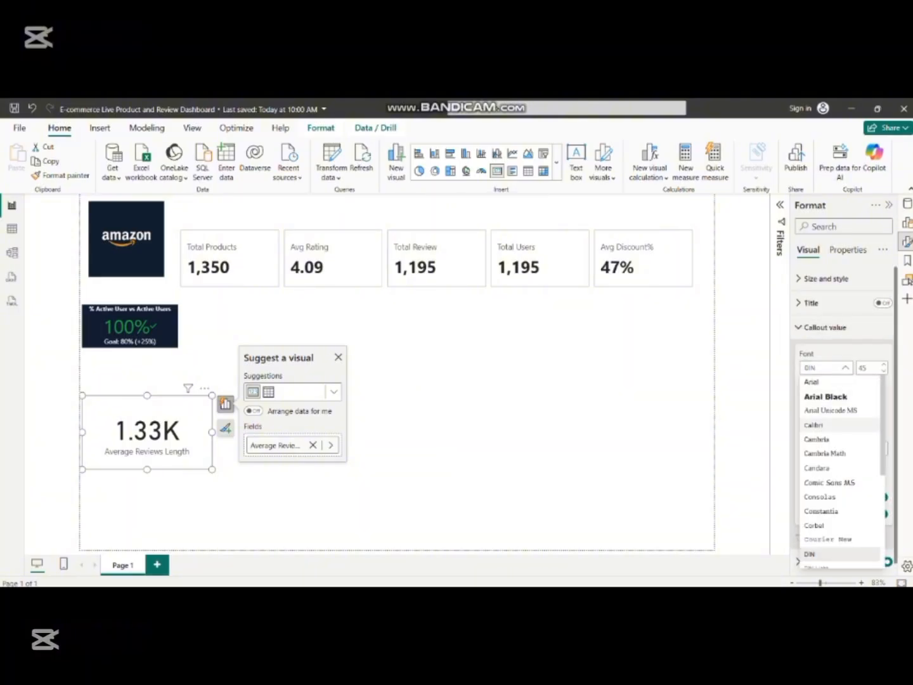
scroll(830, 483, "down", 4)
left_click(819, 431)
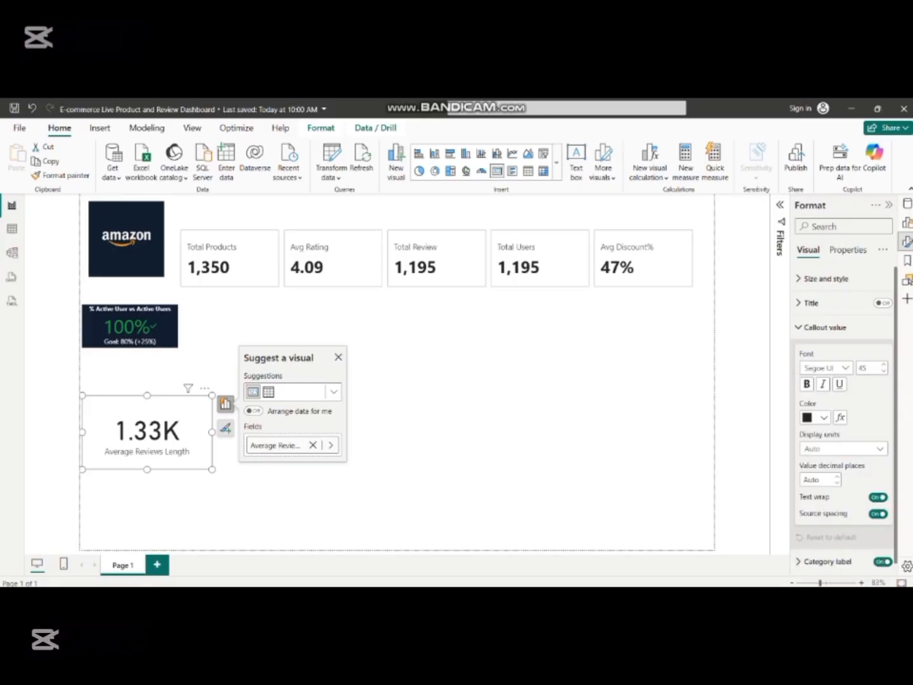
left_click(883, 372)
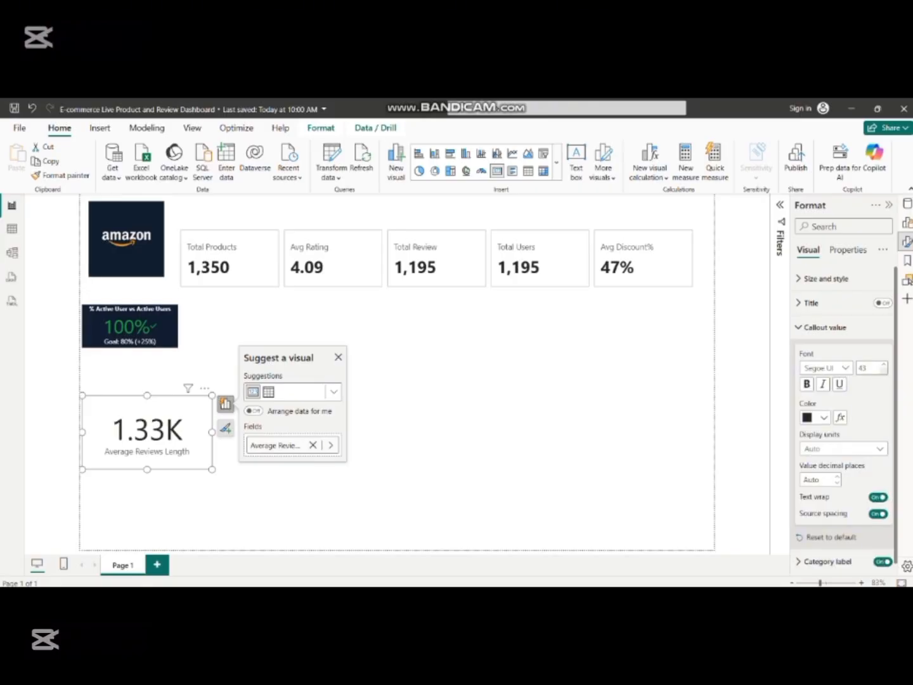
left_click(884, 372)
left_click(884, 372)
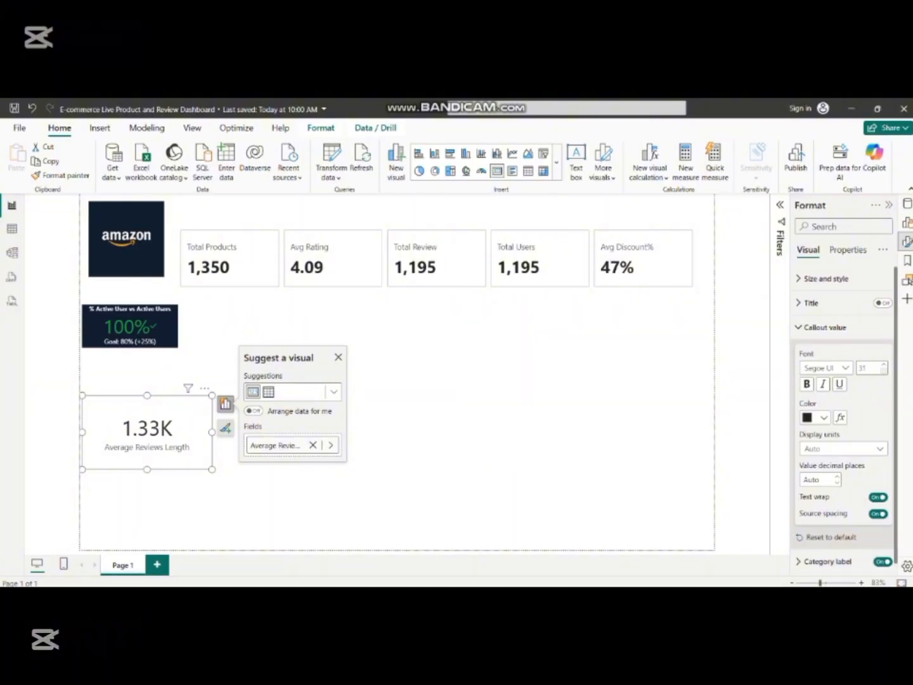
left_click(845, 368)
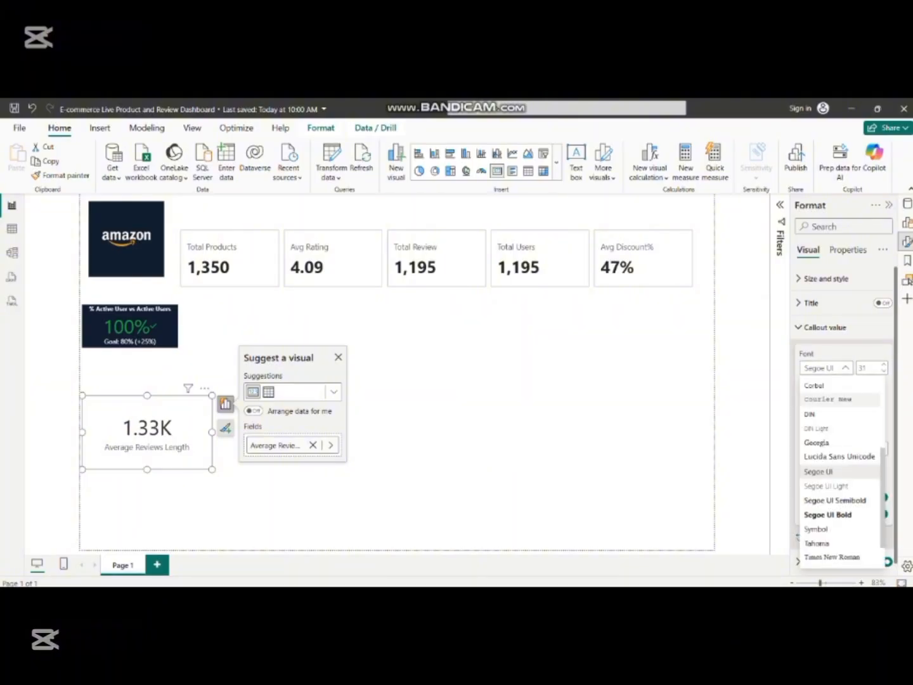
left_click(835, 500)
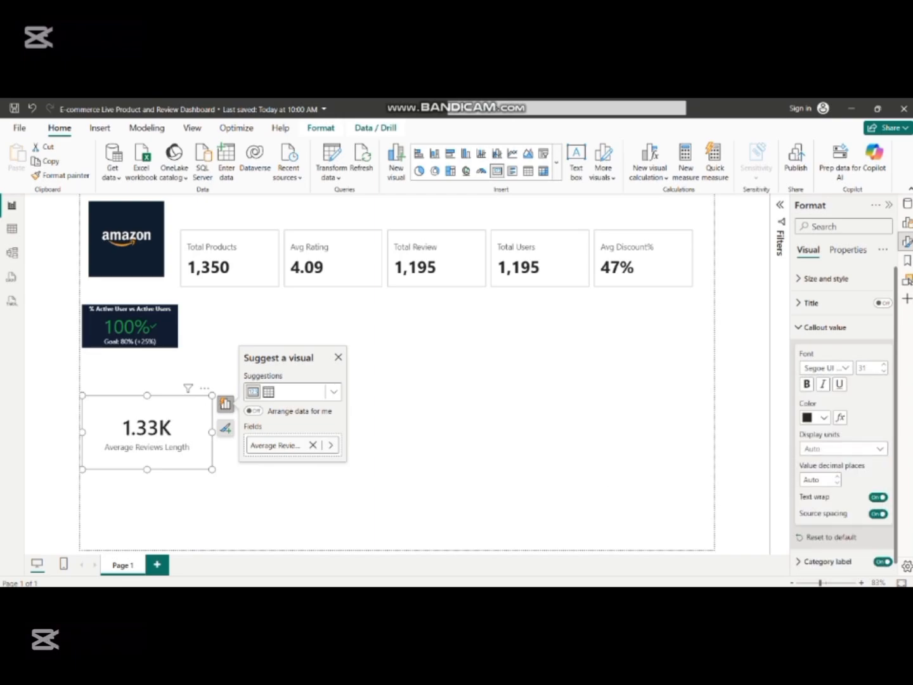
- Shrink the Average Reviews Length card to the active-user KPI's width, place it directly beneath, and reduce its category label text size
left_click_drag(212, 469, 179, 438)
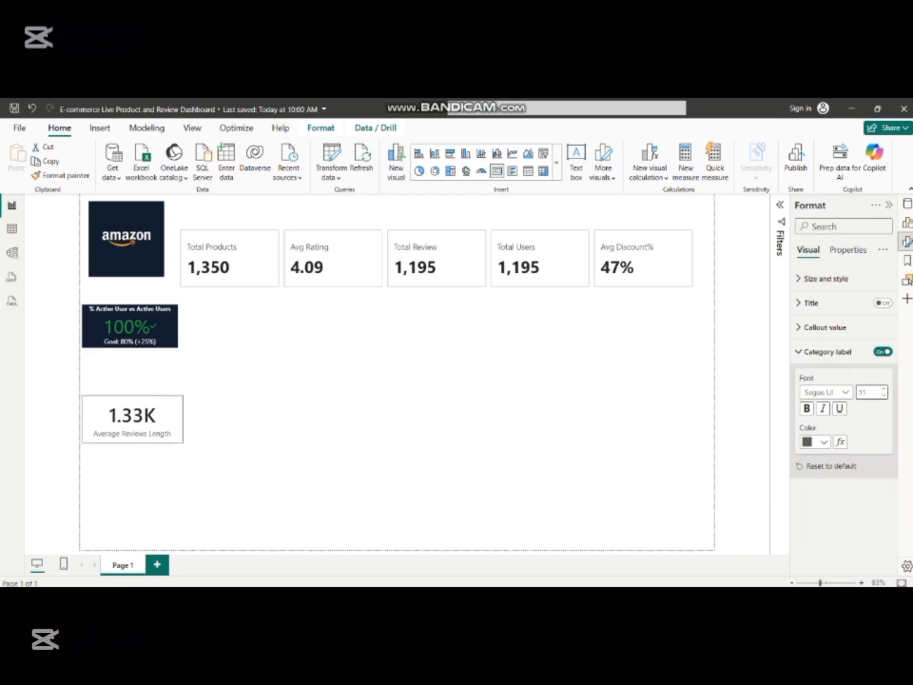
left_click_drag(129, 418, 130, 378)
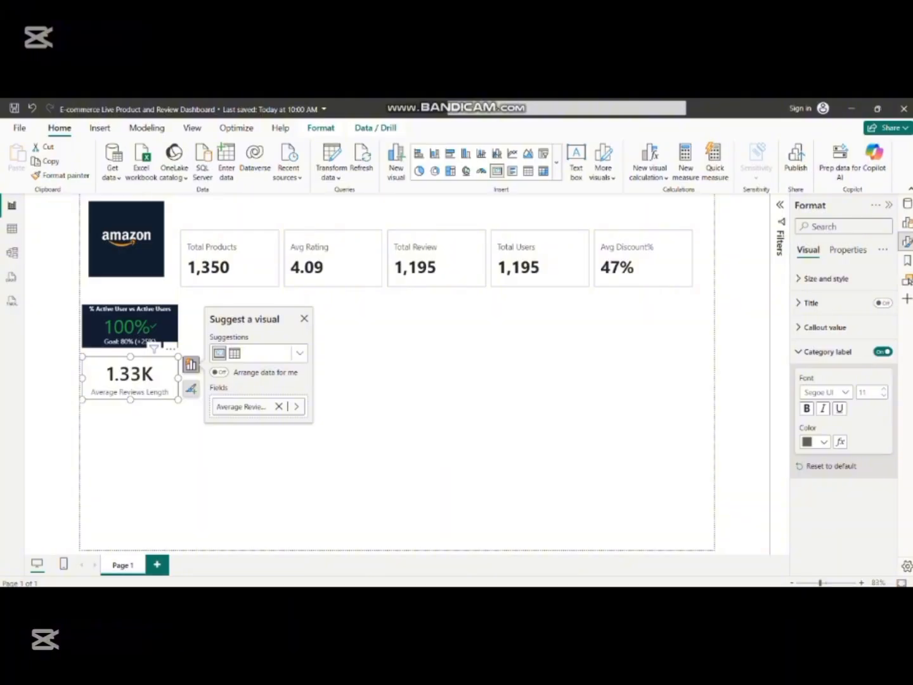
left_click_drag(178, 399, 178, 399)
left_click(883, 396)
left_click_drag(178, 398, 179, 395)
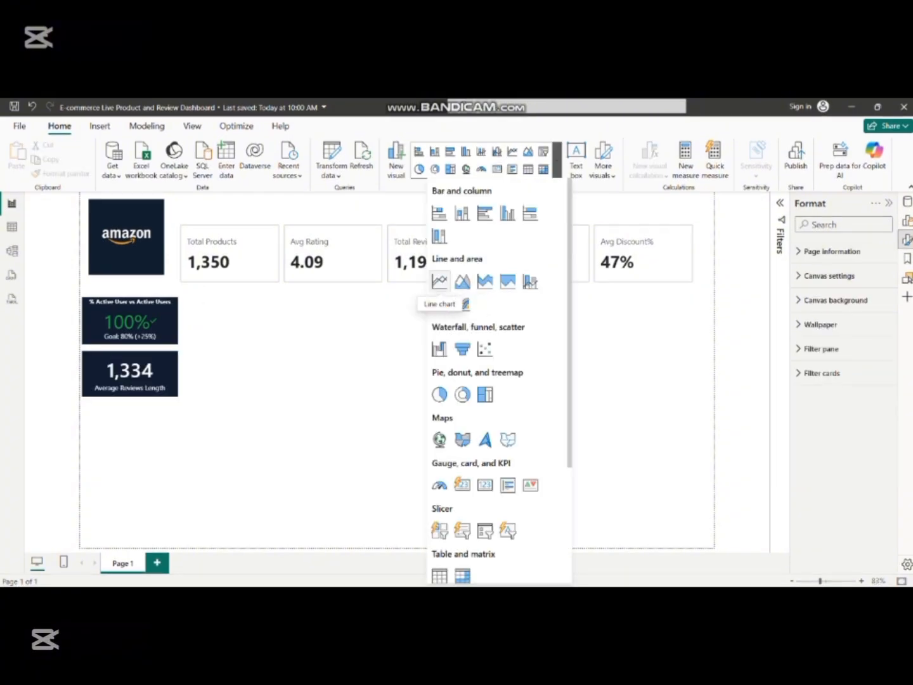
- Insert an empty line chart beside the two dark cards and enlarge it to fill the space beneath the KPI card row
left_click(439, 281)
left_click(300, 437)
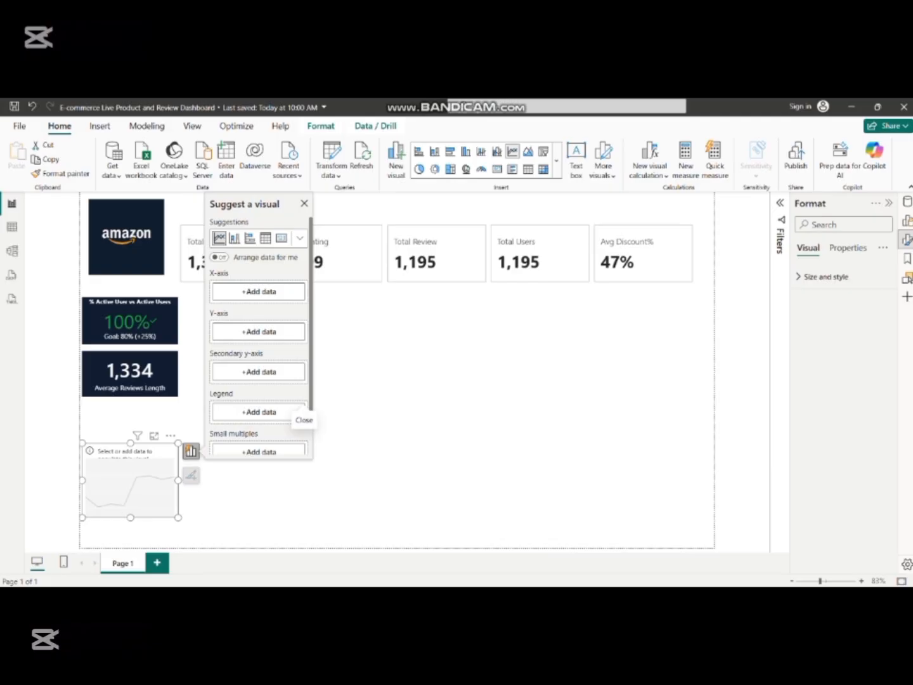
left_click_drag(129, 479, 290, 351)
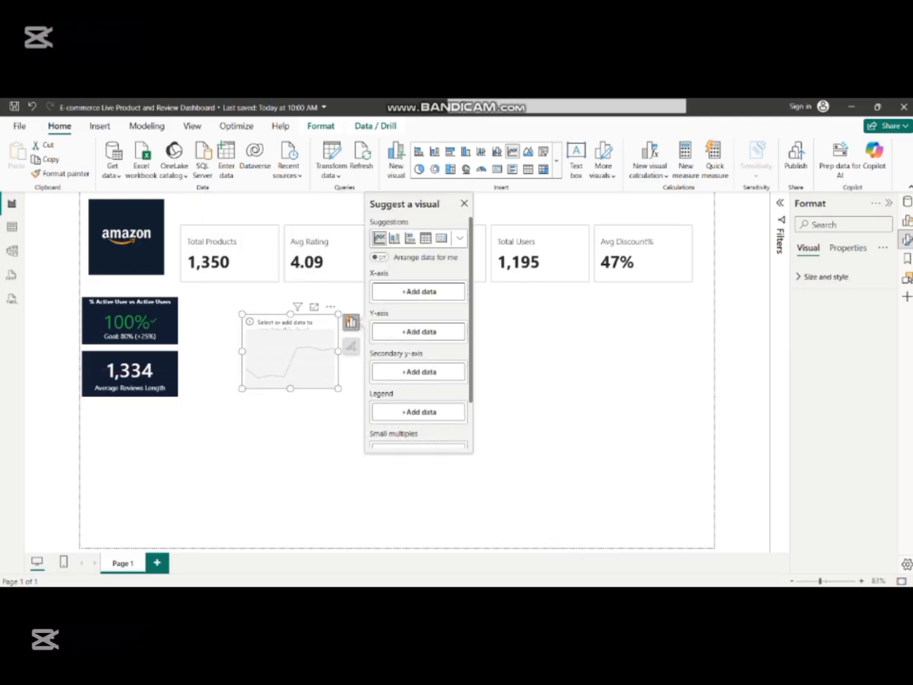
left_click_drag(338, 388, 437, 493)
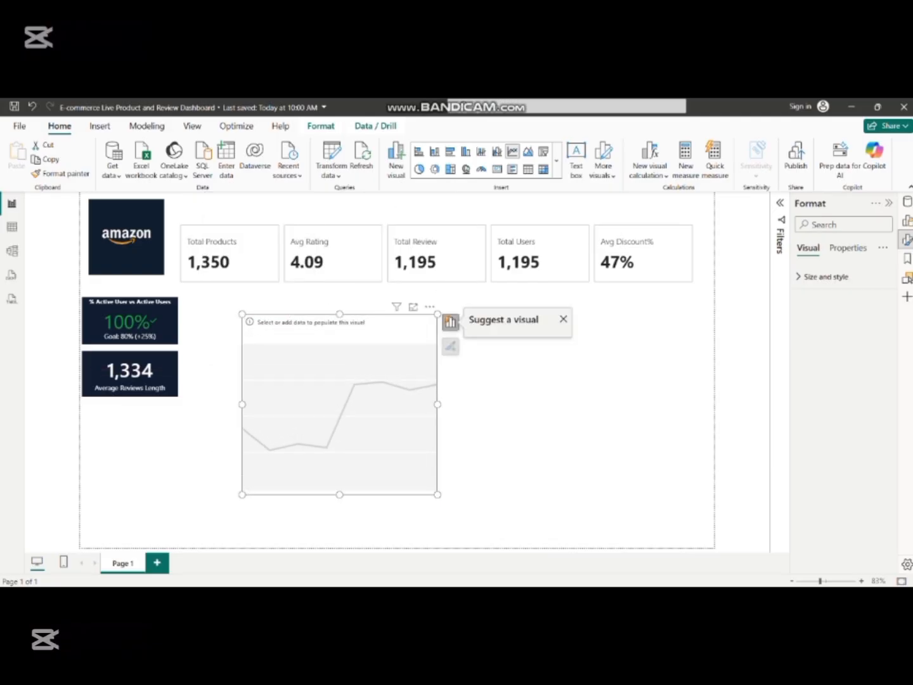
left_click_drag(339, 393, 285, 377)
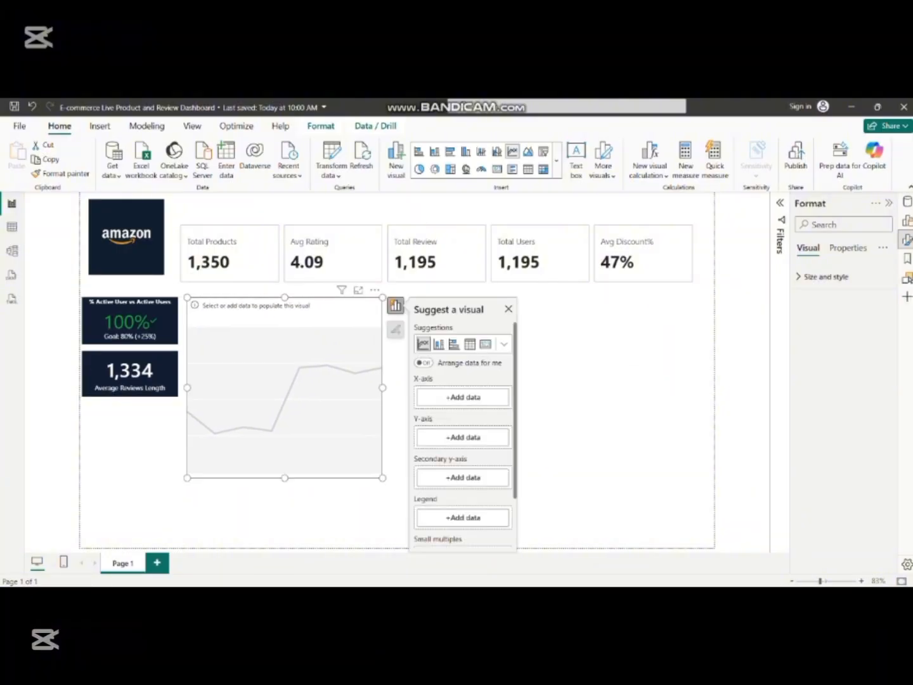
left_click_drag(382, 476, 431, 515)
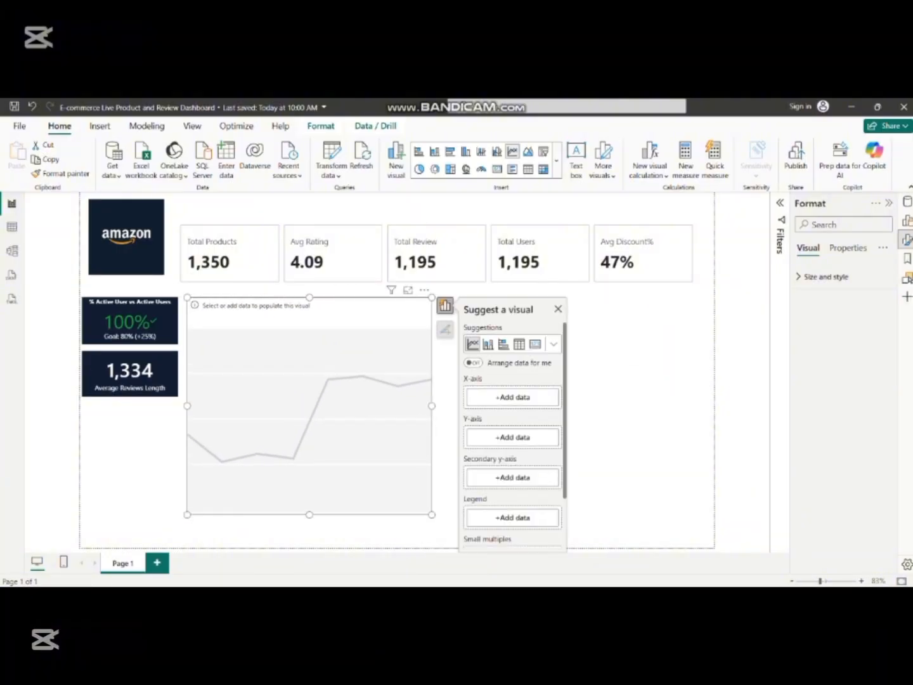
- Move the active-user KPI and Average Reviews Length card to the page's bottom edge and shift the line chart above them
left_click_drag(130, 320, 285, 523)
left_click_drag(130, 373, 135, 525)
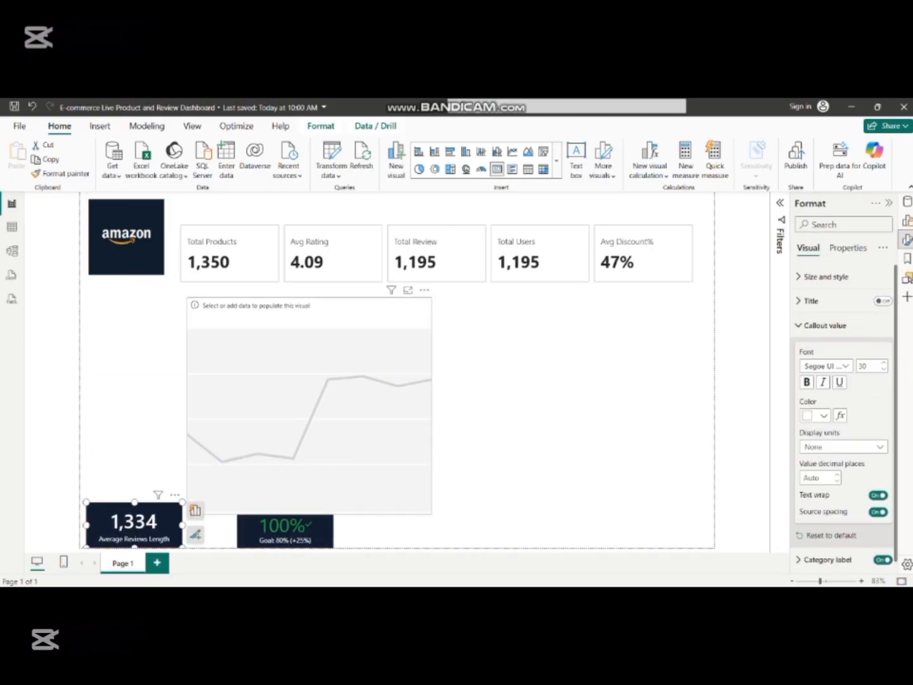
left_click_drag(310, 393, 219, 379)
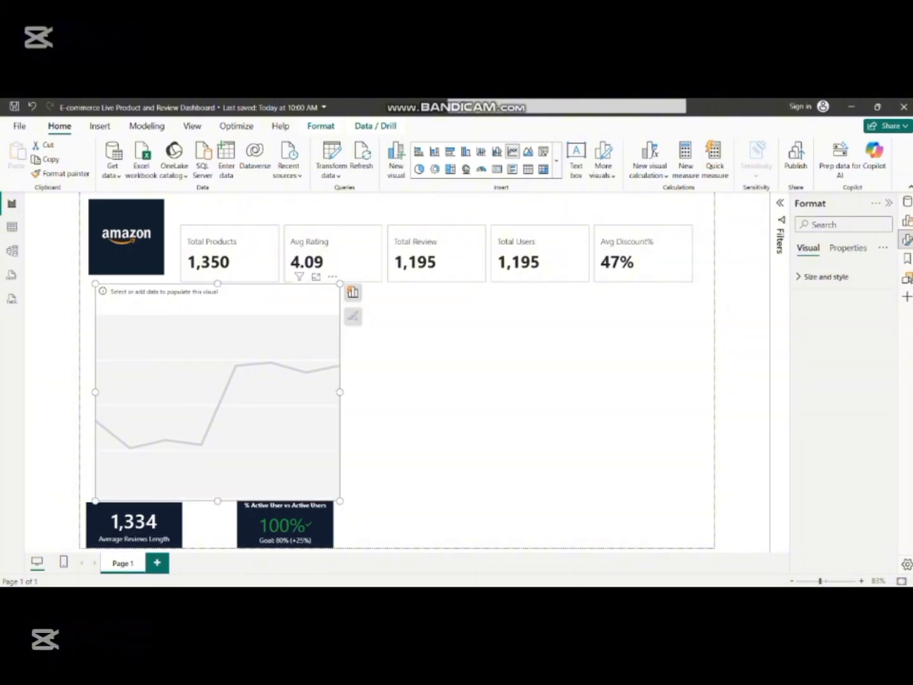
- Make the Average Reviews Length card and active-user KPI slightly shorter and wider, and bring them within the line chart's side edges
left_click(134, 525)
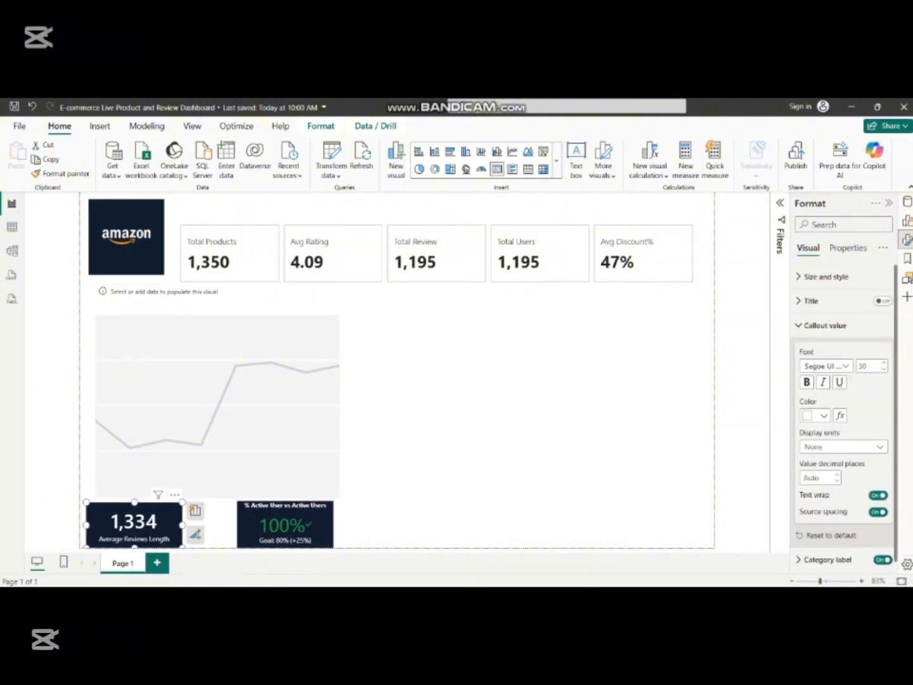
left_click_drag(183, 502, 190, 510)
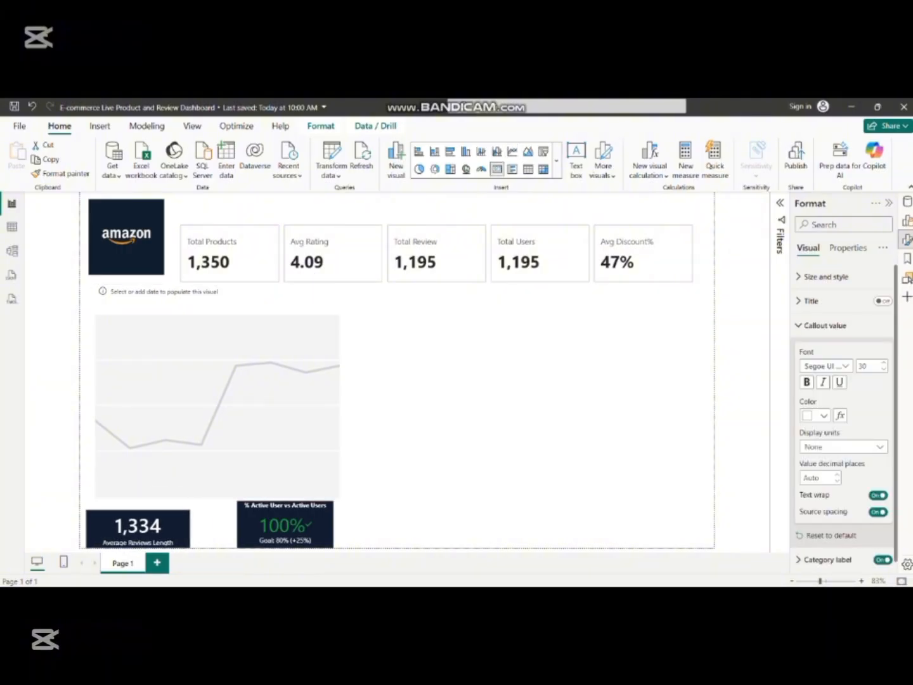
left_click_drag(137, 526, 147, 526)
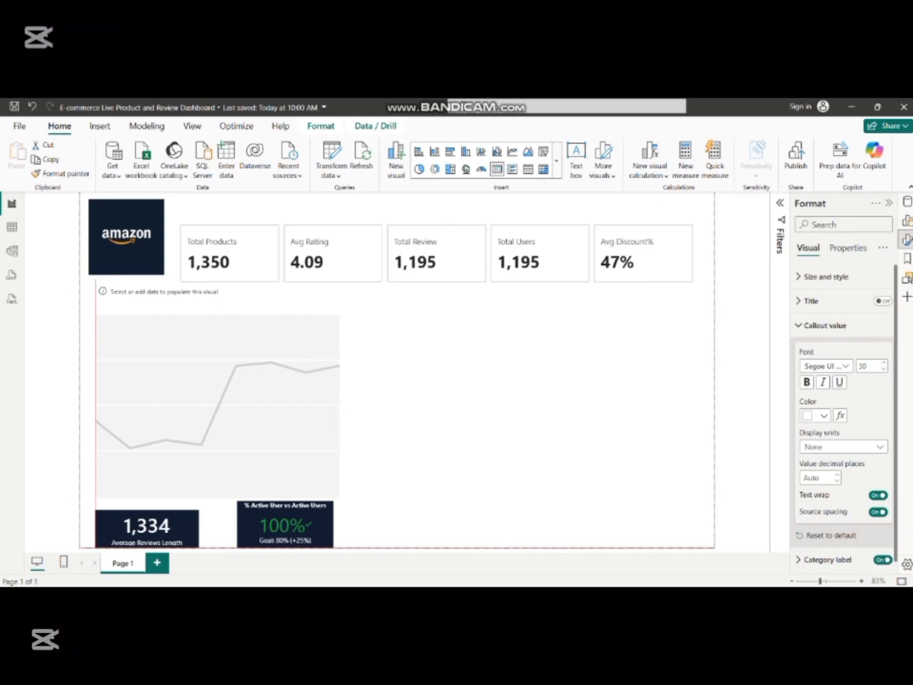
left_click_drag(286, 525, 278, 525)
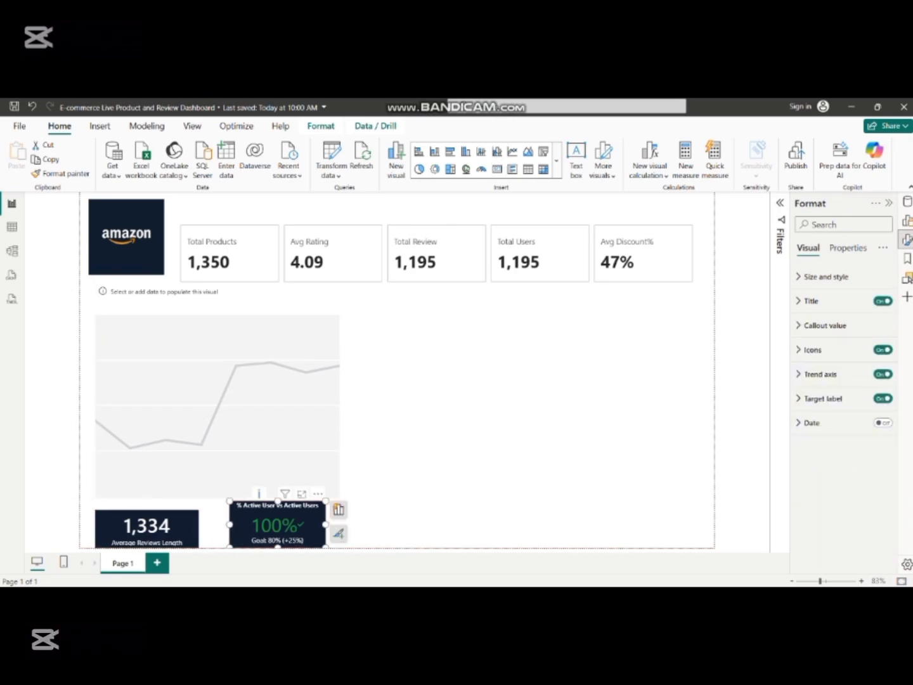
left_click_drag(230, 500, 222, 509)
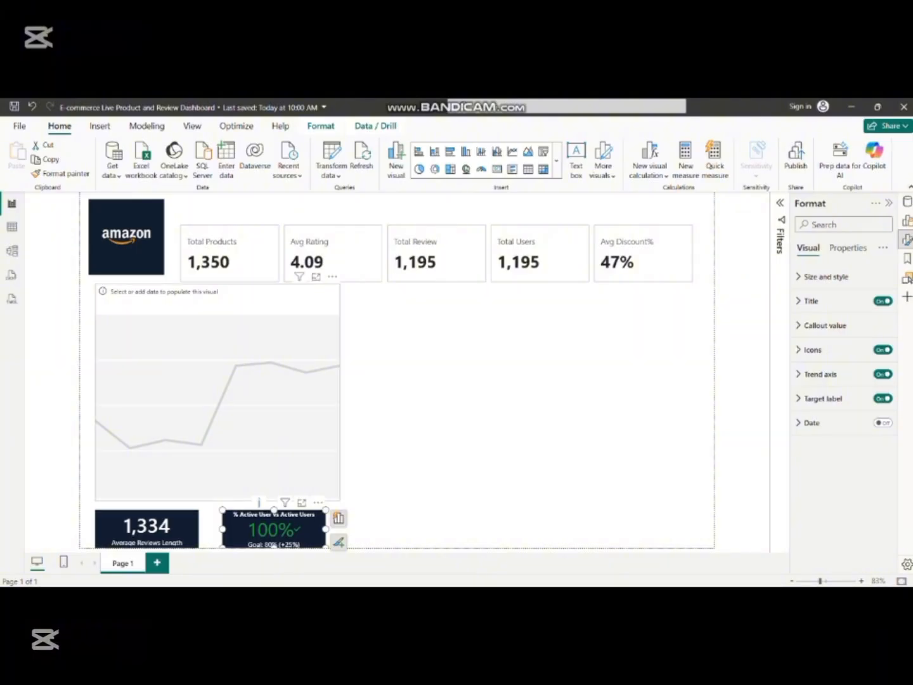
- Reposition the line chart near the page's left edge, between the logo and the two dark cards
left_click(218, 394)
left_click_drag(217, 394, 208, 403)
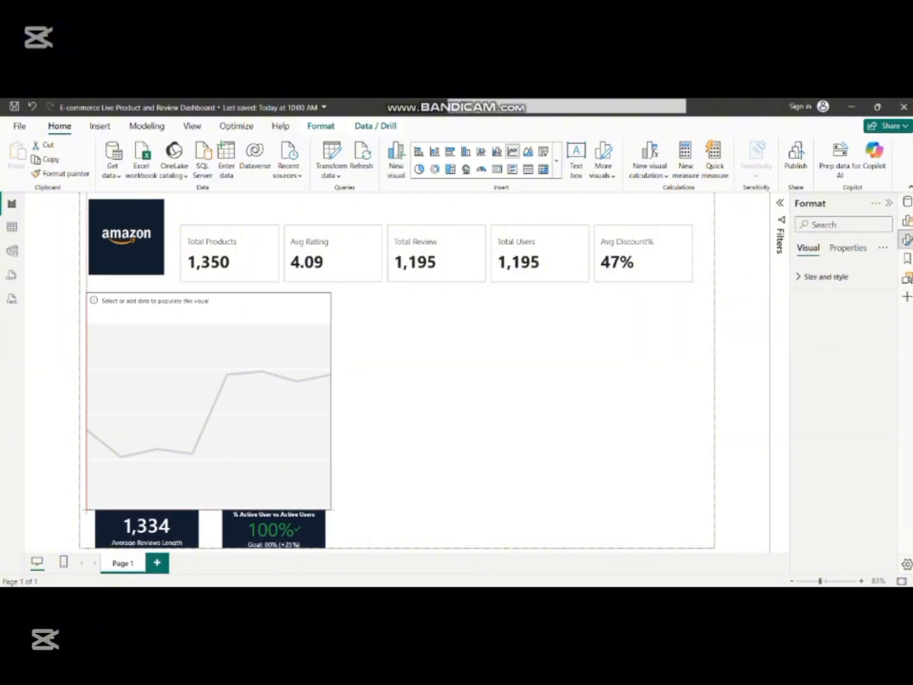
left_click_drag(208, 400, 208, 393)
- Move the five-card KPI row slightly higher beside the Amazon logo, away from the line chart
left_click(232, 254)
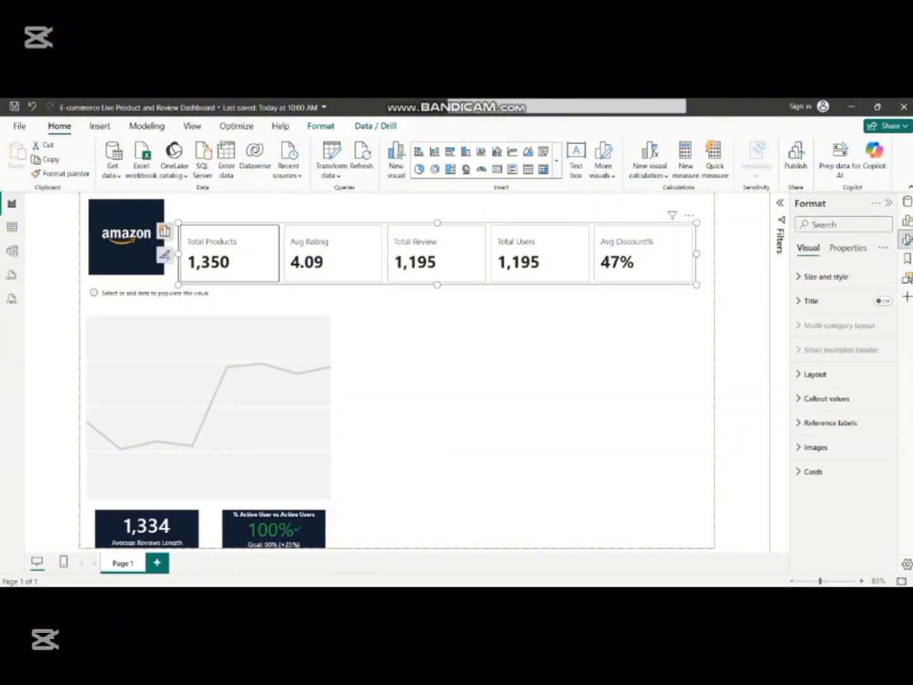
left_click(507, 381)
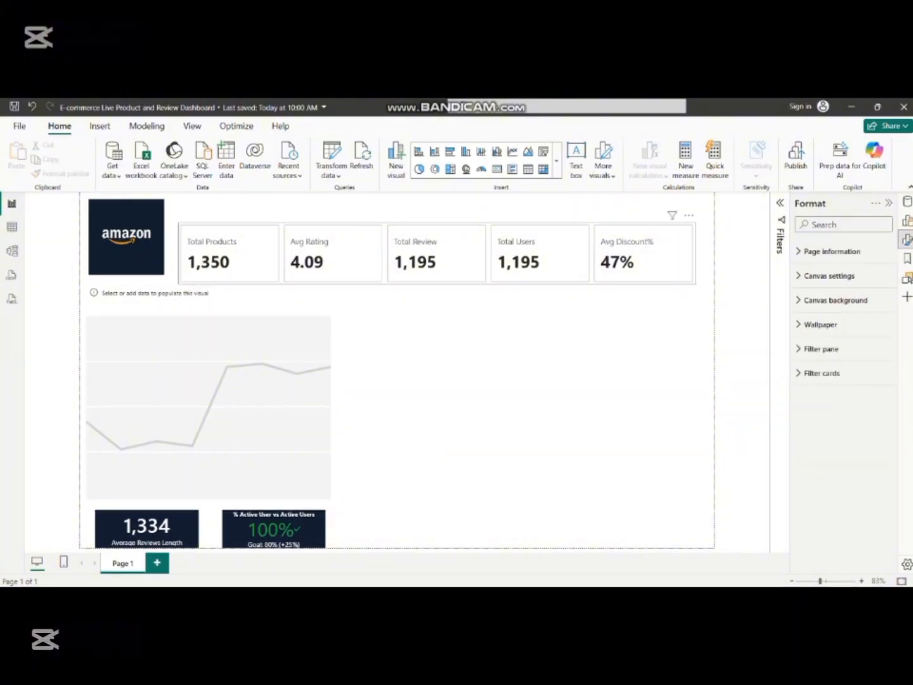
left_click_drag(436, 254, 436, 248)
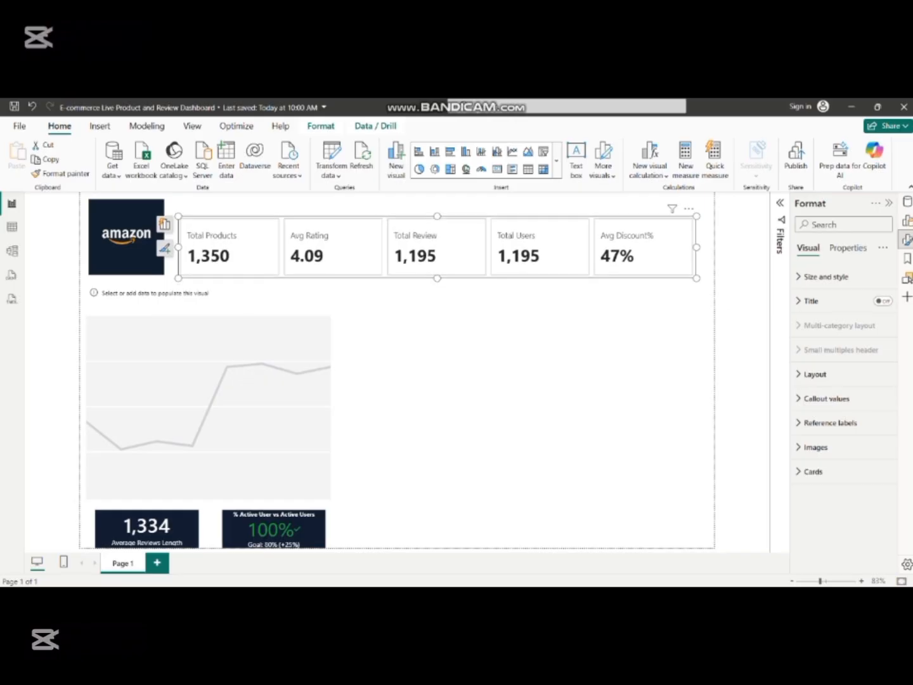
- Shift the line chart and the Average Reviews Length card slightly right, and widen the chart a little at its left edge
left_click(208, 393)
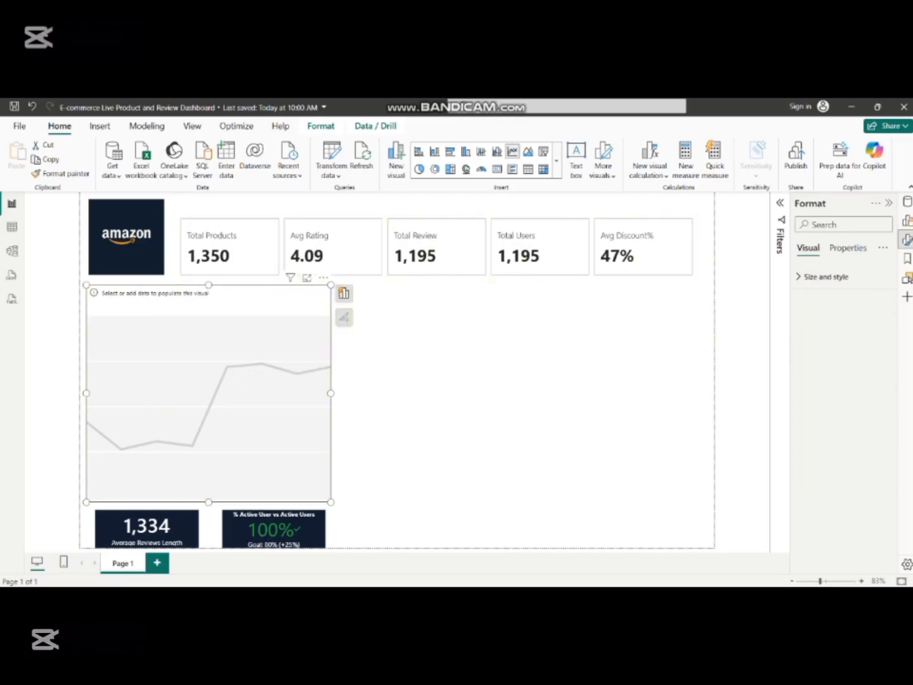
left_click_drag(208, 393, 224, 395)
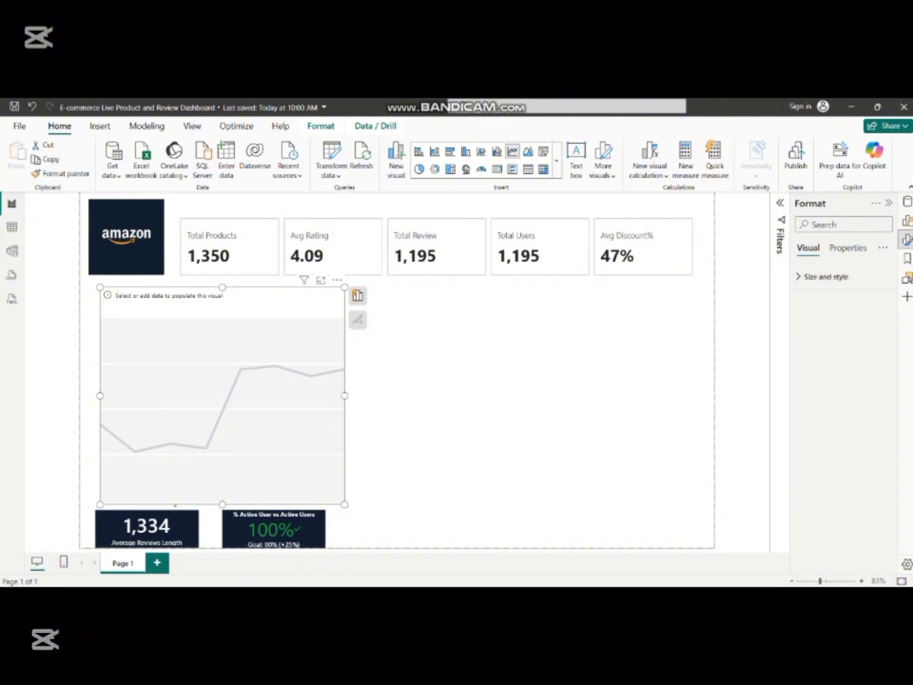
left_click(146, 526)
left_click_drag(150, 523, 159, 529)
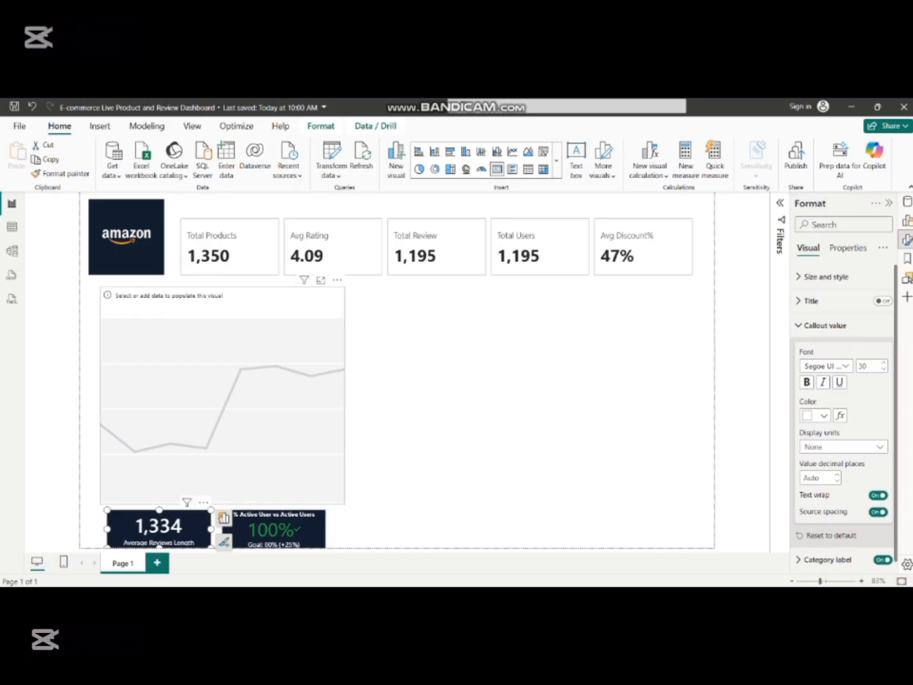
mouse_move(221, 393)
left_mouse_down()
mouse_move(211, 398)
mouse_move(222, 391)
left_mouse_up()
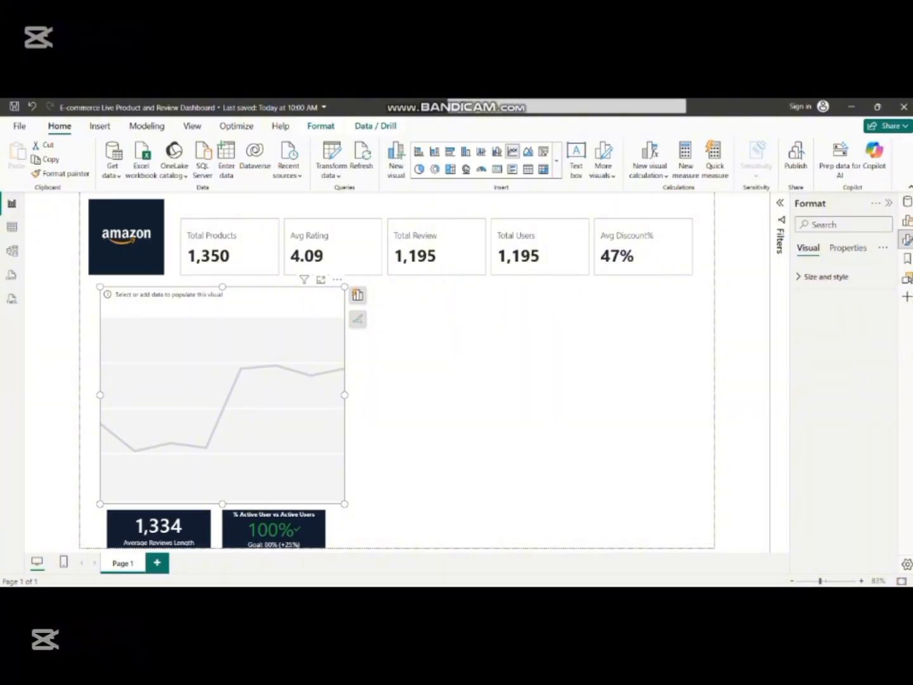
left_click_drag(100, 396, 92, 396)
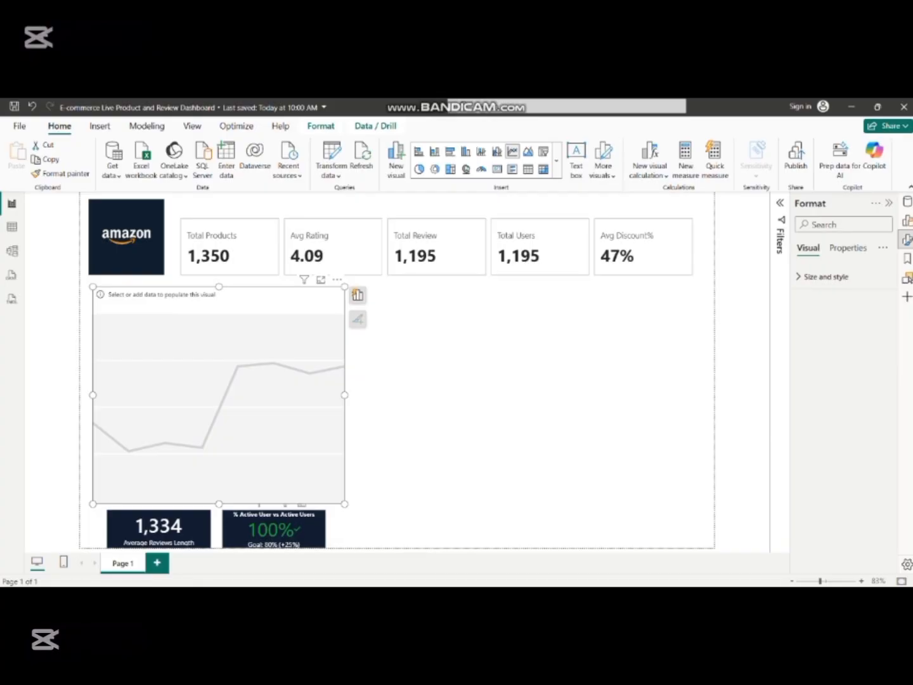
left_click(274, 528)
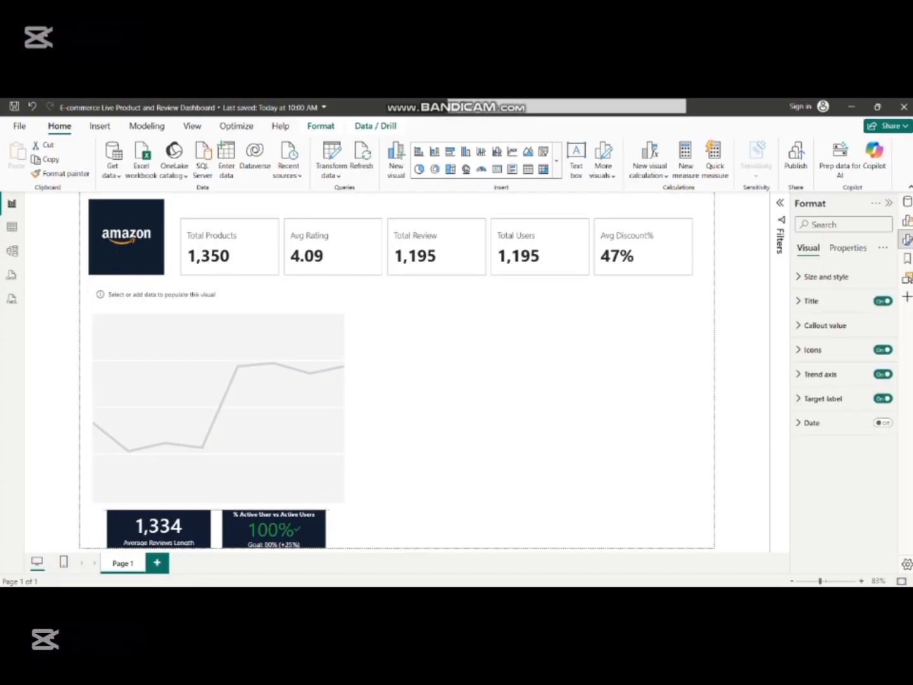
left_click(413, 423)
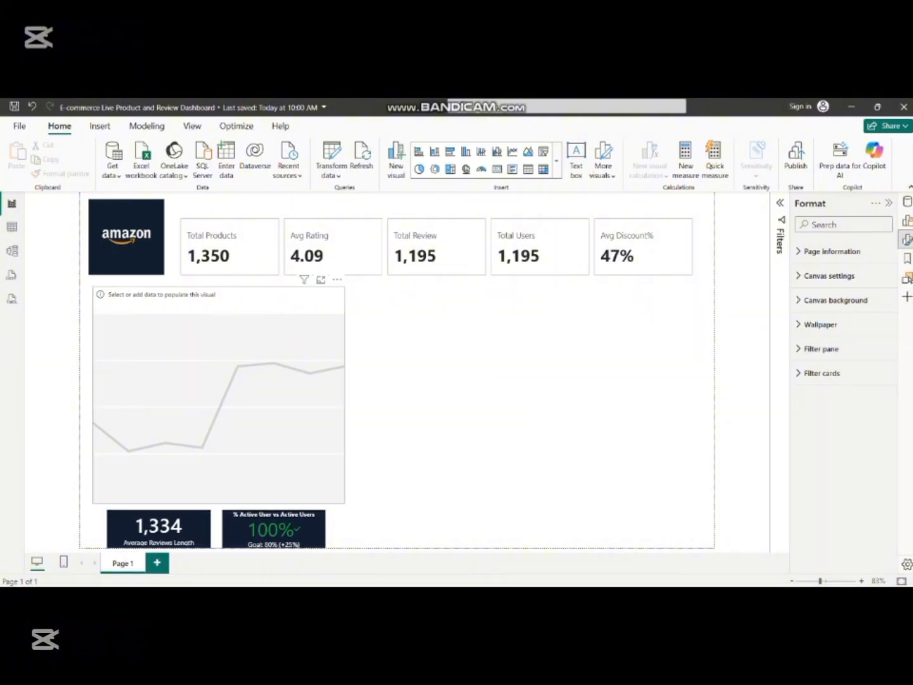
- Add the Avg Discount% measure from the Measure Table to the empty line chart's y-axis
left_click(266, 355)
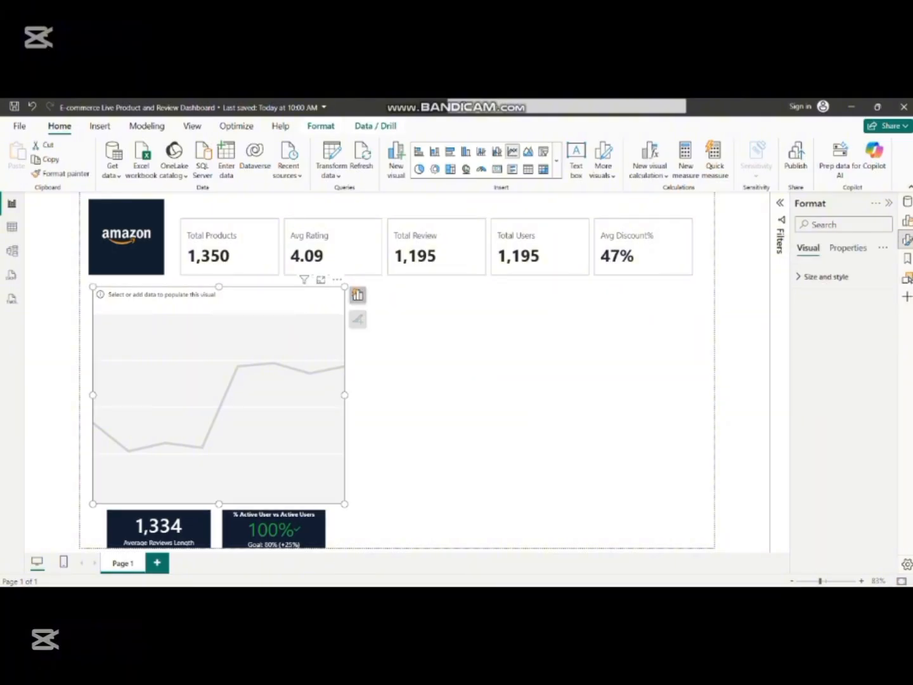
left_click(357, 294)
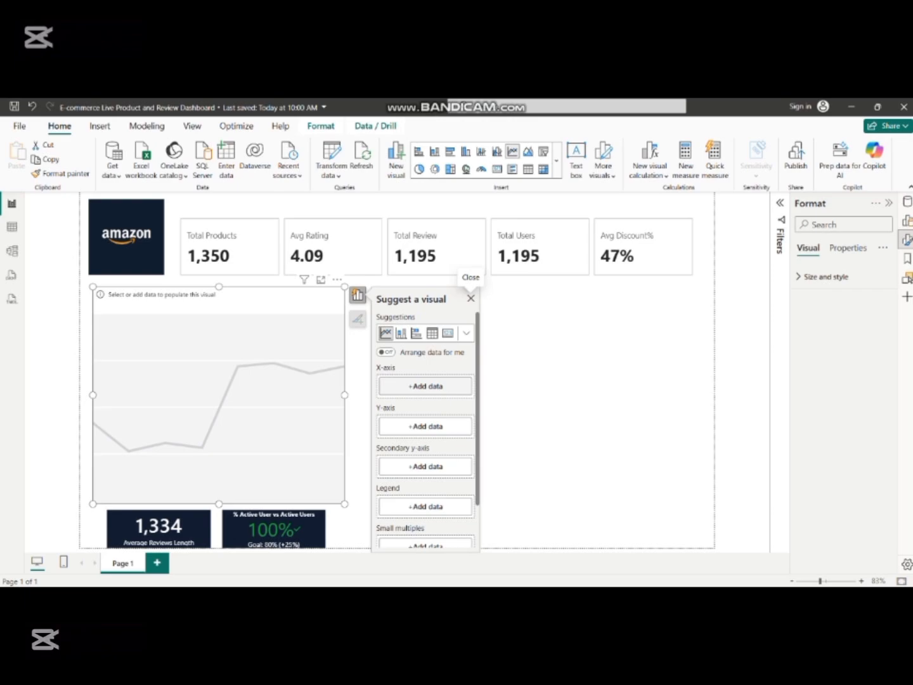
left_click(425, 385)
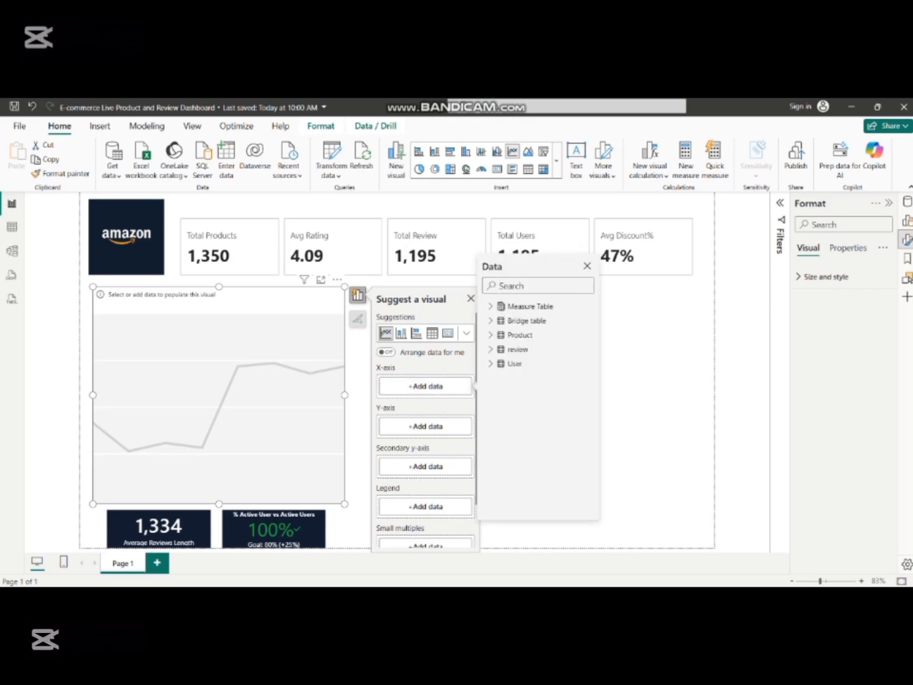
left_click(425, 426)
left_click(491, 349)
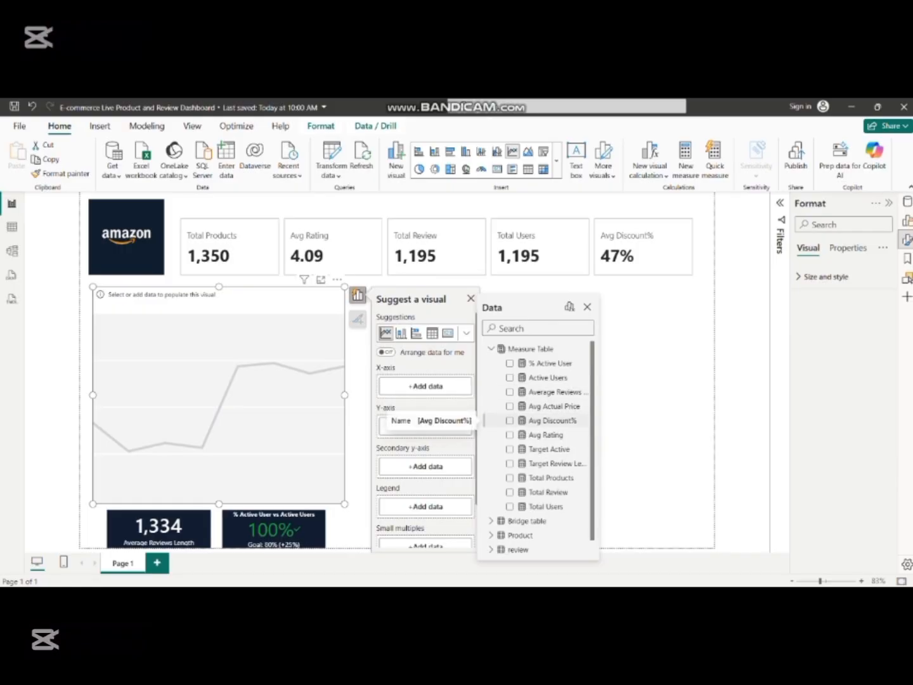
left_click(509, 420)
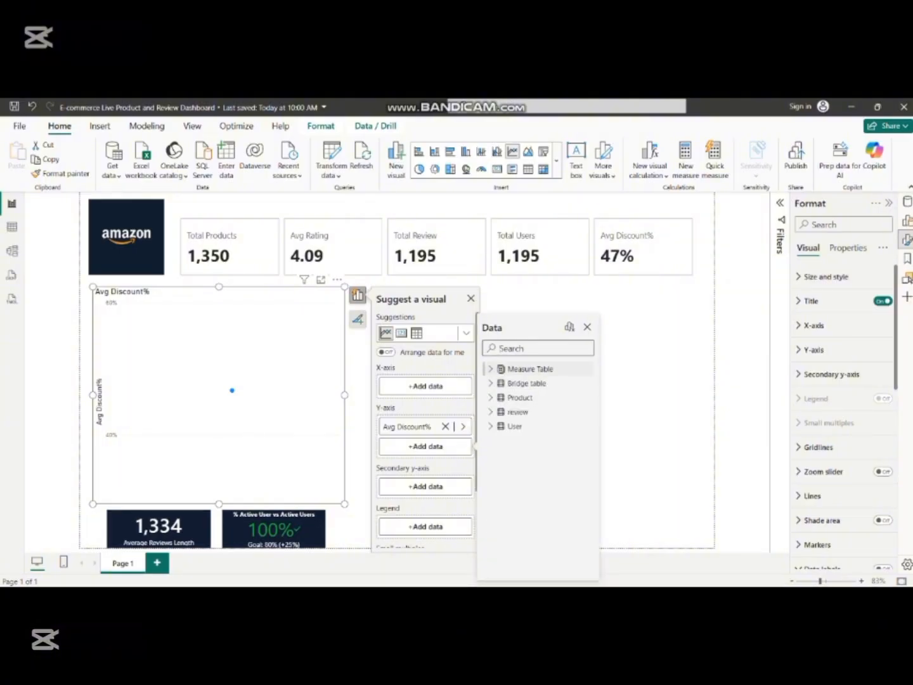
- Try Avg Rating as a second y-axis measure on the line chart and remove it
left_click(507, 367)
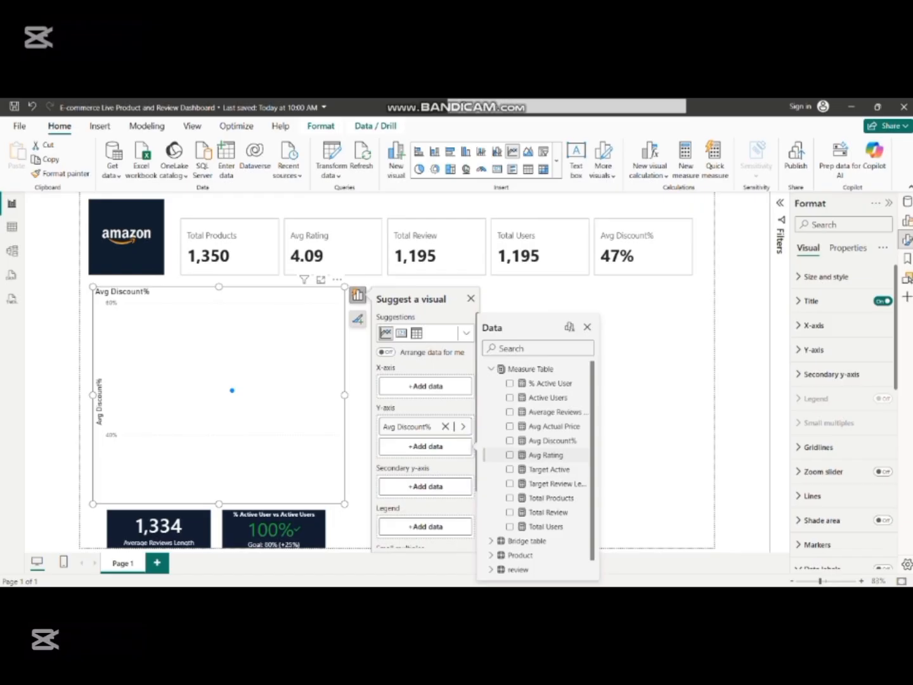
left_click(510, 455)
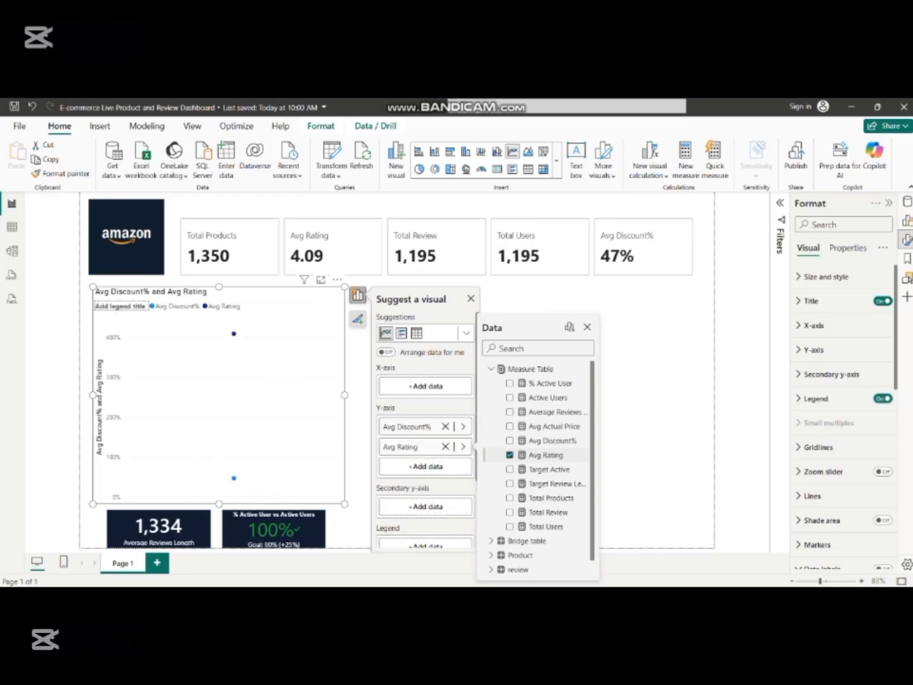
left_click(510, 454)
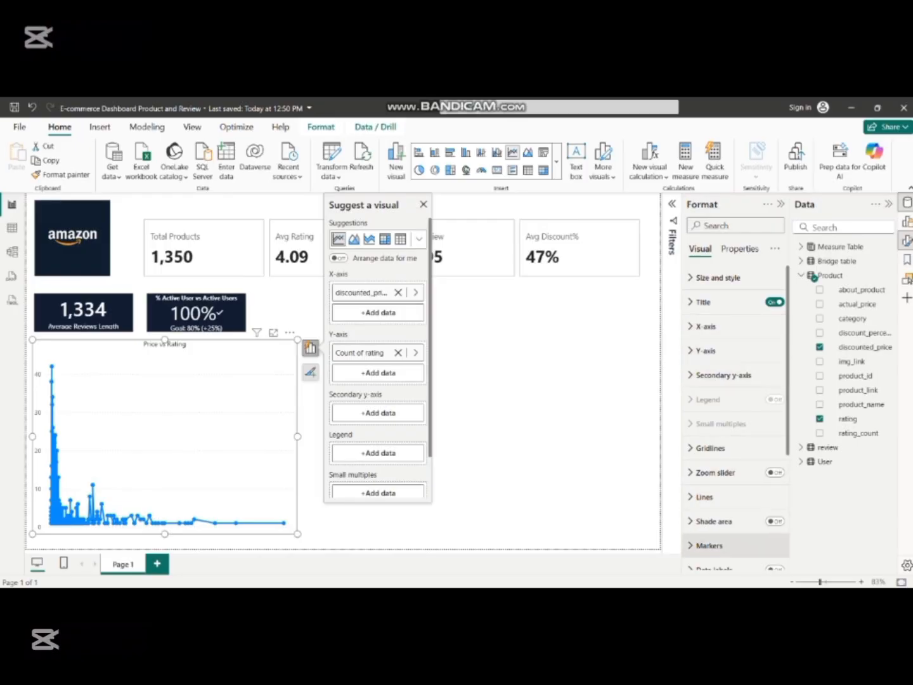
- Turn on the x-axis values of the Price vs Rating line chart
left_click(709, 545)
scroll(735, 444, "down", 5)
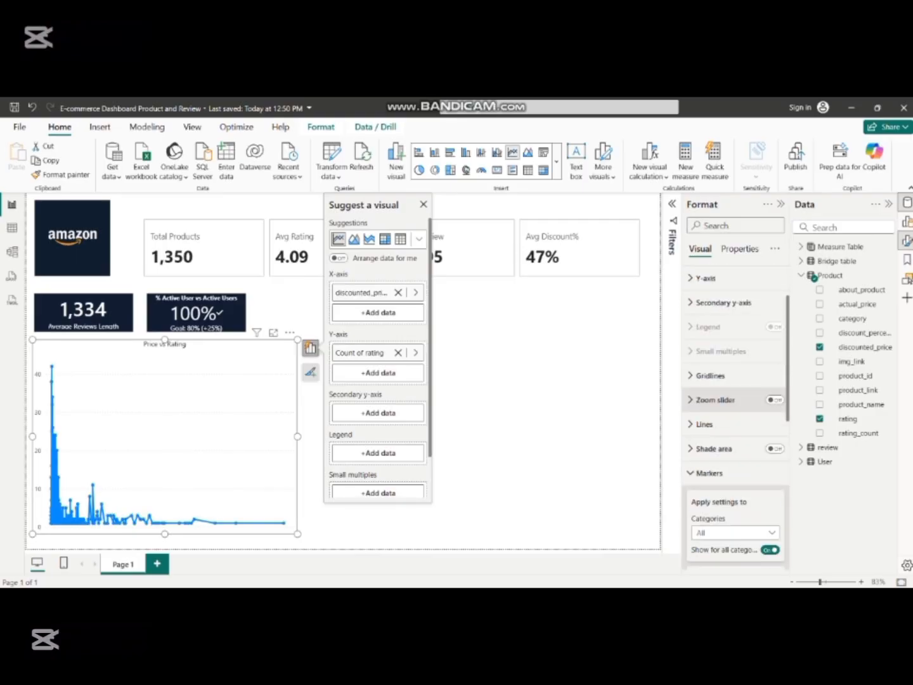
scroll(734, 406, "up", 5)
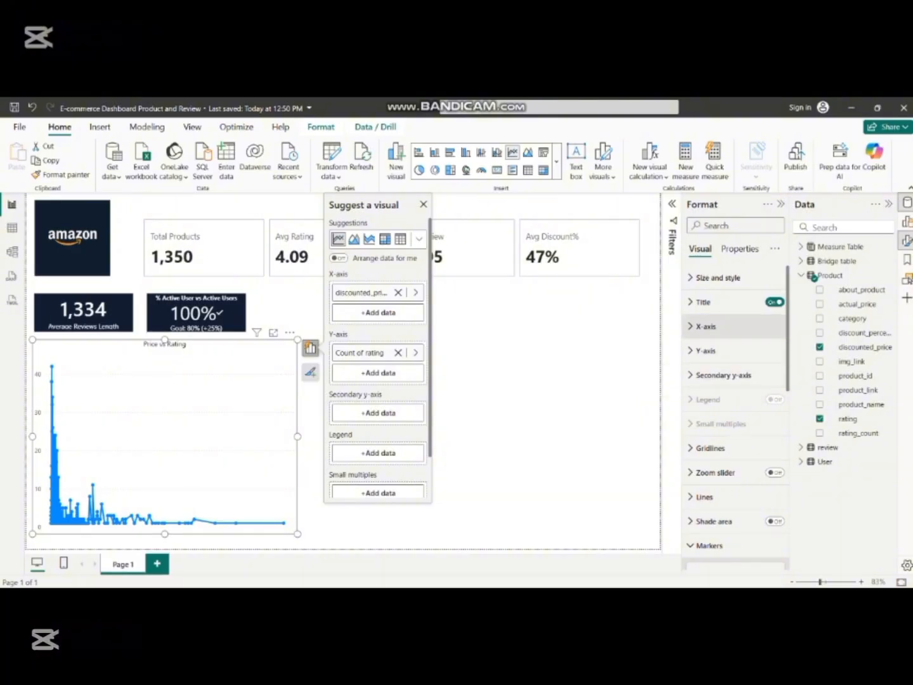
left_click(705, 326)
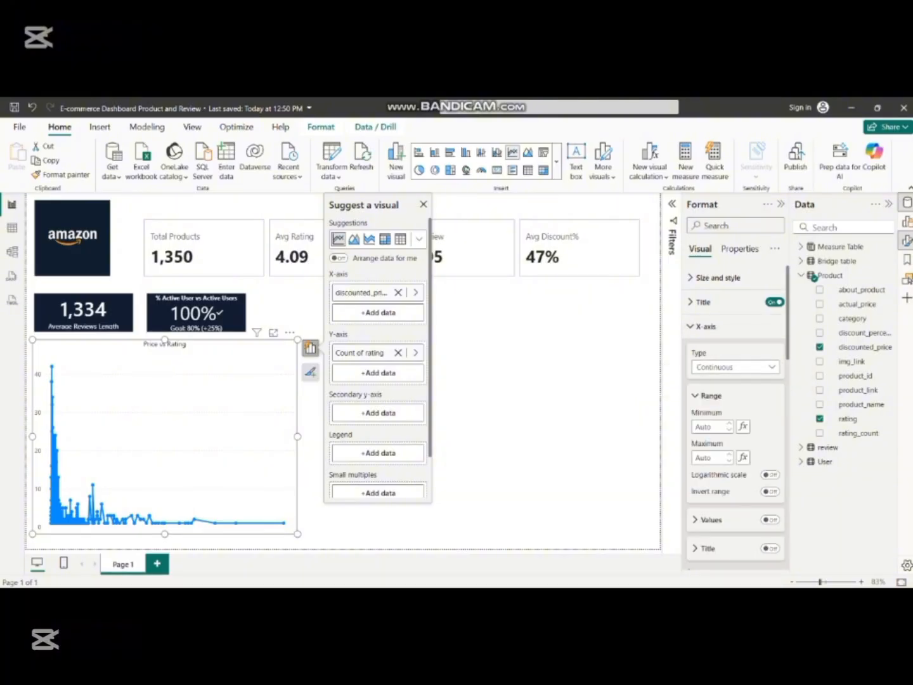
left_click(770, 519)
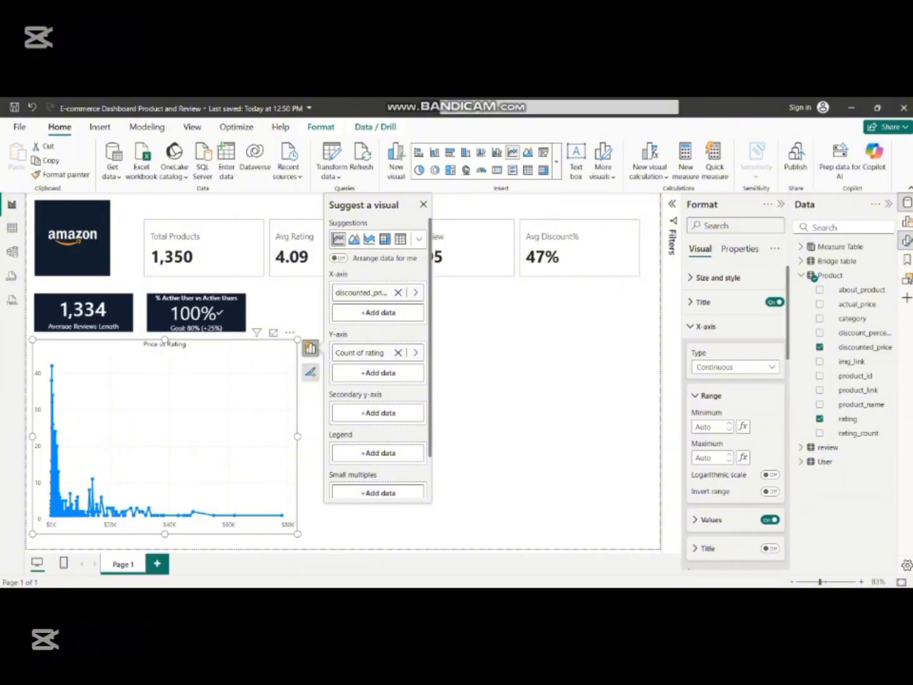
left_click(706, 326)
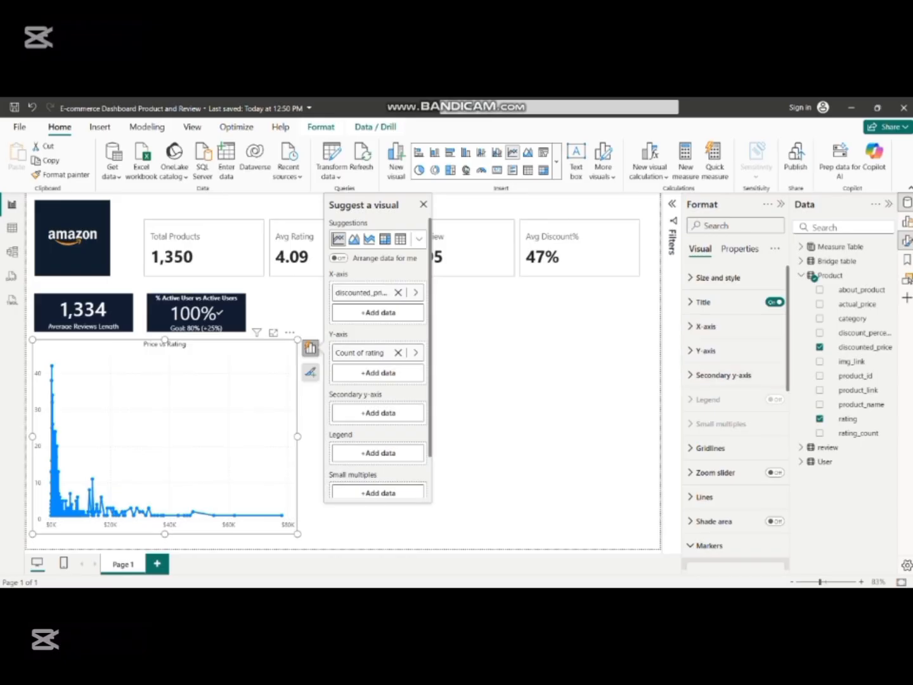
- Turn off both the horizontal and vertical gridlines of the Price vs Rating line chart
left_click(710, 449)
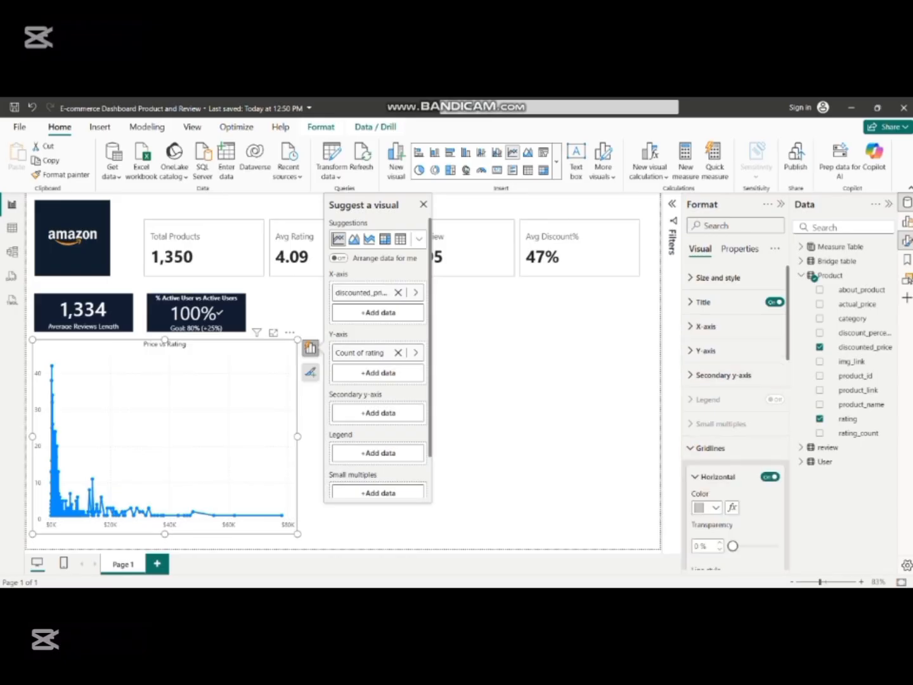
left_click(769, 476)
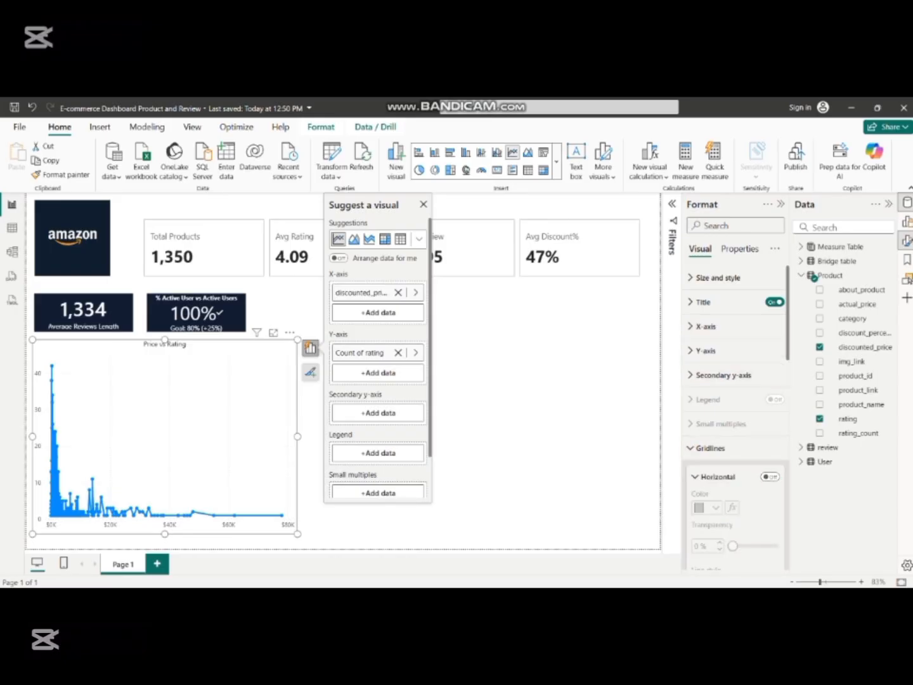
scroll(735, 444, "down", 5)
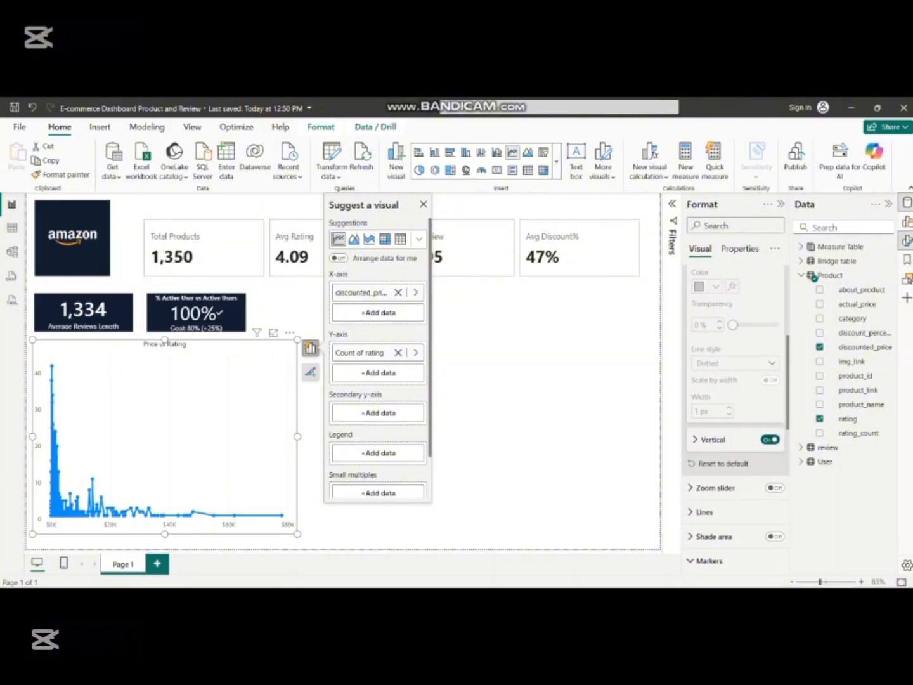
left_click(769, 440)
scroll(736, 412, "up", 5)
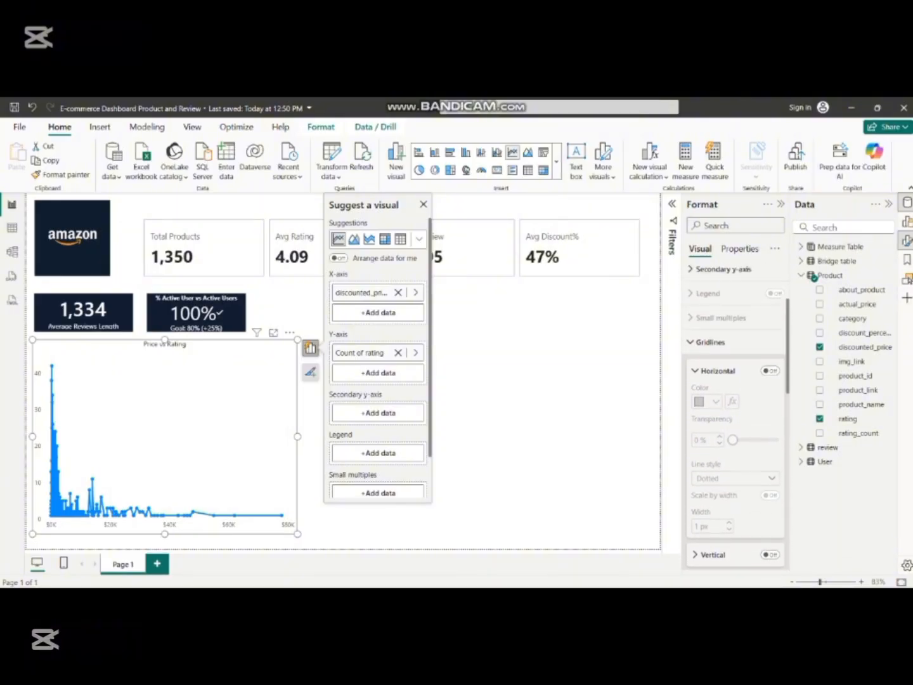
left_click(710, 429)
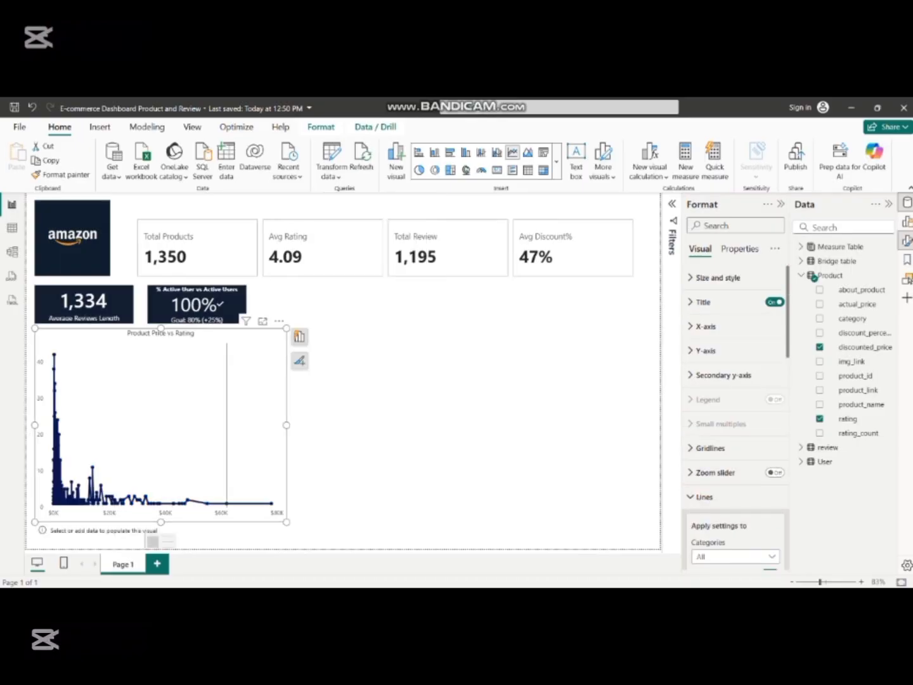
- Set the Product Price vs Rating chart's tooltip drill text and icon color to orange and its label color to white
mouse_move(228, 368)
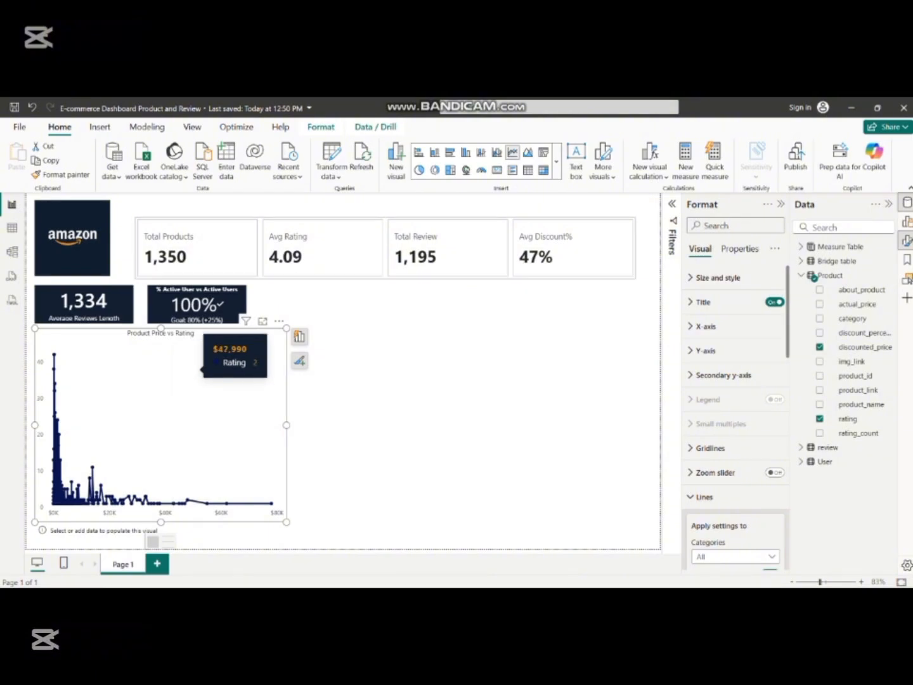
left_click(739, 248)
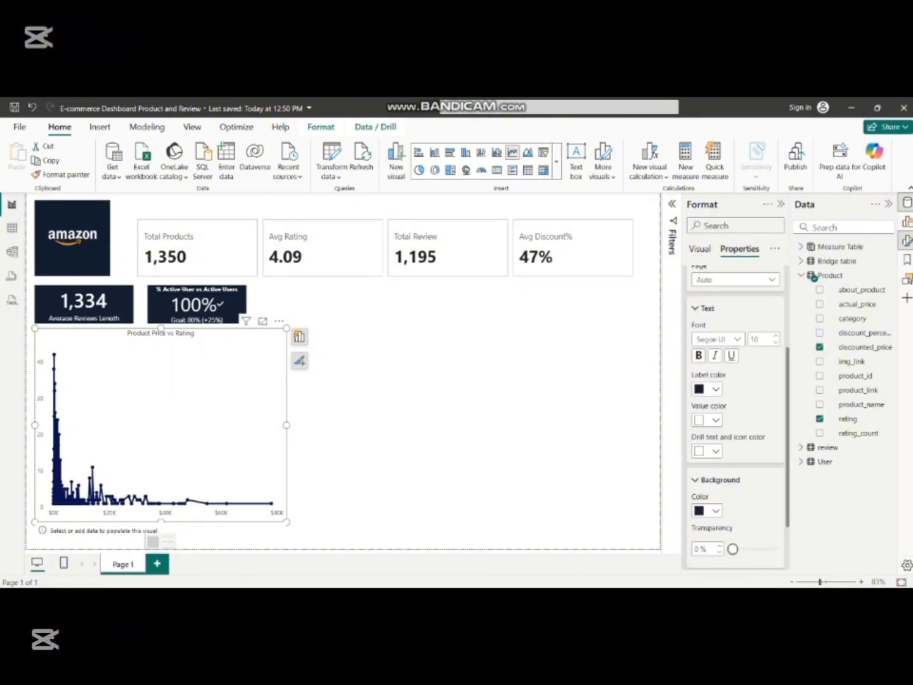
left_click(715, 451)
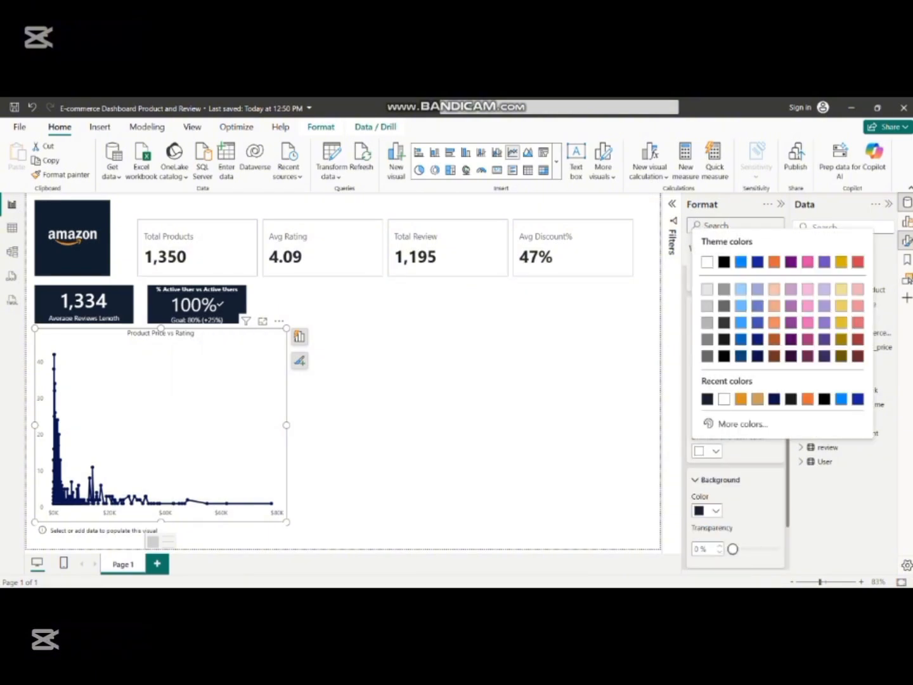
left_click(741, 397)
left_click(715, 388)
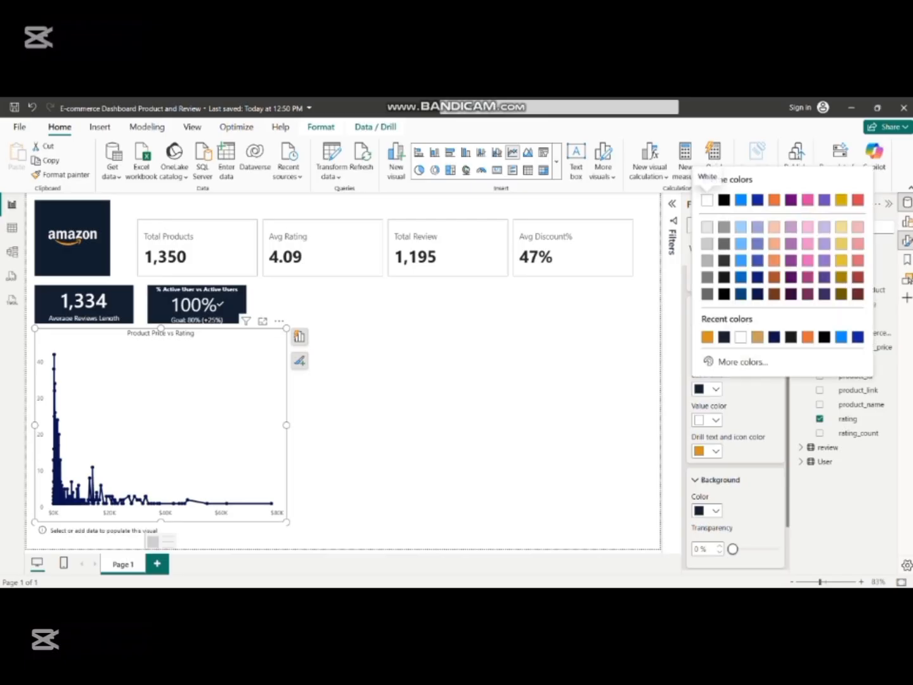
left_click(707, 200)
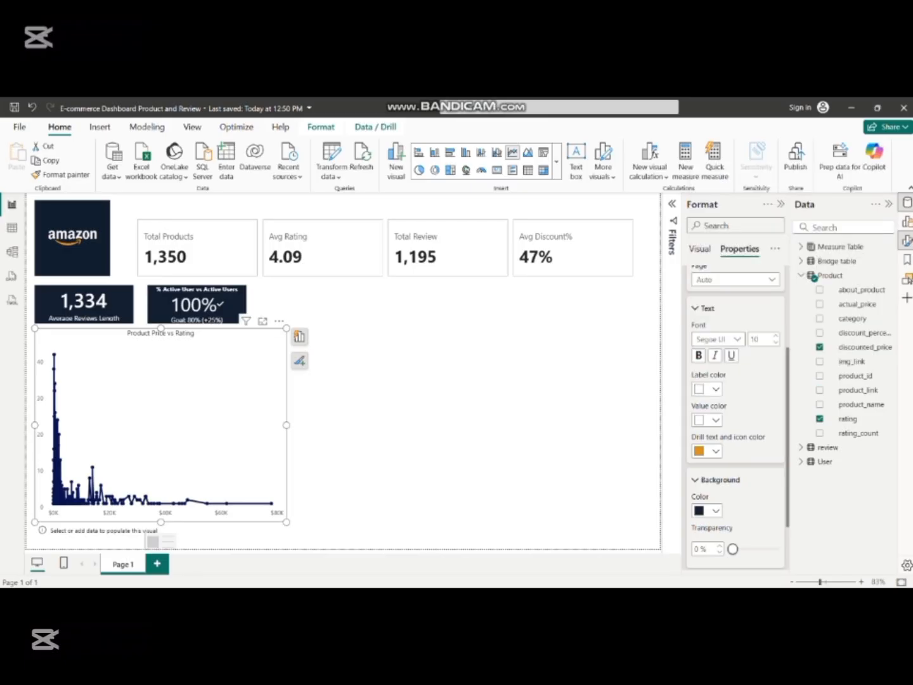
mouse_move(161, 501)
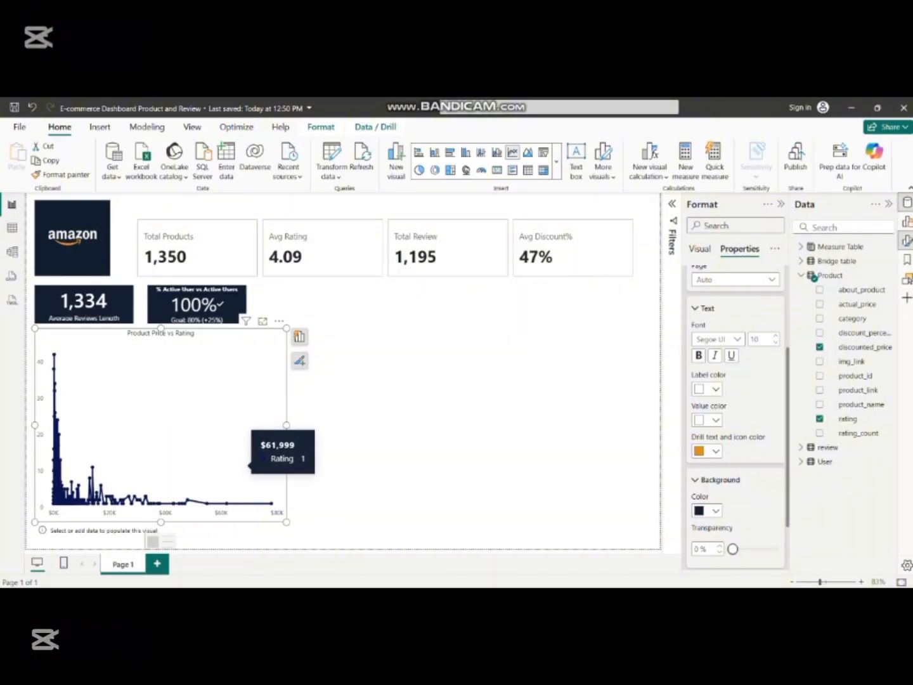
- Change the chart tooltip's drill text and icon color to the dark navy among the recent colors
scroll(735, 412, "down", 1)
scroll(735, 412, "up", 3)
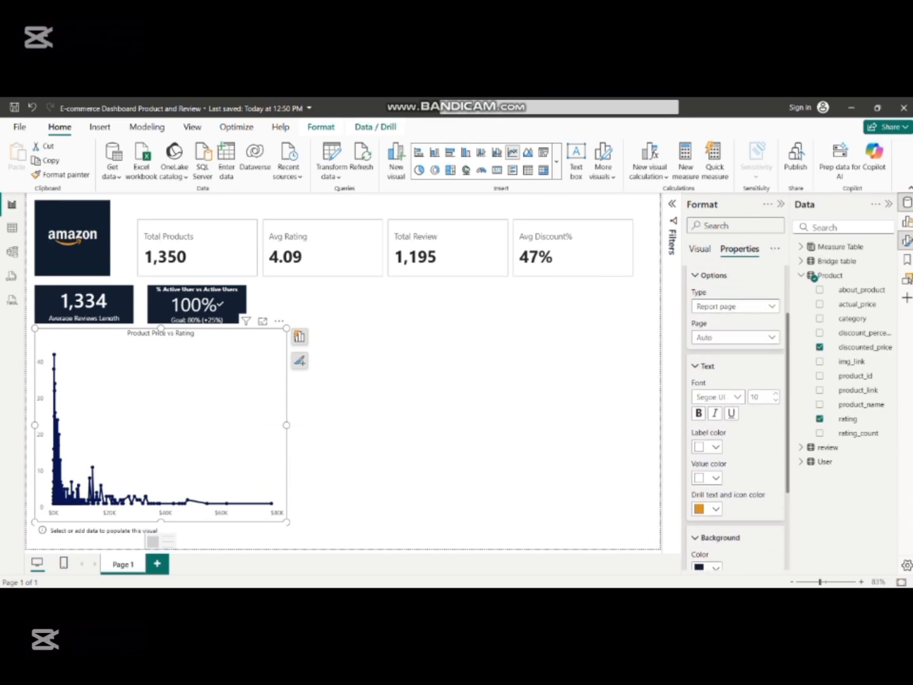
scroll(736, 412, "down", 4)
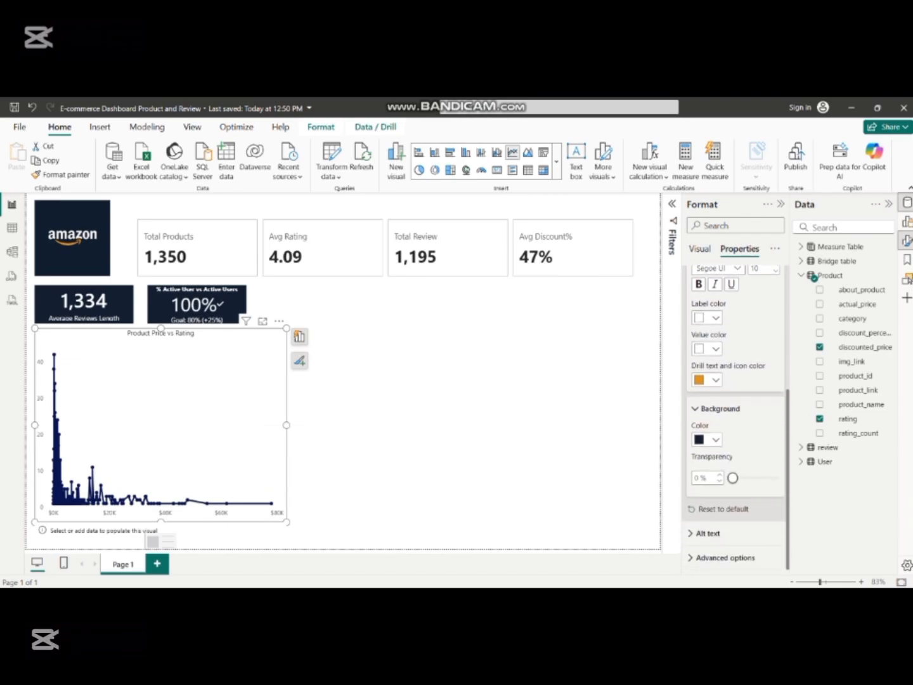
left_click(716, 439)
left_click(716, 439)
left_click(716, 379)
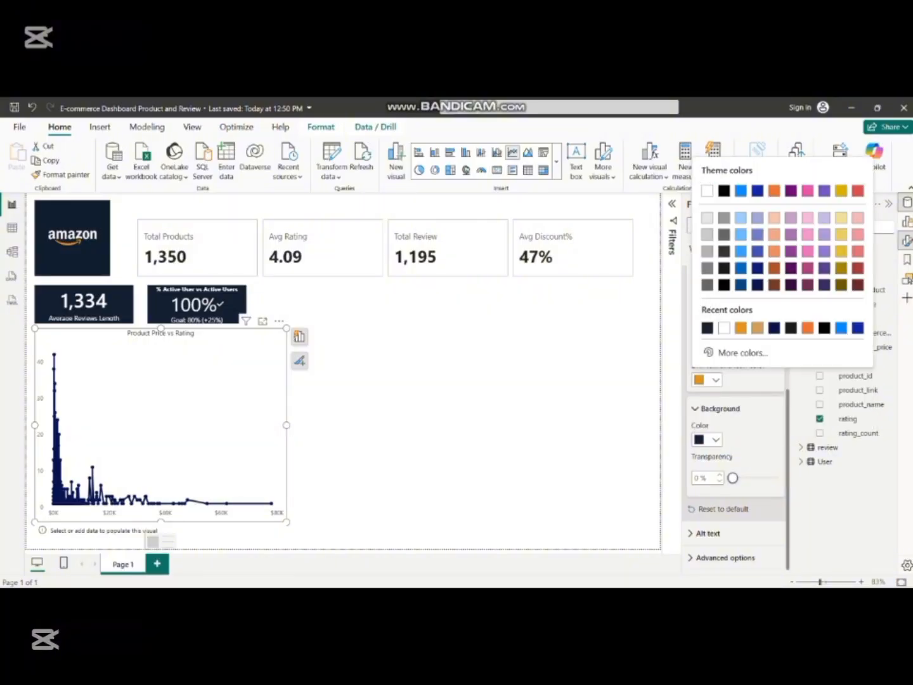
left_click(707, 329)
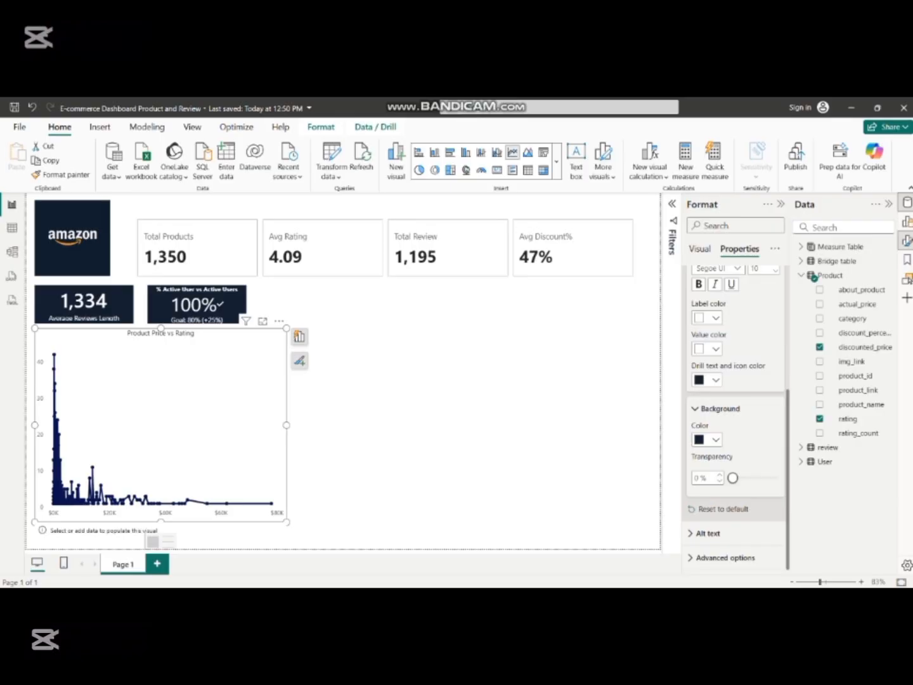
- Set the drill text and icon color of the Product Price vs Rating chart's tooltip to white
left_click(716, 379)
left_click(704, 190)
mouse_move(89, 471)
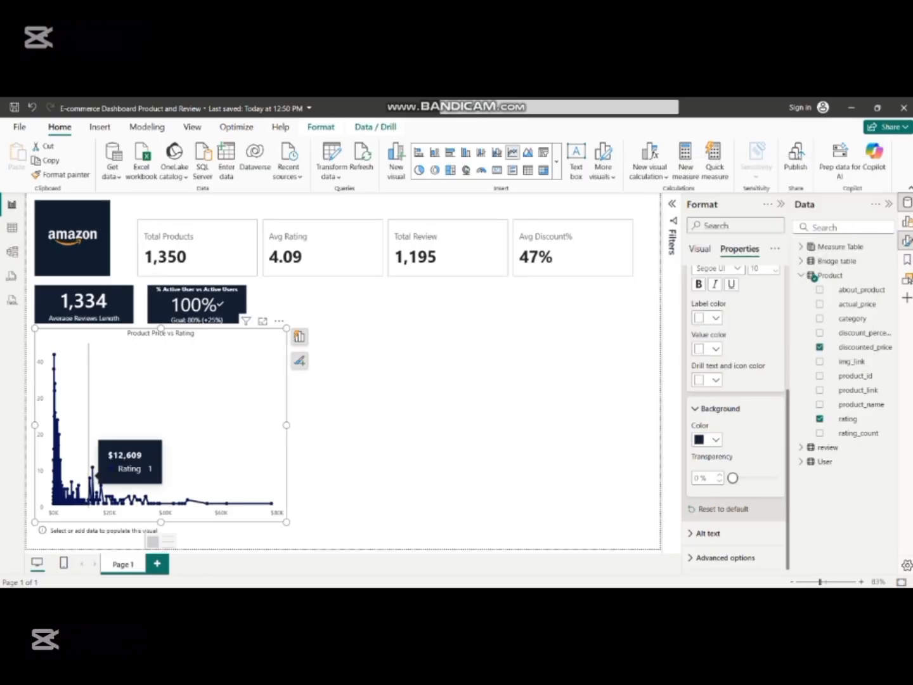
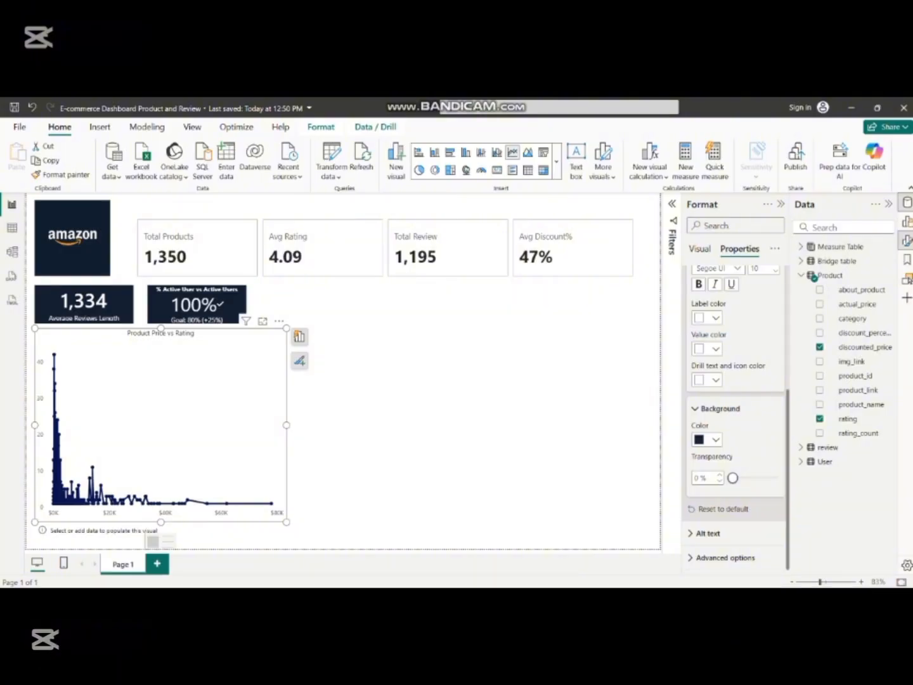
- Add the product_name field to the empty card below the line chart and set its callout font to Segoe UI
mouse_move(236, 499)
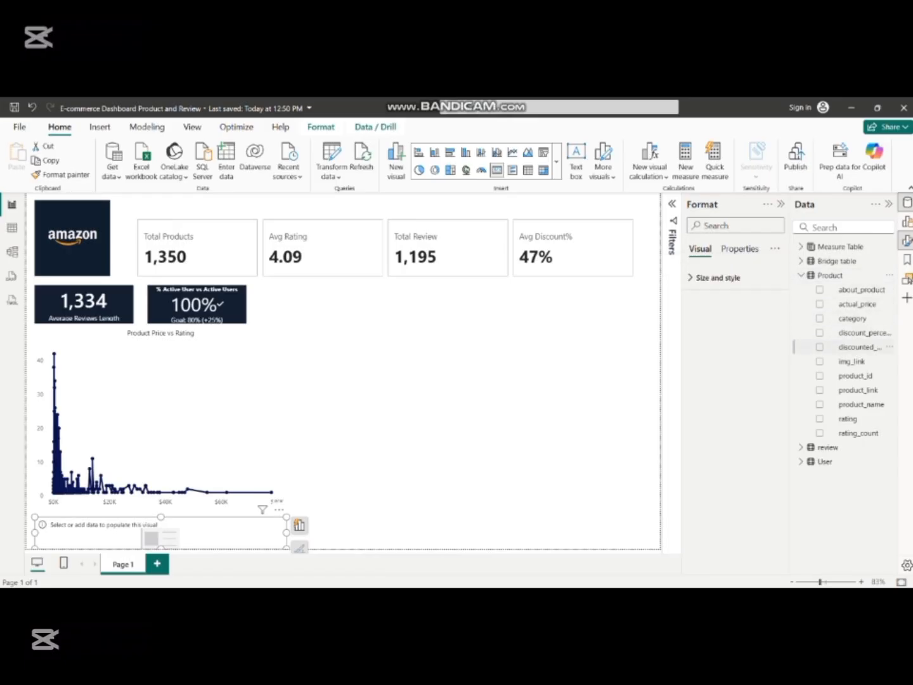
left_click(818, 403)
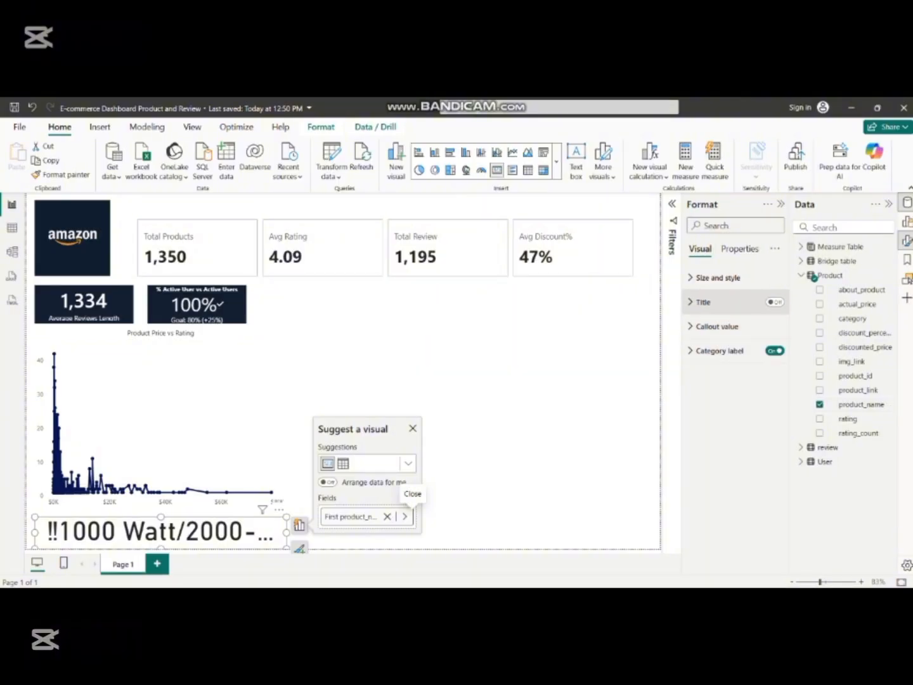
left_click(716, 326)
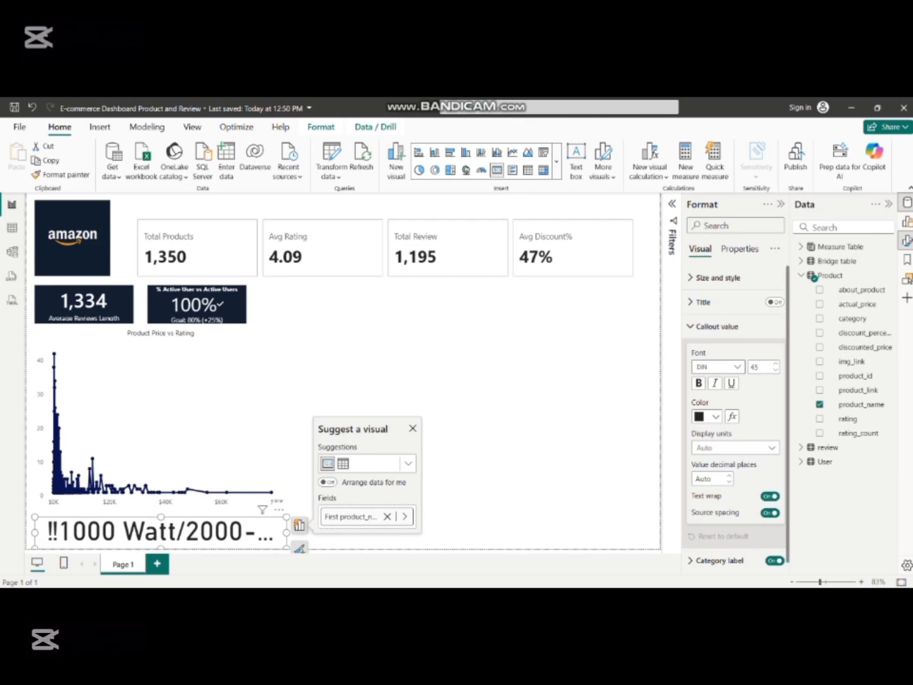
left_click(736, 367)
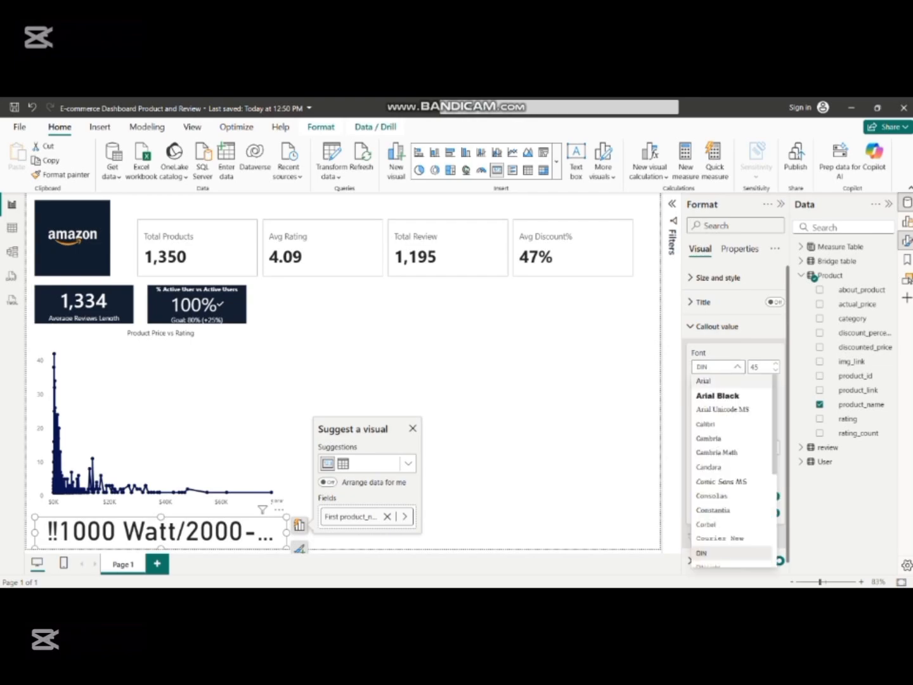
scroll(732, 439, "down", 3)
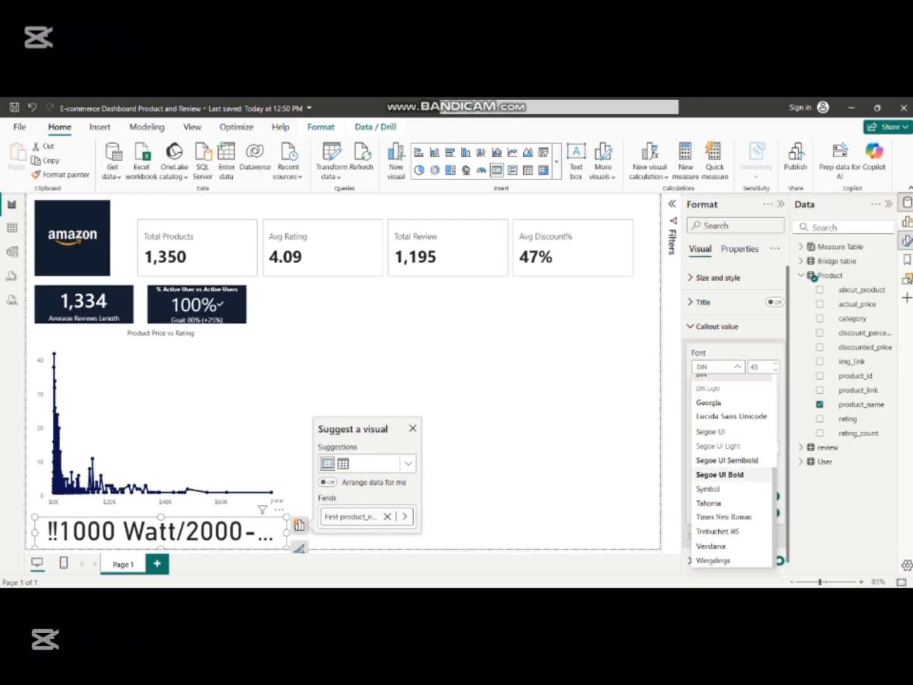
left_click(708, 431)
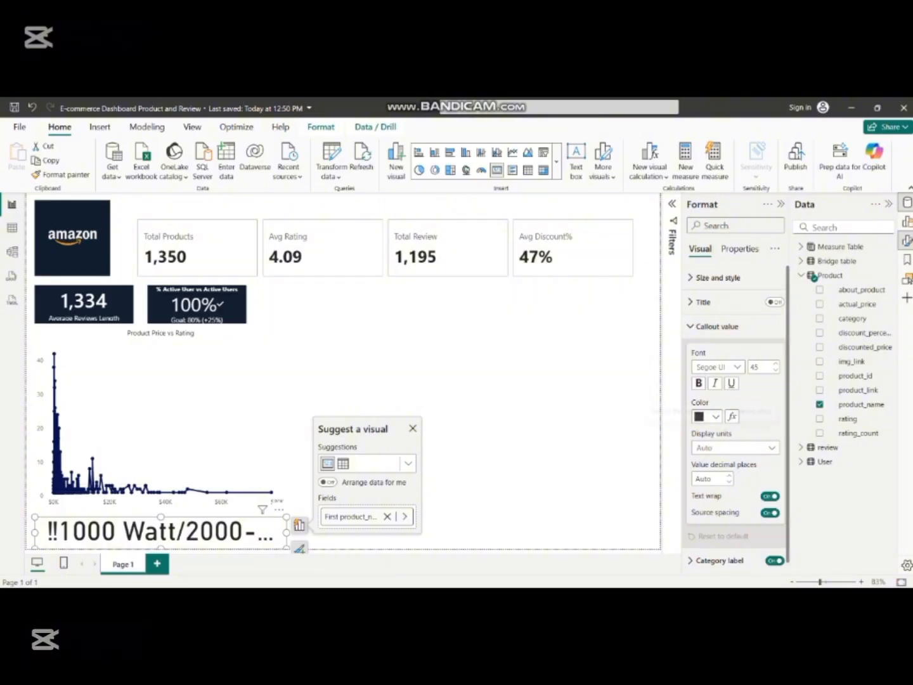
- Set the product name card's callout size to 25 and turn off its category label
double_click(754, 367)
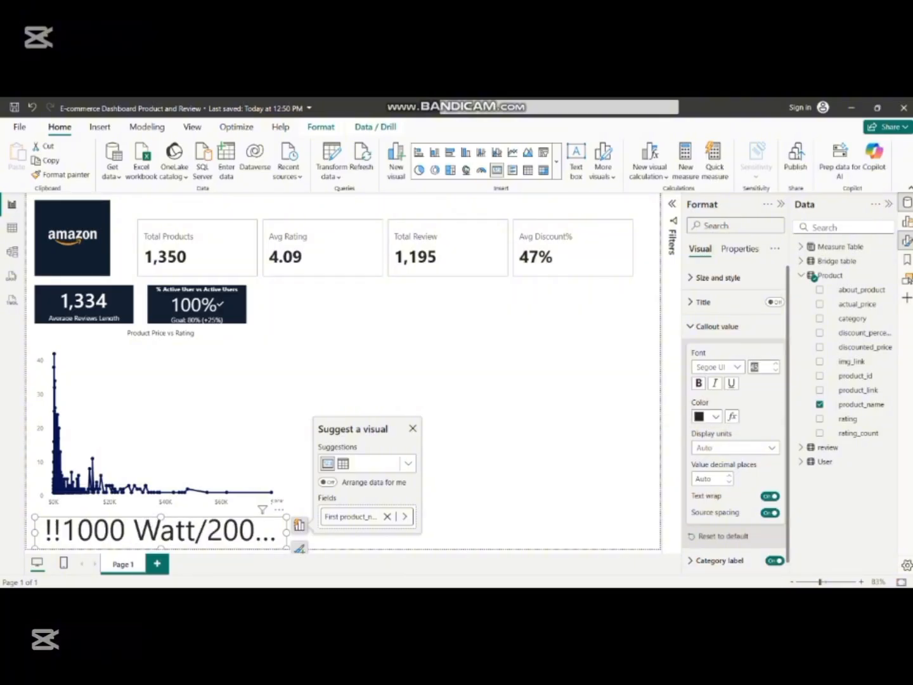
type("25")
key("Return")
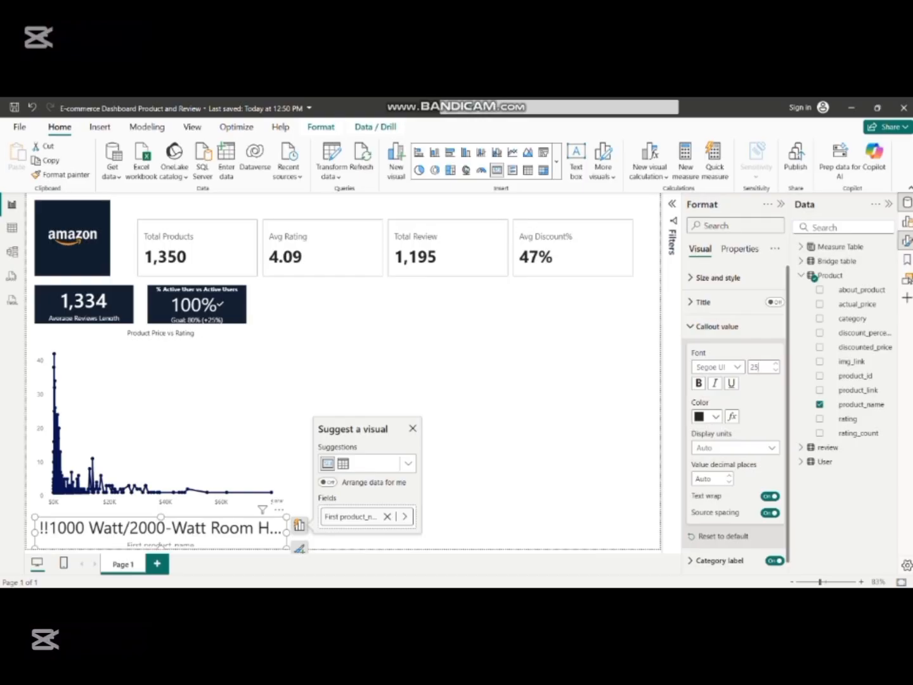
left_click(774, 561)
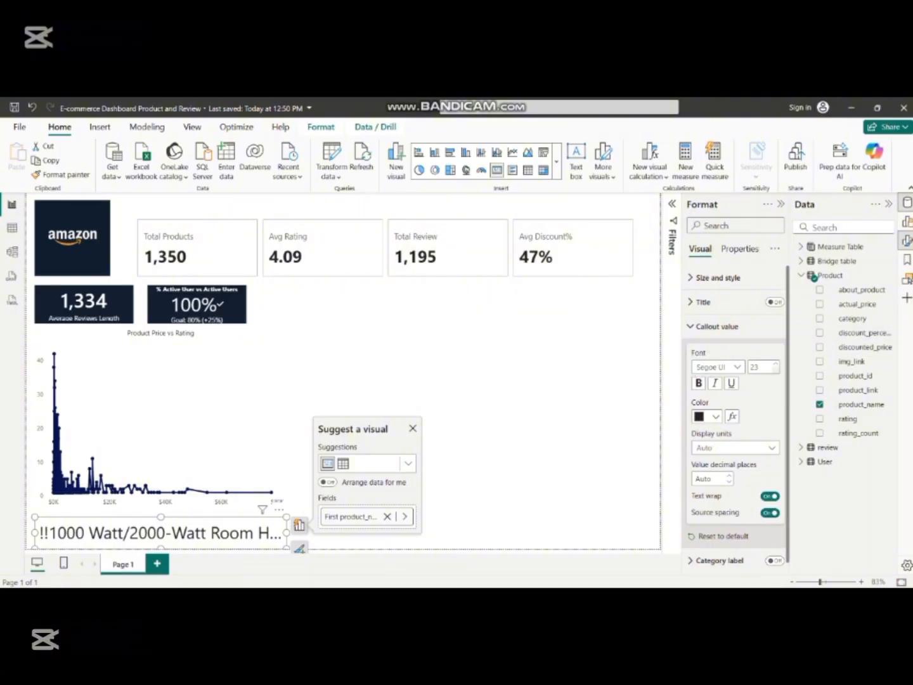
- Reduce the product name card's callout font size to 15
left_click(776, 370)
left_click(775, 370)
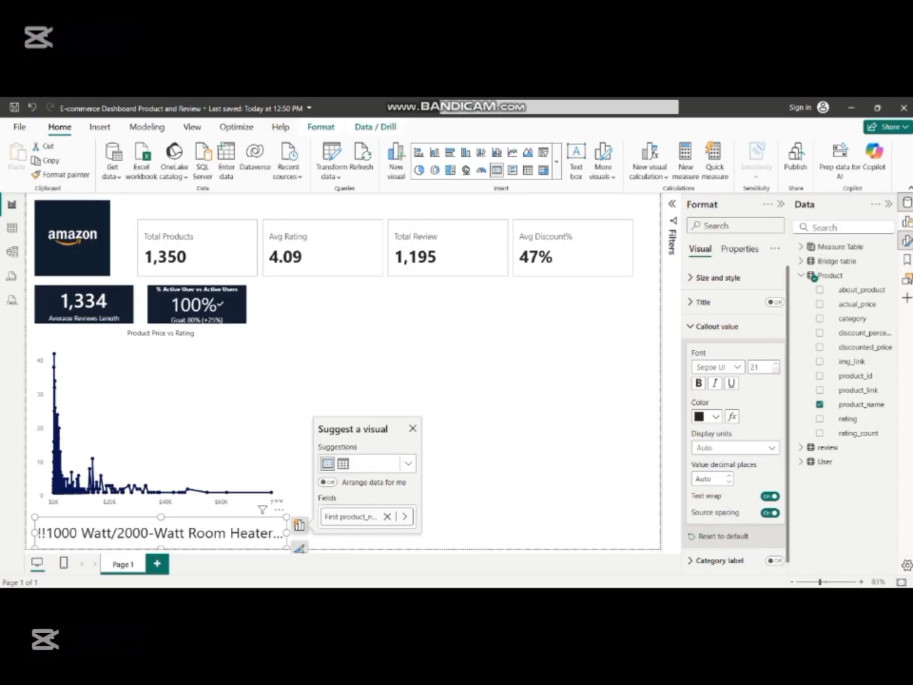
left_click(776, 370)
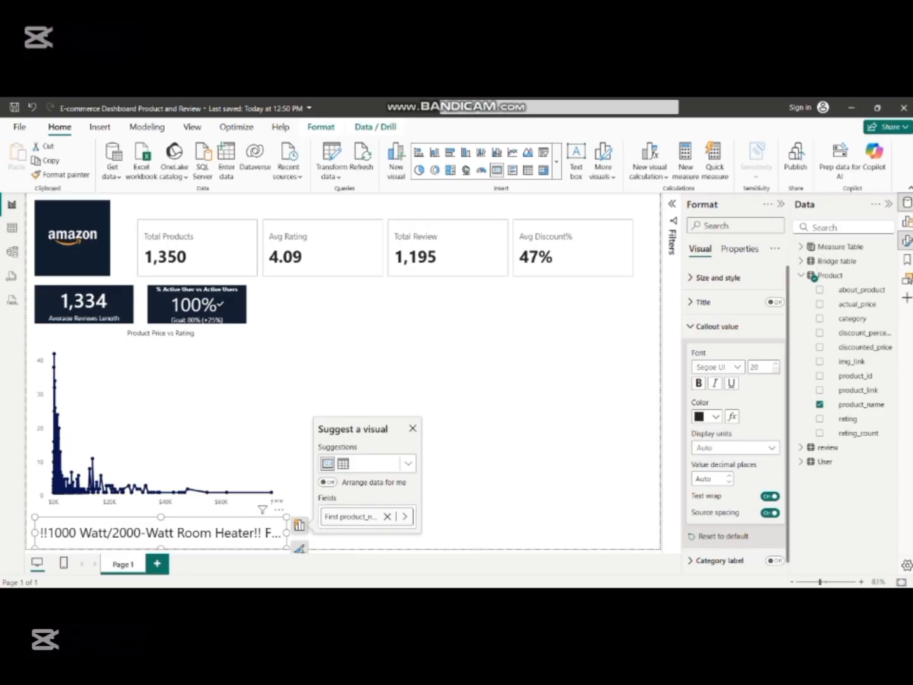
double_click(754, 367)
type("15")
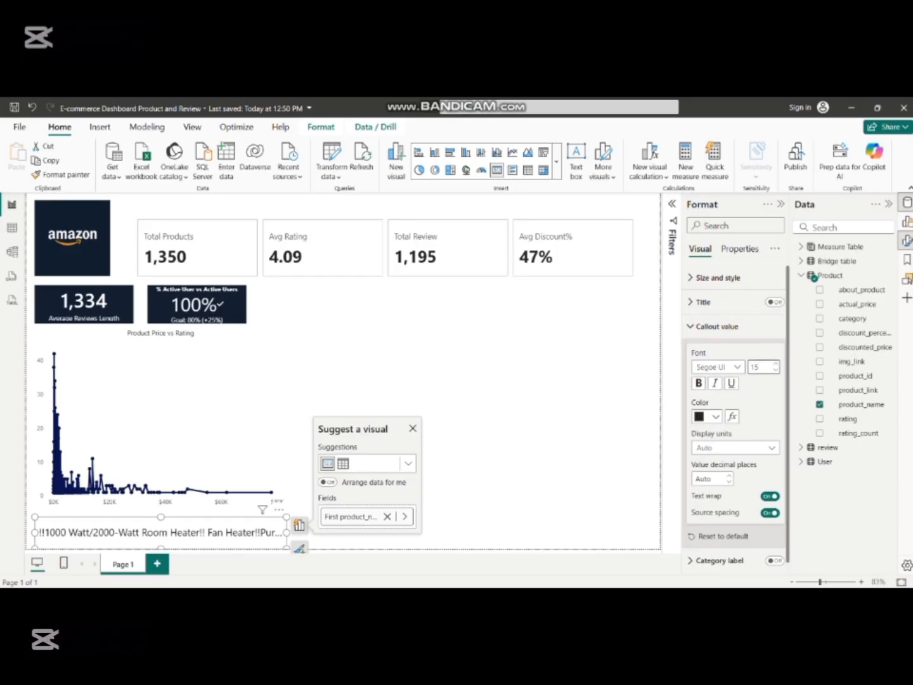
- Show the filters for the product name card and collapse the data field list
left_click(671, 204)
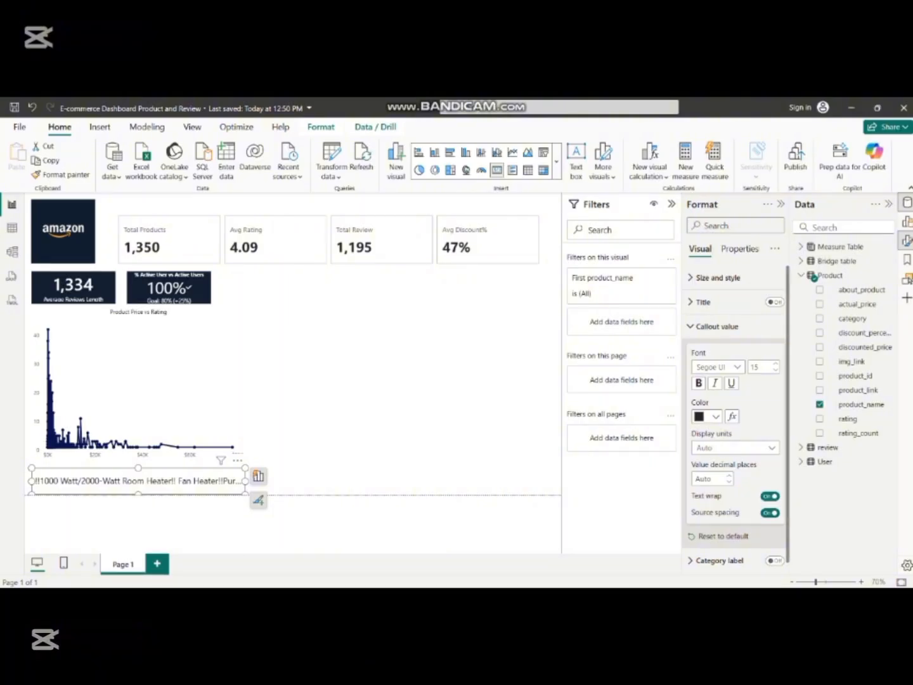
left_click(888, 203)
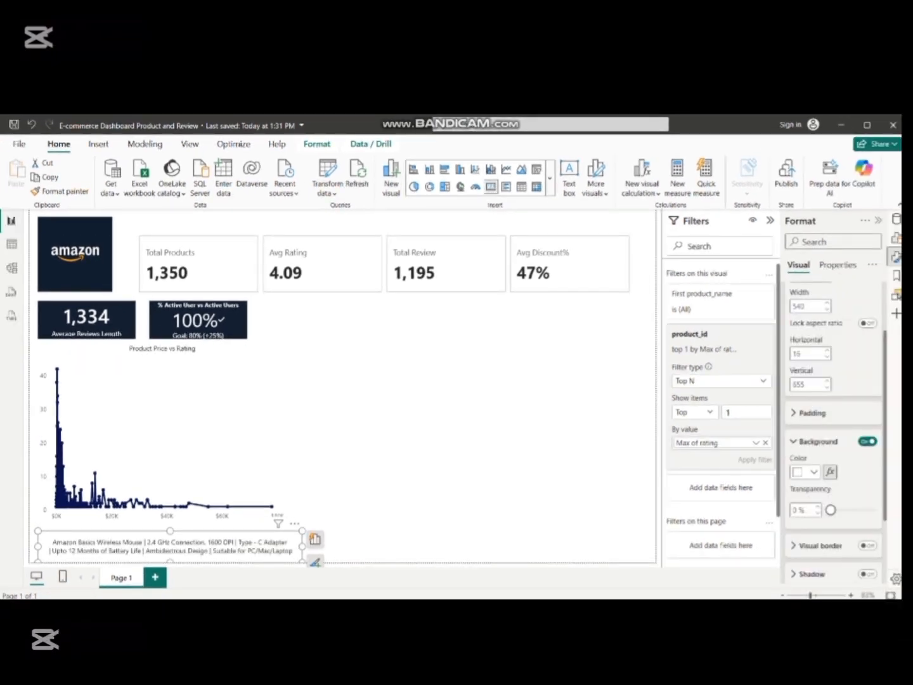
- Set the background color of the product name card to the custom hex color #131F2F
left_click(813, 471)
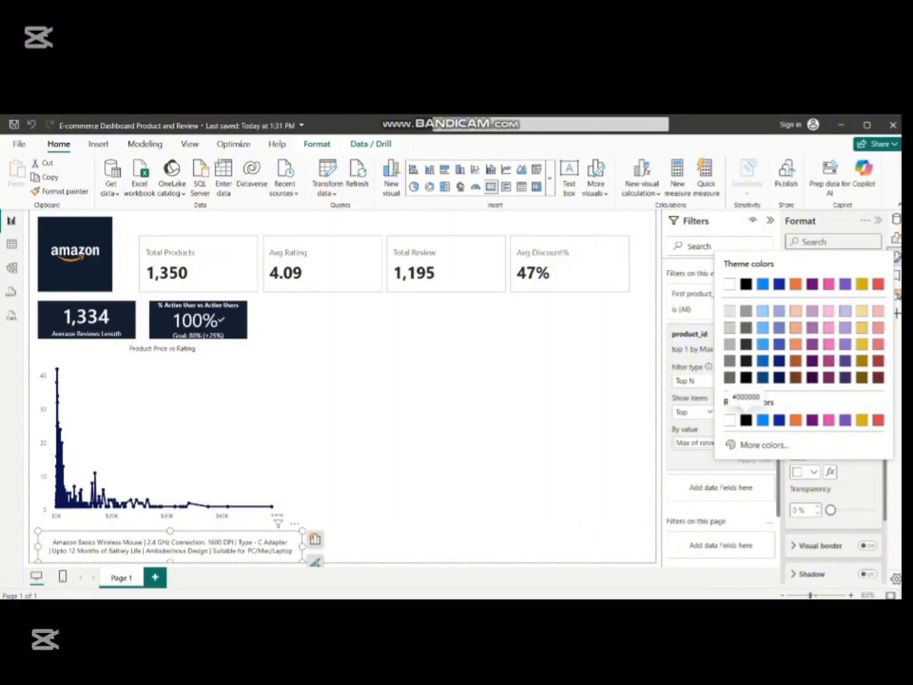
left_click(759, 444)
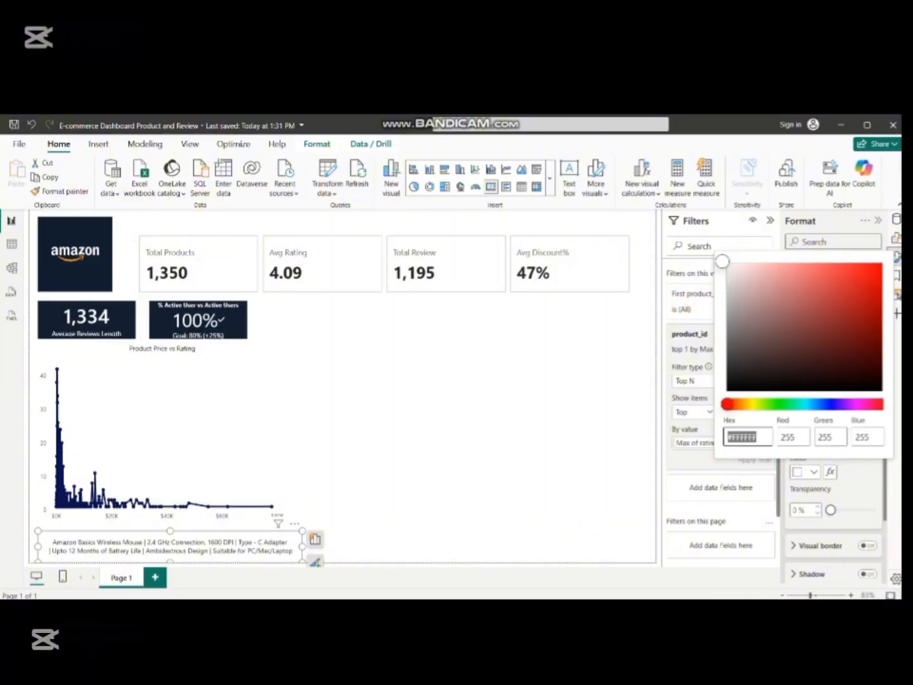
type("#ffffff")
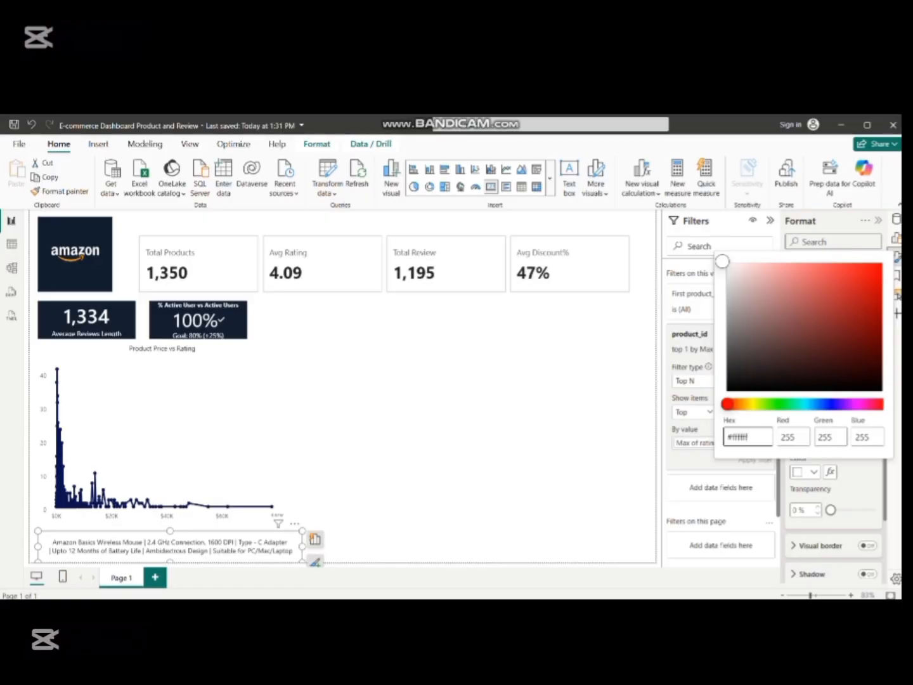
key("BackSpace")
key("BackSpace")
key("BackSpace")
key("BackSpace")
key("BackSpace")
key("BackSpace")
type("131f2f")
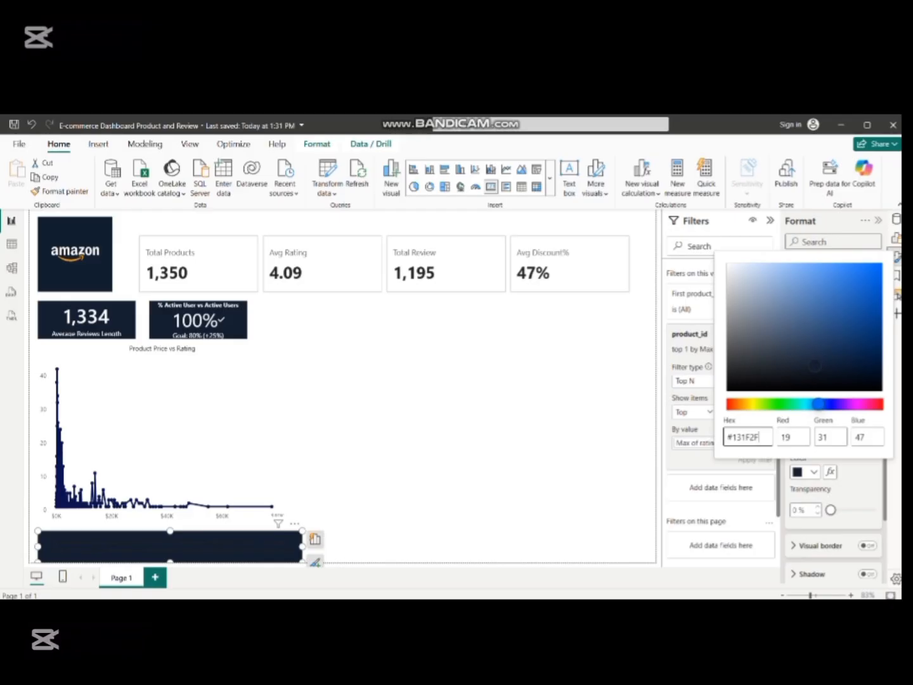
key("Return")
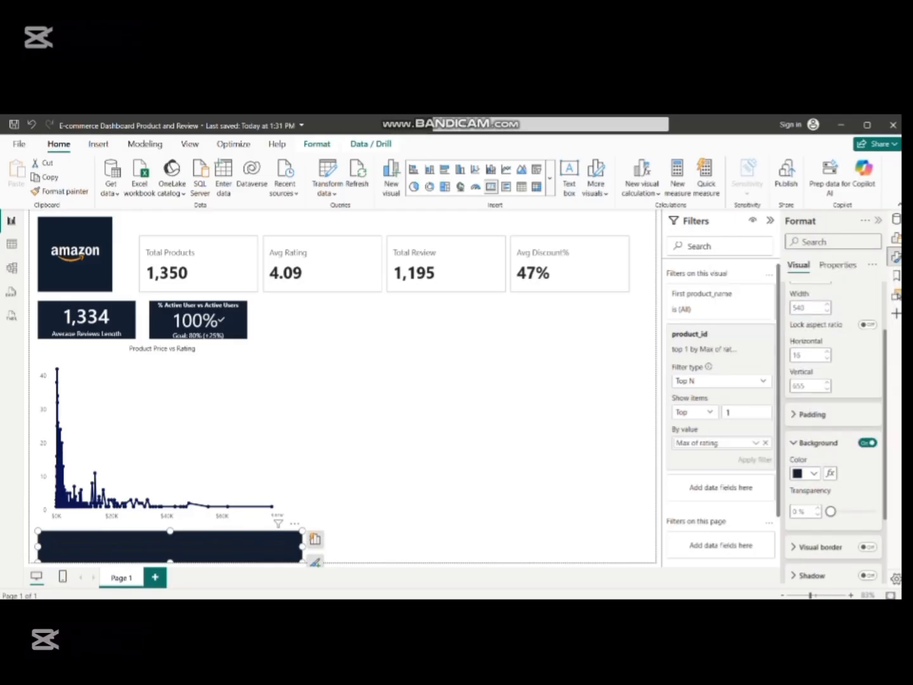
- Change the product name card's callout value color to white
scroll(833, 412, "up", 2)
left_click(816, 294)
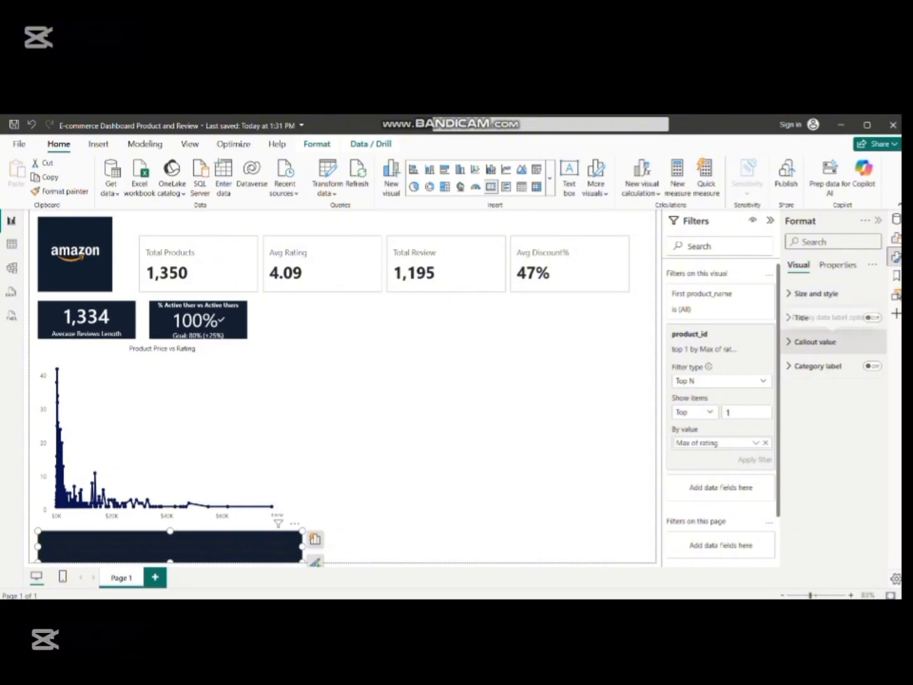
left_click(815, 342)
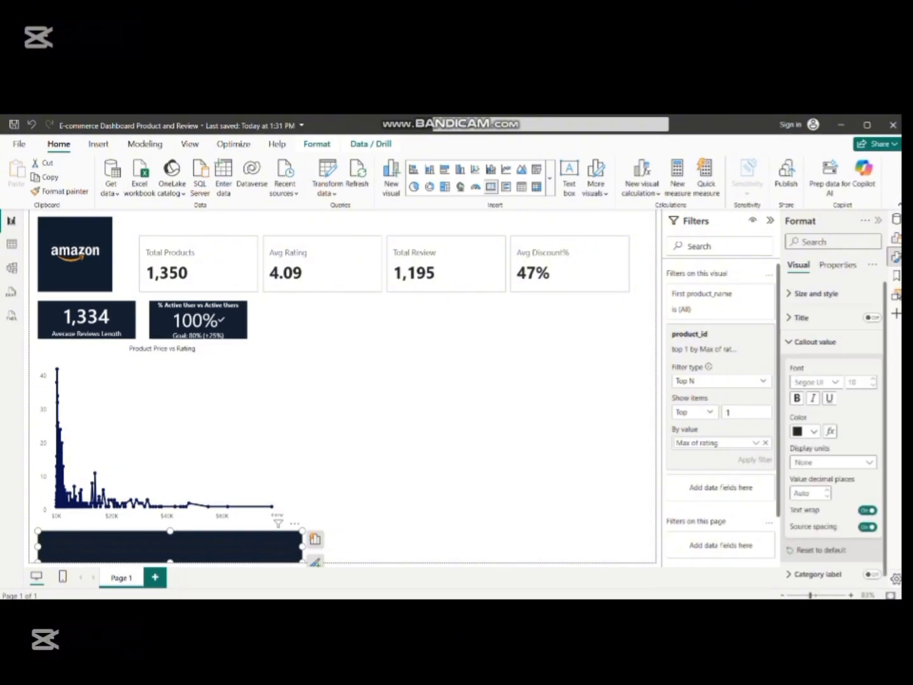
left_click(813, 431)
left_click(746, 378)
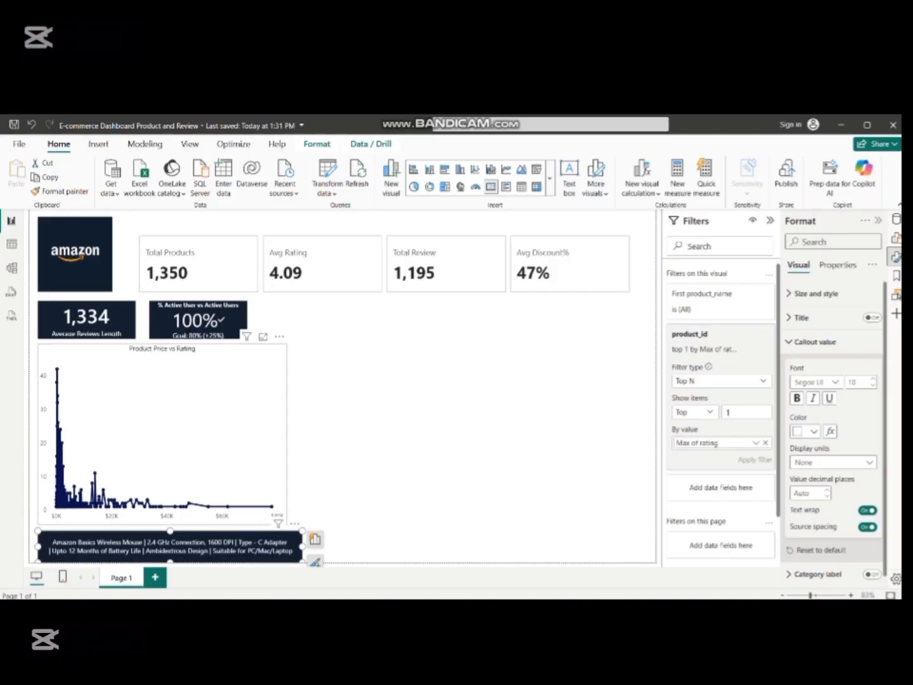
- Lower the top edge of the product name card slightly to widen the gap below the line chart
left_click(214, 405)
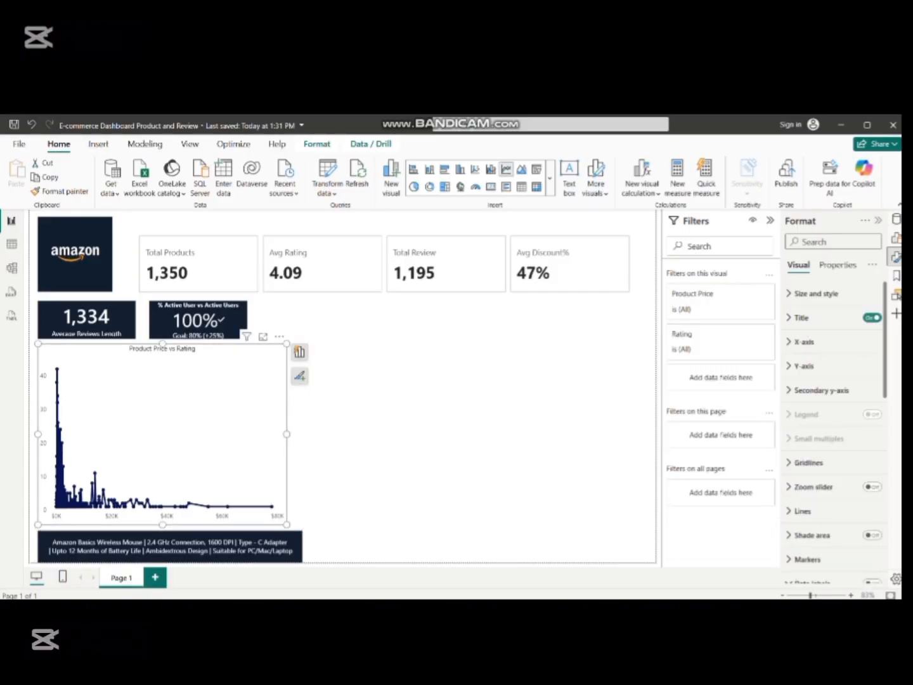
left_click(300, 374)
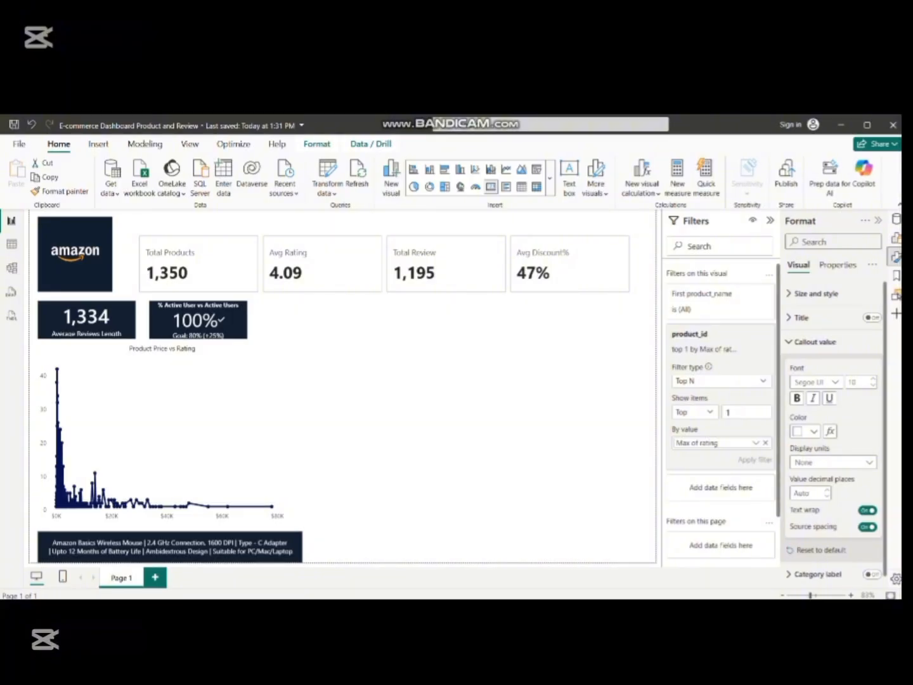
left_click_drag(169, 531, 169, 533)
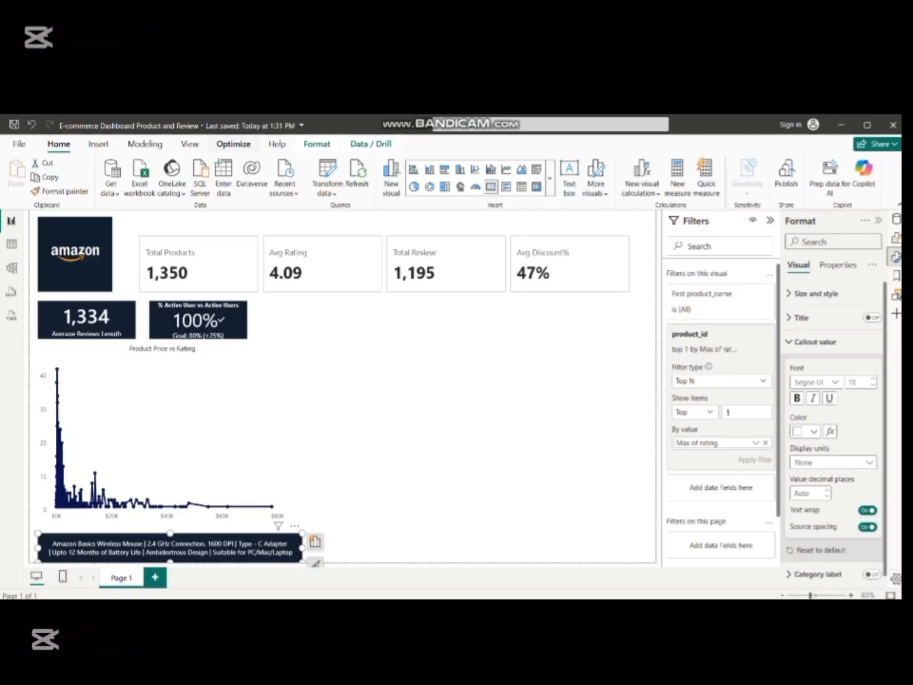
- Insert a text box in the empty area beside the line chart and shrink it to a low strip
left_click(99, 143)
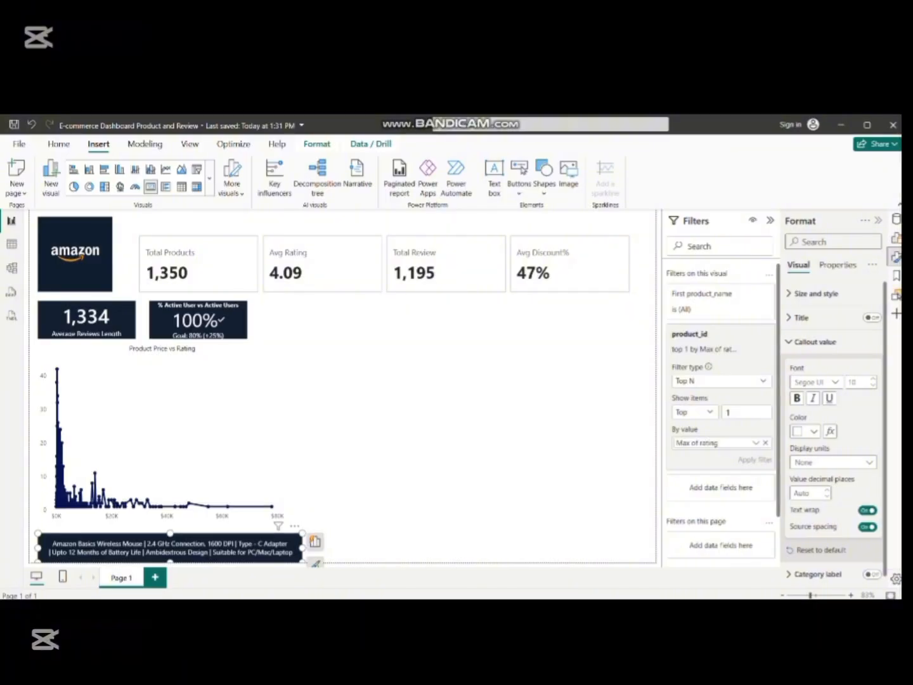
left_click(59, 143)
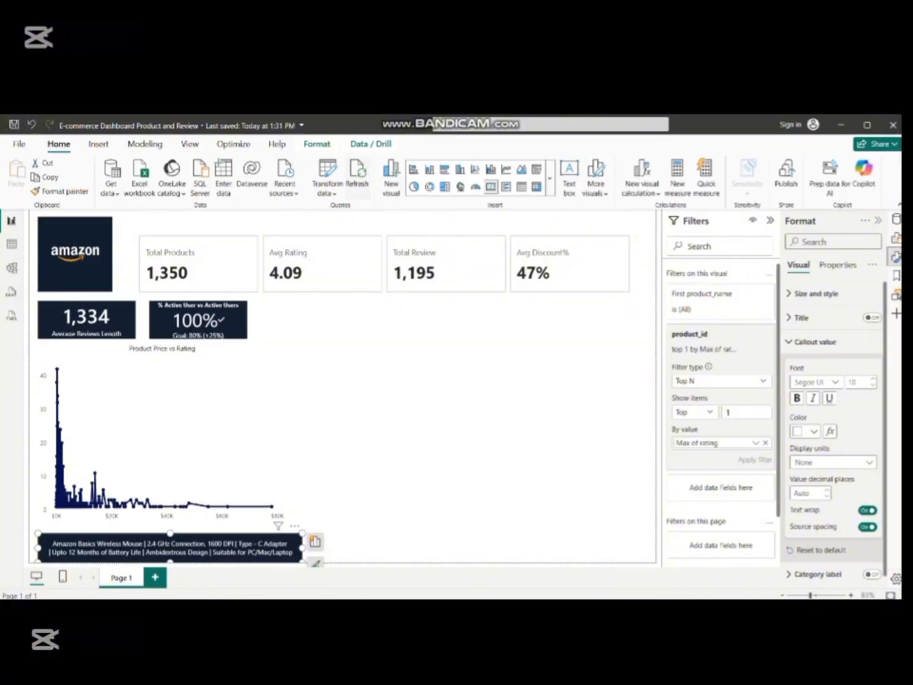
left_click(569, 174)
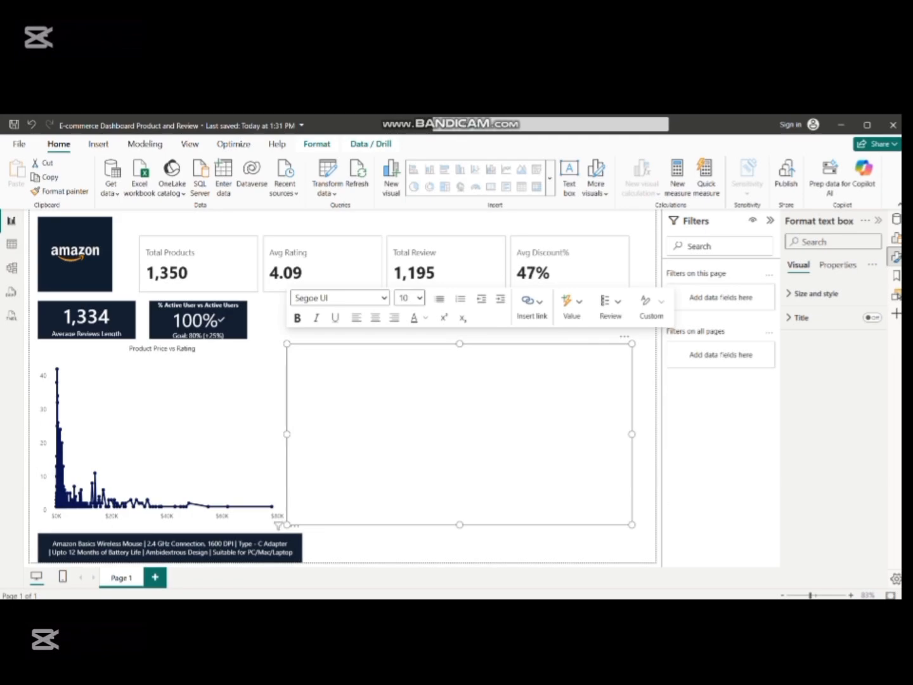
left_click_drag(287, 524, 356, 368)
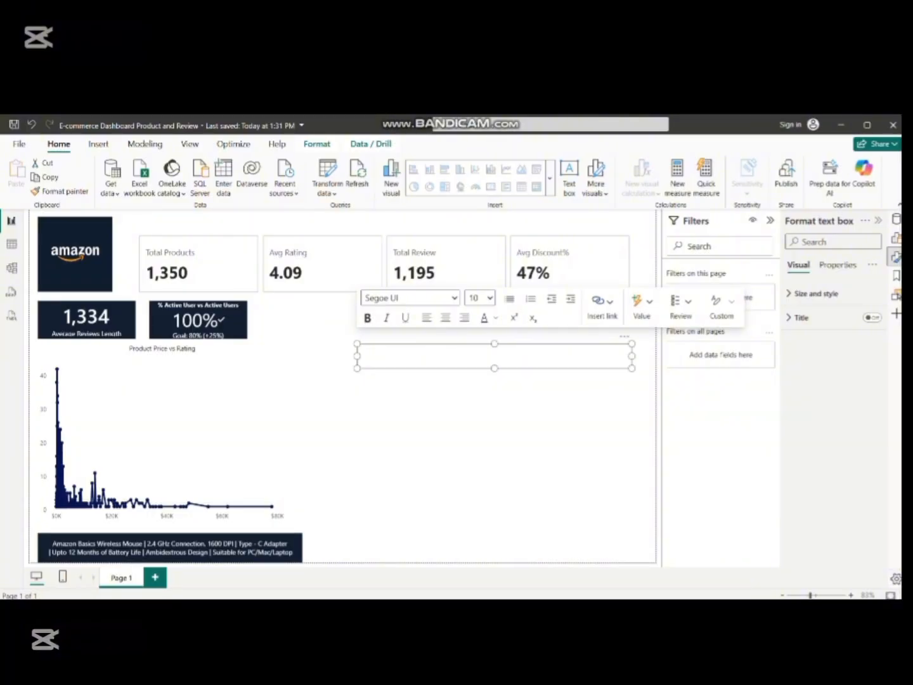
- Enter "Highest Rated Product" in the new text box and narrow it to a width of about 197
left_click(374, 354)
type("Highest Rated P")
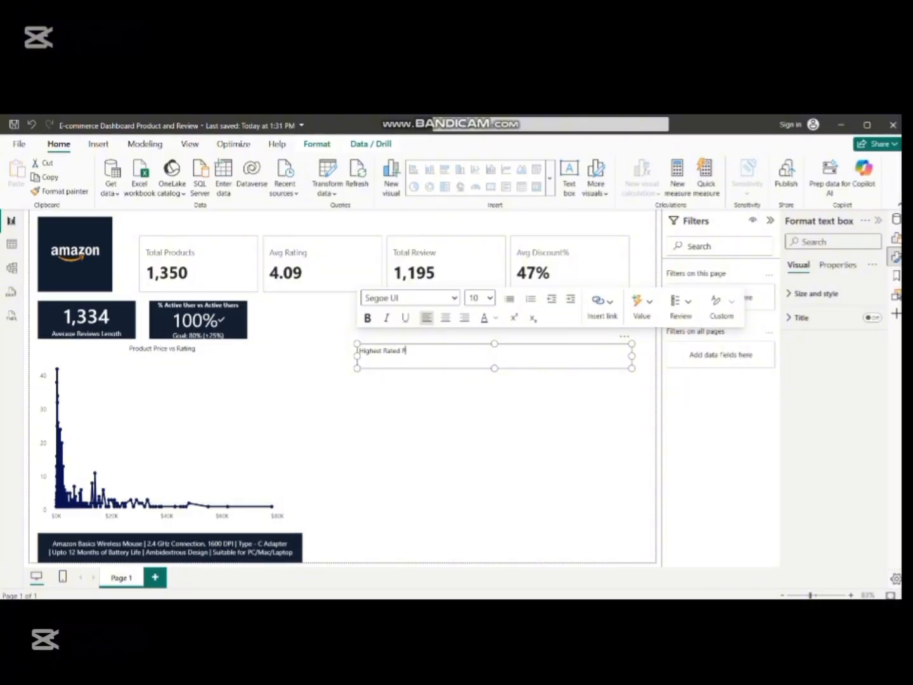
type("roduct")
left_click_drag(631, 356, 454, 356)
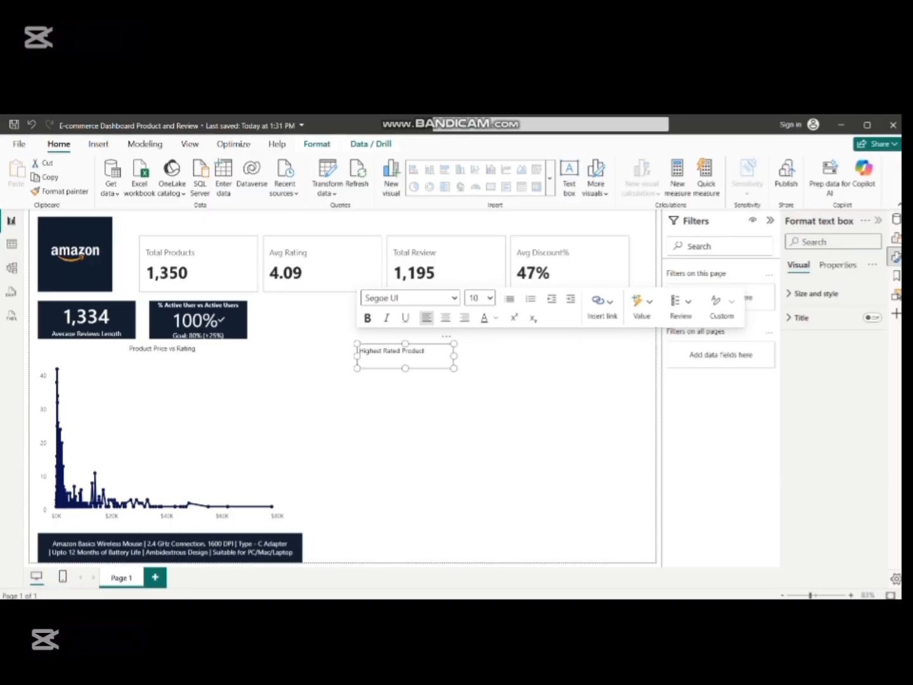
- Move the Highest Rated Product text box onto the upper-left corner of the product name card and turn off its background
left_click_drag(405, 344, 88, 527)
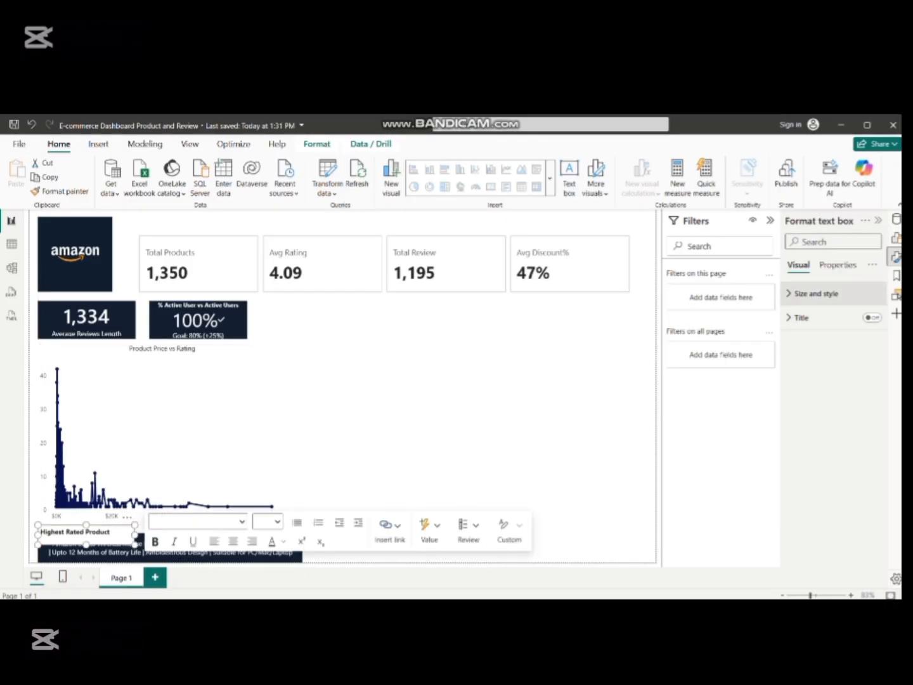
left_click(815, 293)
left_click(868, 518)
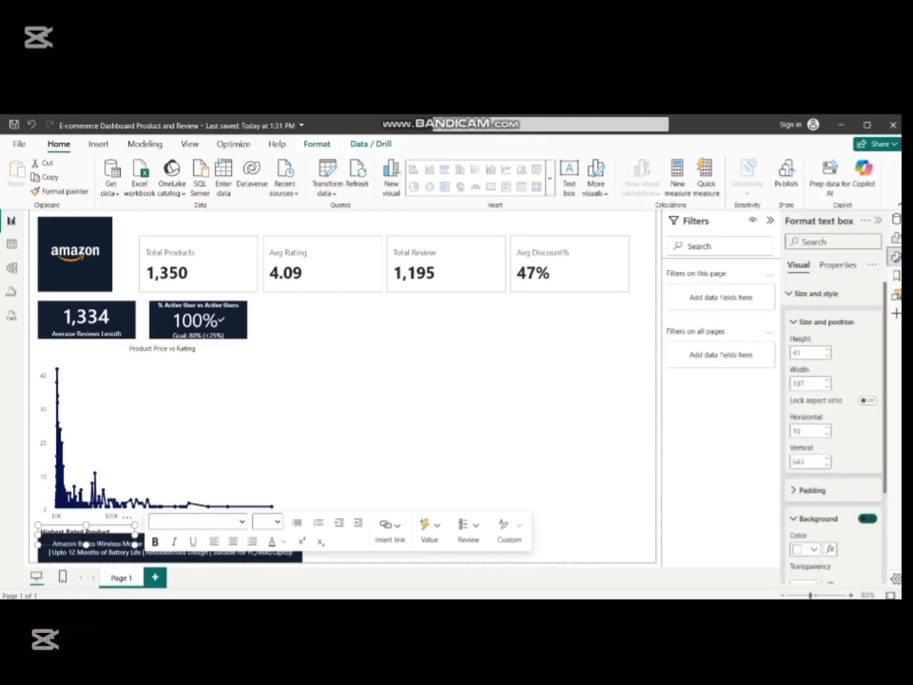
key("shift+Tab")
key("shift+Tab")
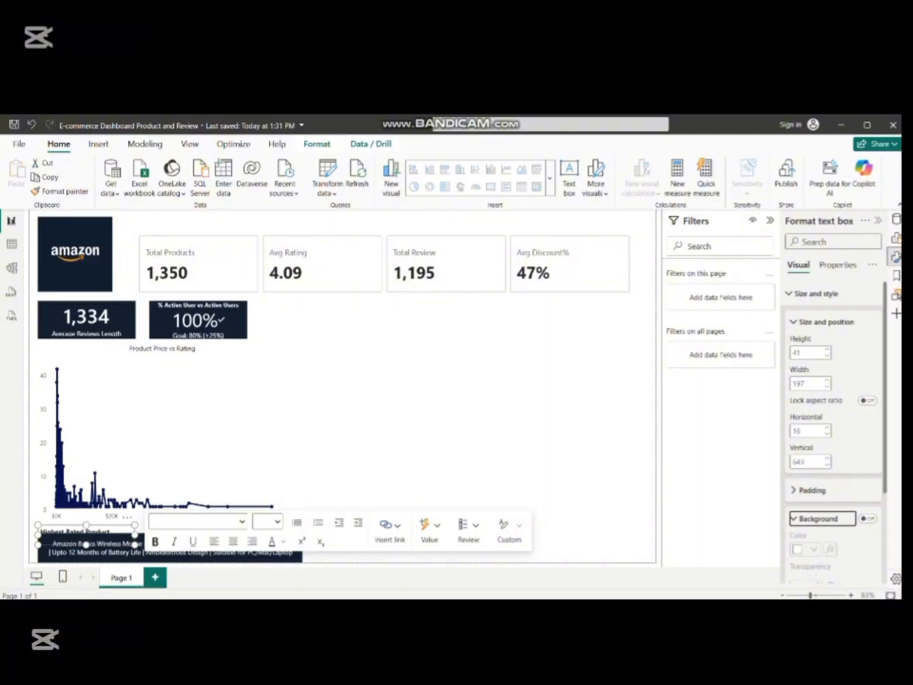
key("Tab")
left_click(815, 294)
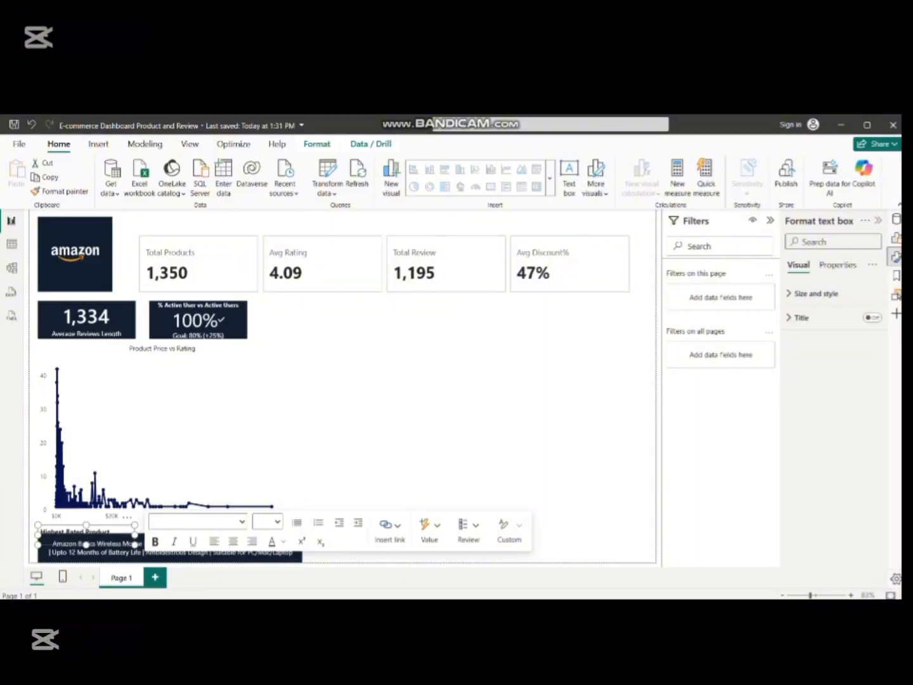
left_click(127, 516)
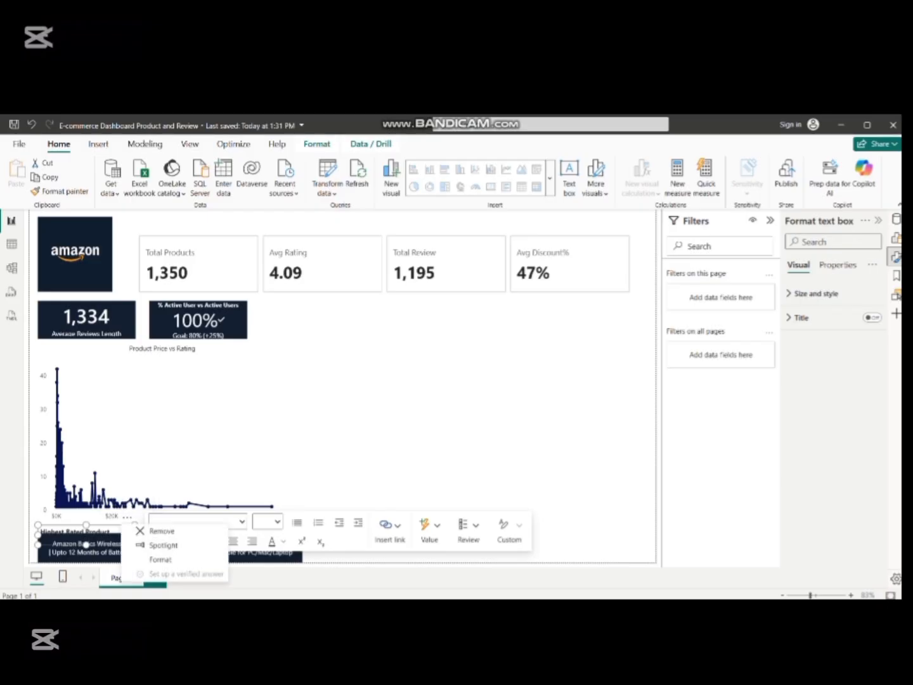
left_click(127, 517)
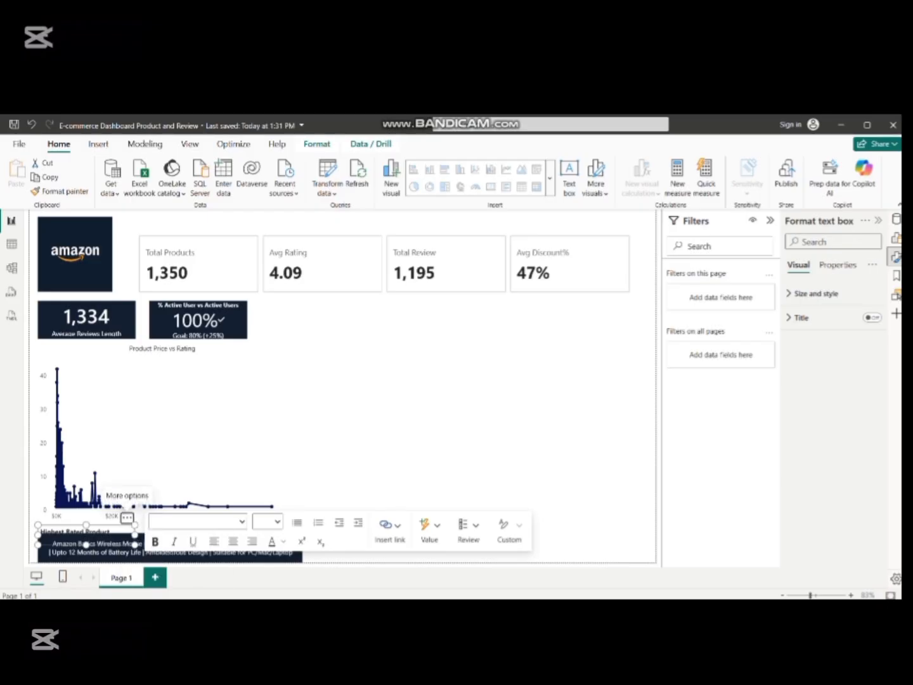
left_click(87, 532)
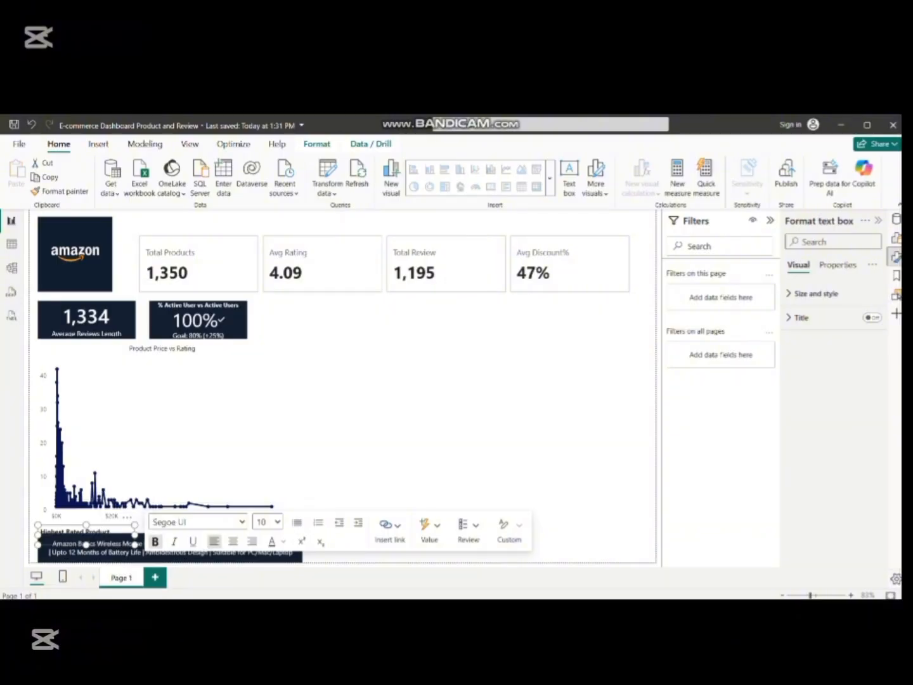
left_click(126, 516)
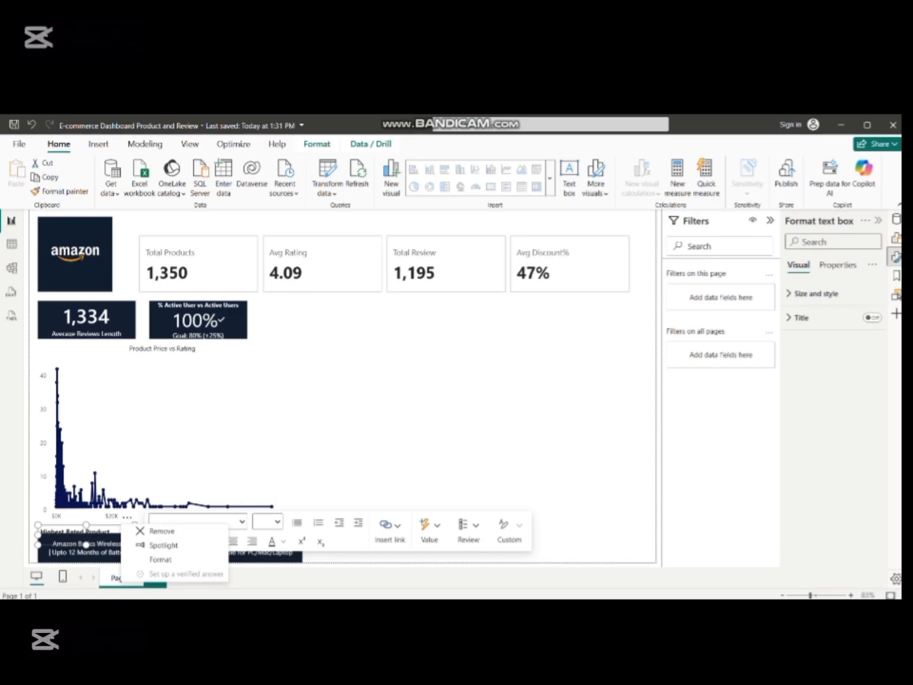
key("Escape")
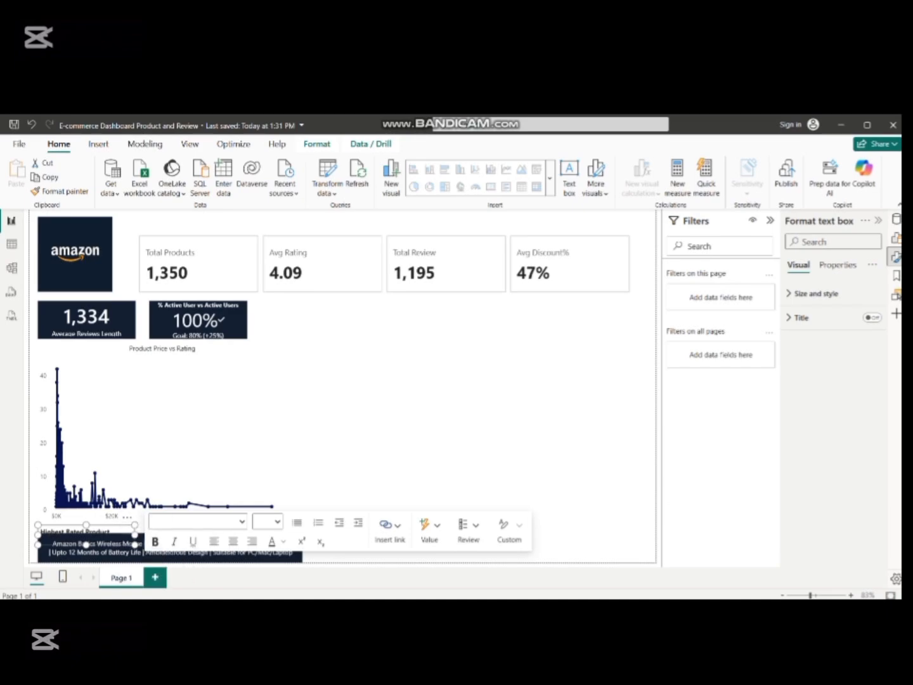
key("Tab")
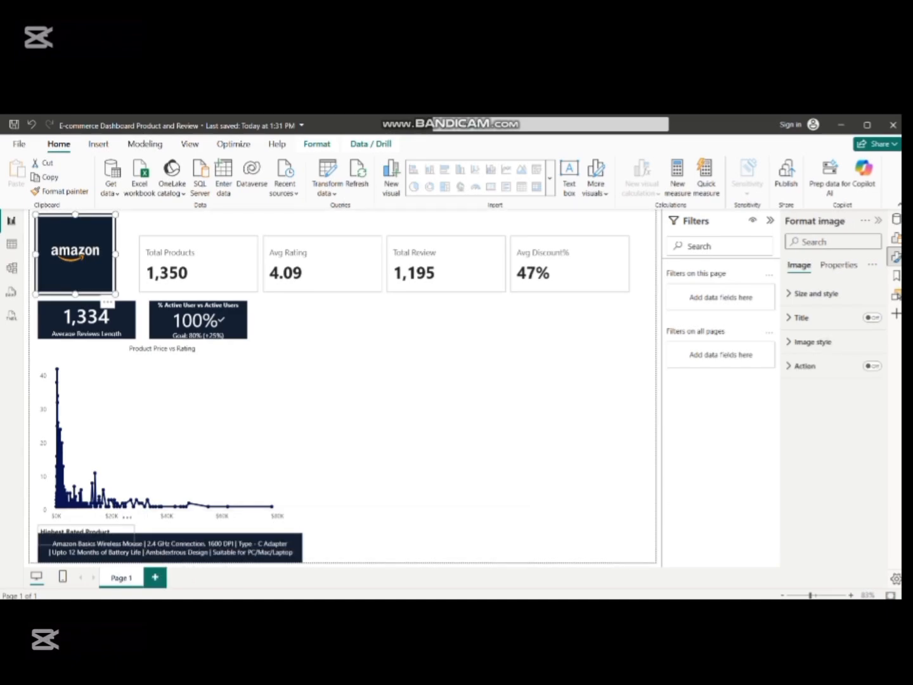
left_click(128, 516)
left_click(174, 438)
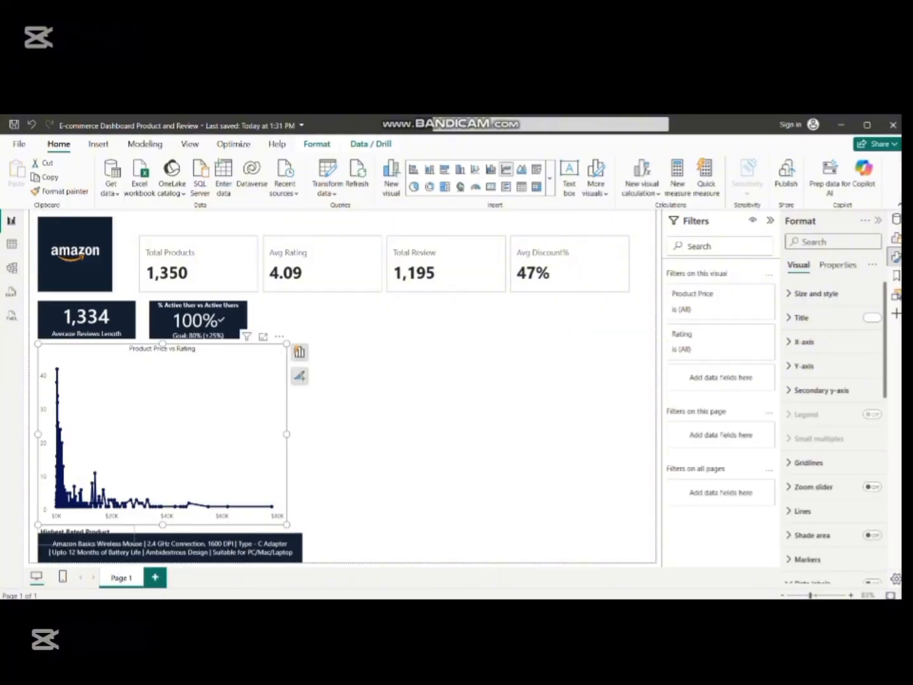
- Raise the top edge of the Highest Rated Product text box slightly above the product card and set its text colour to #131F2F
left_click(170, 544)
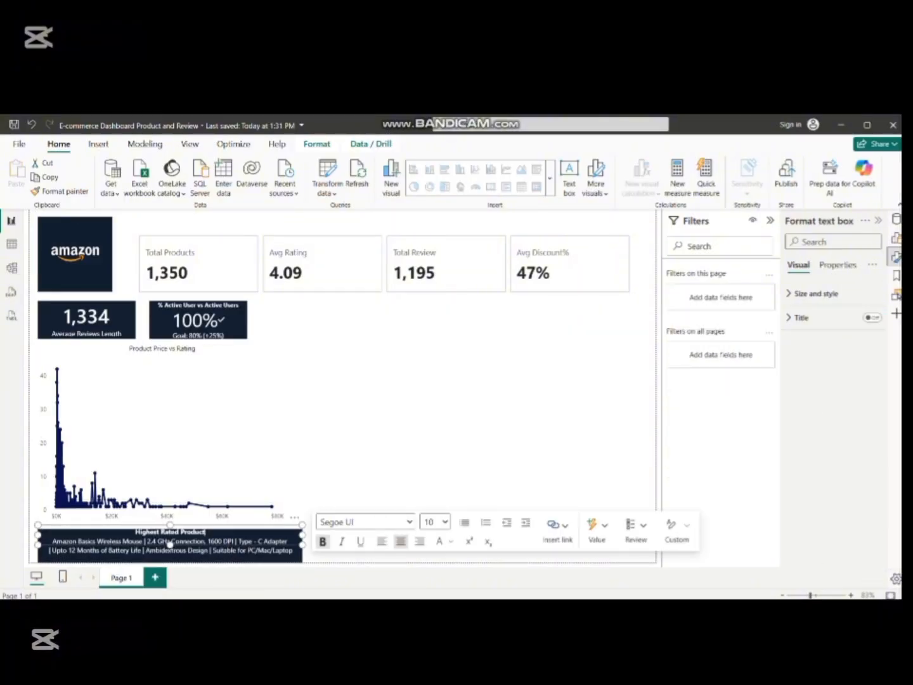
left_click_drag(170, 525, 170, 518)
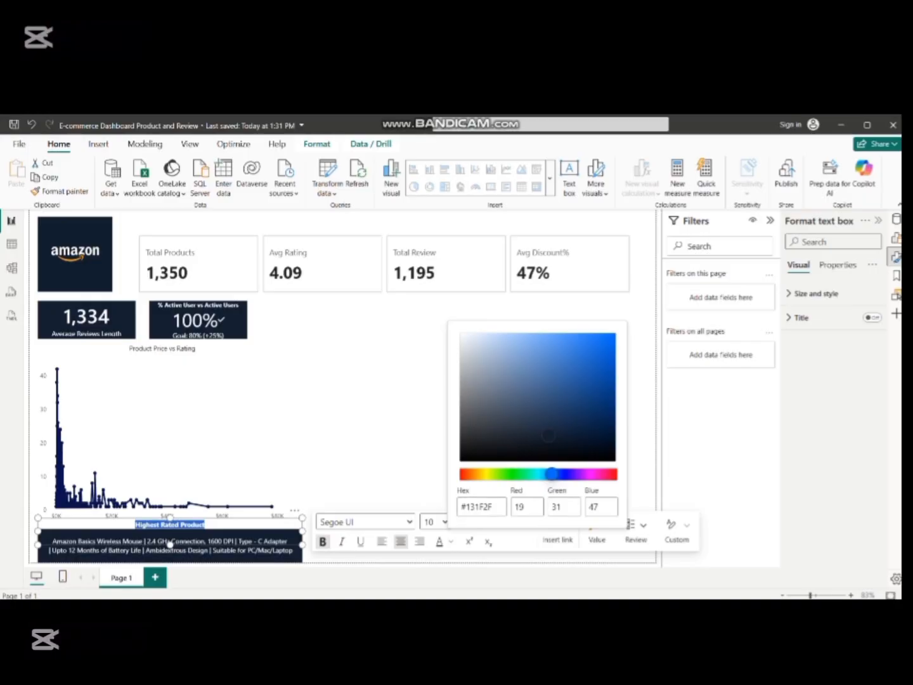
left_click(170, 543)
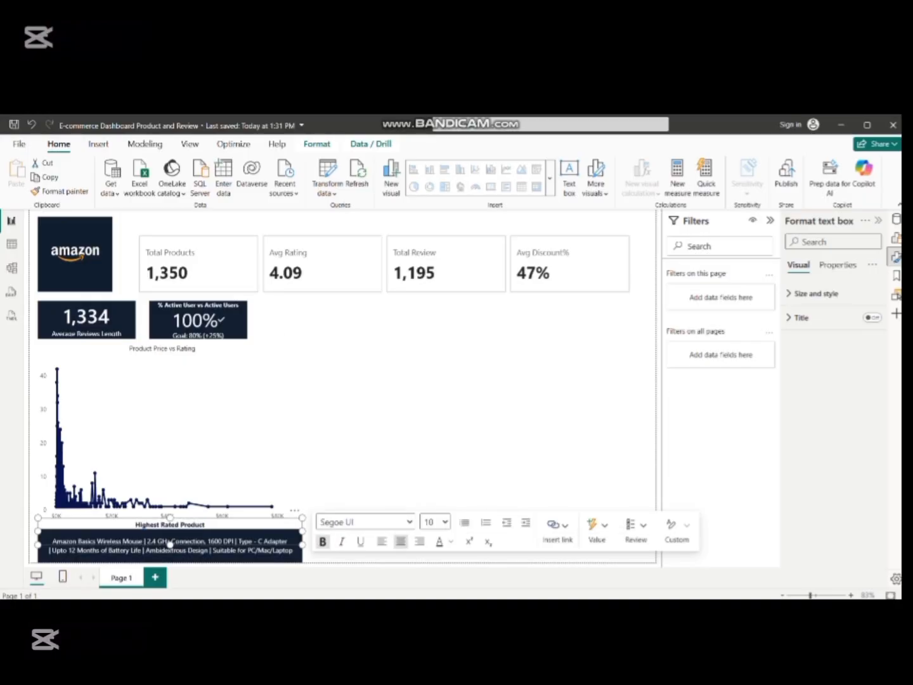
- Replace the word "Highest" with "Most" in the label text box above the product name card
double_click(148, 524)
left_click(317, 144)
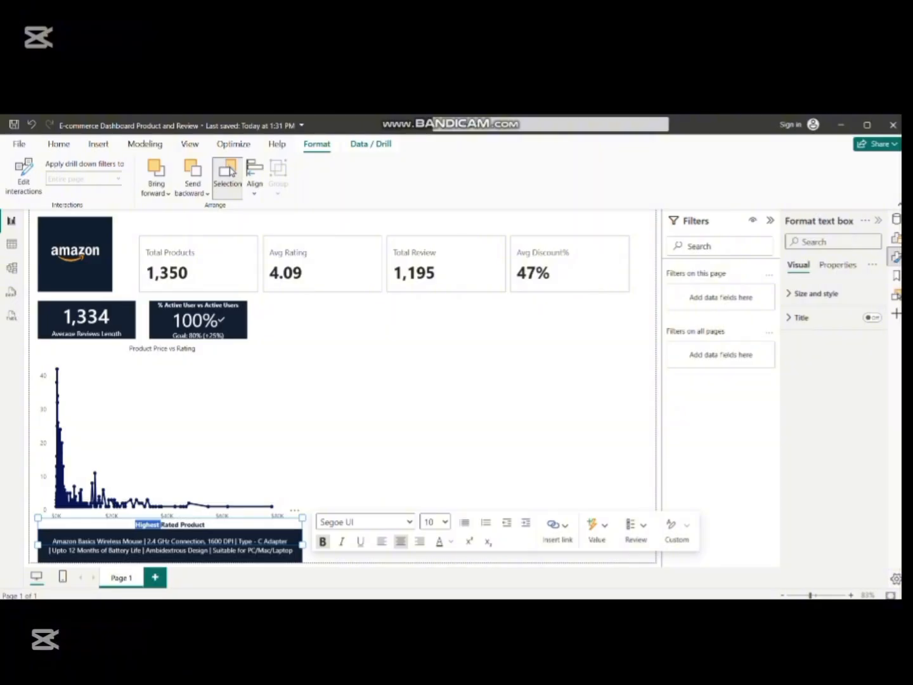
type("Most")
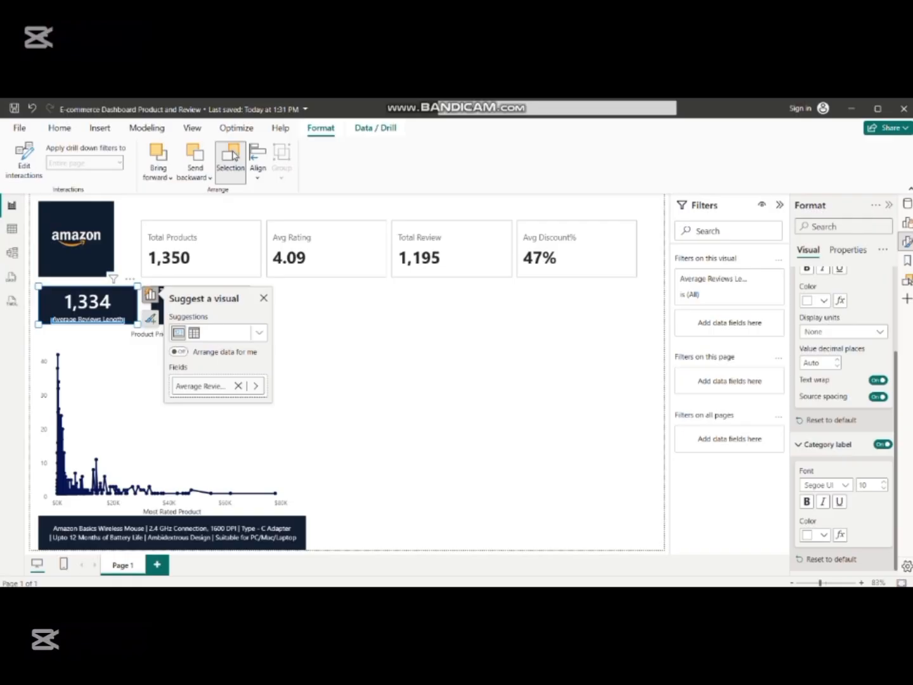
- Turn off the category label on the Average Reviews Length card and open its callout value settings
left_click(88, 319)
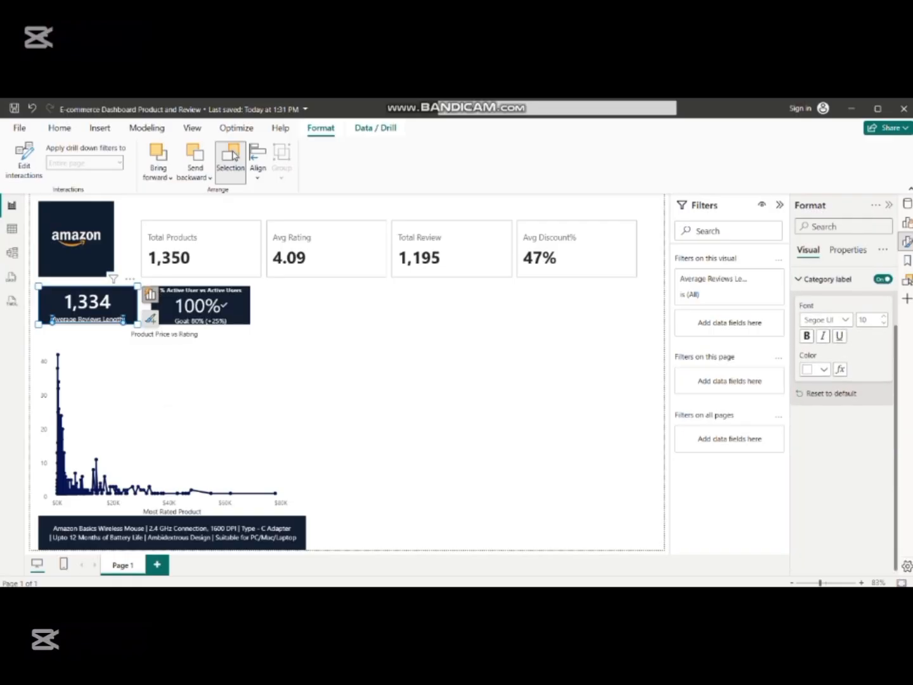
left_click(168, 405)
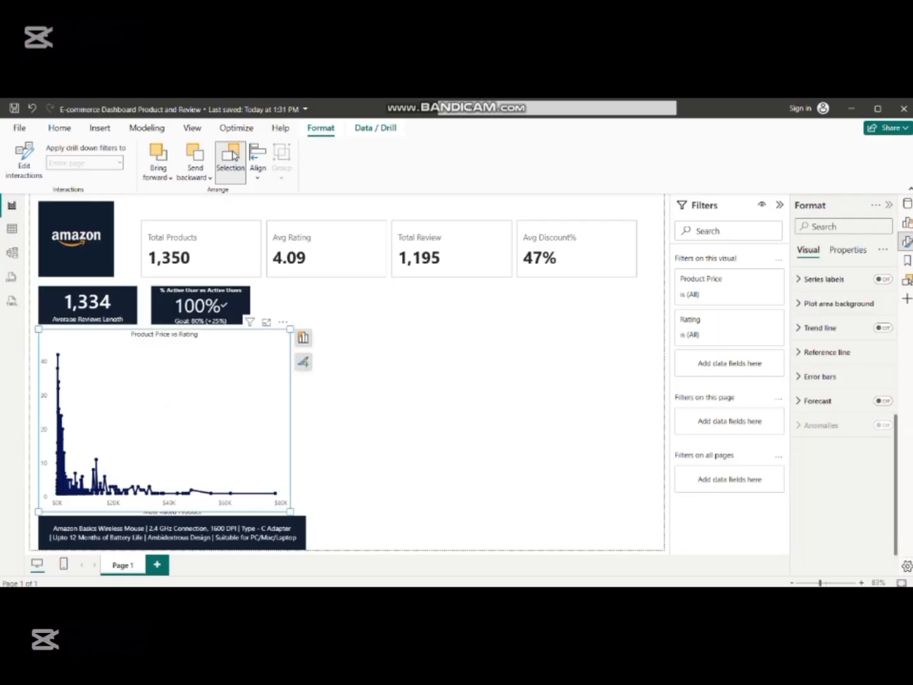
left_click(88, 308)
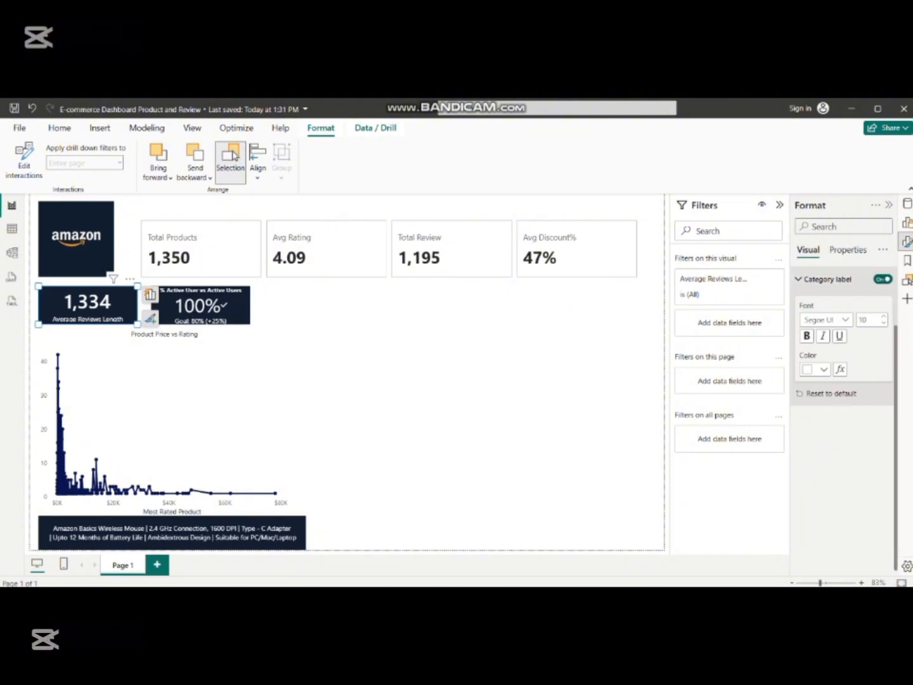
left_click(882, 278)
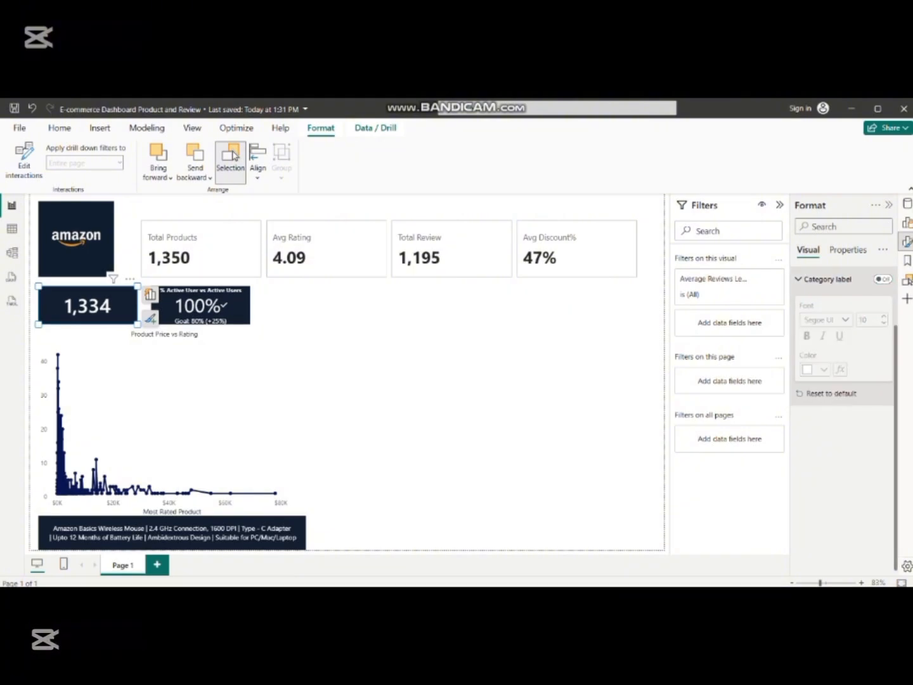
left_click(828, 279)
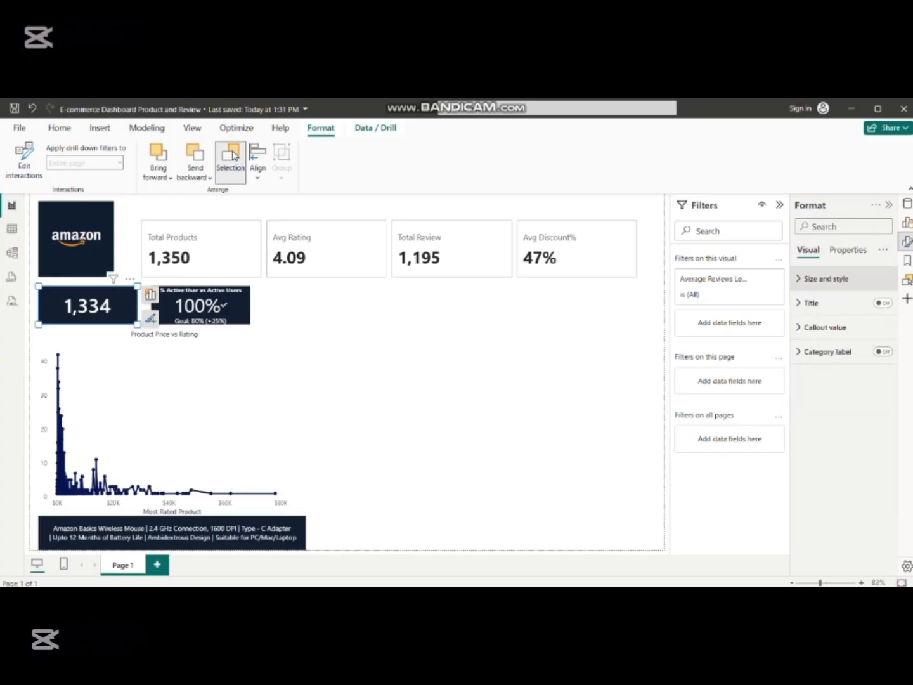
left_click(825, 327)
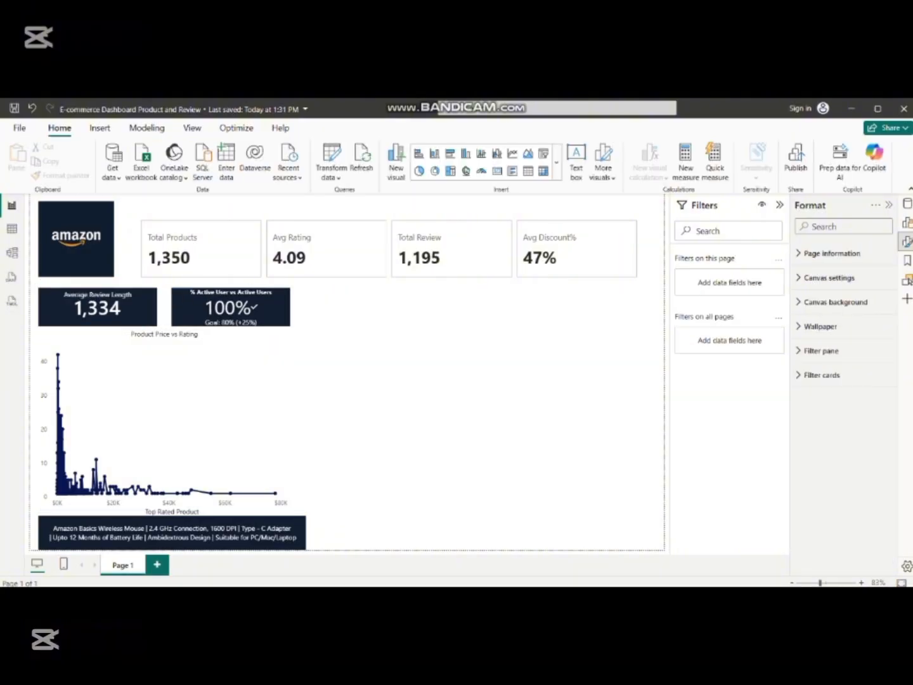
- Insert a donut chart, shrink it to a small visual and place it beside the line chart, level with its upper edge
left_click(556, 162)
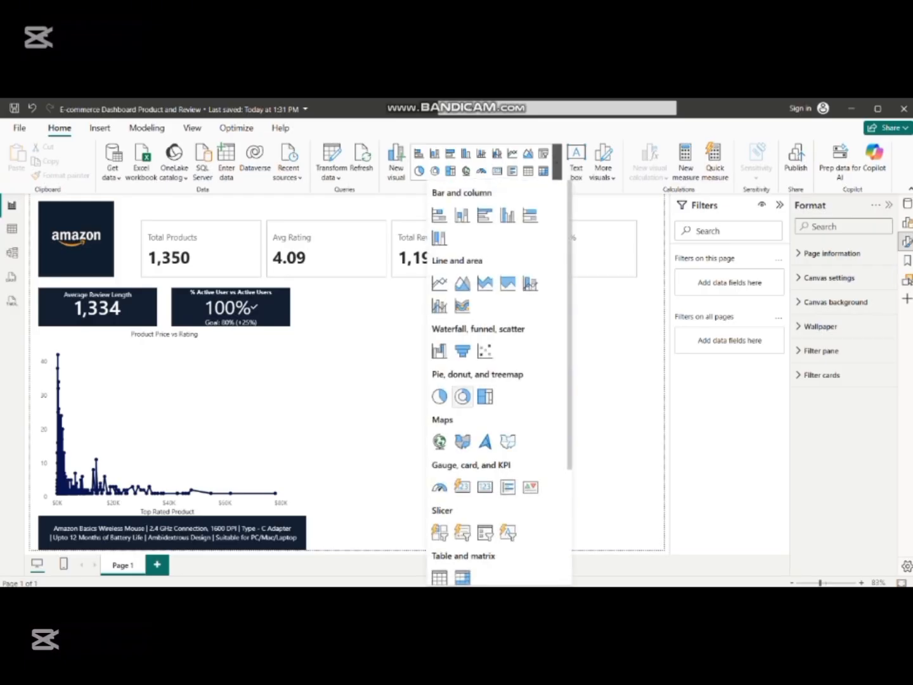
left_click(462, 397)
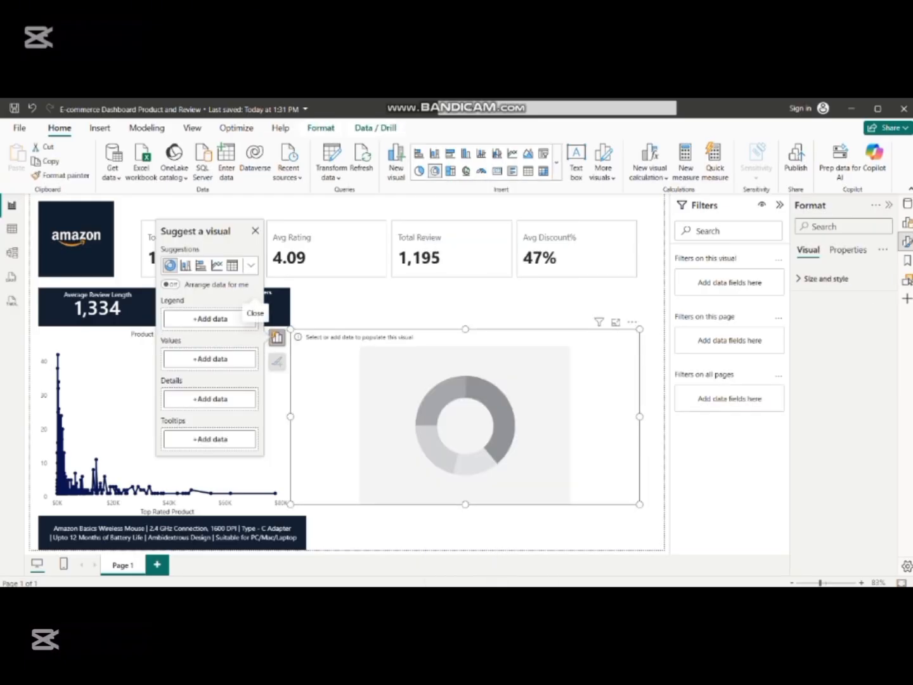
left_click_drag(639, 329, 441, 326)
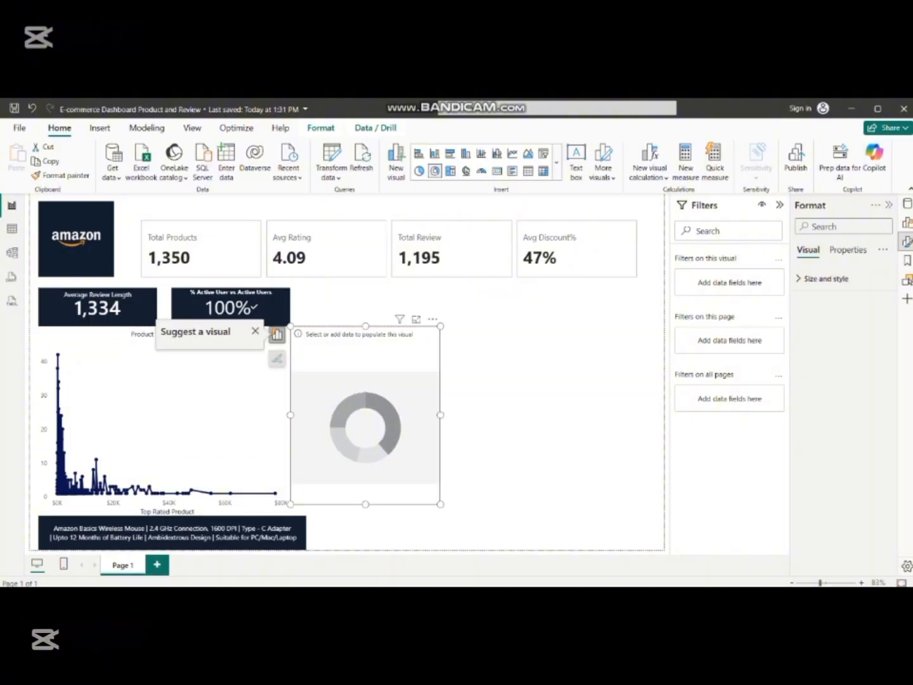
left_click_drag(365, 405, 389, 367)
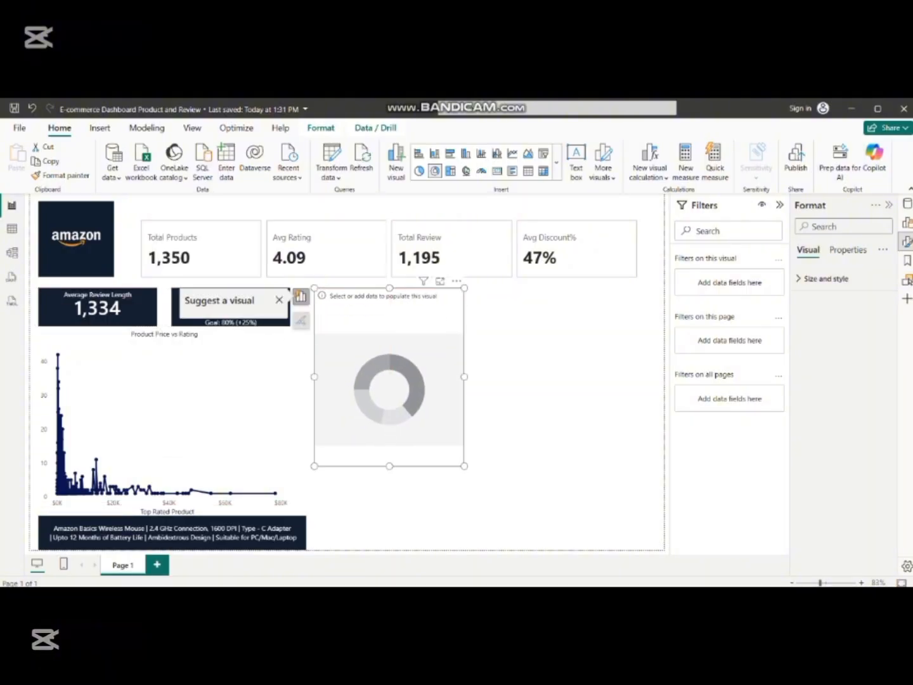
left_click_drag(464, 466, 406, 372)
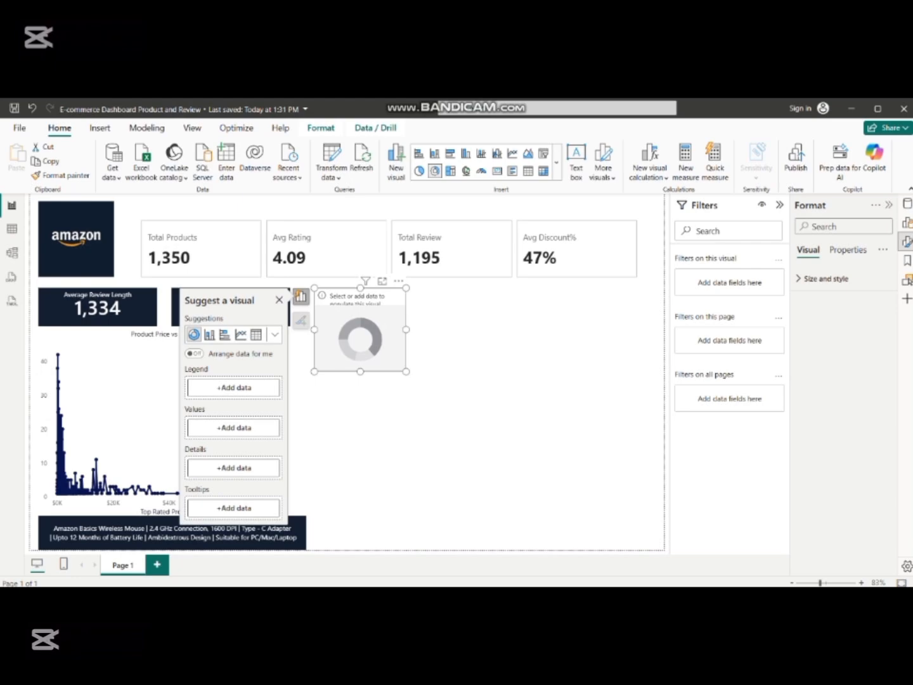
left_click_drag(360, 336, 362, 373)
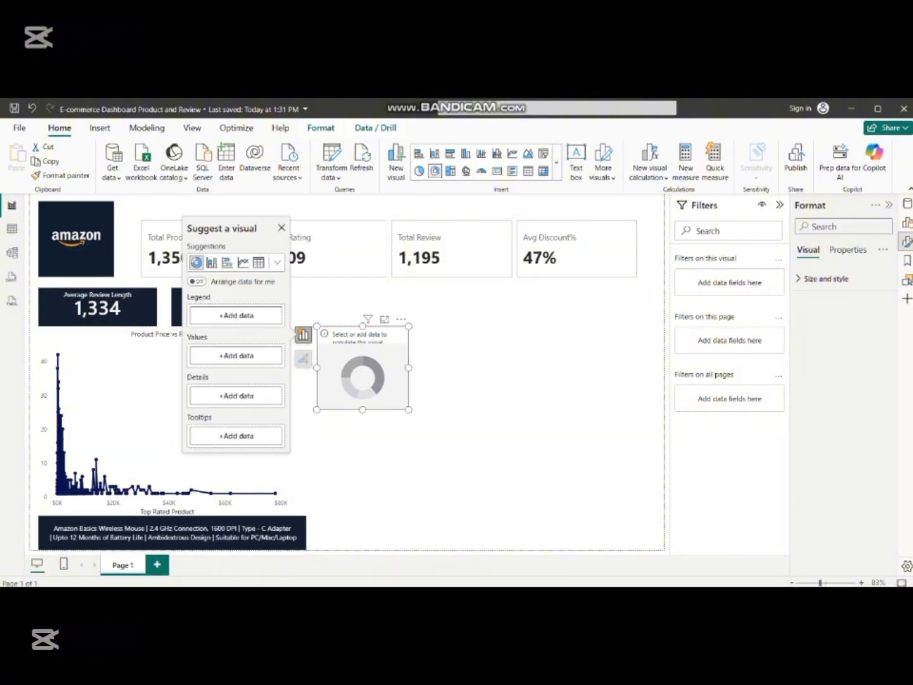
left_click_drag(362, 374, 360, 373)
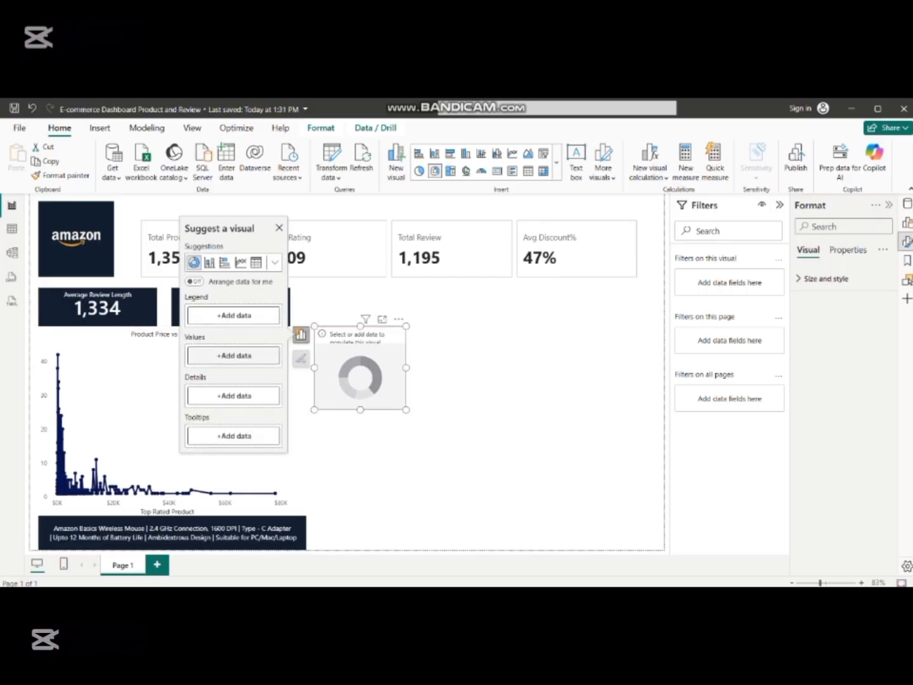
- Add the Product table's category field to the donut chart's values and open the field choice for a second value
left_click(277, 356)
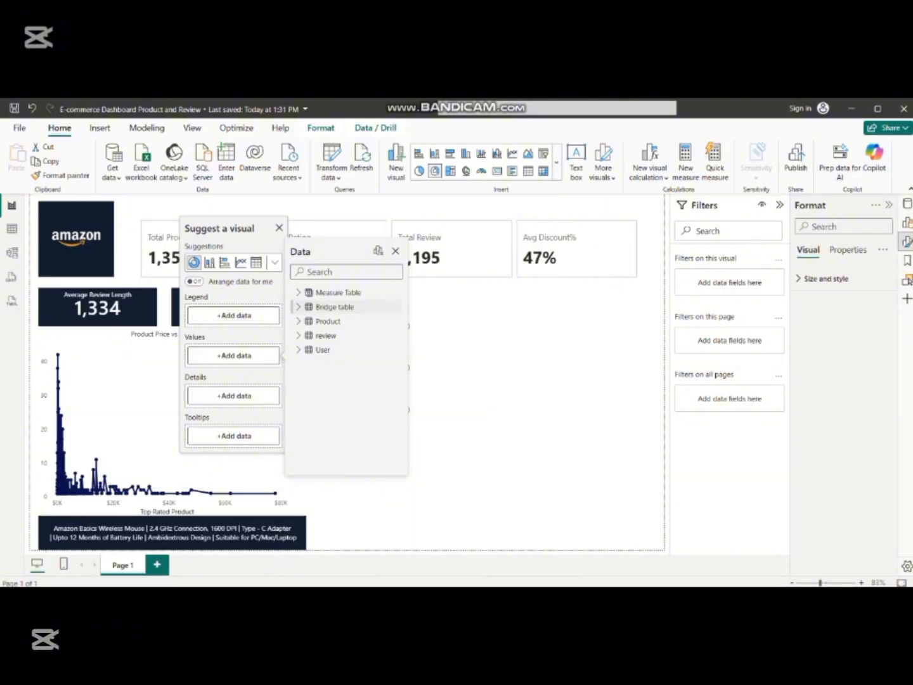
left_click(336, 293)
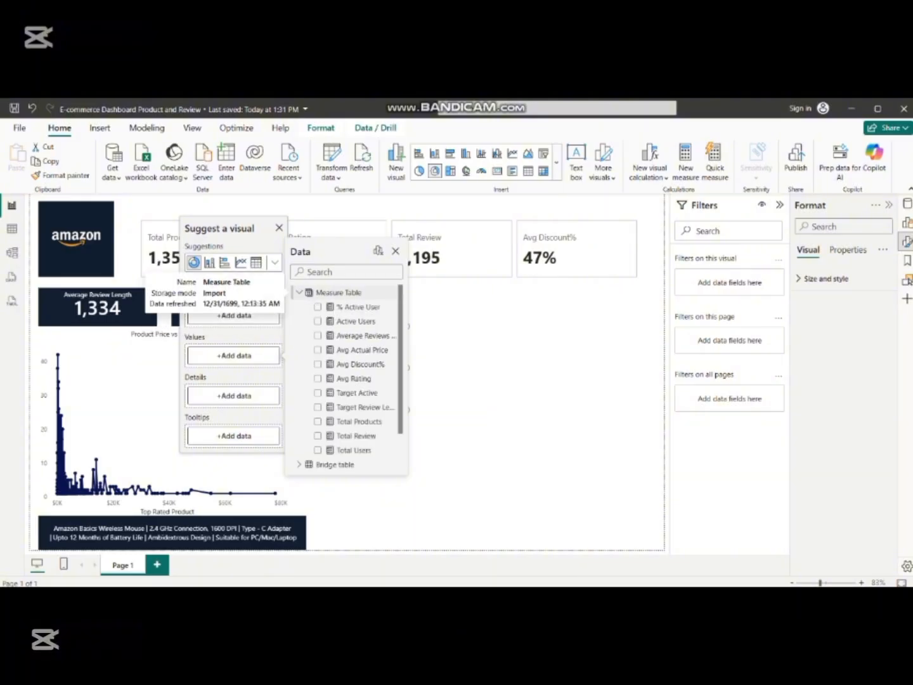
left_click(335, 293)
left_click(328, 322)
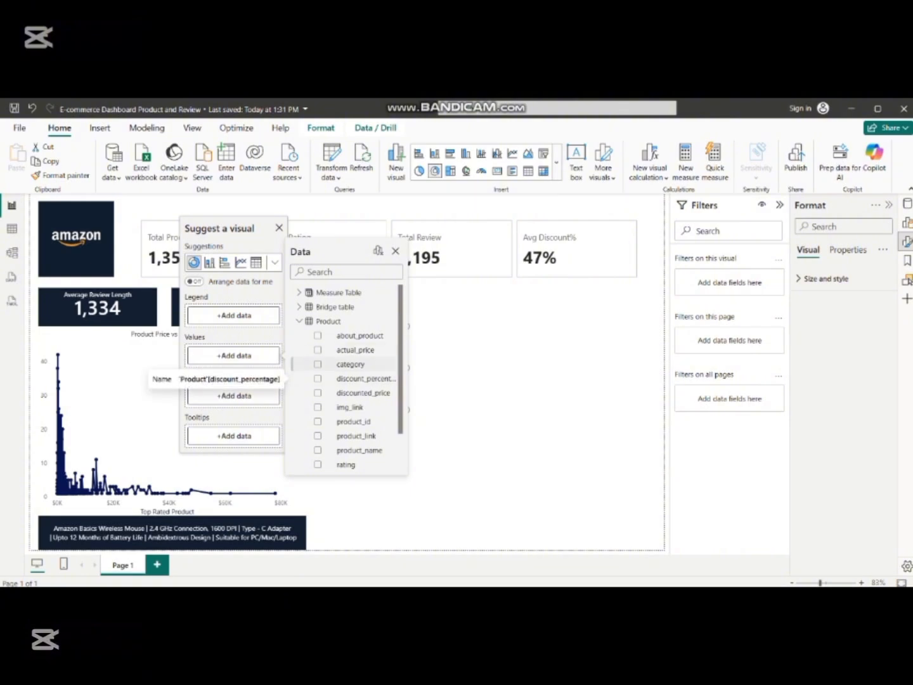
left_click(318, 363)
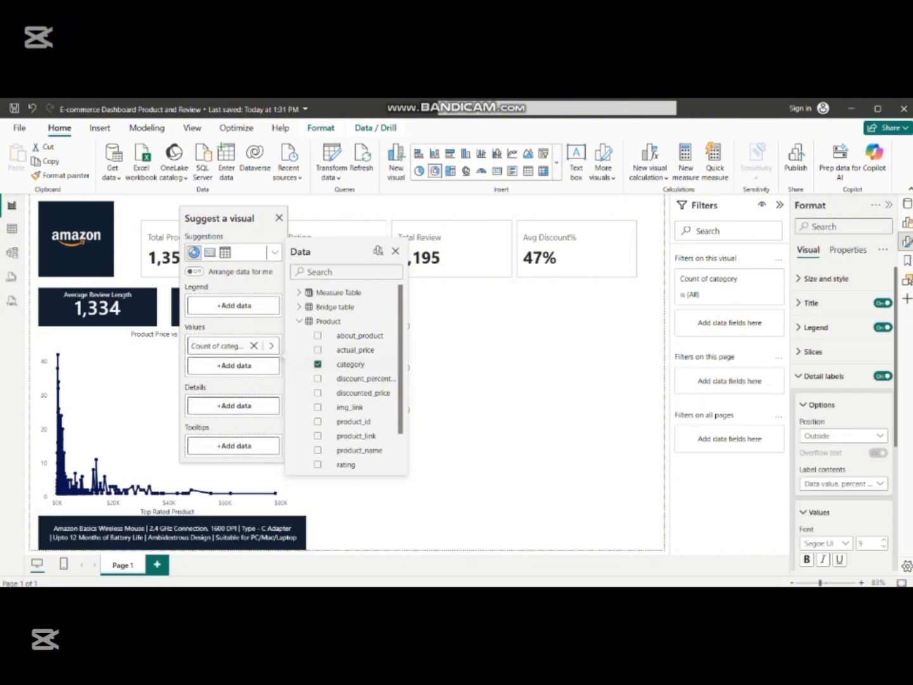
left_click(395, 251)
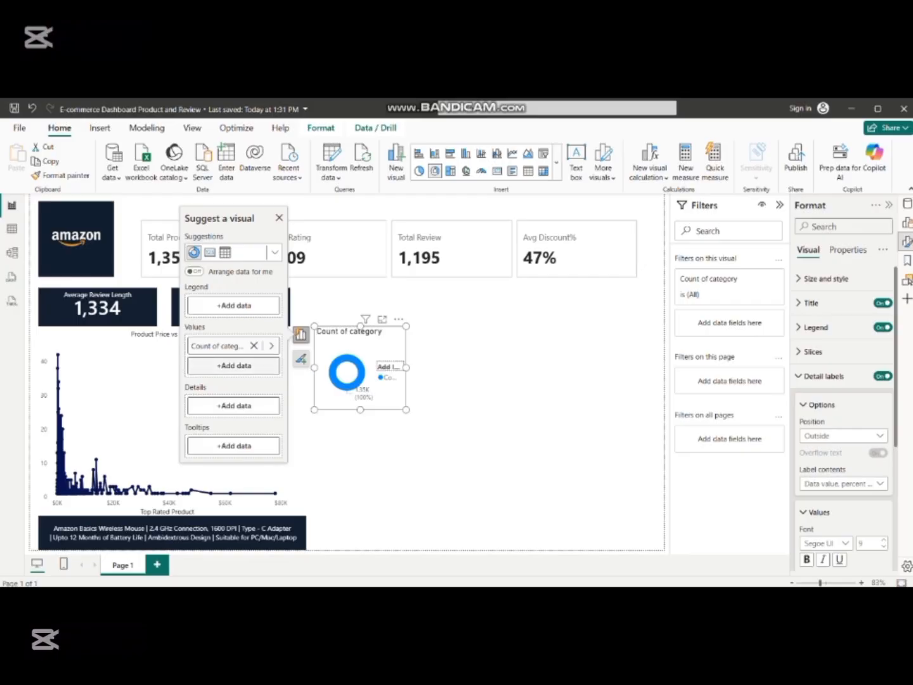
left_click(233, 366)
left_click(299, 321)
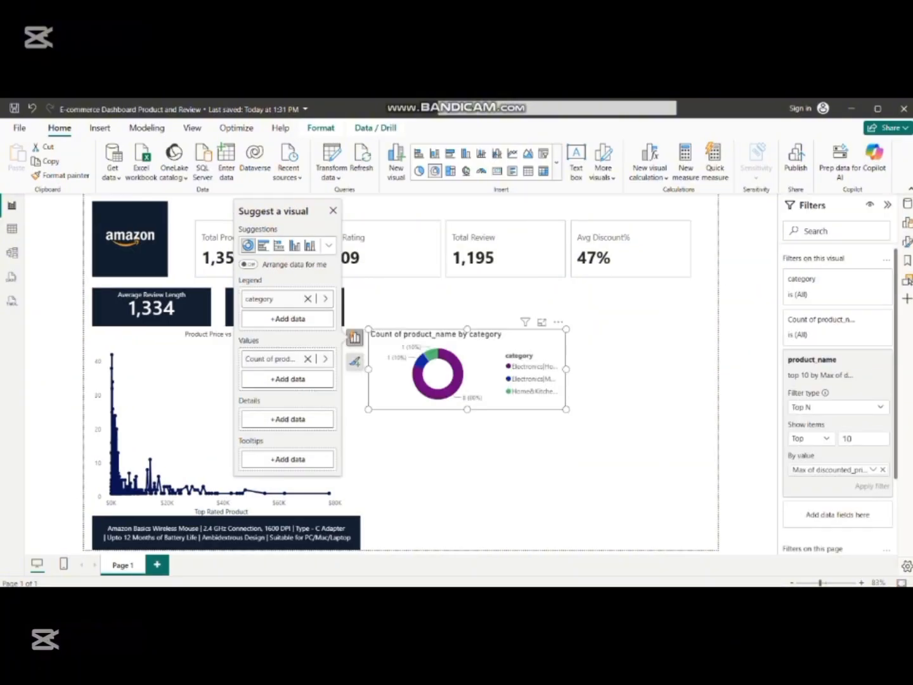
- Set the donut chart's legend position to Center right and check the legend's text settings
left_click(906, 242)
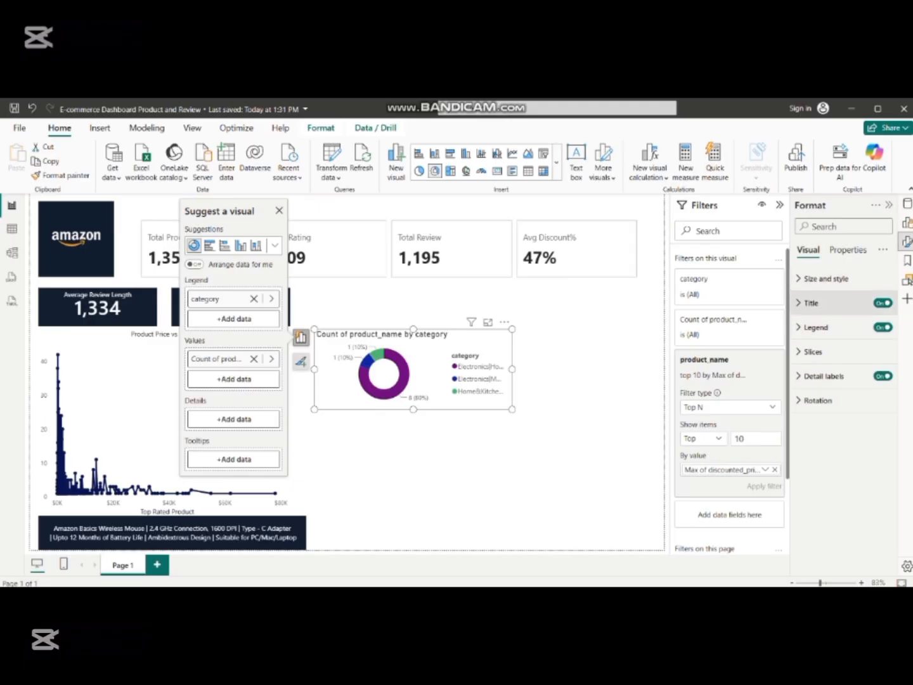
left_click(814, 327)
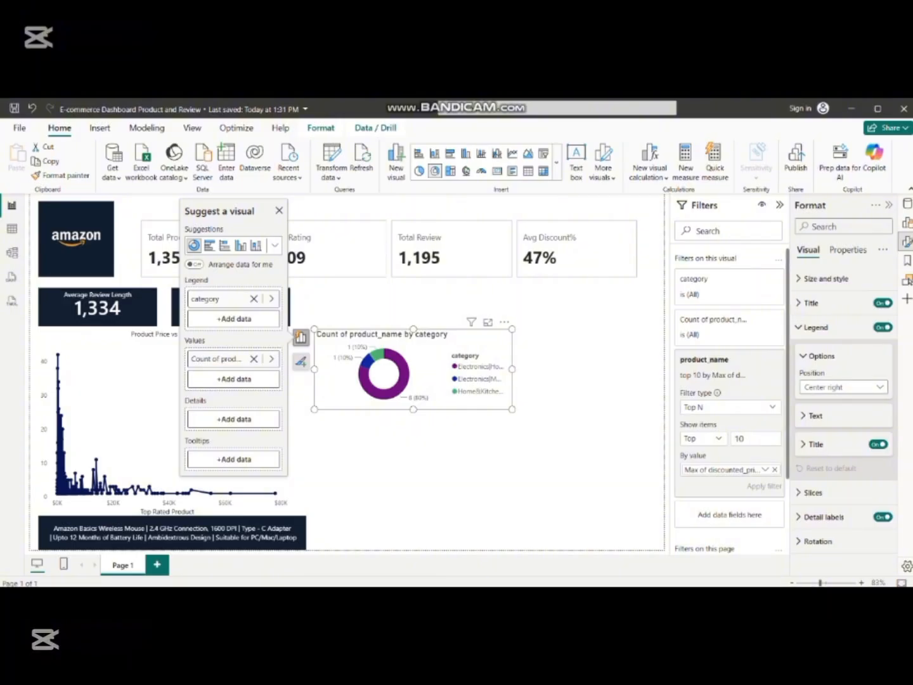
left_click(844, 386)
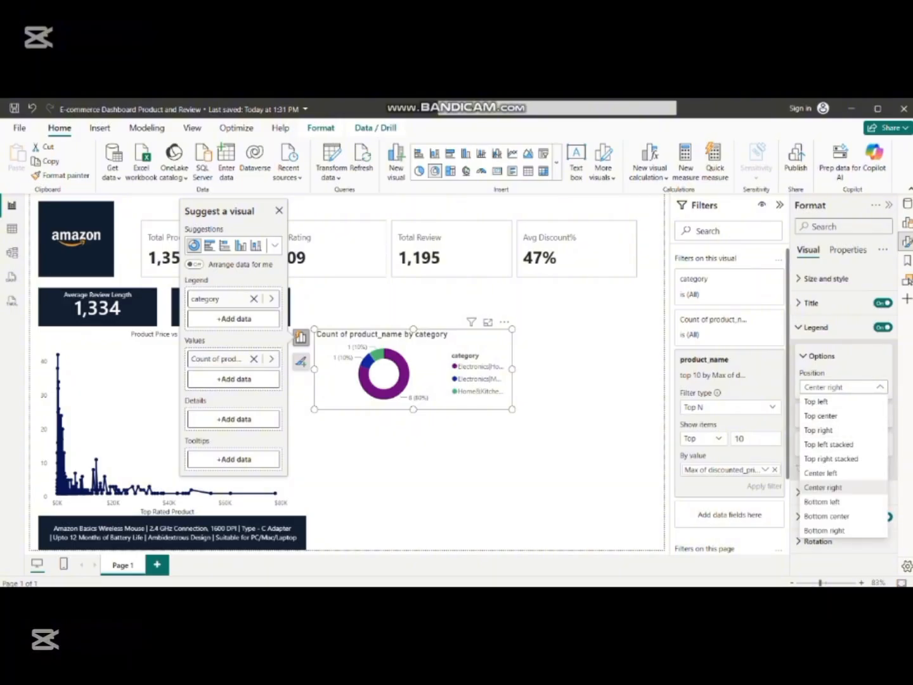
left_click(823, 488)
left_click(814, 416)
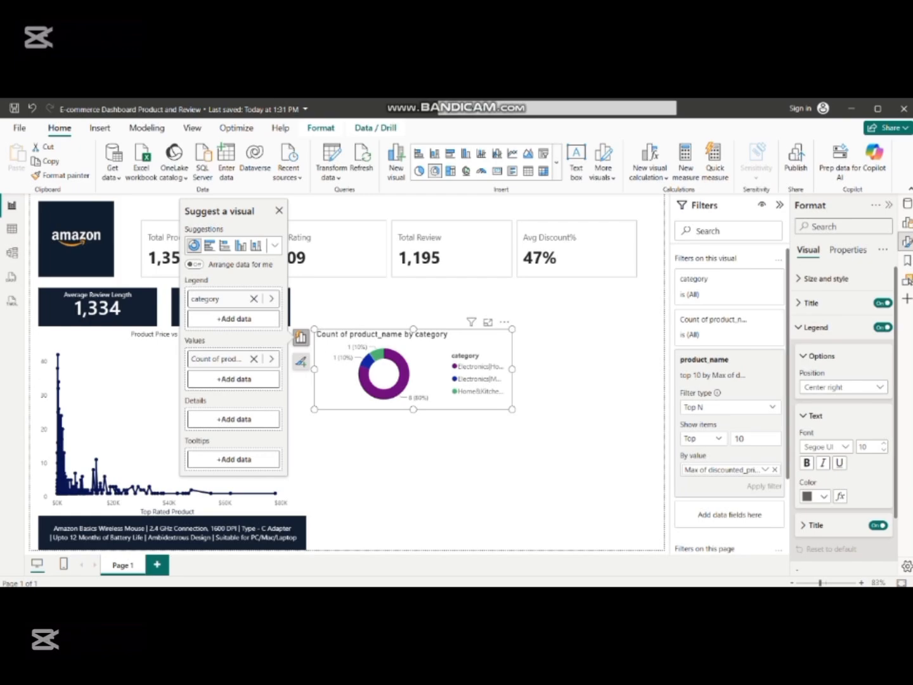
left_click(814, 415)
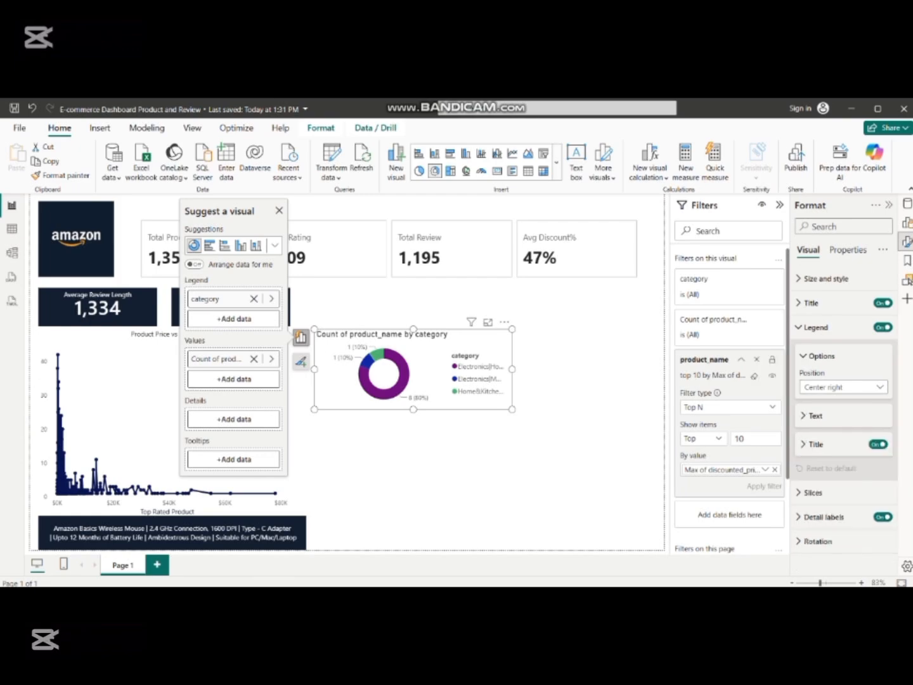
- Widen the donut chart to the page's right edge, trim its left side slightly and shift it up and left
left_click_drag(512, 369, 663, 369)
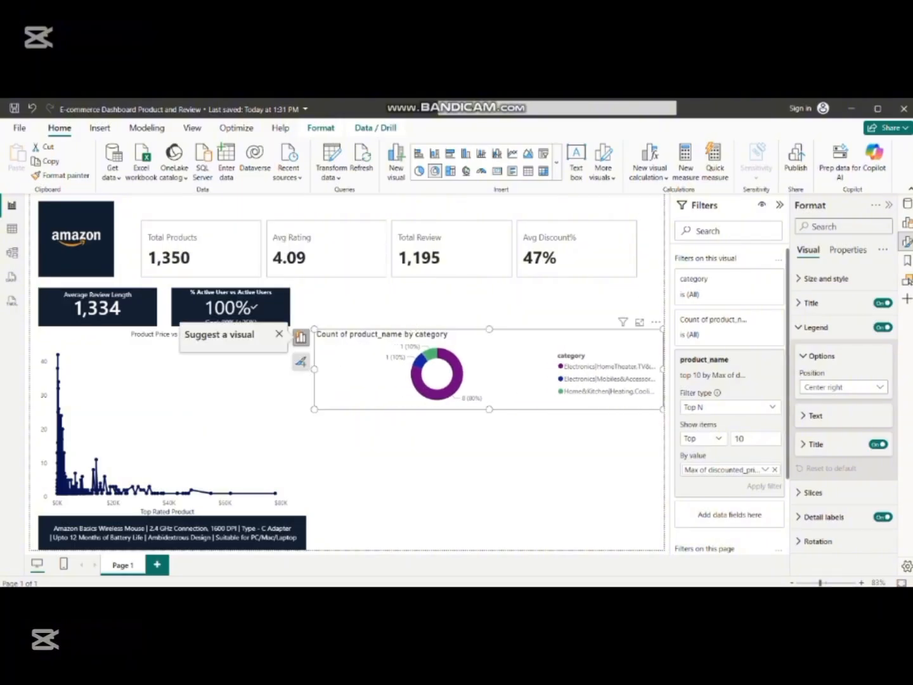
left_click_drag(315, 369, 329, 369)
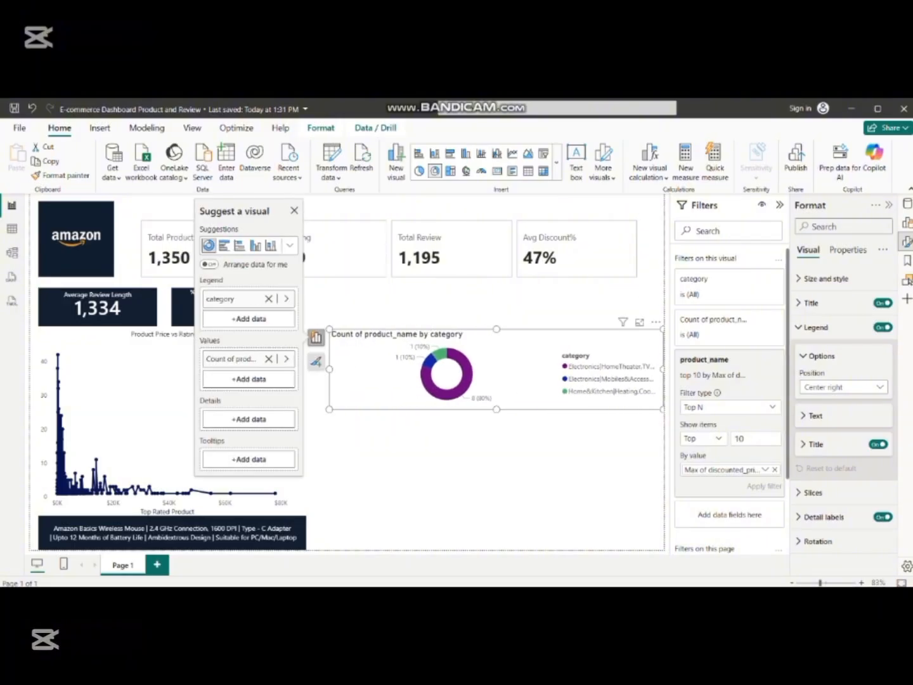
left_click_drag(497, 369, 473, 357)
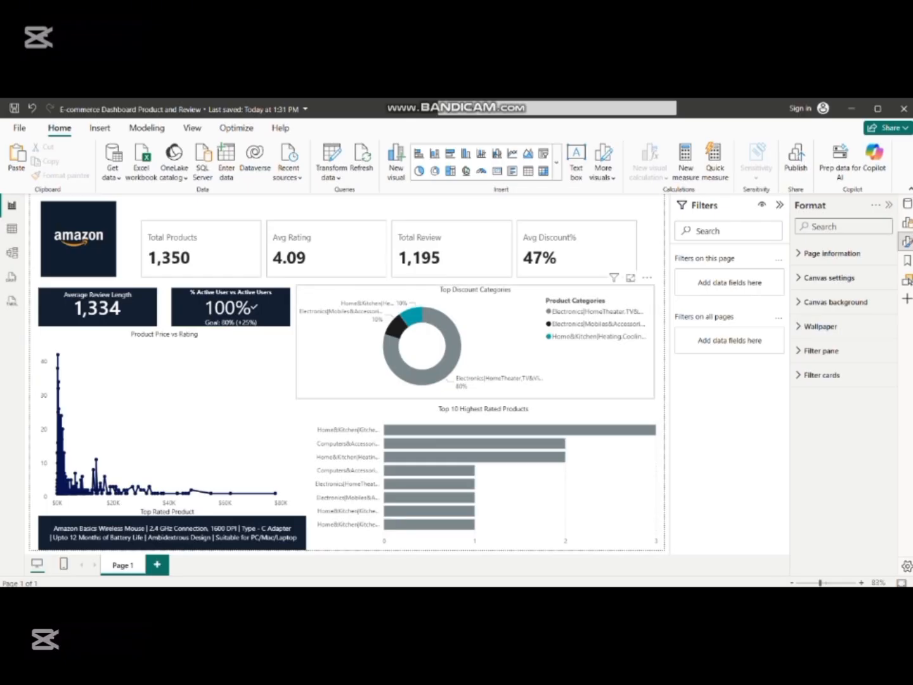
left_click(476, 291)
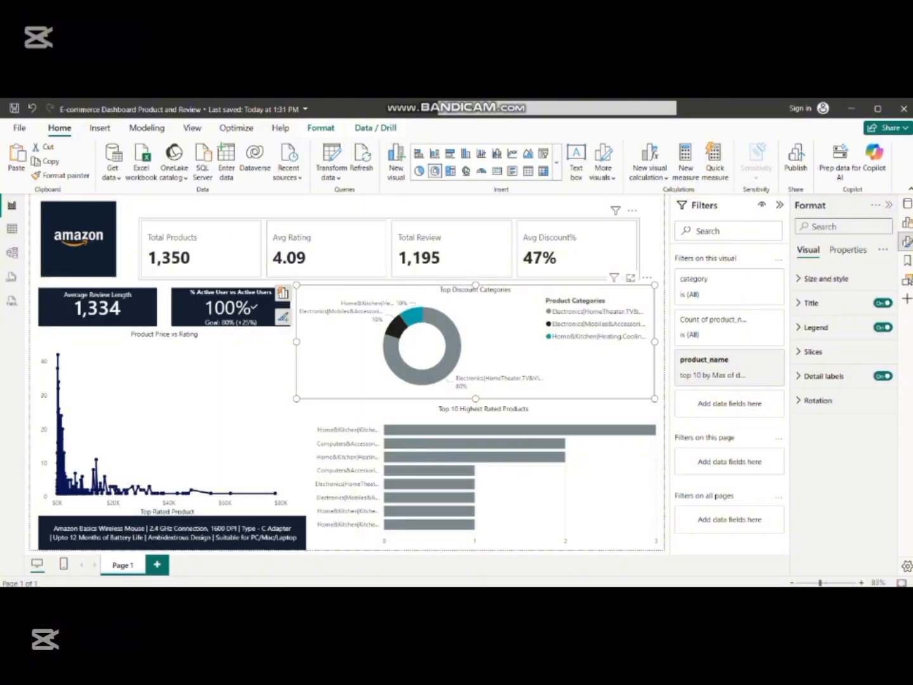
left_click(444, 249)
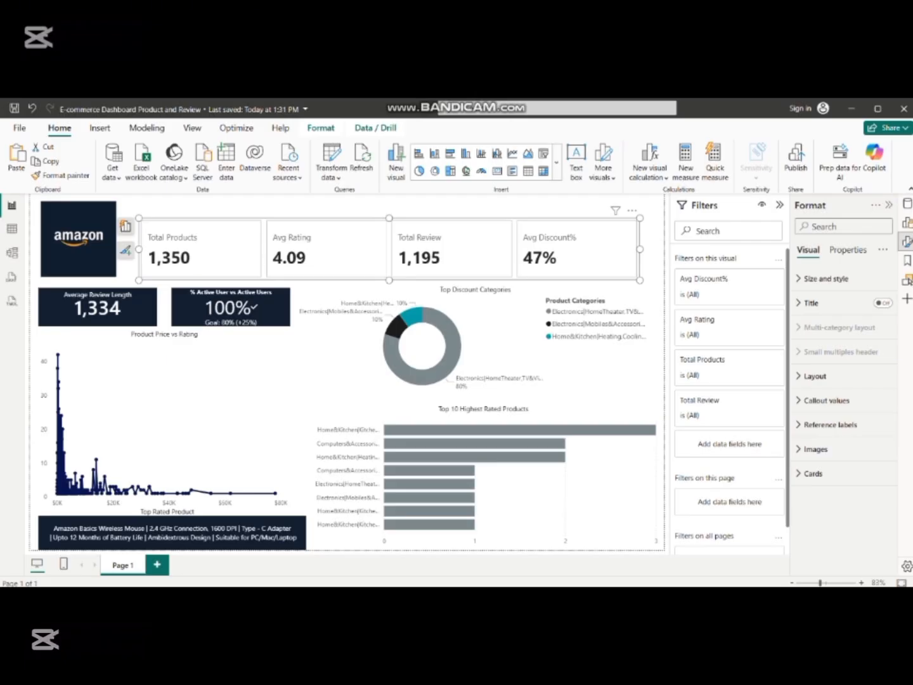
key("Escape")
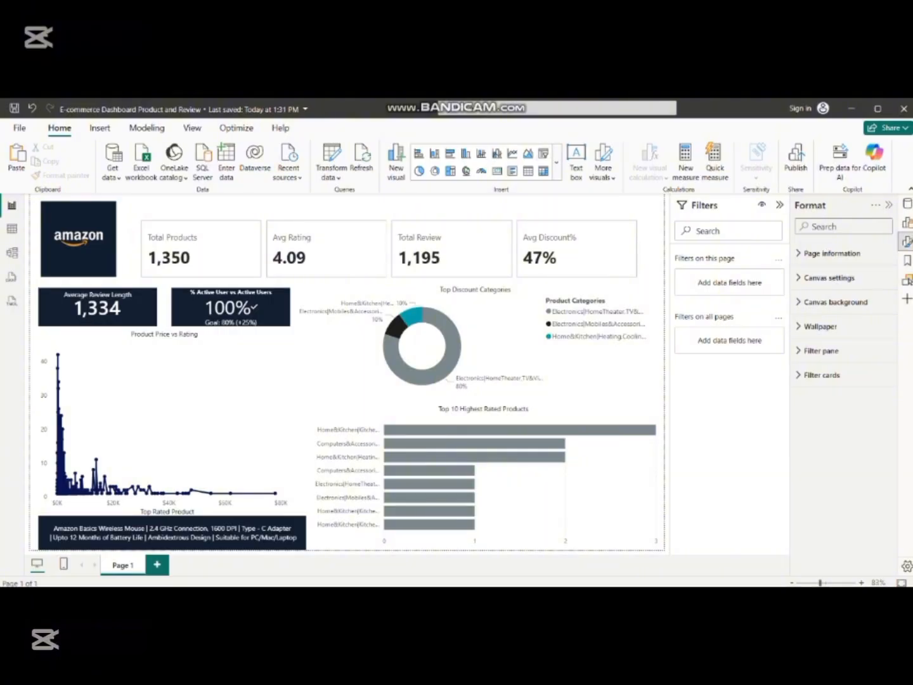
- Set the Top Discount Categories donut chart's tooltip background to #232F2E and open the tooltip's label color choices
left_click(847, 249)
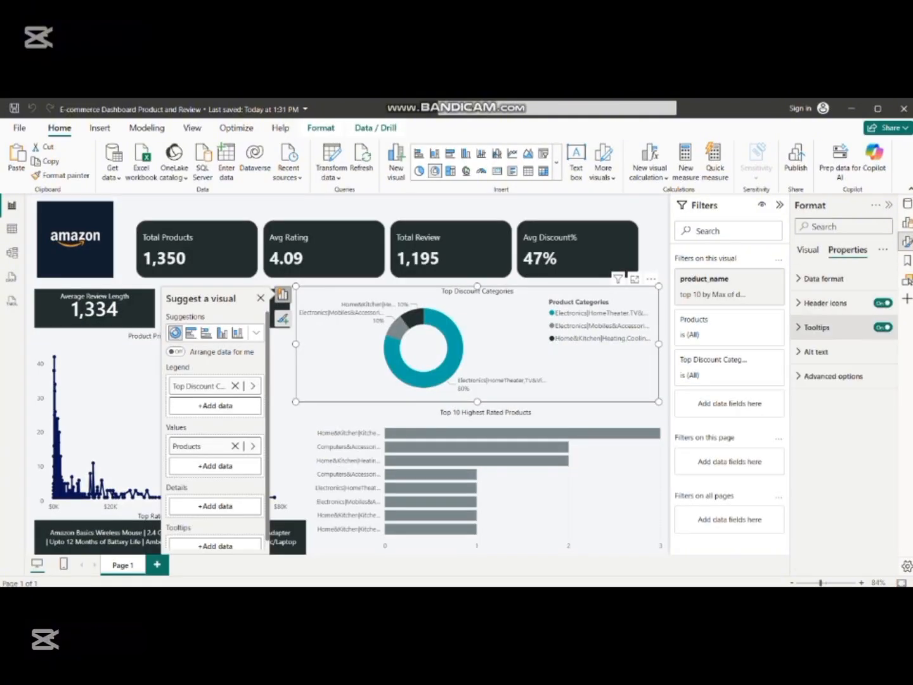
left_click(819, 328)
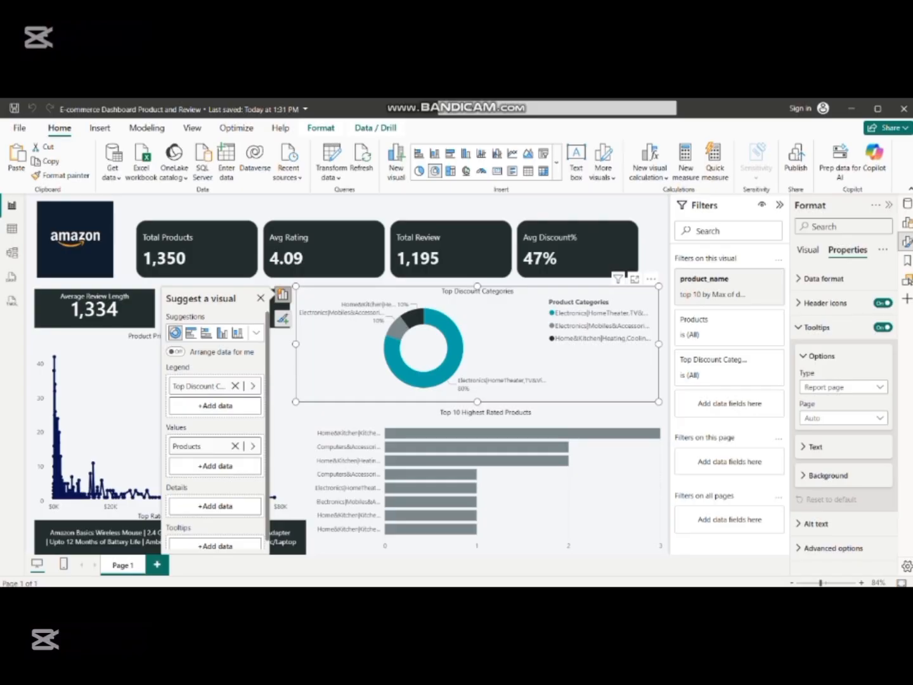
left_click(815, 446)
scroll(843, 418, "down", 2)
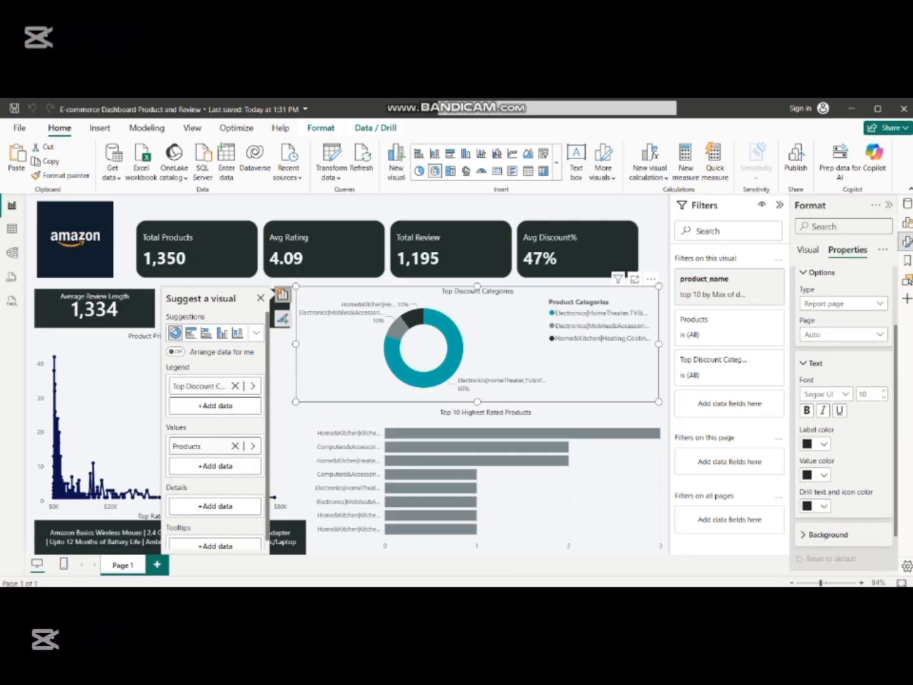
left_click(828, 534)
scroll(843, 469, "down", 2)
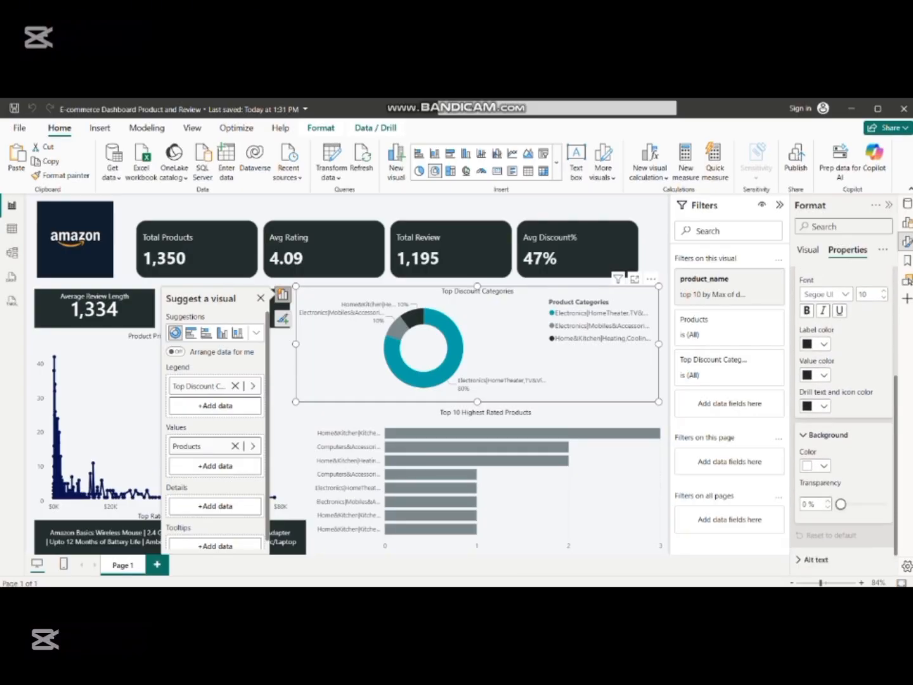
left_click(816, 463)
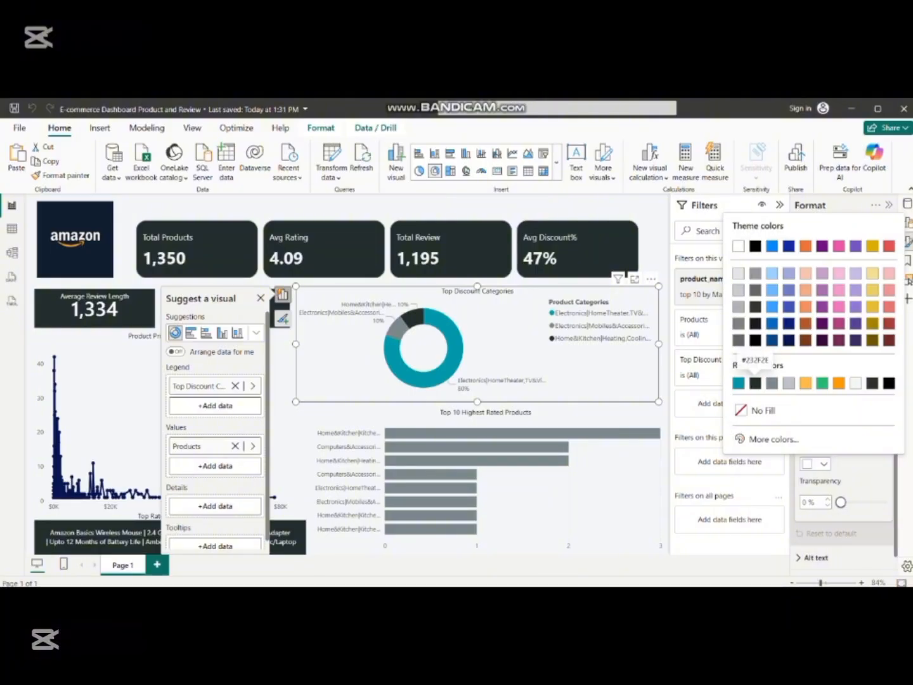
left_click(754, 383)
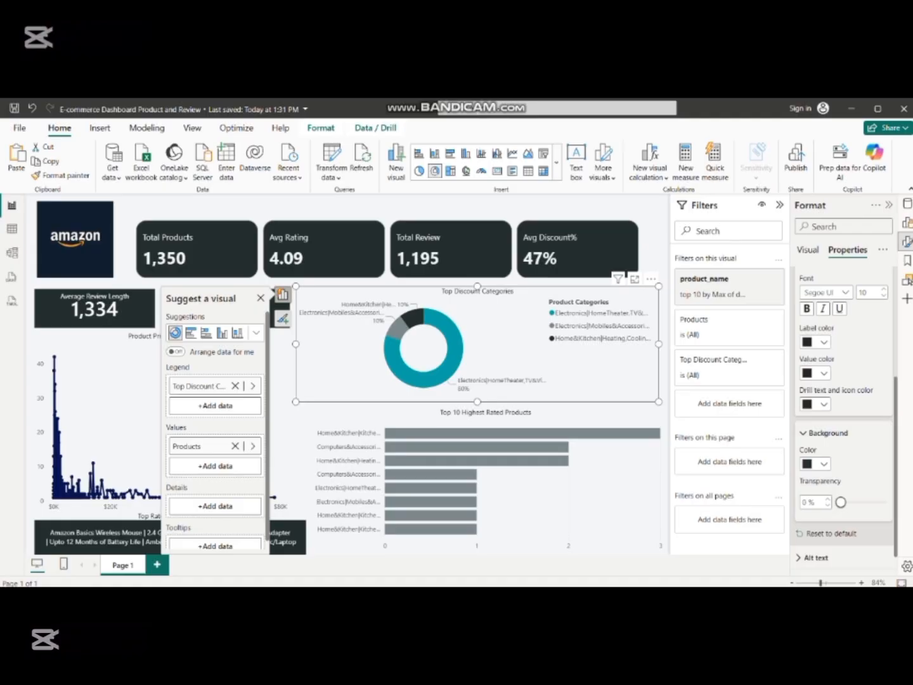
left_click(815, 342)
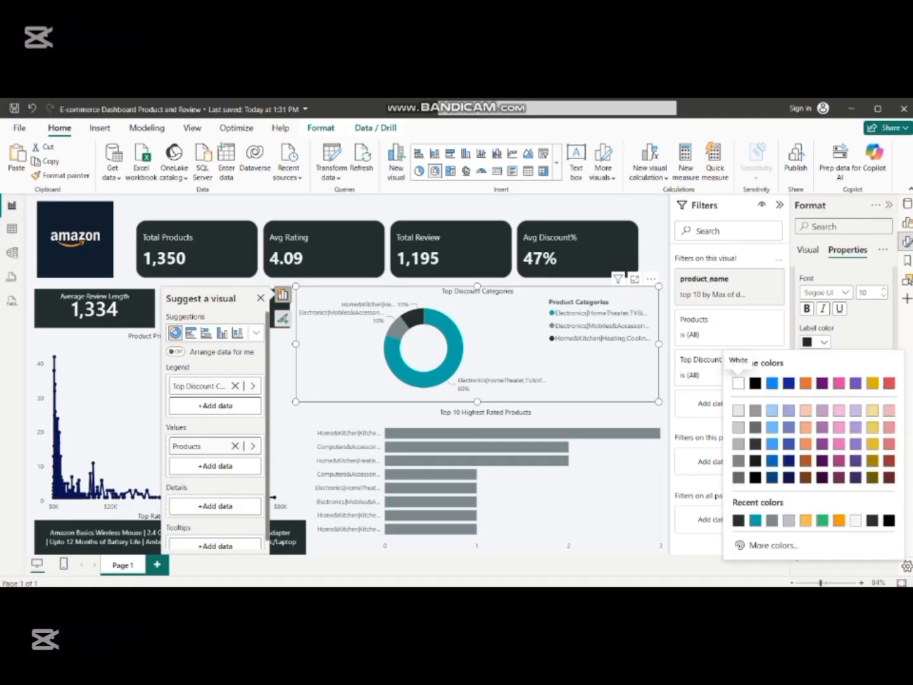
left_click(816, 341)
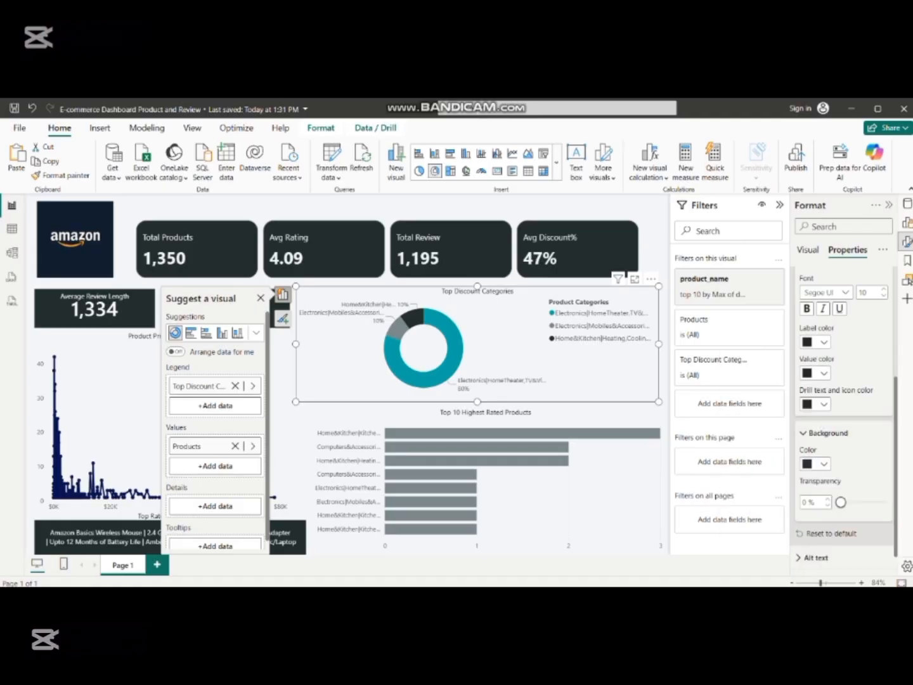
left_click(816, 342)
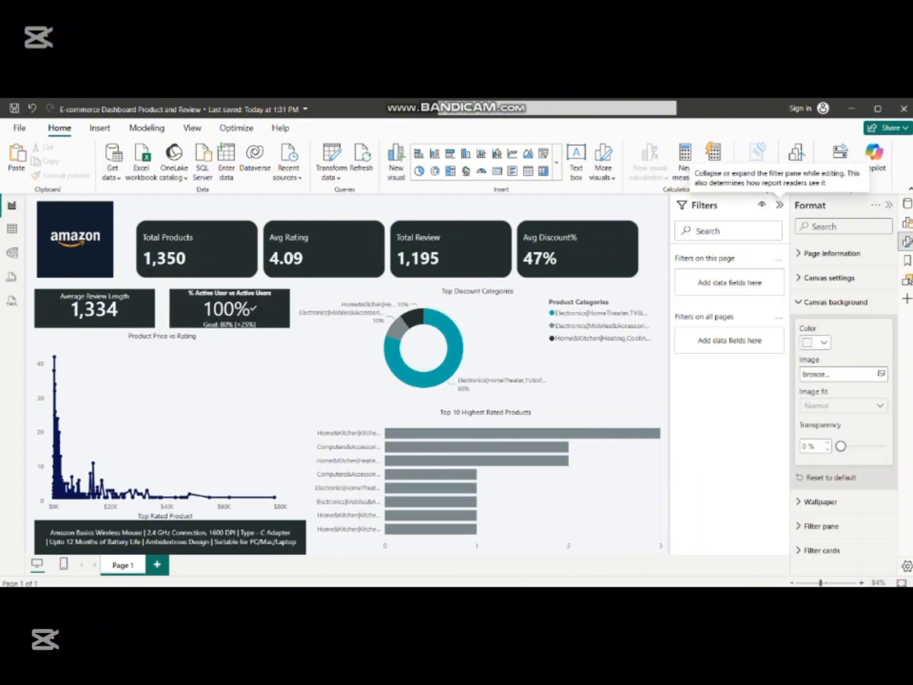
- Collapse the filters and add a bookmark of the current report page state
left_click(780, 205)
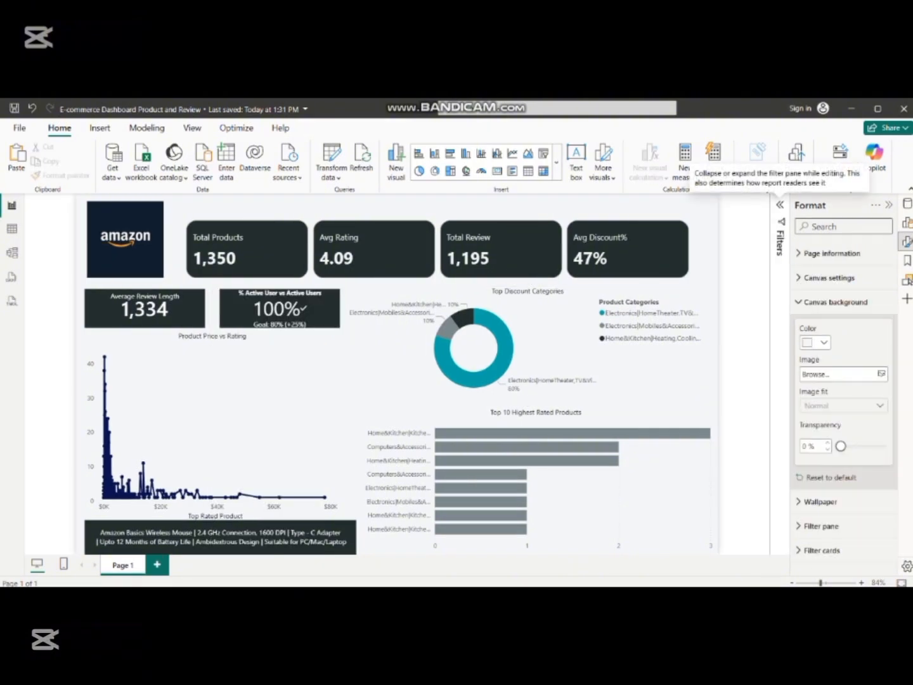
left_click(906, 261)
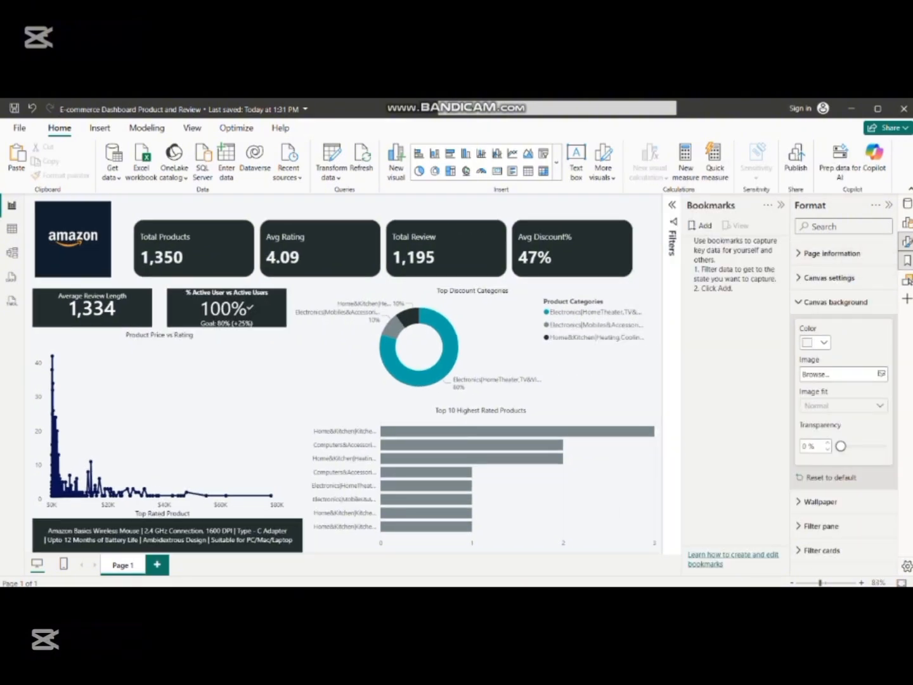
left_click(699, 226)
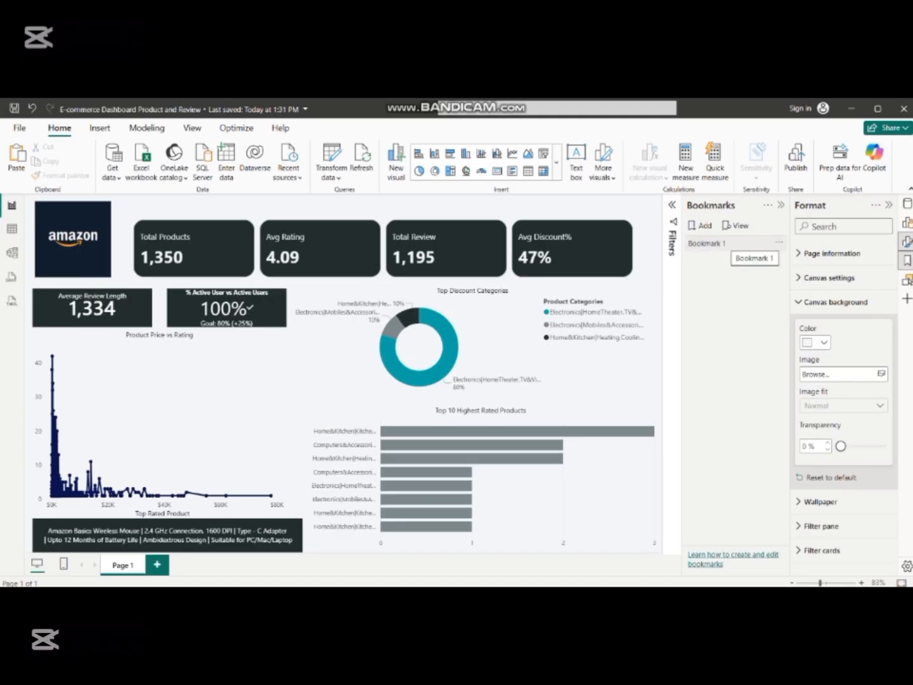
- Rename the new bookmark to "Reset Button", select it and close the bookmark list
double_click(706, 244)
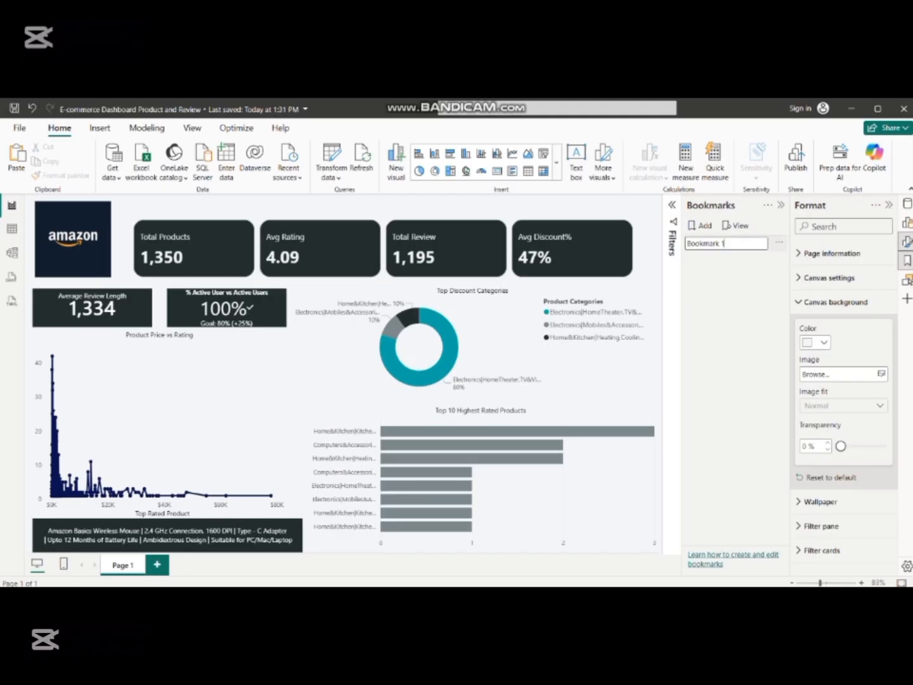
key("BackSpace")
key("BackSpace")
key("BackSpace")
key("BackSpace")
key("BackSpace")
key("BackSpace")
key("BackSpace")
key("BackSpace")
key("BackSpace")
type("Reset Buttonm")
key("BackSpace")
key("Return")
left_click(725, 244)
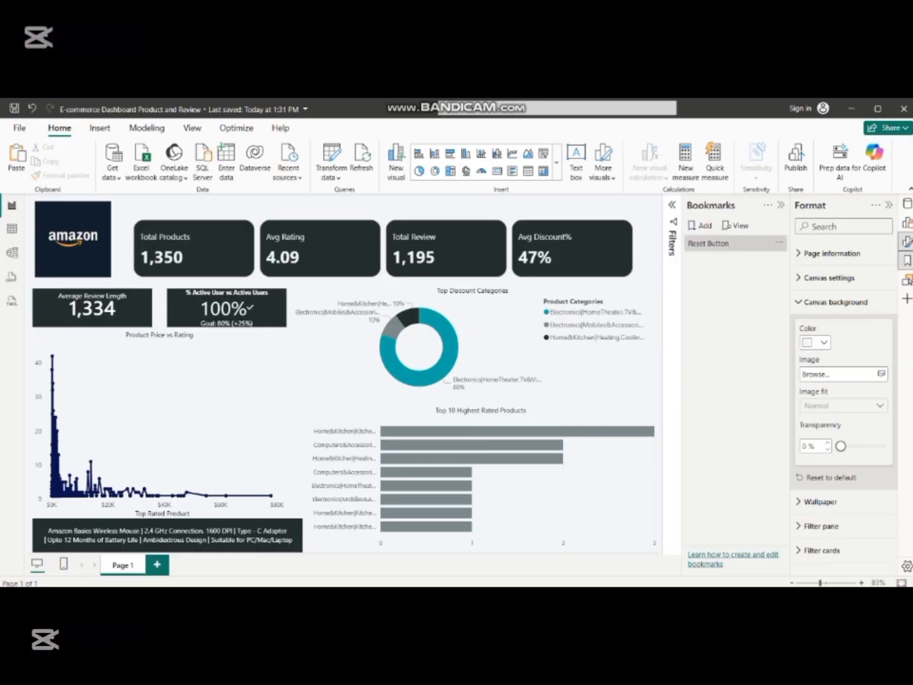
left_click(781, 205)
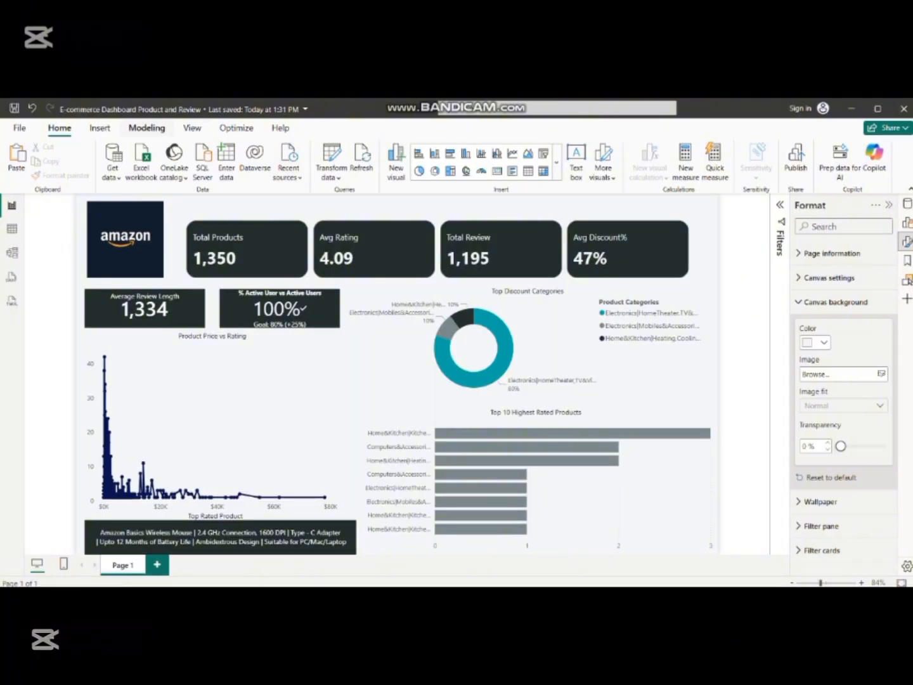
- Insert a blank button and move it to the page's upper right corner, above the Avg Discount% card
left_click(100, 127)
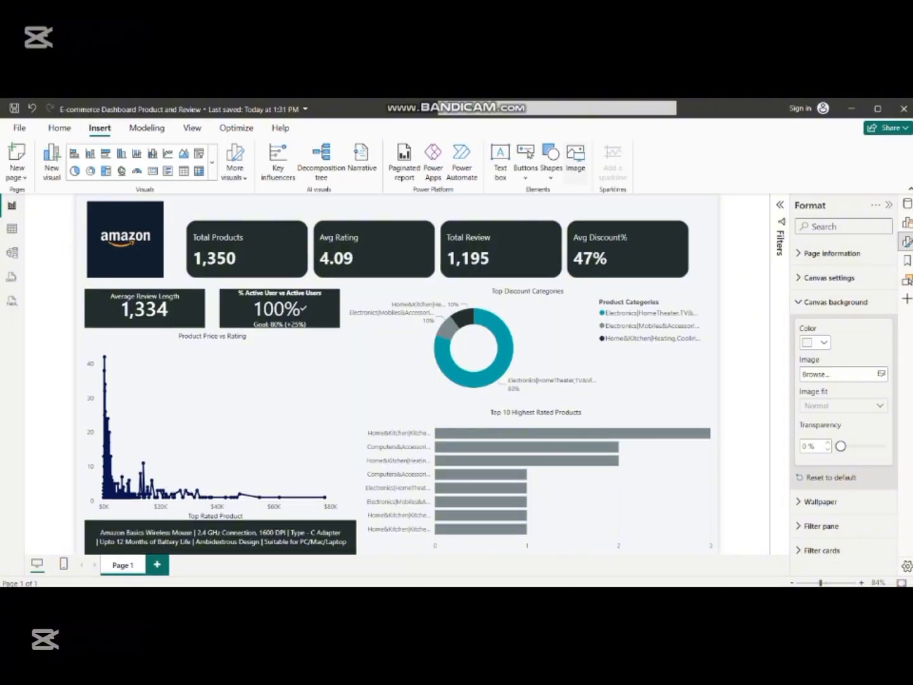
left_click(529, 155)
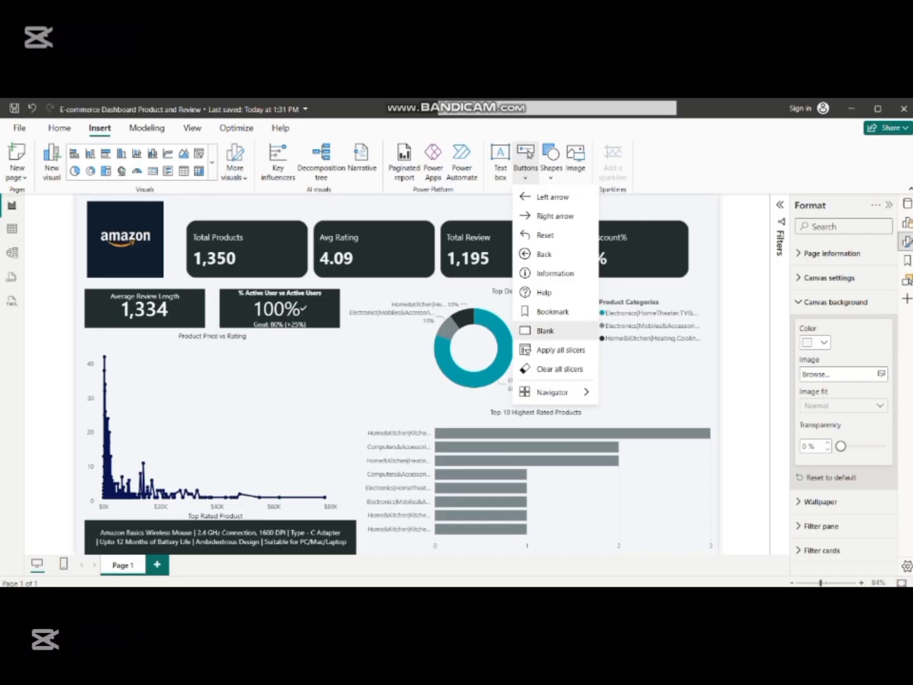
left_click(544, 330)
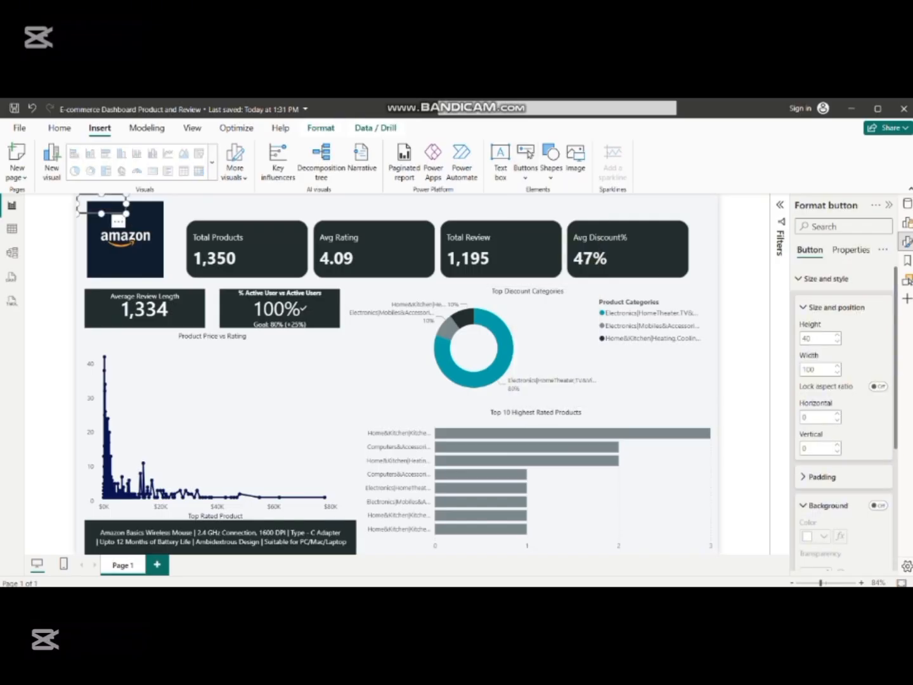
left_click_drag(118, 219, 701, 218)
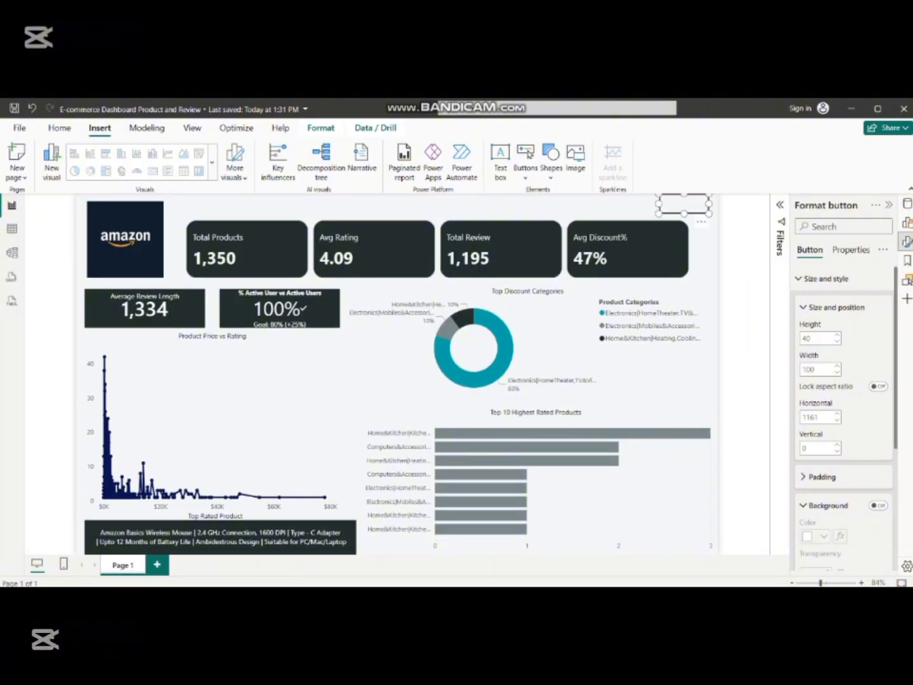
- Look through the blank button's style settings, including its icon options and the state the settings apply to
left_click(821, 279)
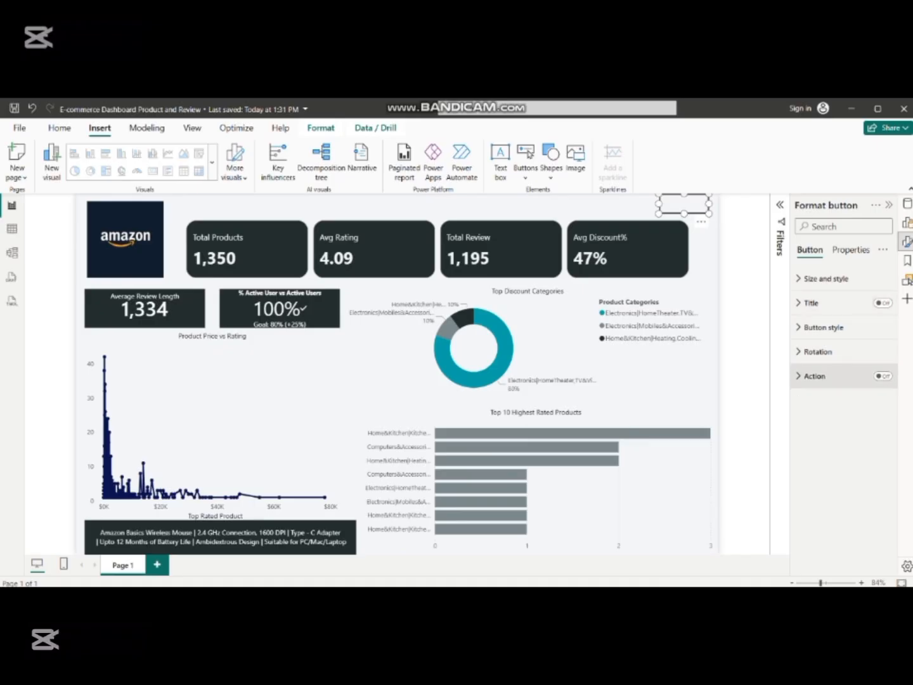
left_click(823, 327)
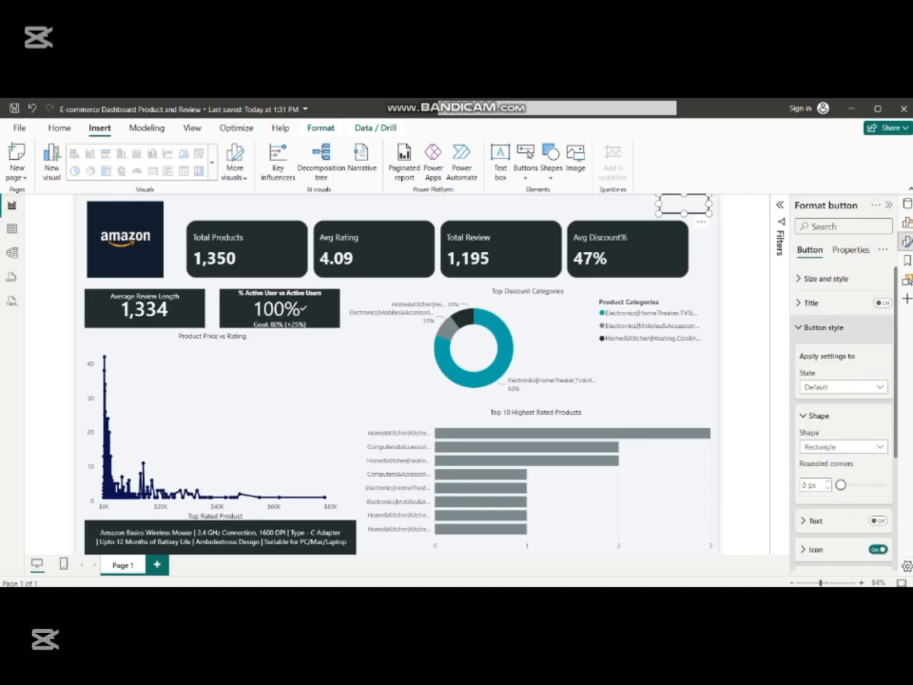
scroll(843, 413, "down", 3)
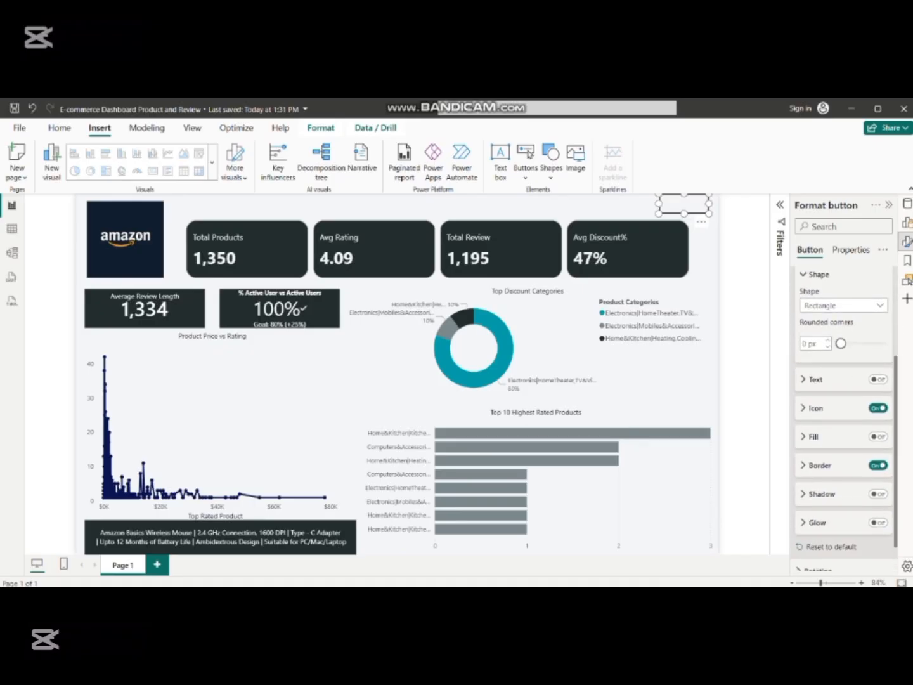
left_click(815, 408)
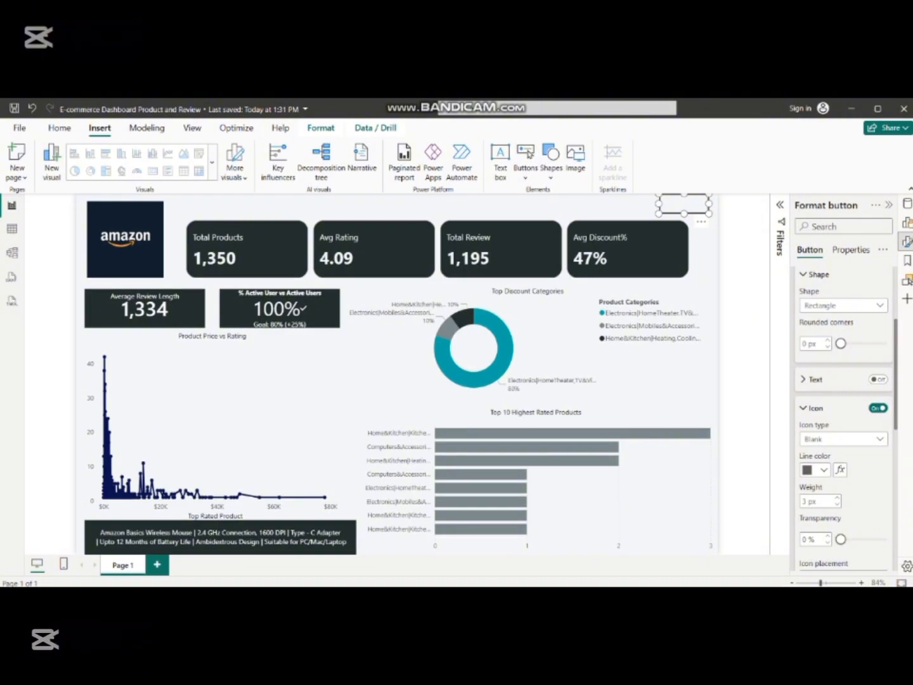
left_click(816, 408)
scroll(843, 412, "up", 5)
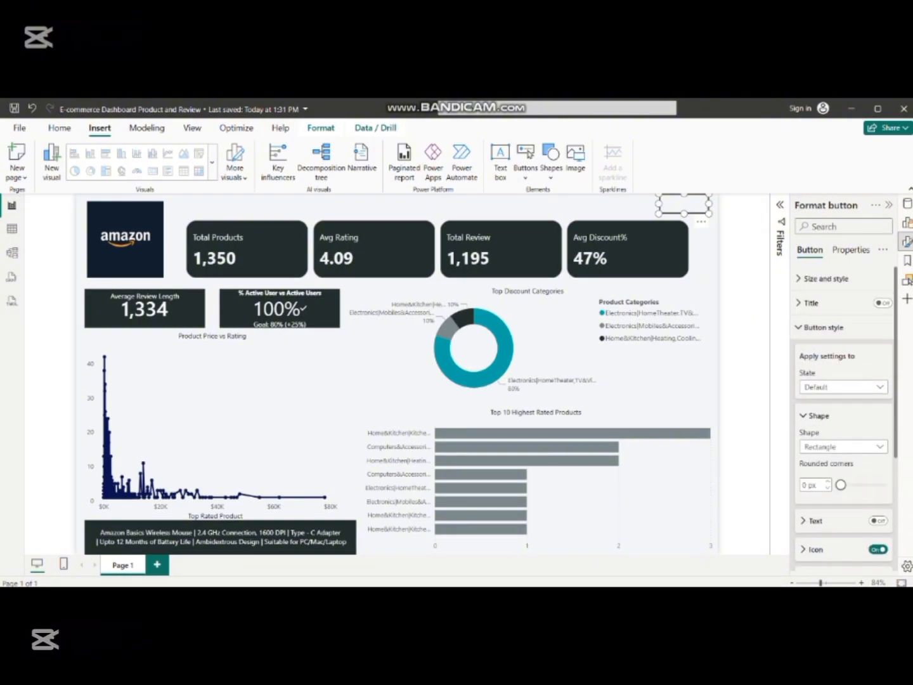
left_click(824, 327)
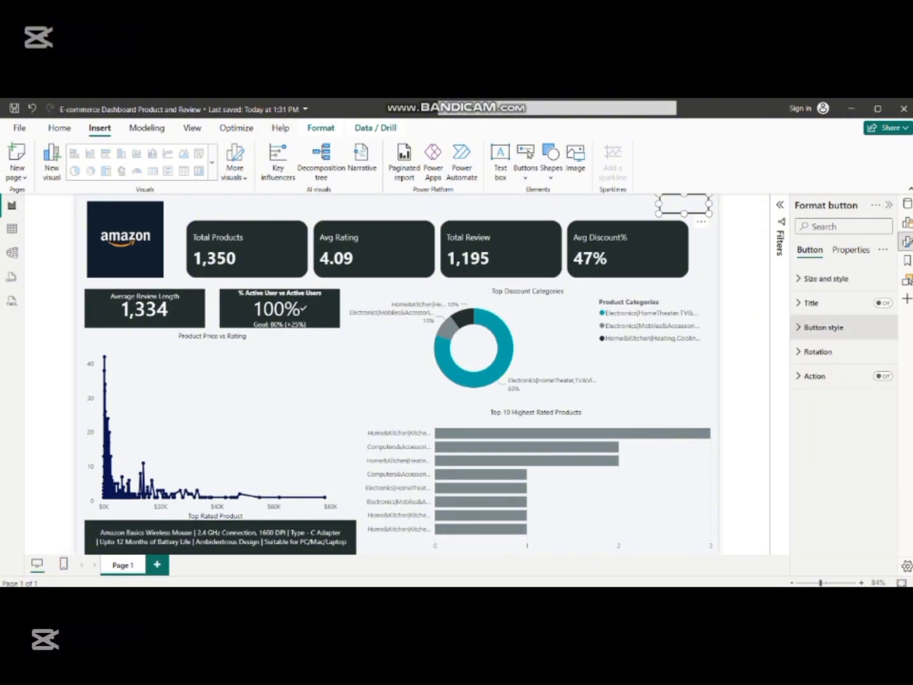
left_click(823, 327)
scroll(843, 413, "down", 3)
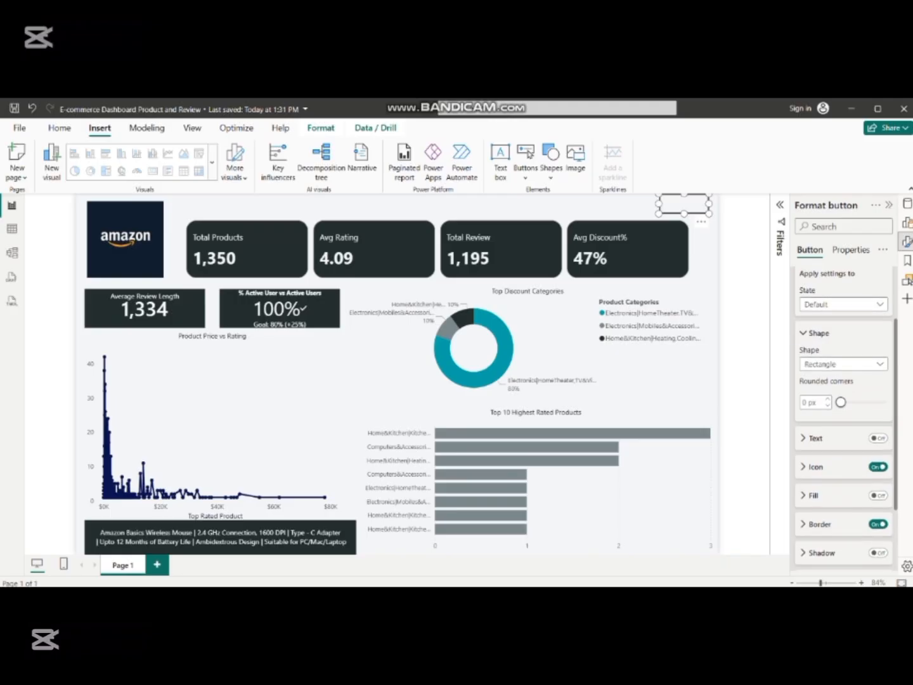
scroll(843, 412, "up", 3)
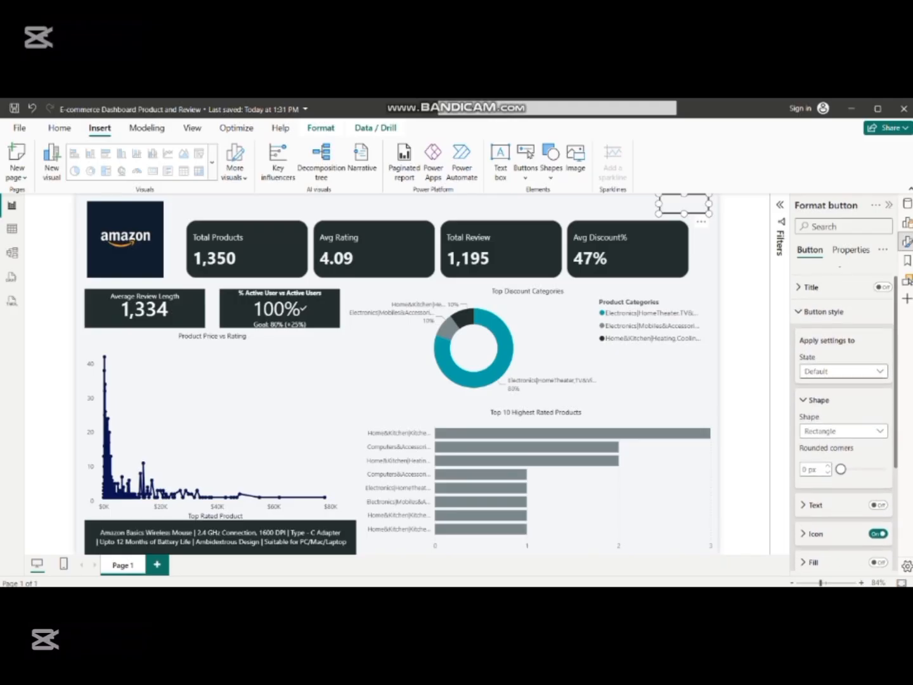
left_click(842, 372)
left_click(842, 372)
scroll(843, 368, "up", 1)
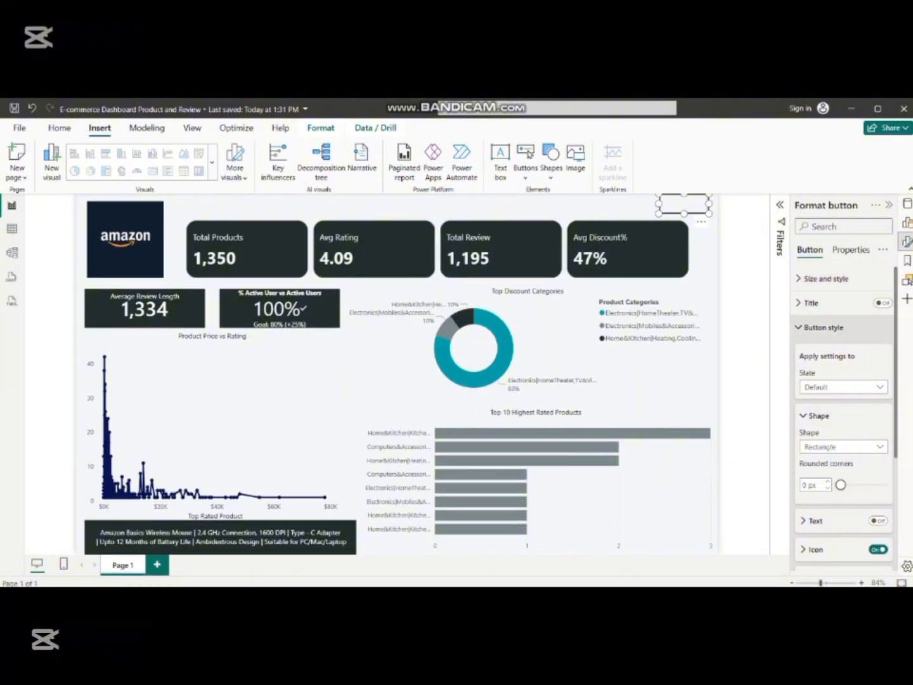
- Turn on the action for the blank button above the Avg Discount% card and view its action settings
left_click(824, 327)
left_click(815, 376)
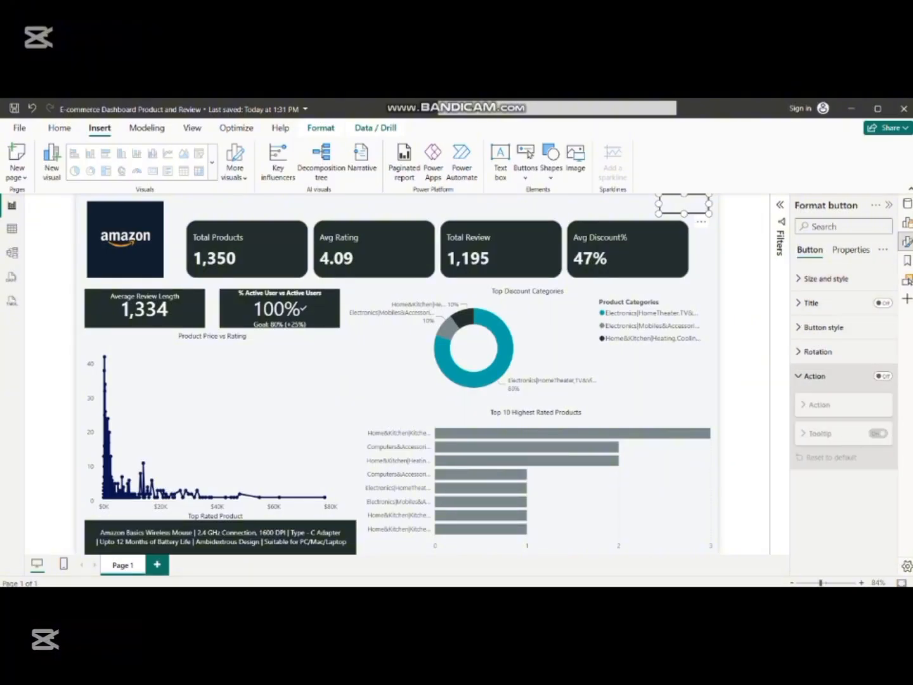
left_click(882, 376)
left_click(819, 405)
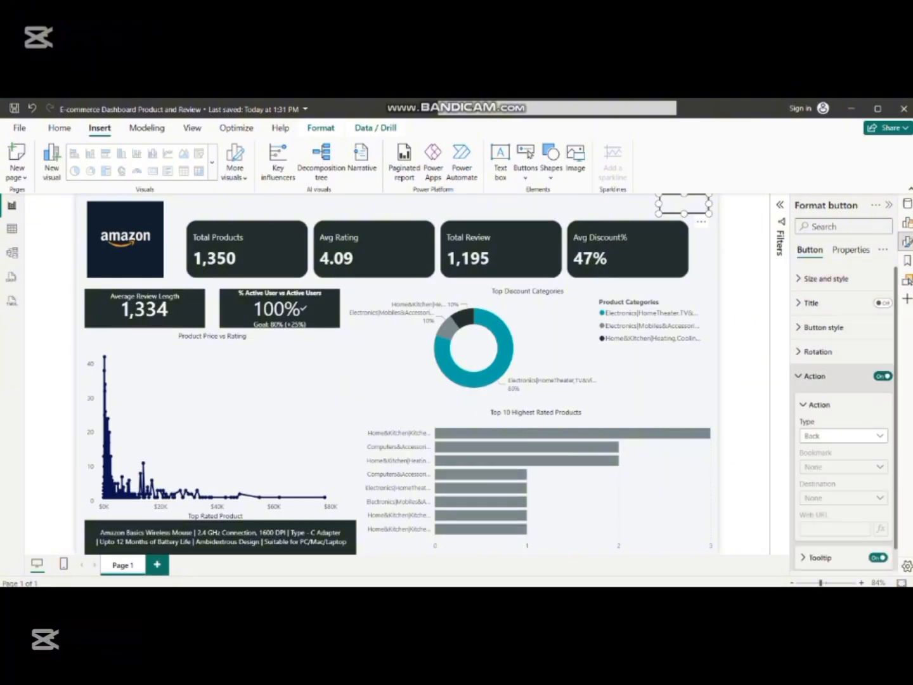
left_click(815, 376)
- Give the blank button a custom icon using the image menu_9535251 from the Amazon images folder
left_click(824, 327)
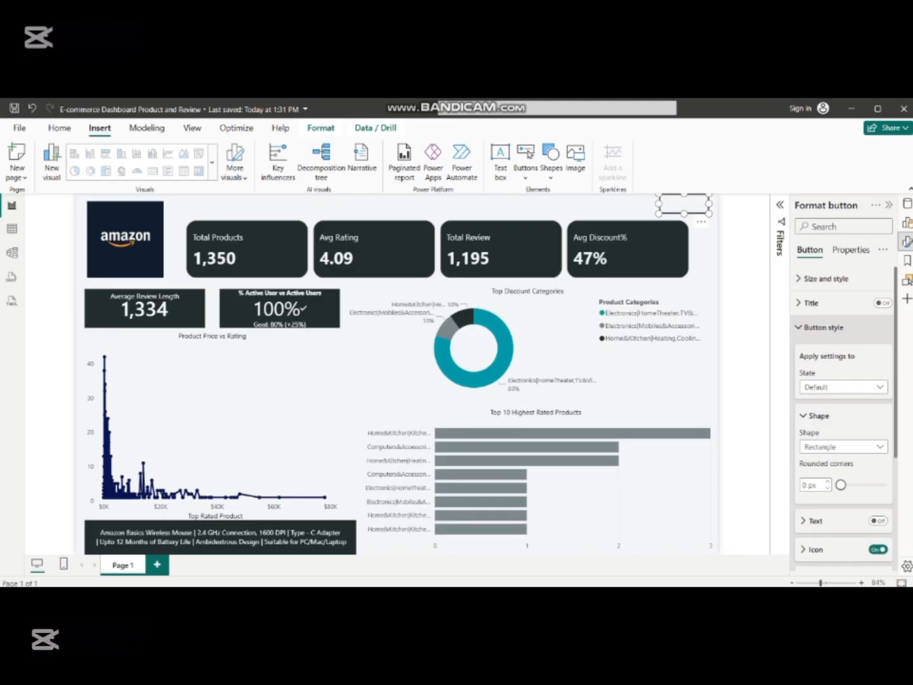
scroll(843, 419, "down", 3)
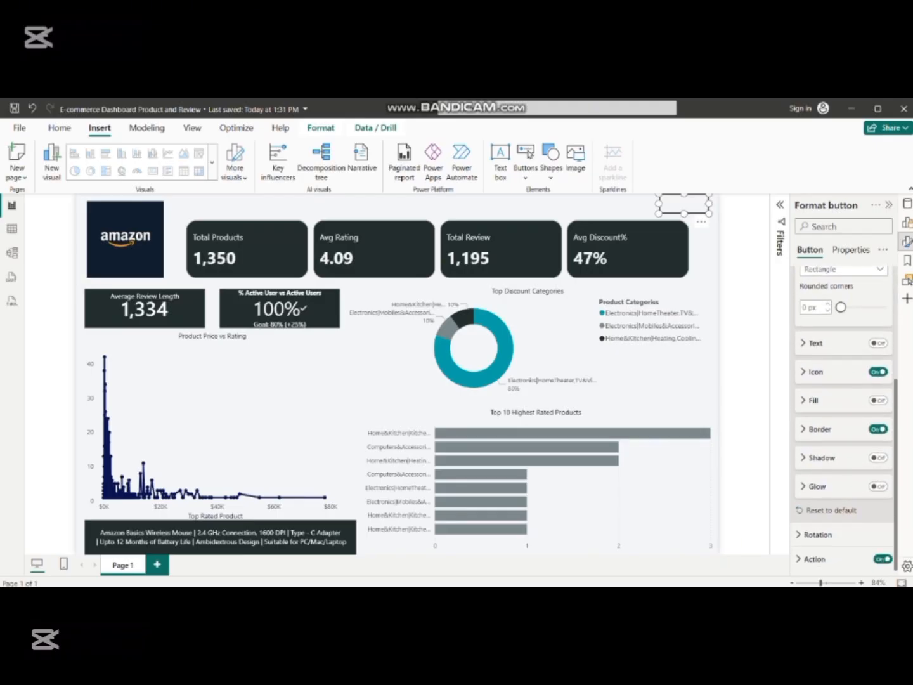
left_click(815, 372)
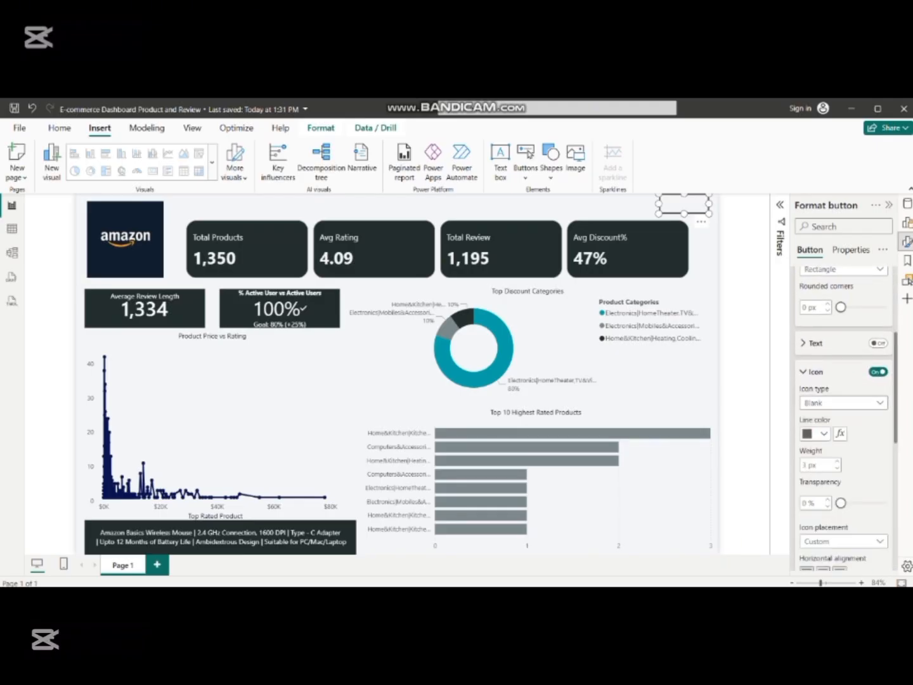
left_click(843, 403)
left_click(824, 574)
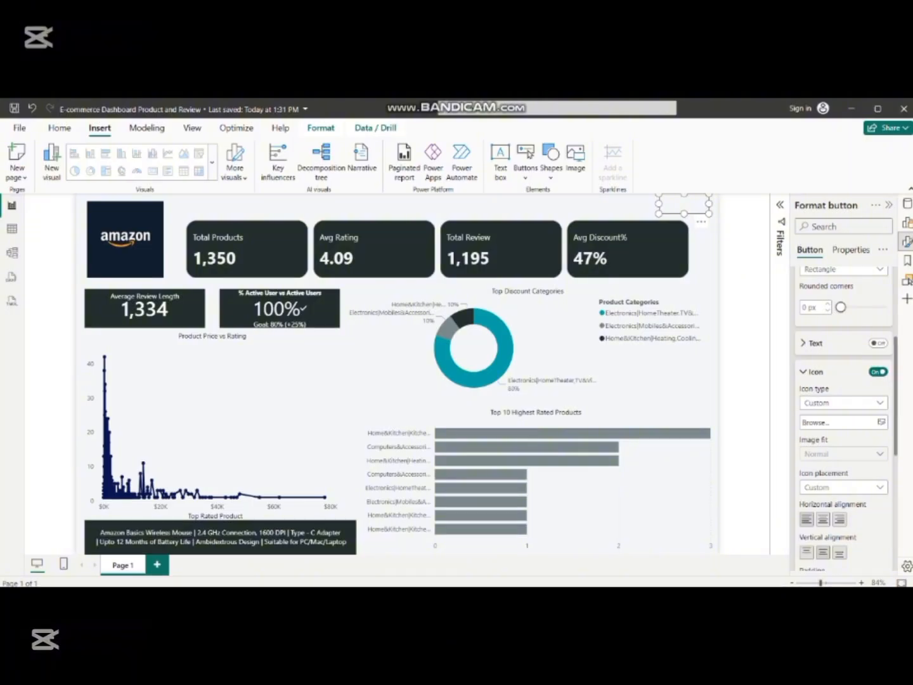
left_click(843, 422)
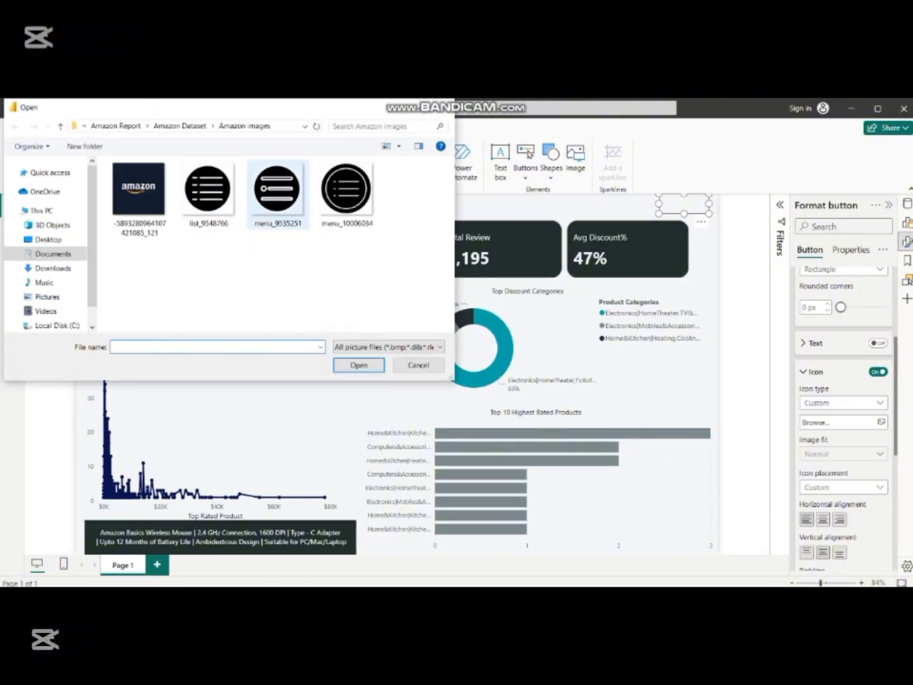
left_click(277, 196)
key("Return")
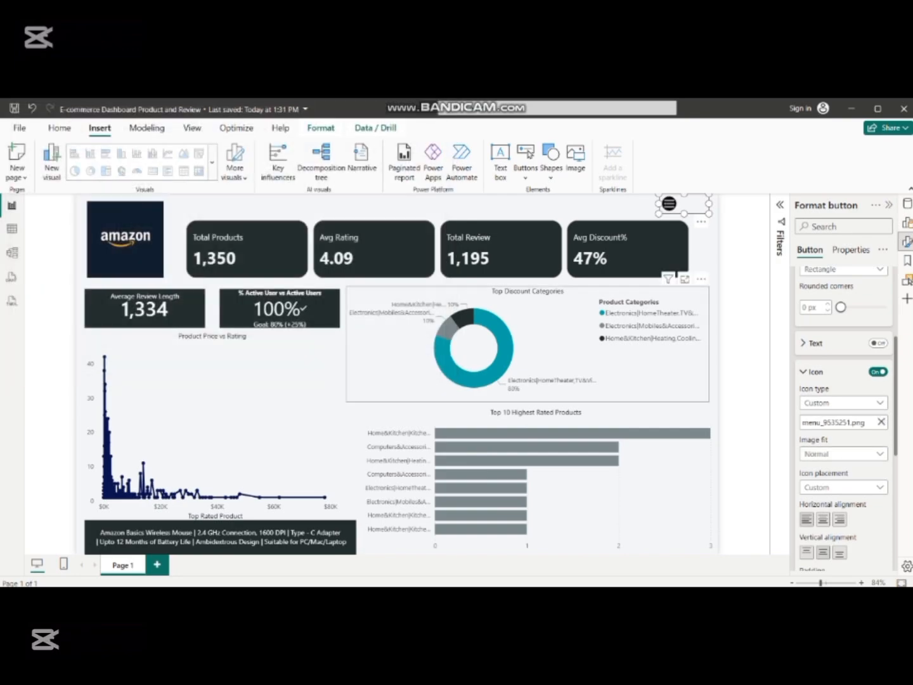
- Narrow the button to fit its menu icon and move it against the page's upper right corner
left_click_drag(711, 204, 677, 205)
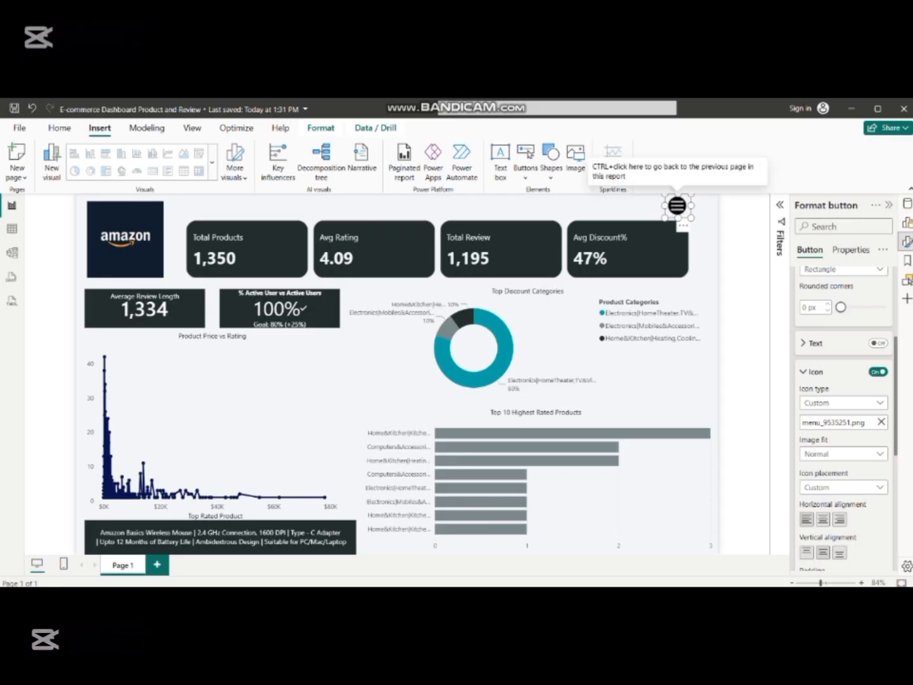
left_click_drag(677, 206, 686, 204)
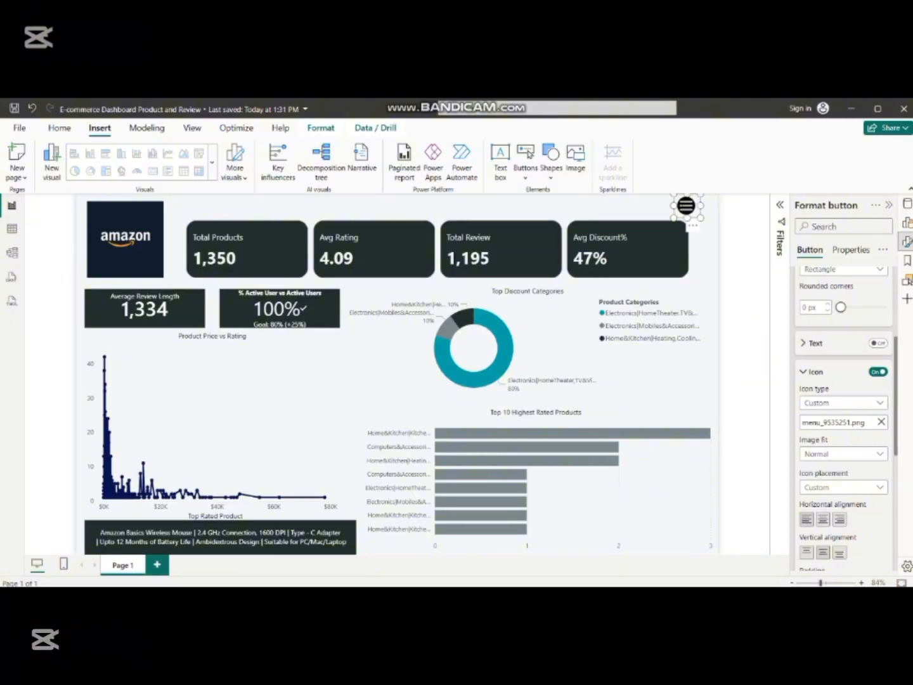
left_click_drag(686, 205, 694, 204)
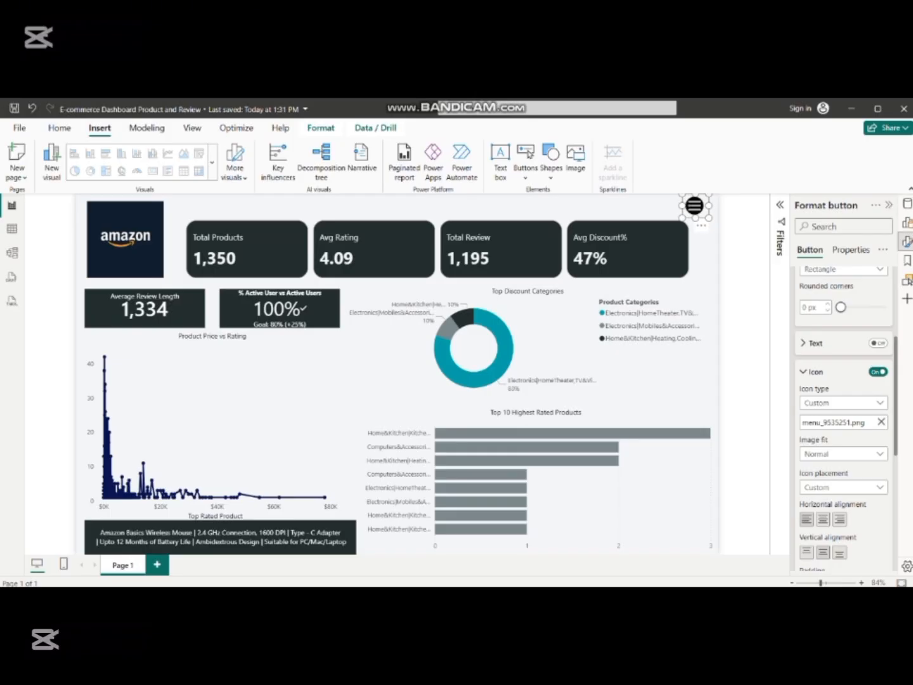
left_click(803, 373)
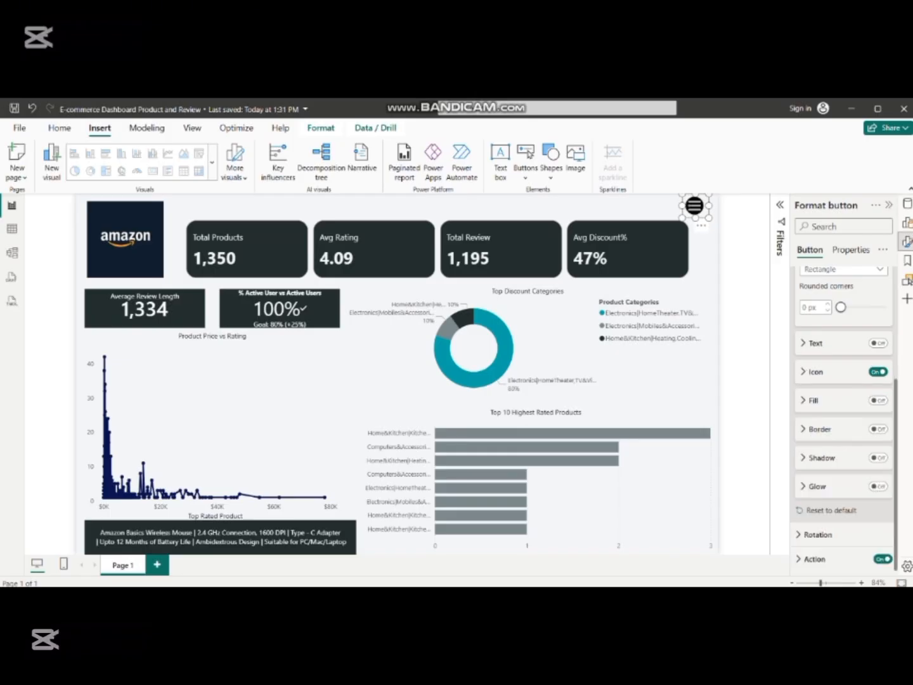
- Check the available action types for the menu icon button, then deselect it
left_click(814, 559)
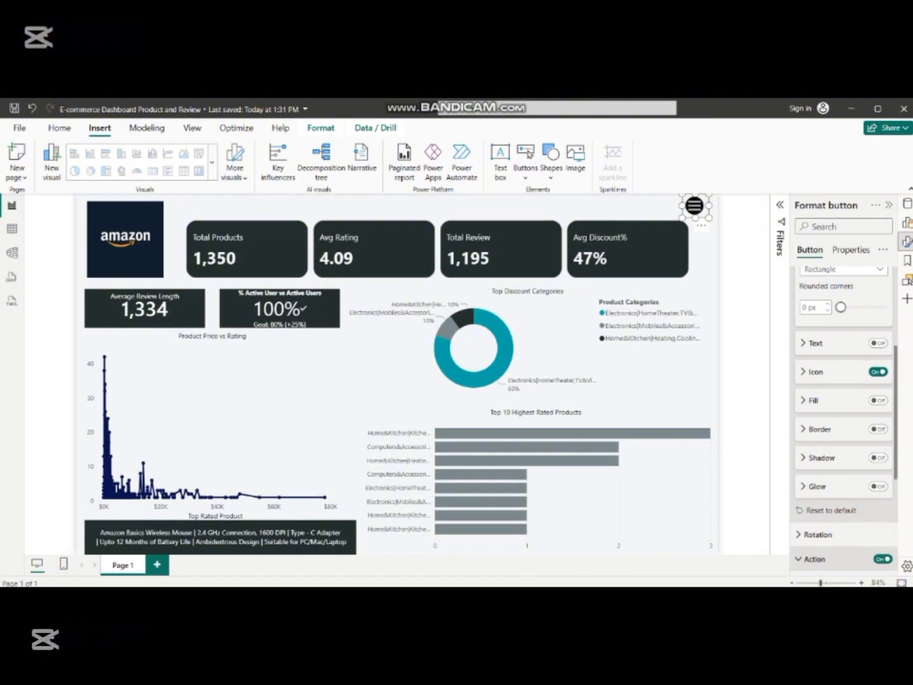
scroll(837, 544, "down", 4)
left_click(843, 413)
left_click(843, 413)
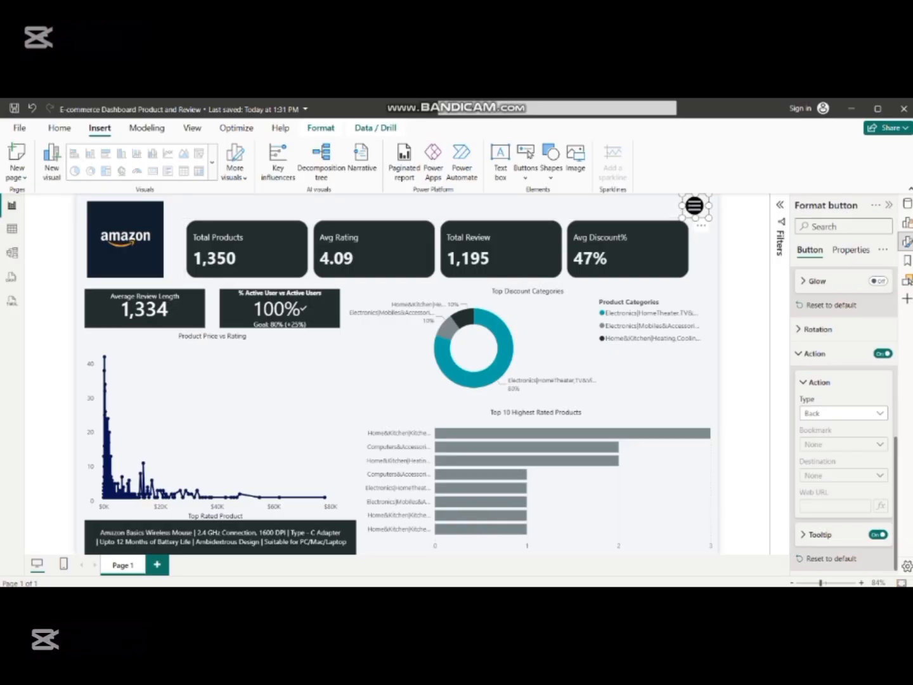
left_click(507, 208)
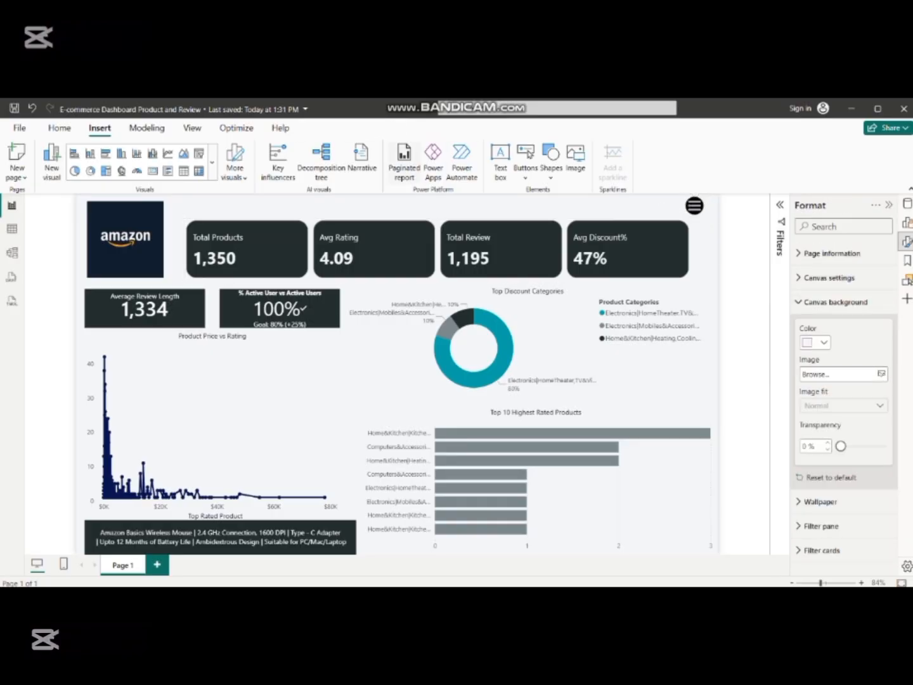